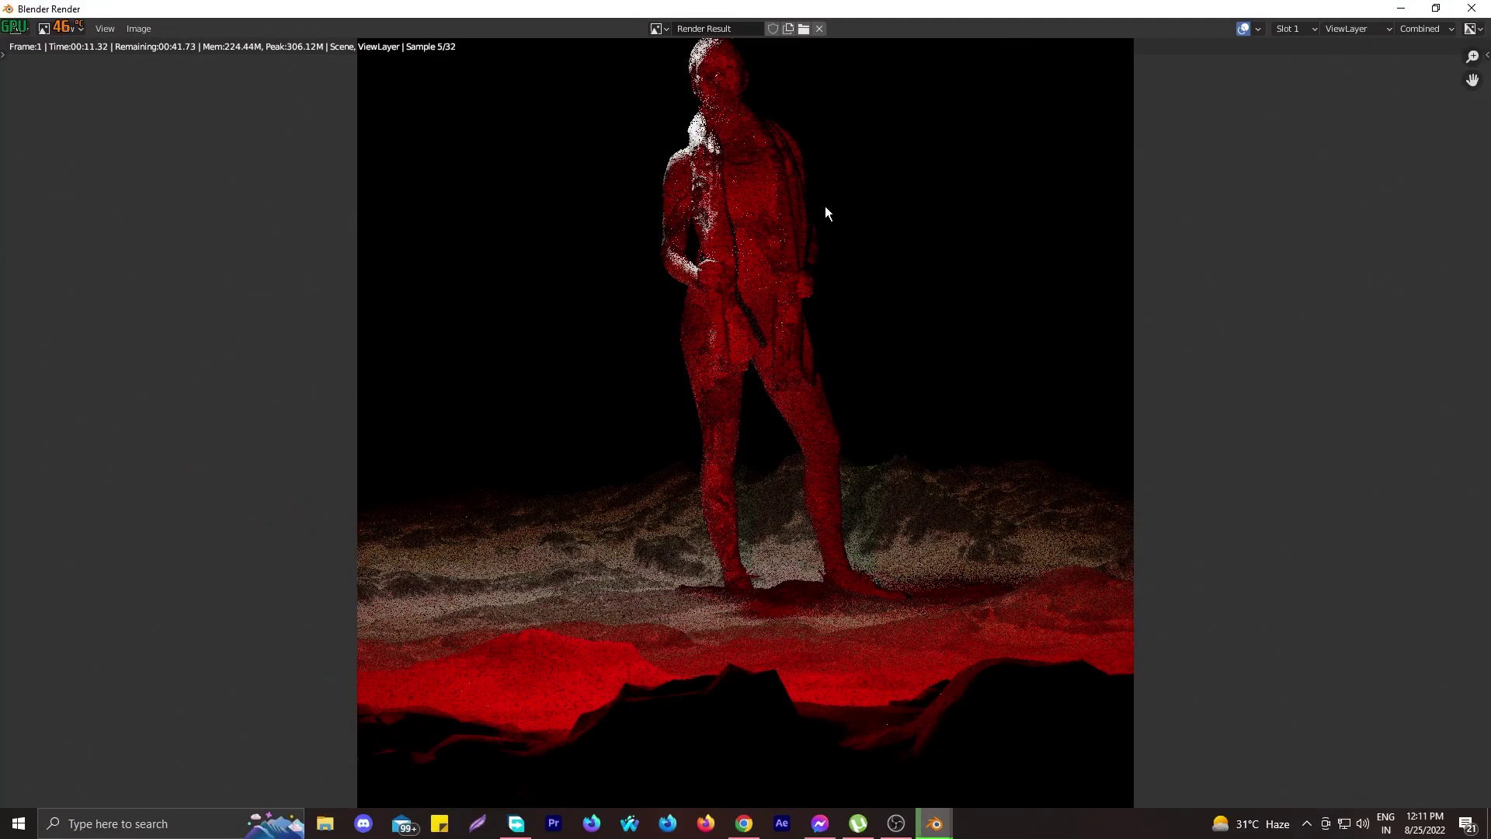
Start a new General file and delete the default camera, cube and light
scroll(825, 207, "down", 1)
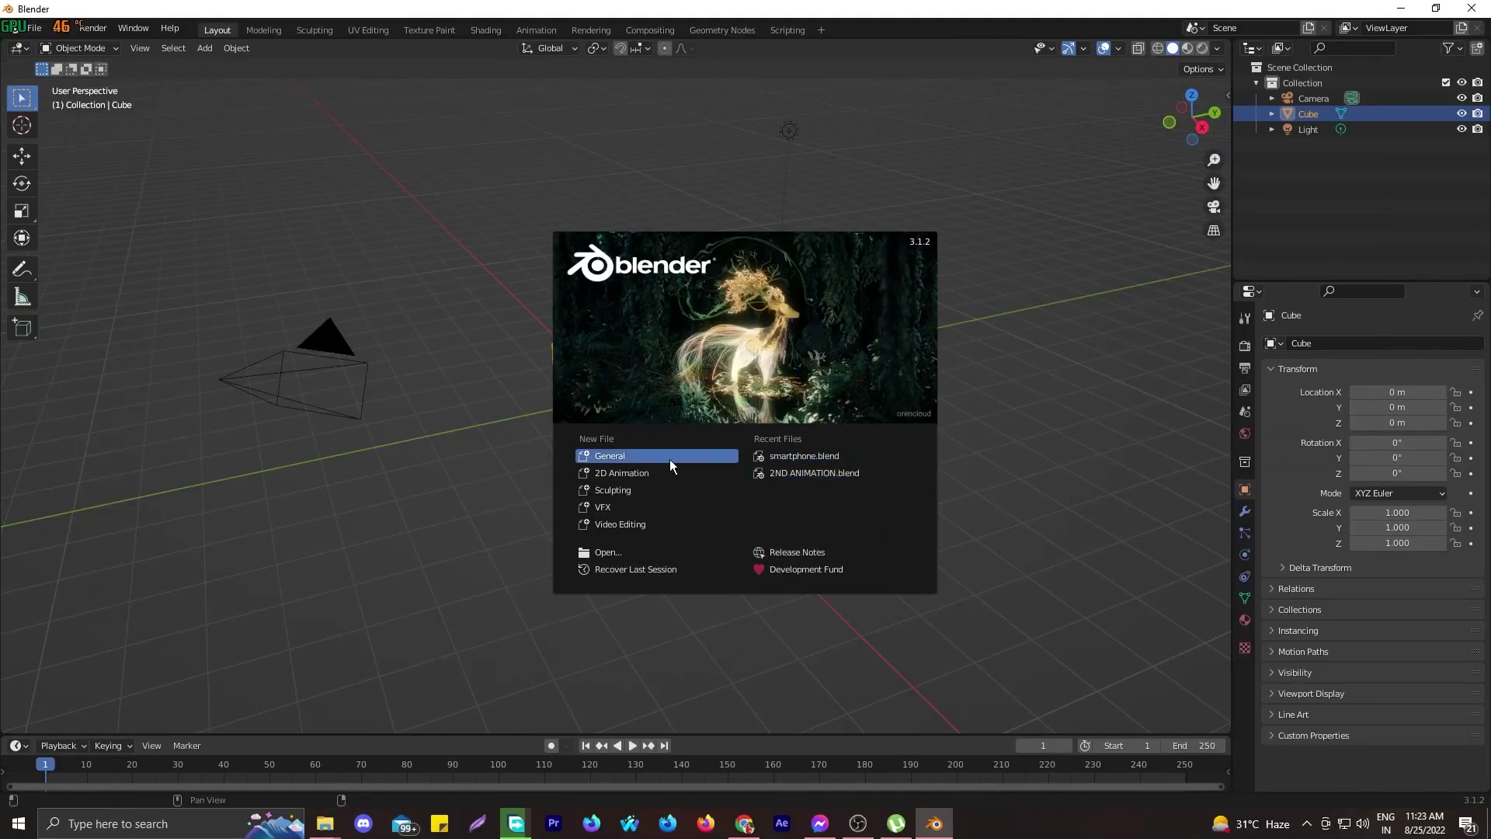
left_click(670, 456)
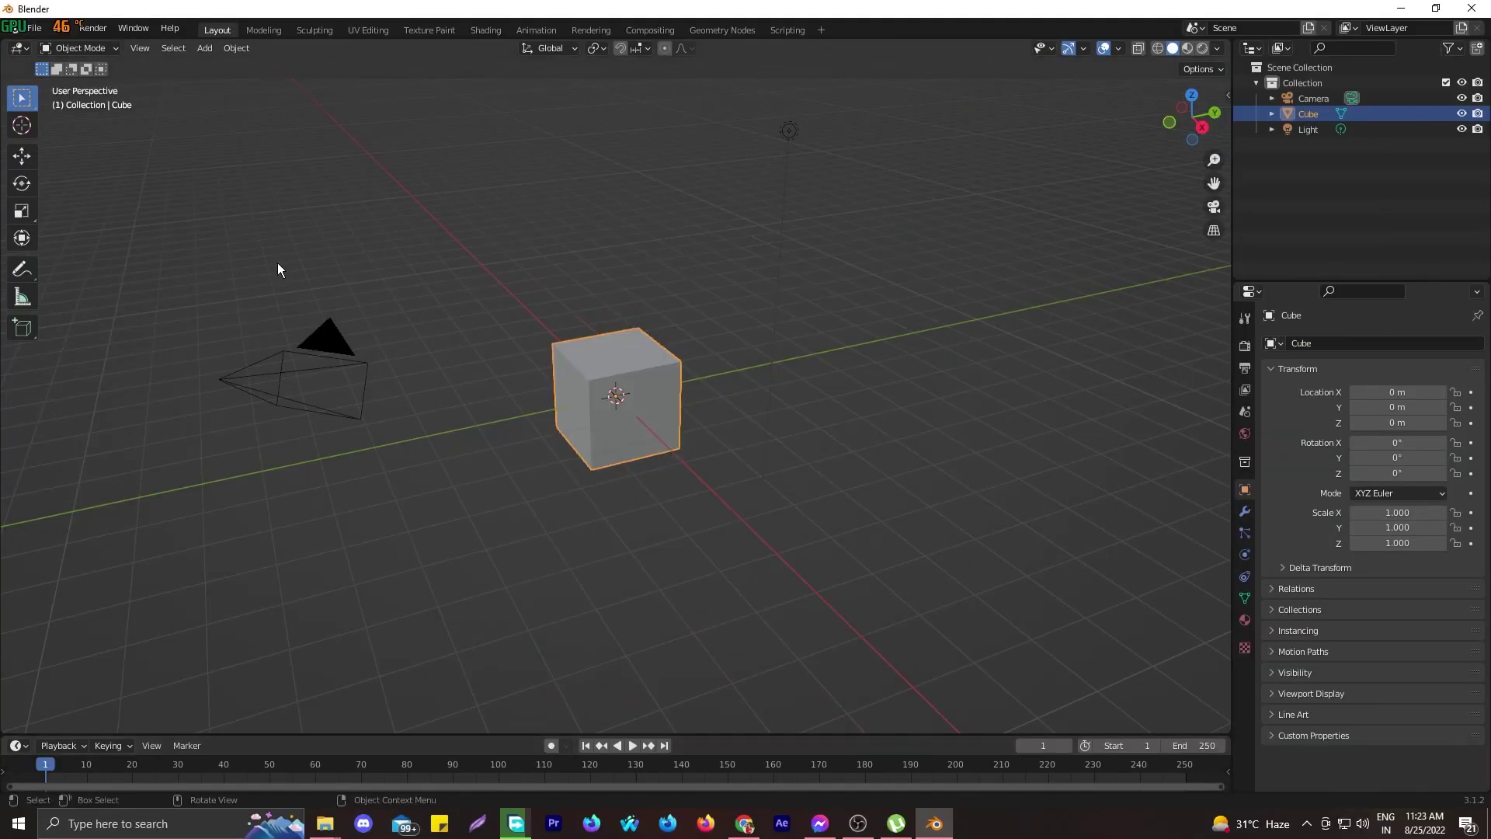
left_click_drag(207, 118, 899, 464)
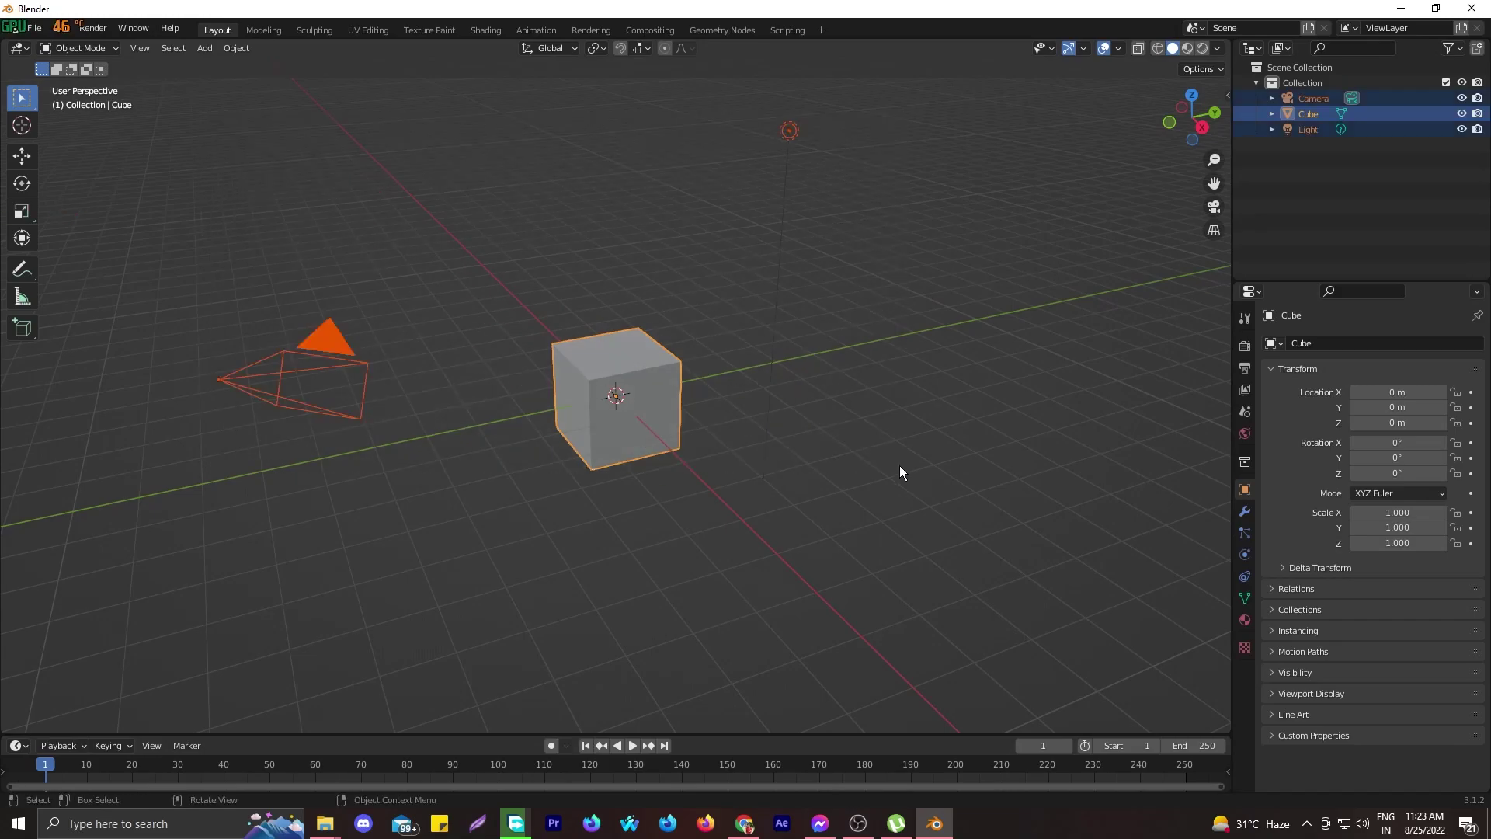
key("Delete")
middle_click_drag(896, 459, 793, 408)
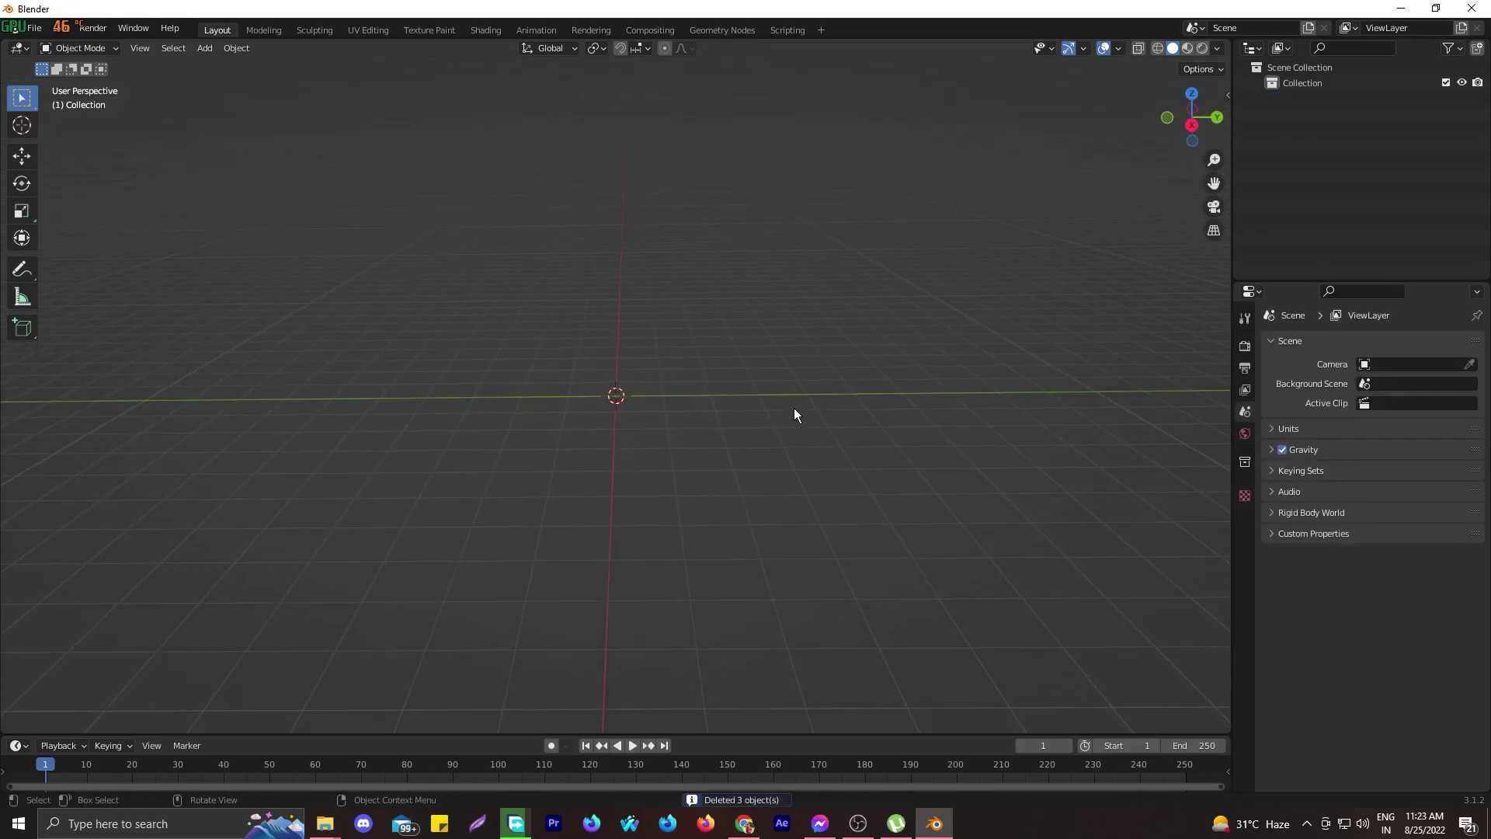
Import the FBX terrain model from the source folder inside the desktop's terrain-alpine-2 folder
left_click(34, 28)
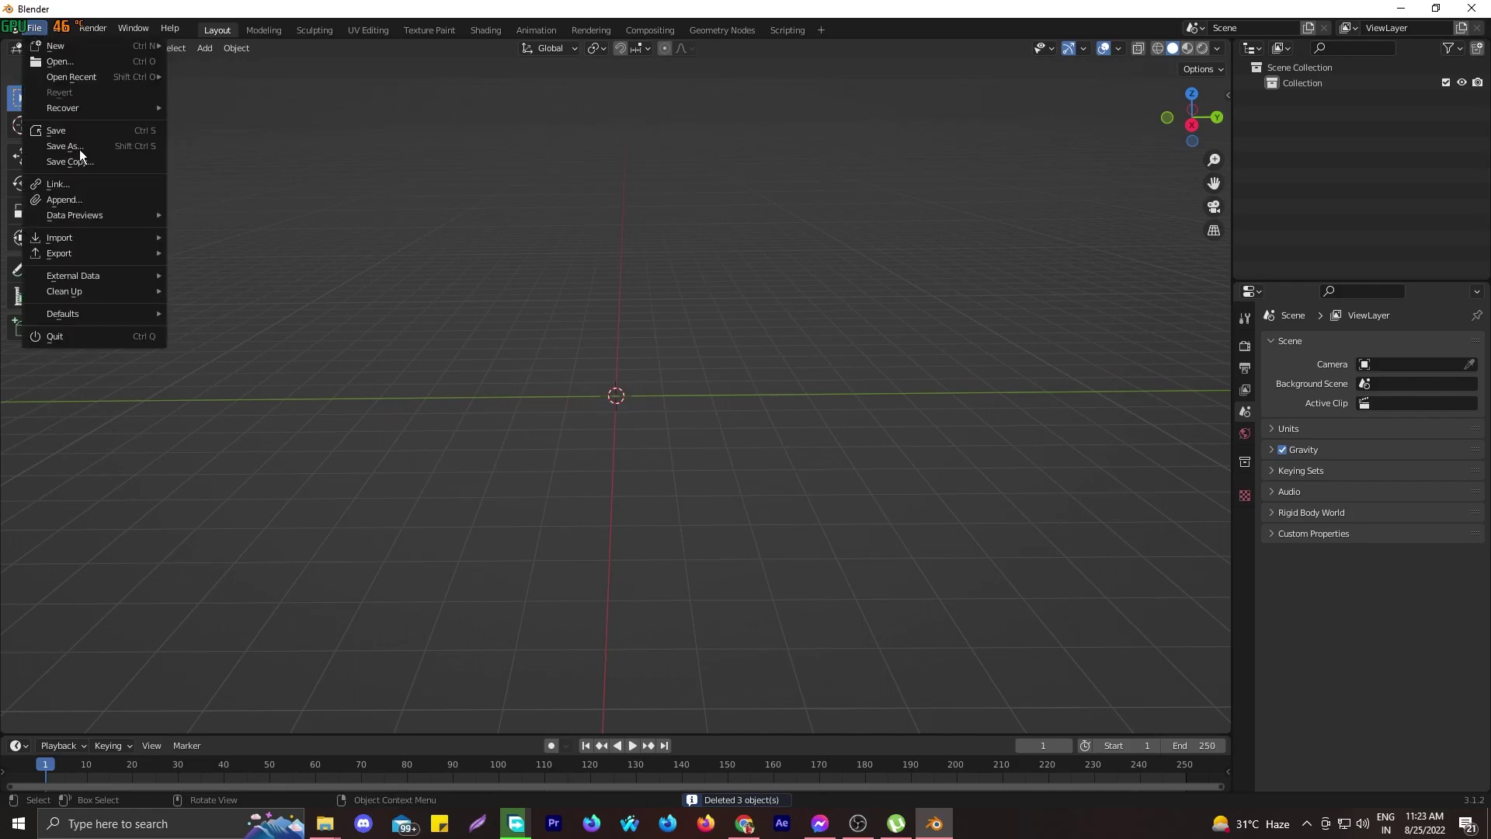
mouse_move(89, 238)
left_click(223, 361)
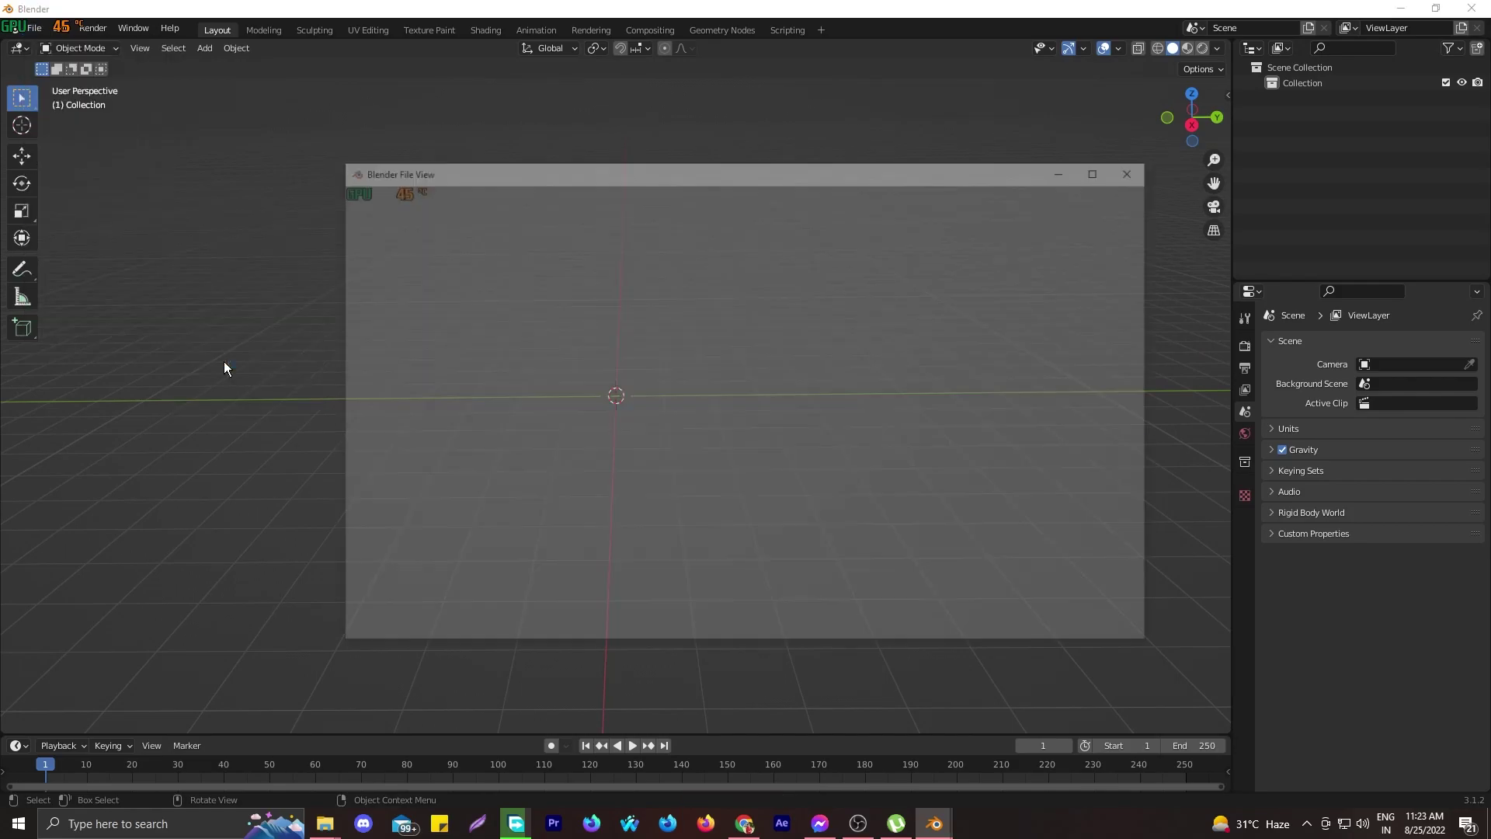
left_click(396, 348)
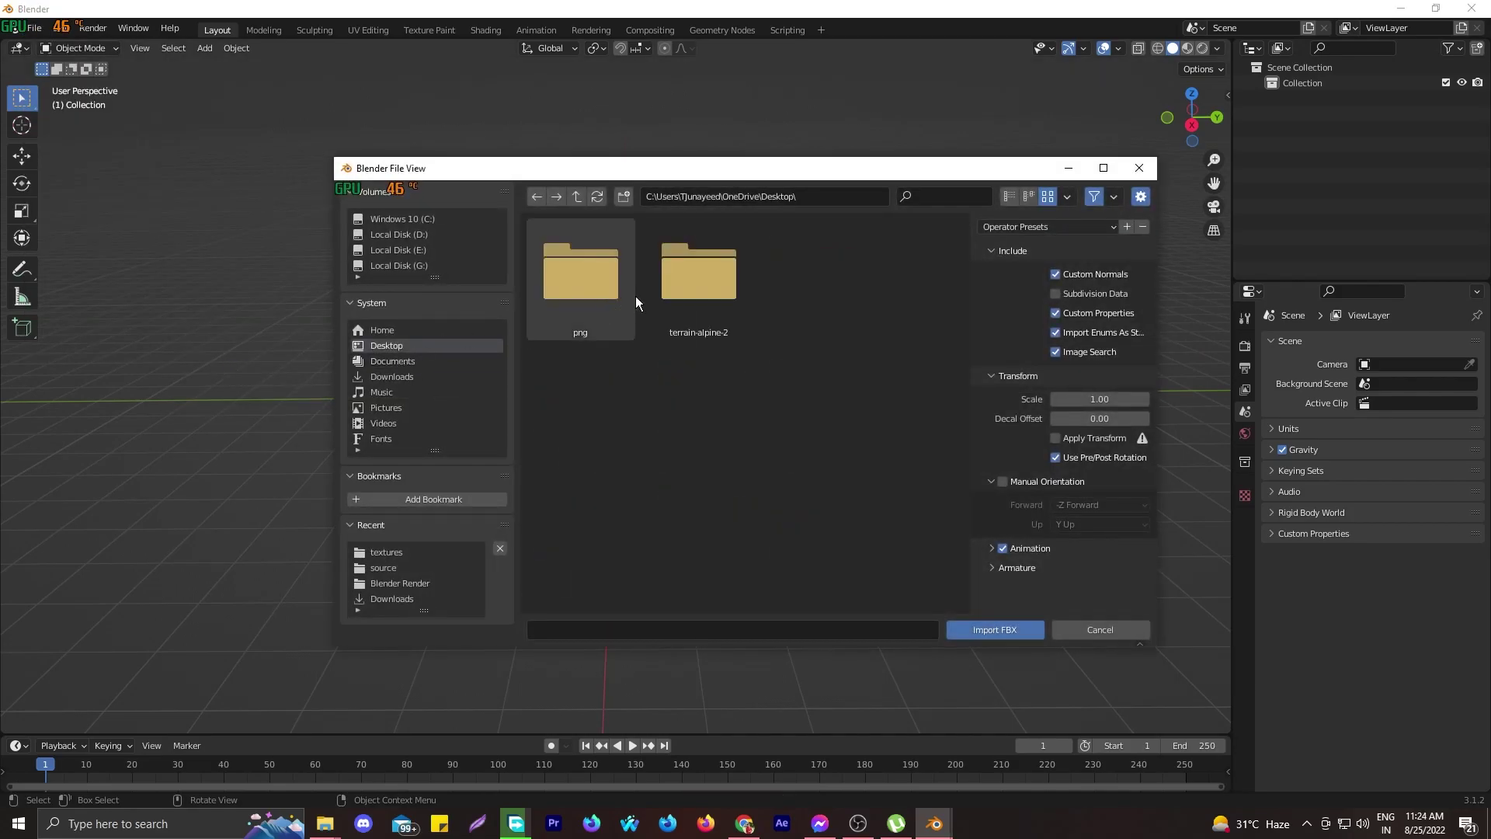
double_click(670, 296)
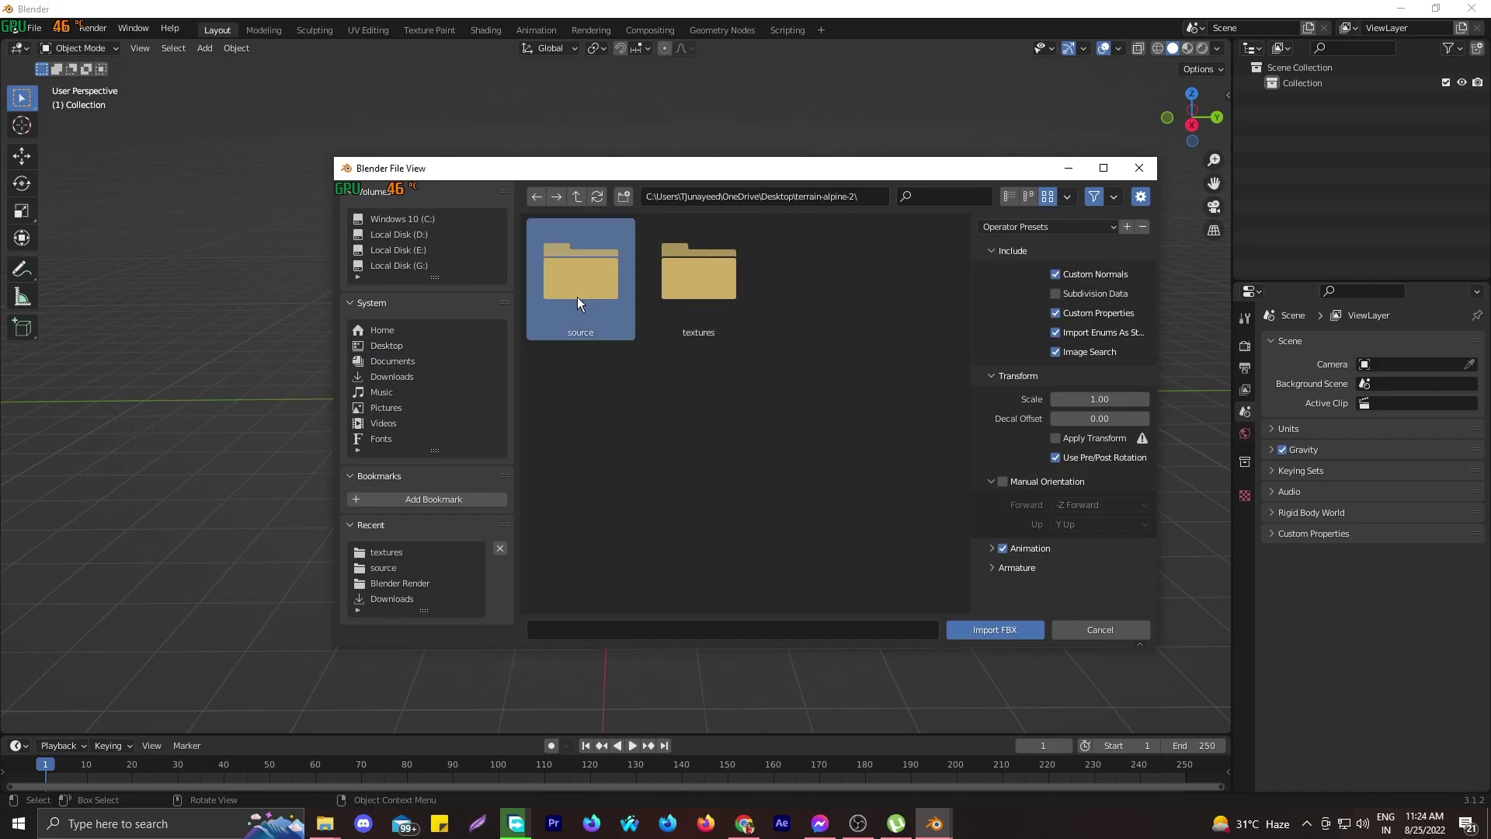
double_click(576, 295)
double_click(576, 279)
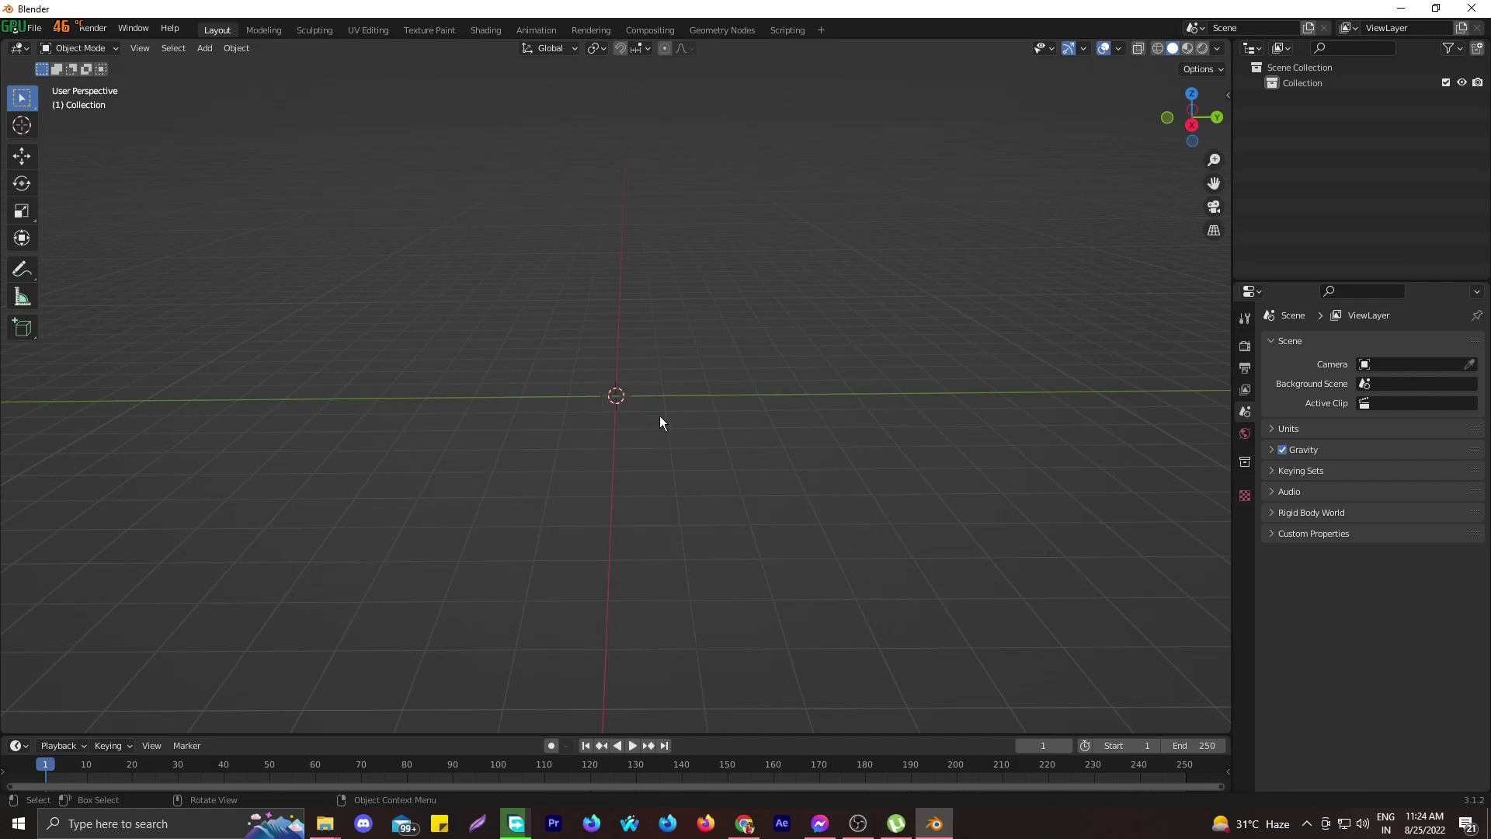
Scale down the imported terrain and lower it along the Z axis
key("s")
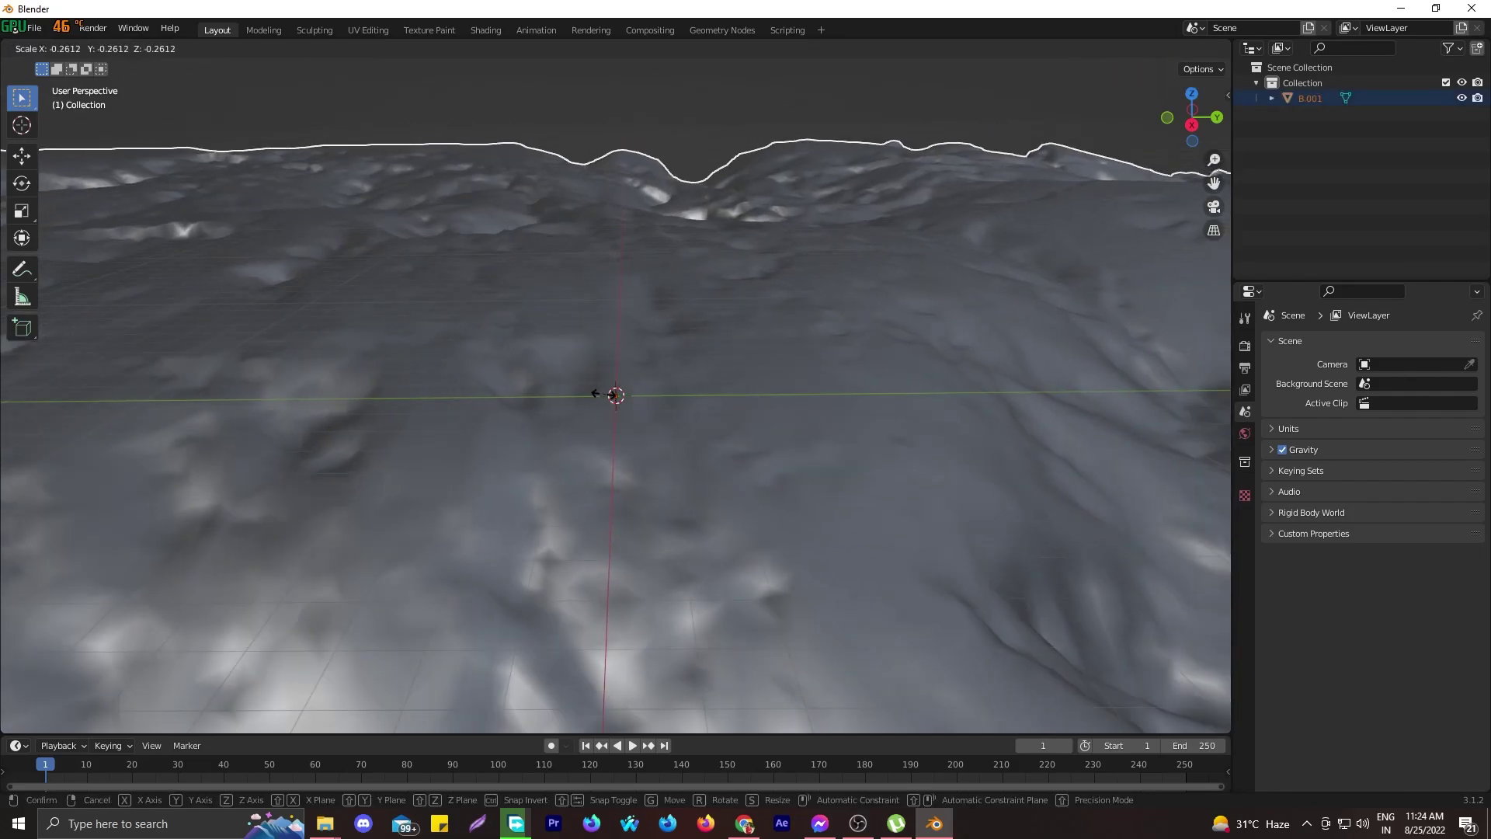
left_click(661, 407)
key("g")
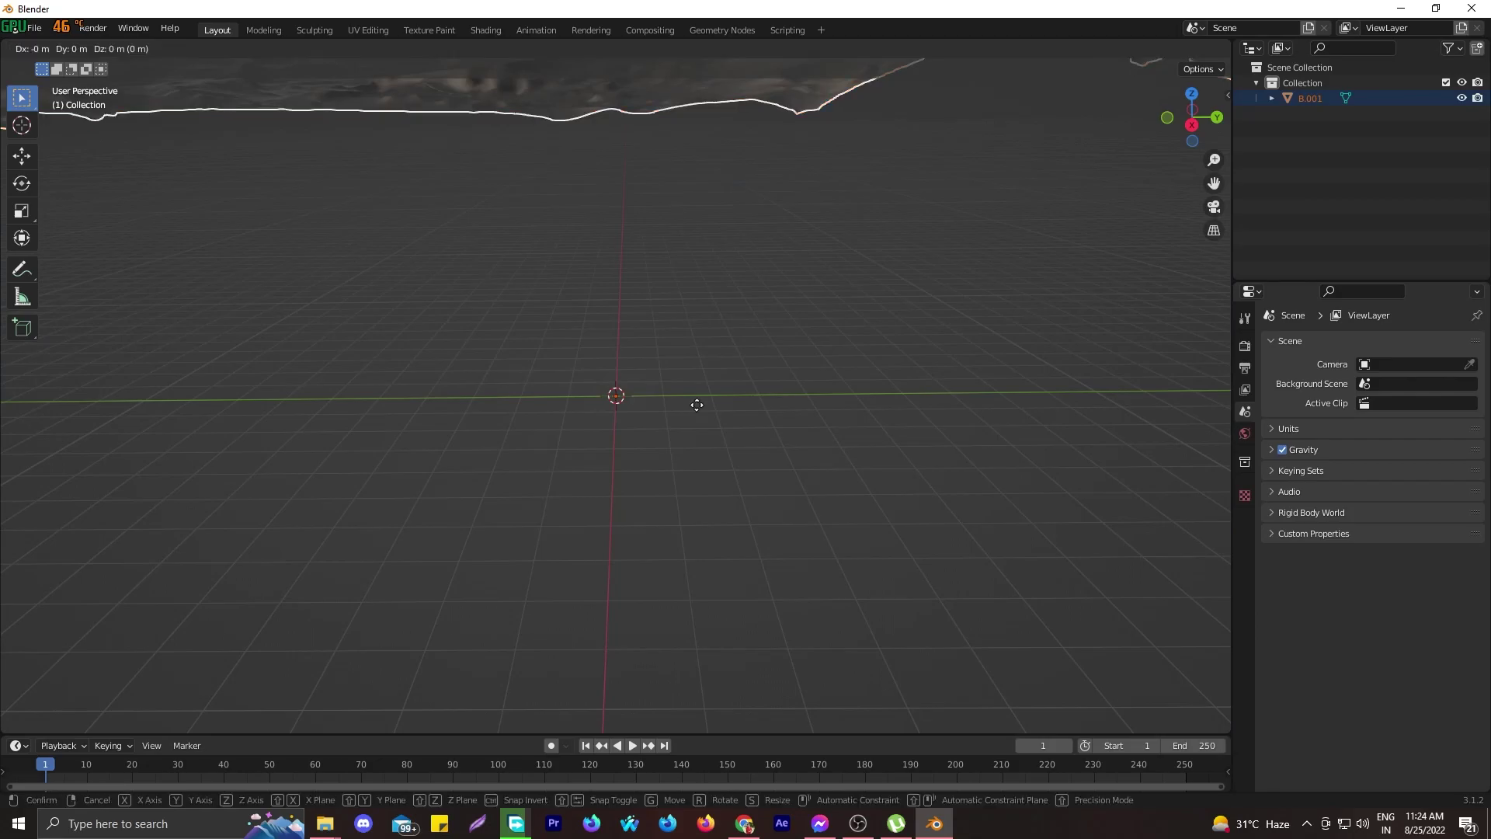
key("z")
left_click(746, 579)
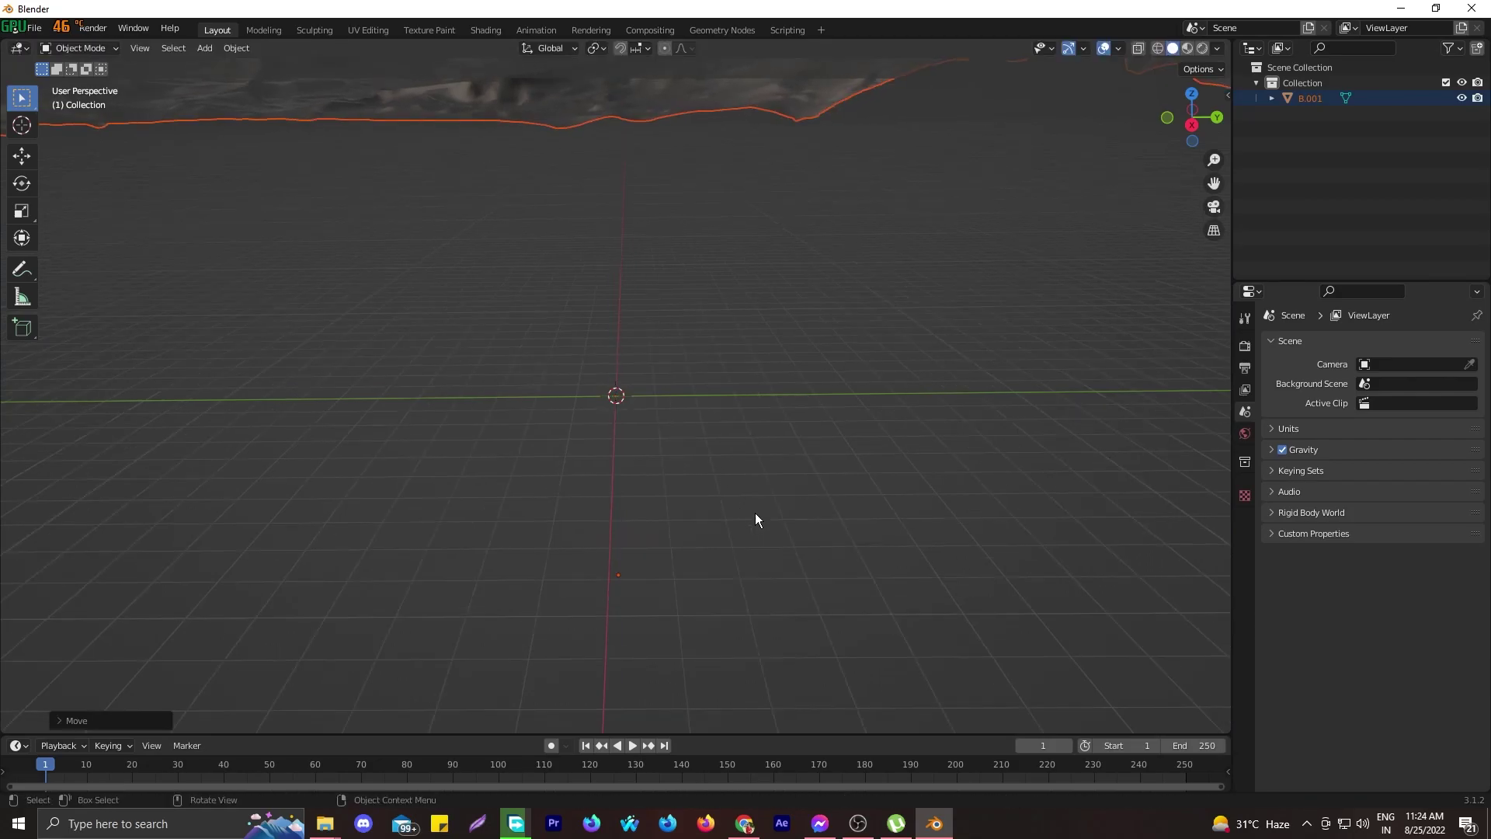
key("g")
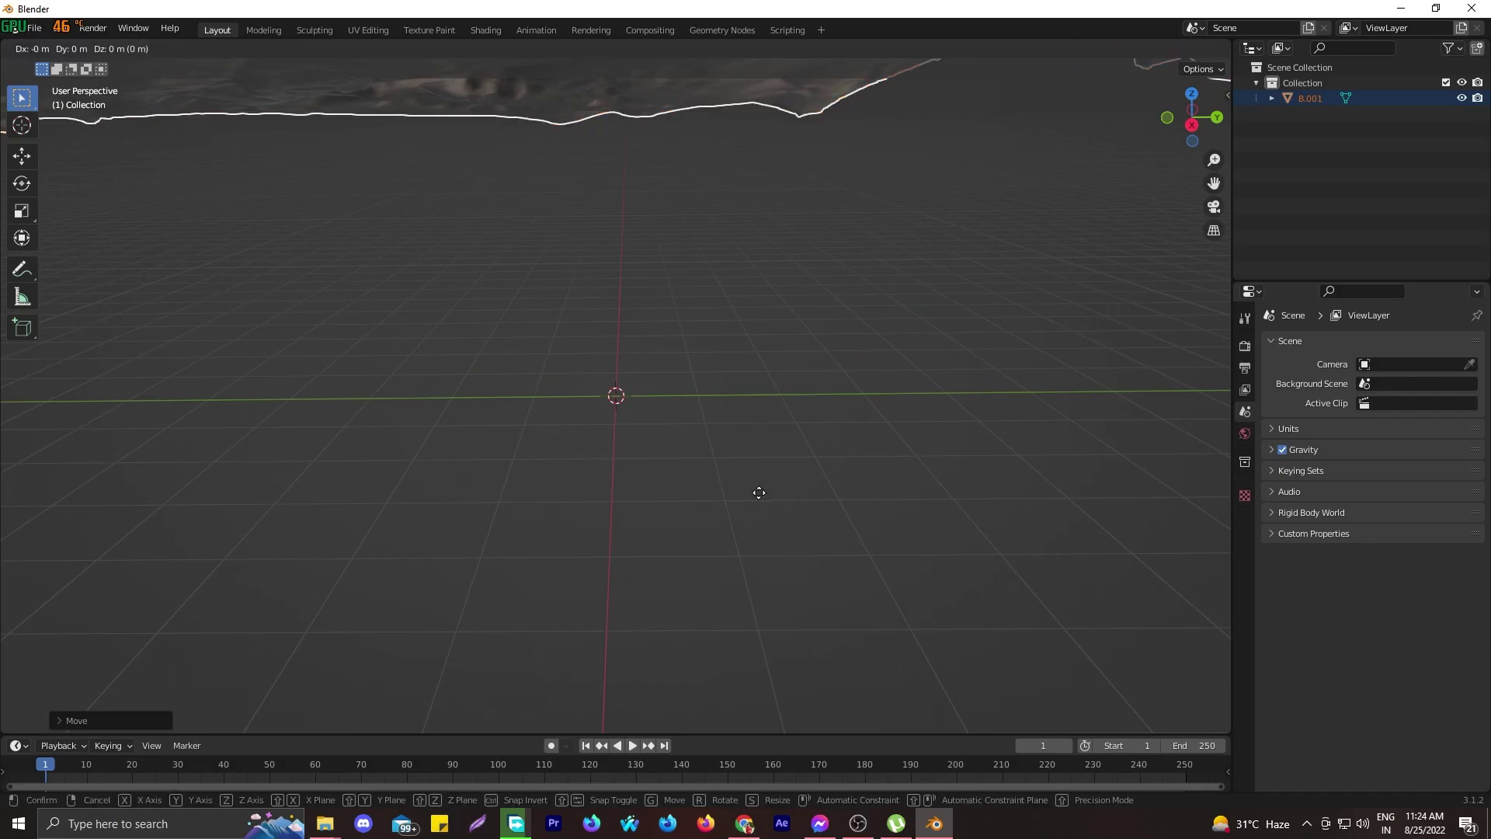
key("z")
left_click(779, 670)
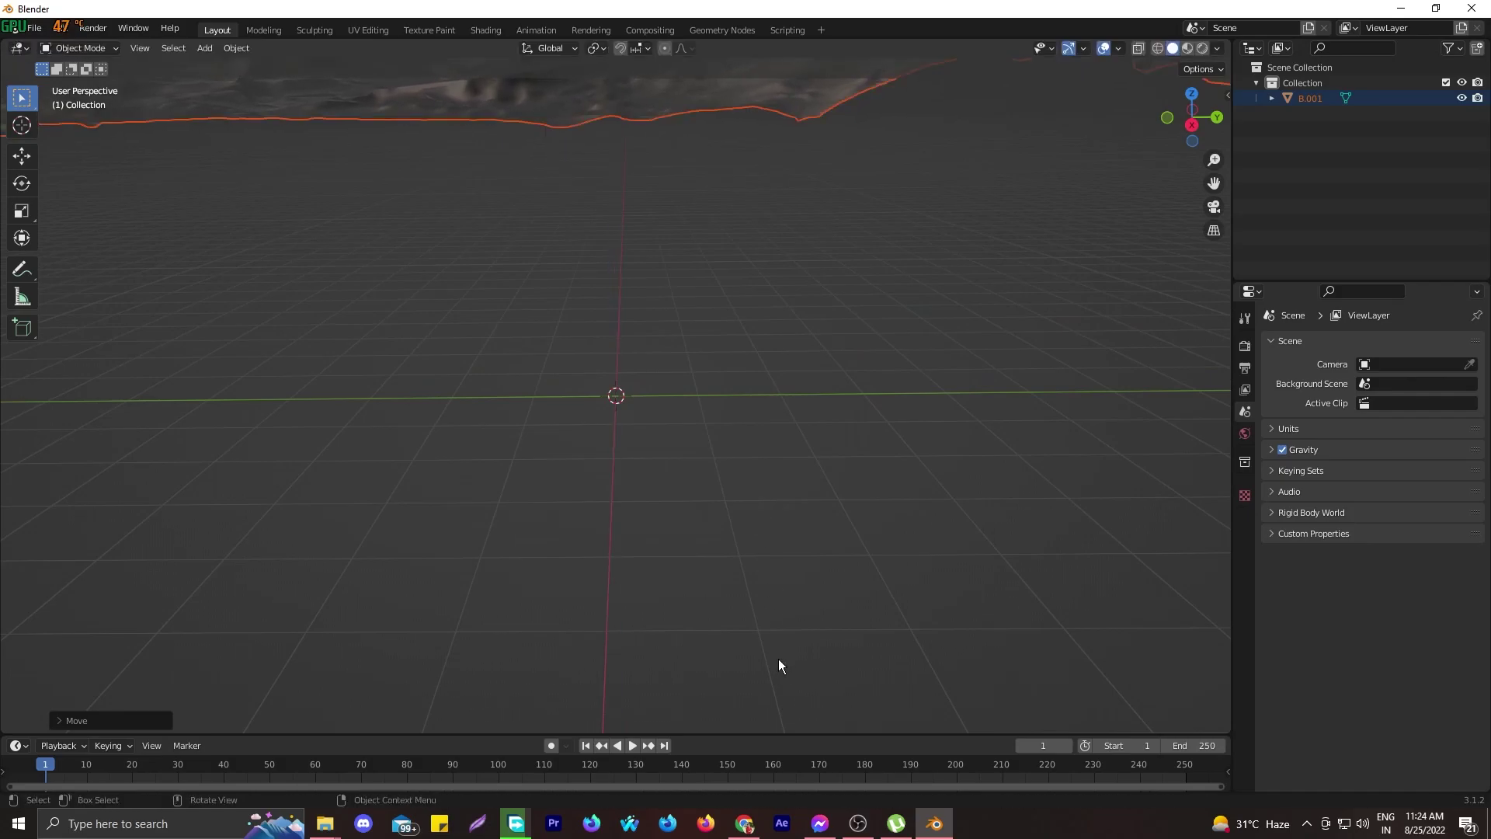
Shrink the terrain uniformly to a scale of about 33.1
key("s")
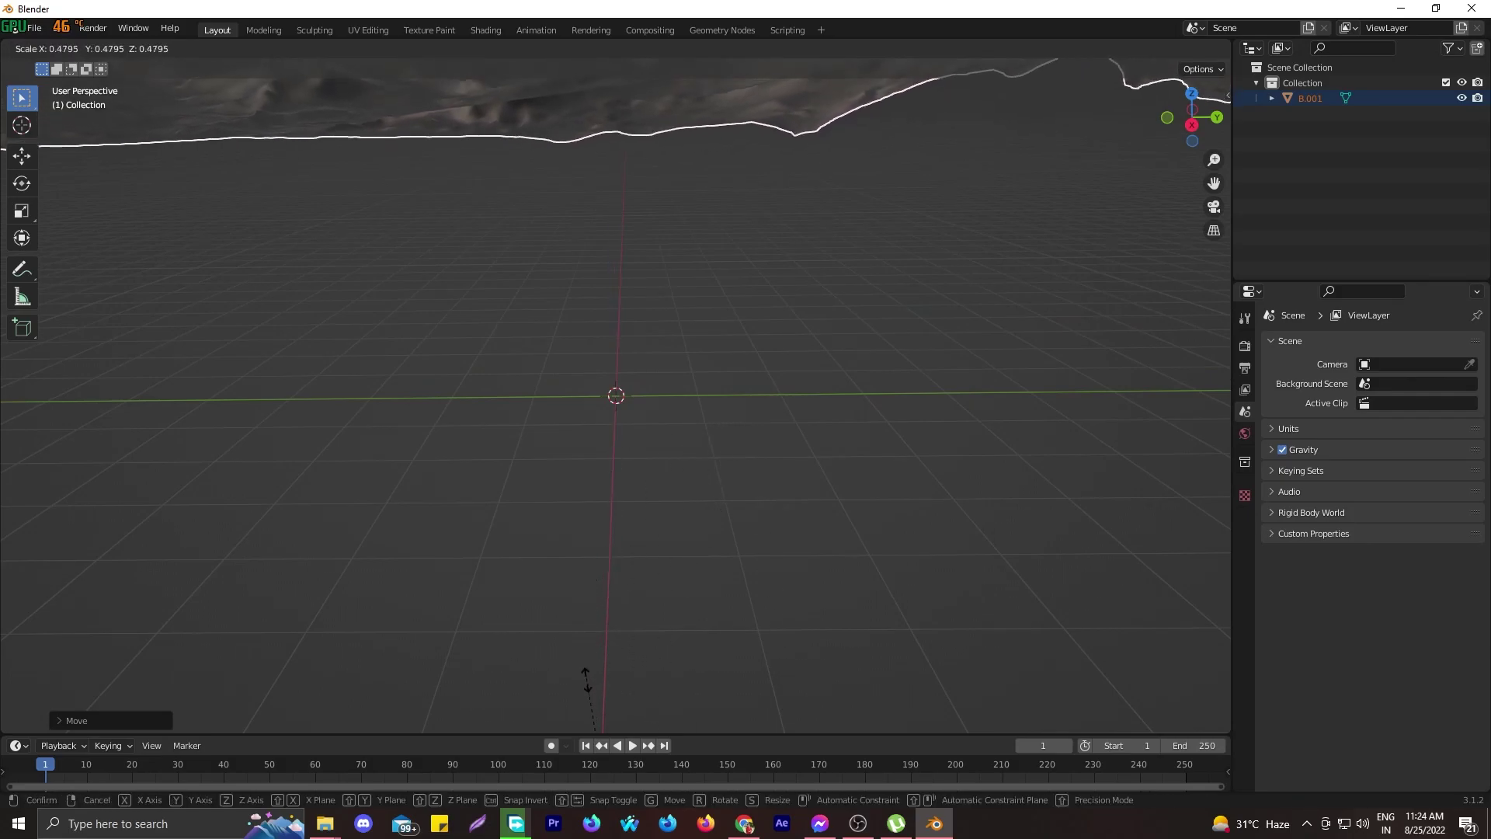
left_click(595, 660)
key("s")
left_click(612, 543)
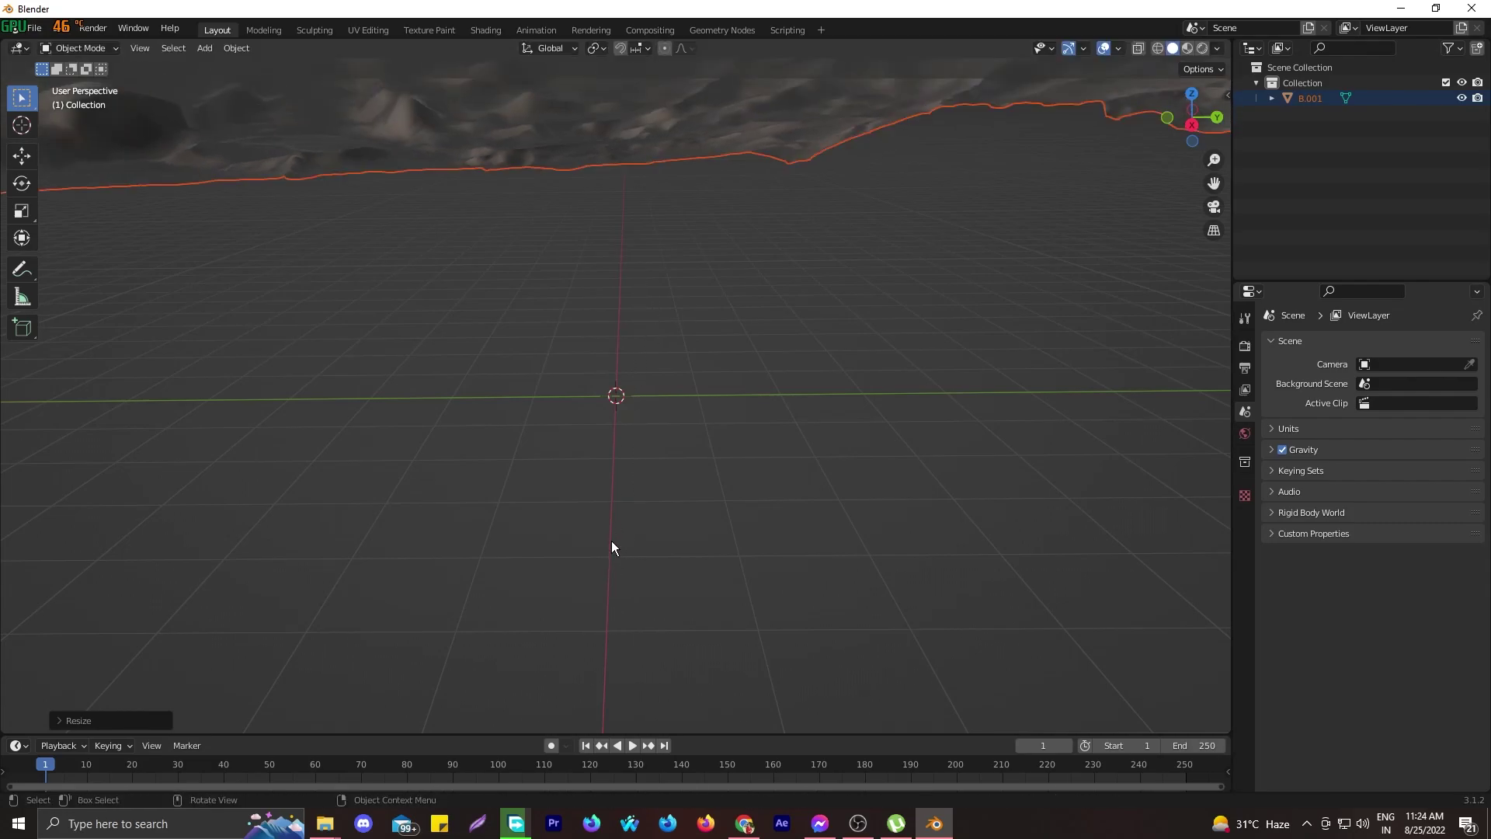
key("s")
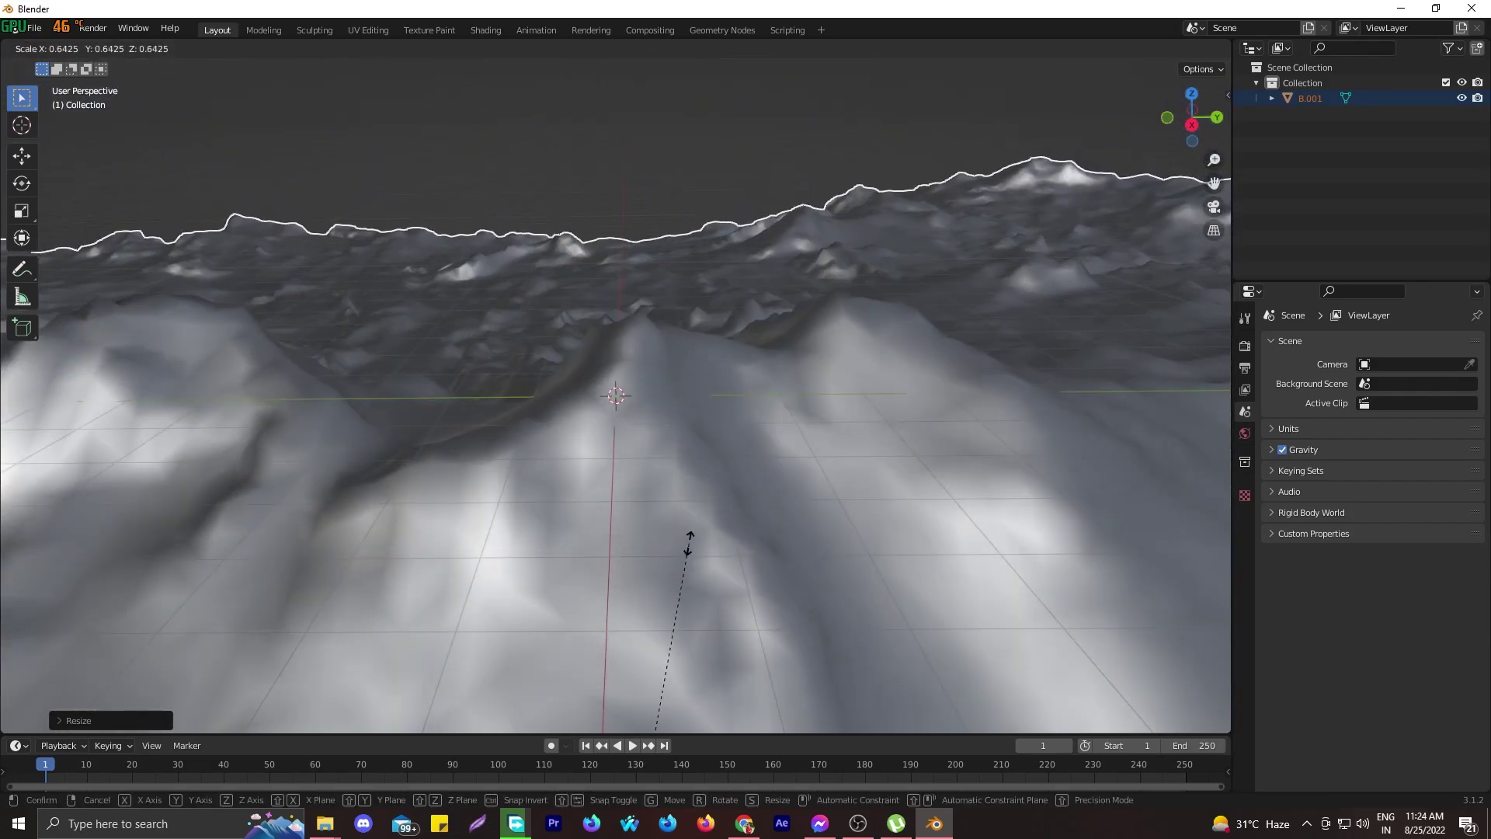
left_click(688, 542)
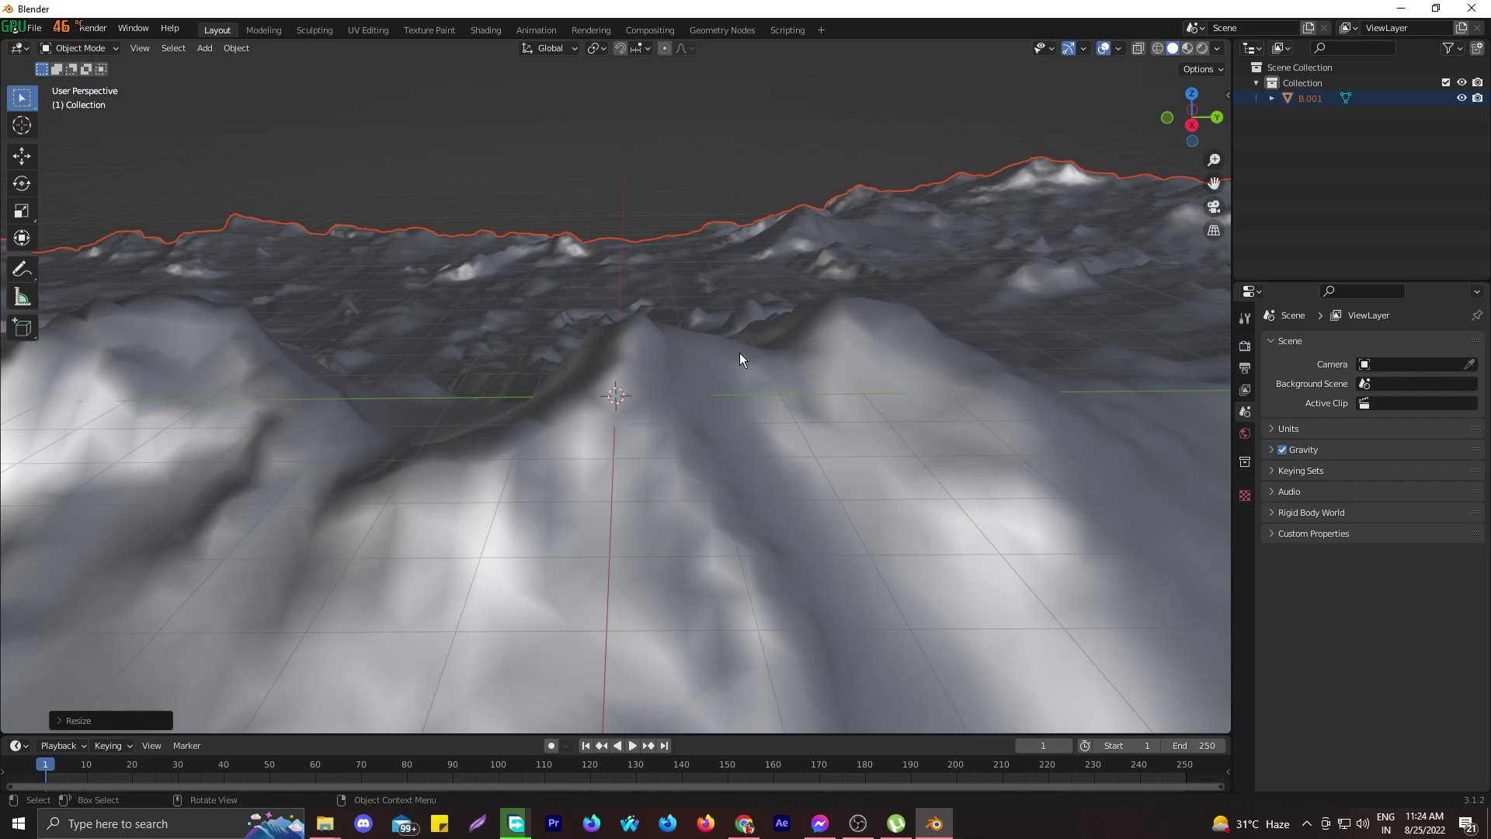
Move the terrain along the Z axis to a height of about -3.7 m
mouse_move(739, 354)
middle_mouse_down()
mouse_move(729, 316)
mouse_move(742, 338)
mouse_move(727, 324)
mouse_move(729, 348)
mouse_move(747, 329)
middle_mouse_up()
key("g")
key("z")
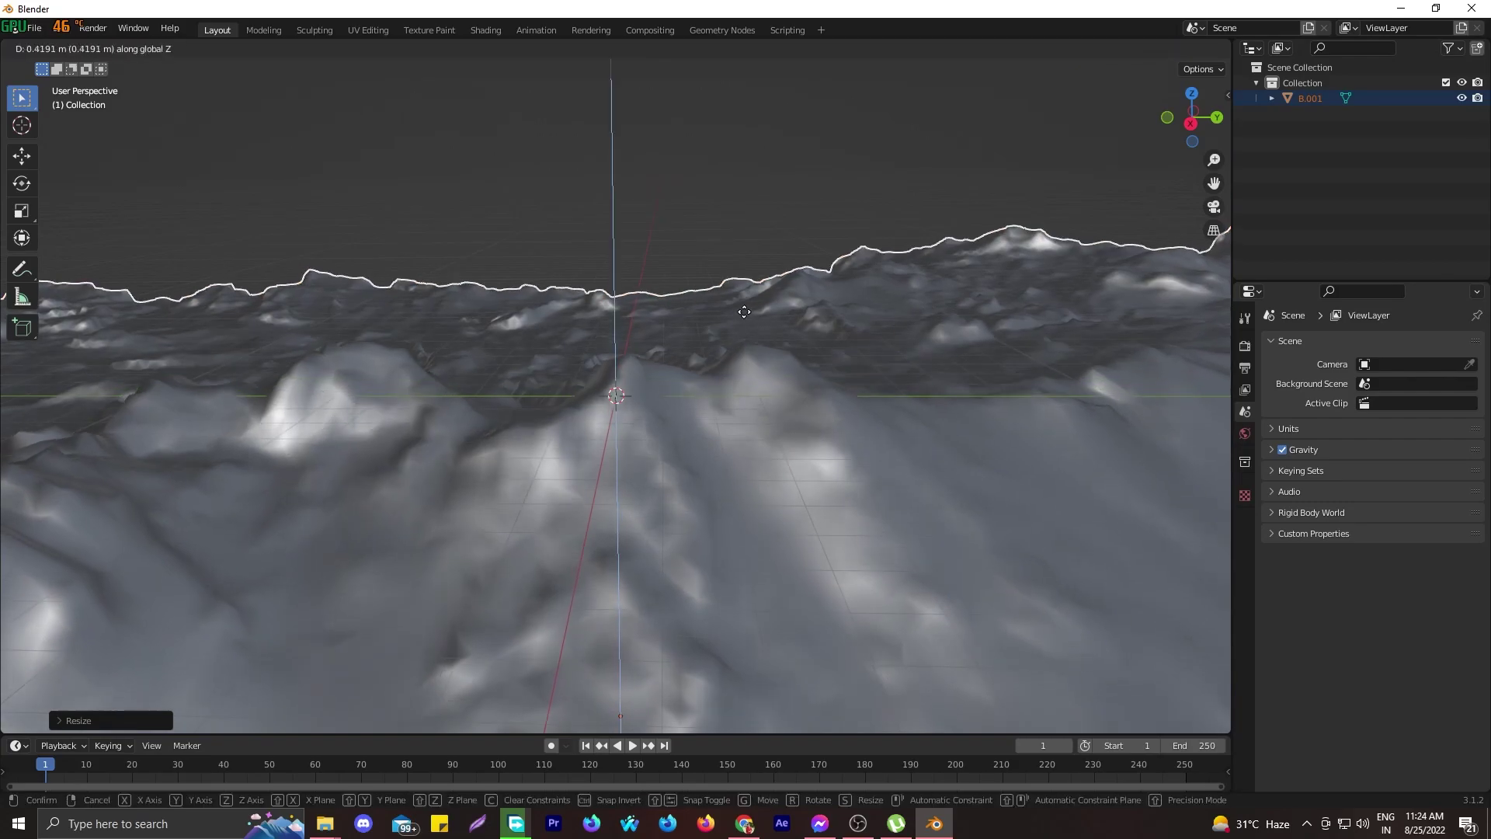
left_click(781, 257)
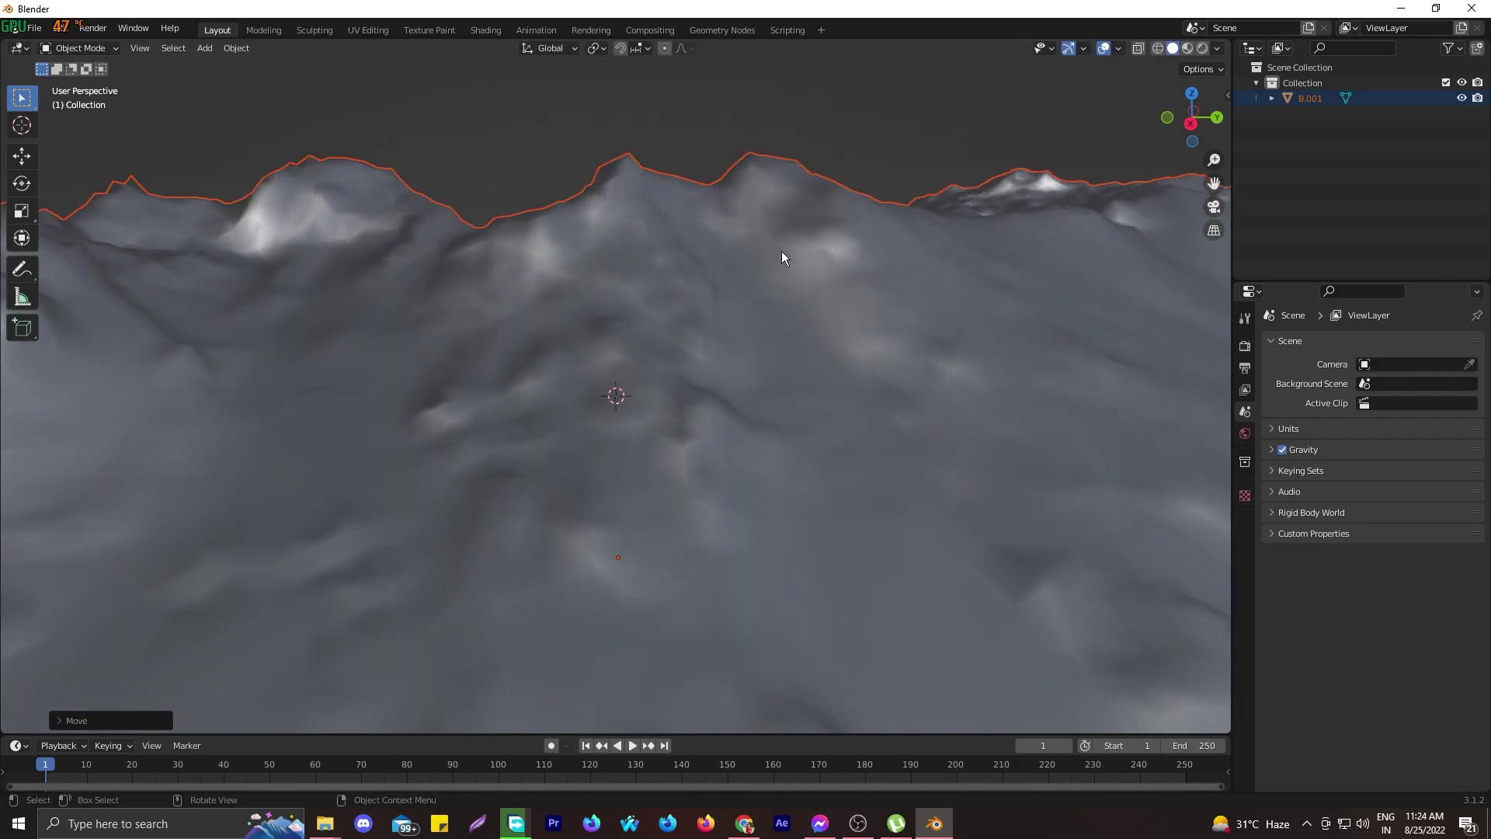
Raise the terrain along the Z axis to about -0.34 m and deselect it
middle_click_drag(781, 251, 500, 314)
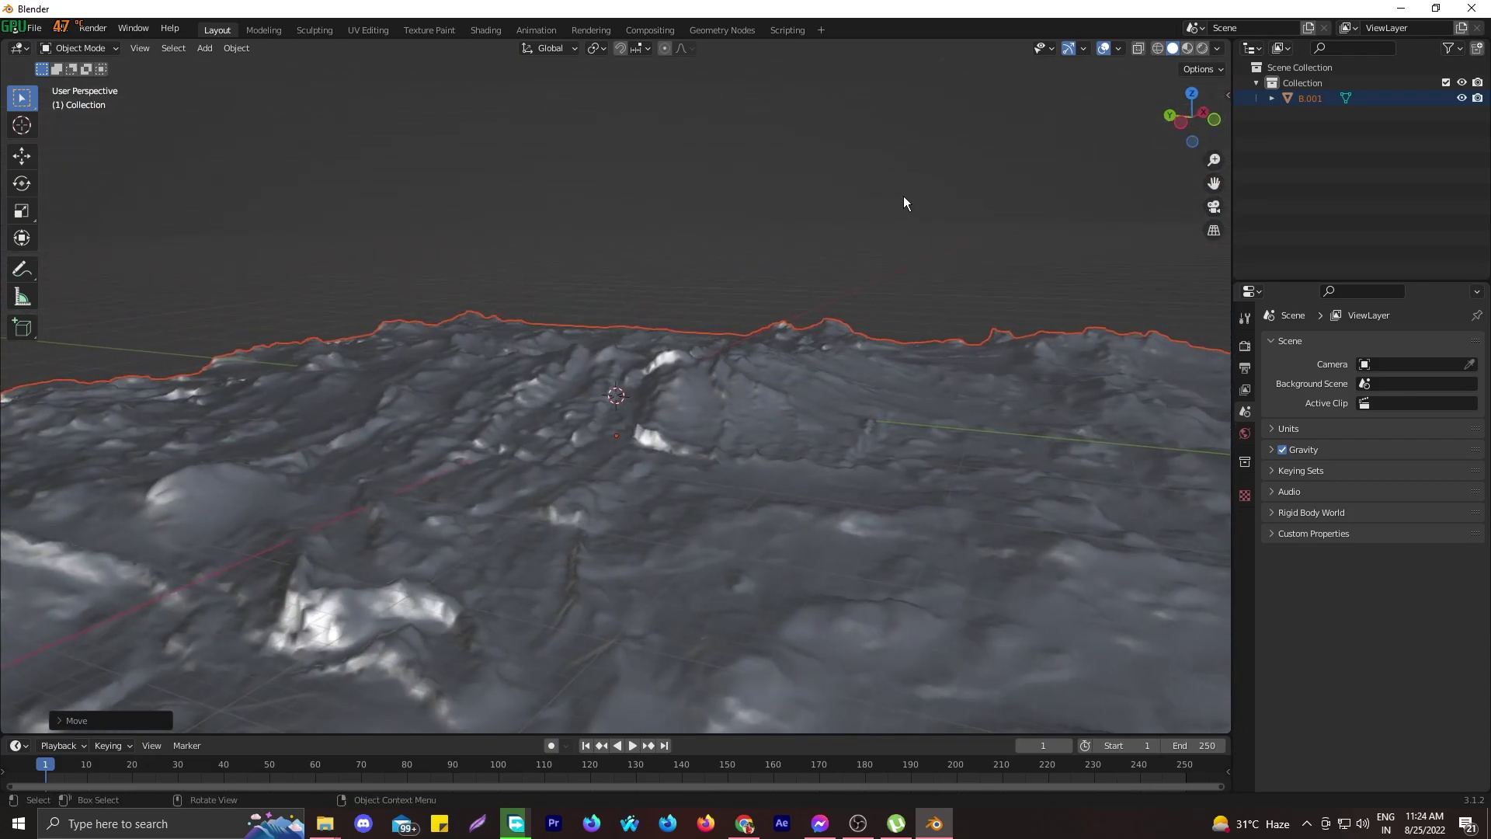
left_click(909, 253)
left_click(899, 435)
key("s")
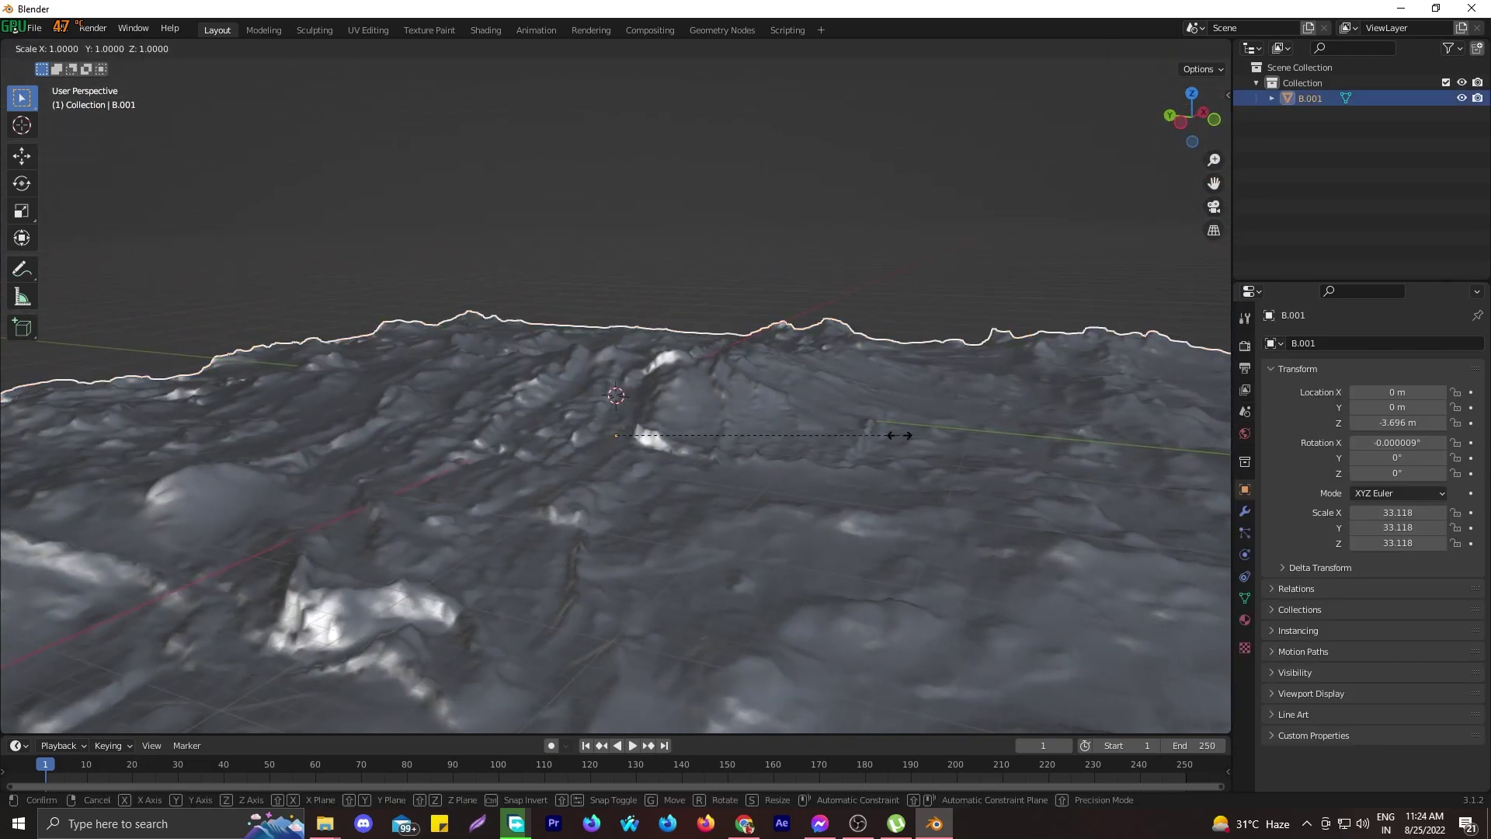
key("g")
key("z")
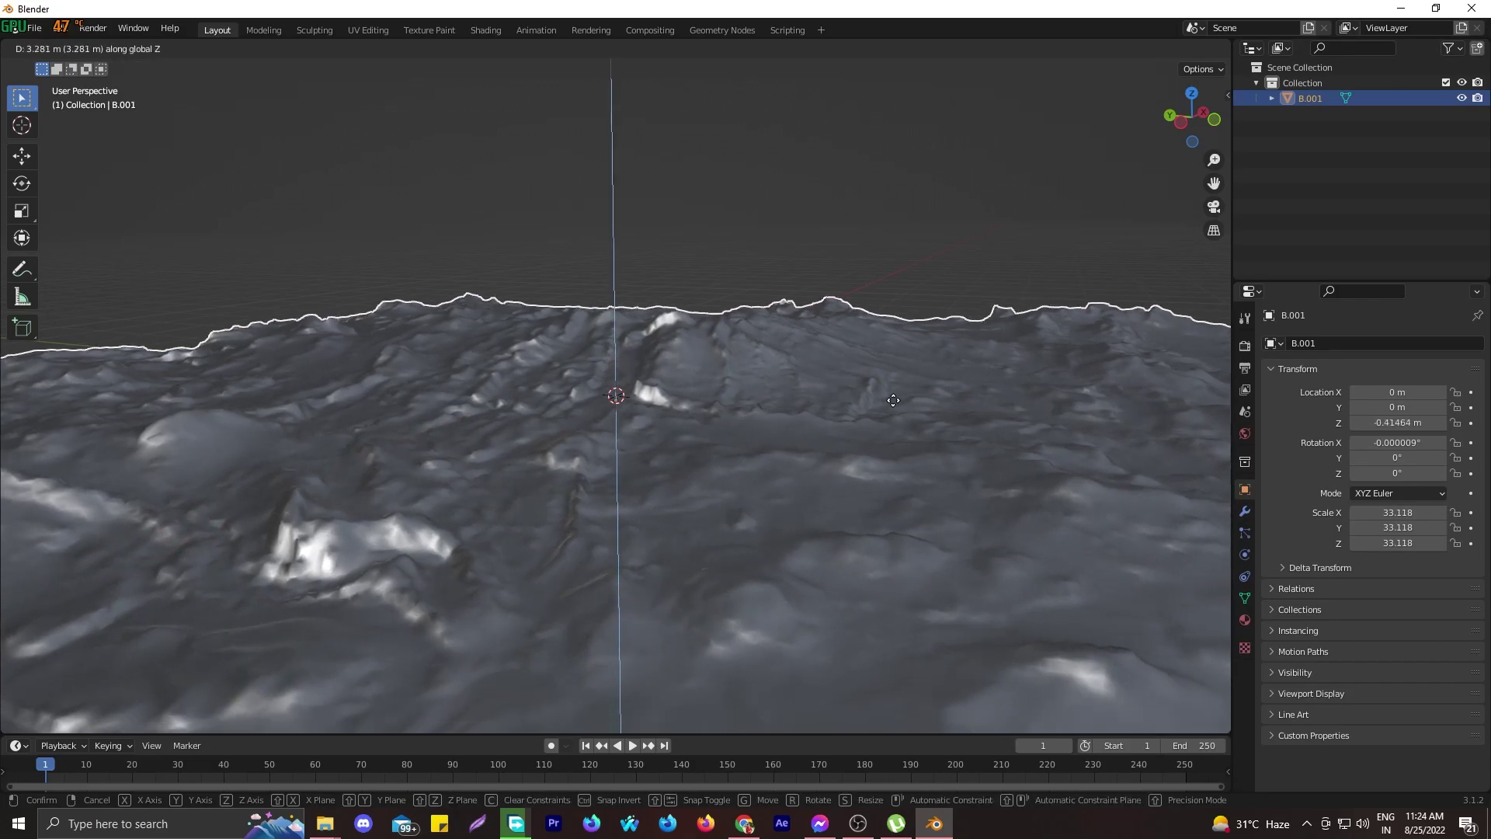
left_click(893, 399)
left_click(933, 267)
middle_click_drag(971, 362, 967, 468)
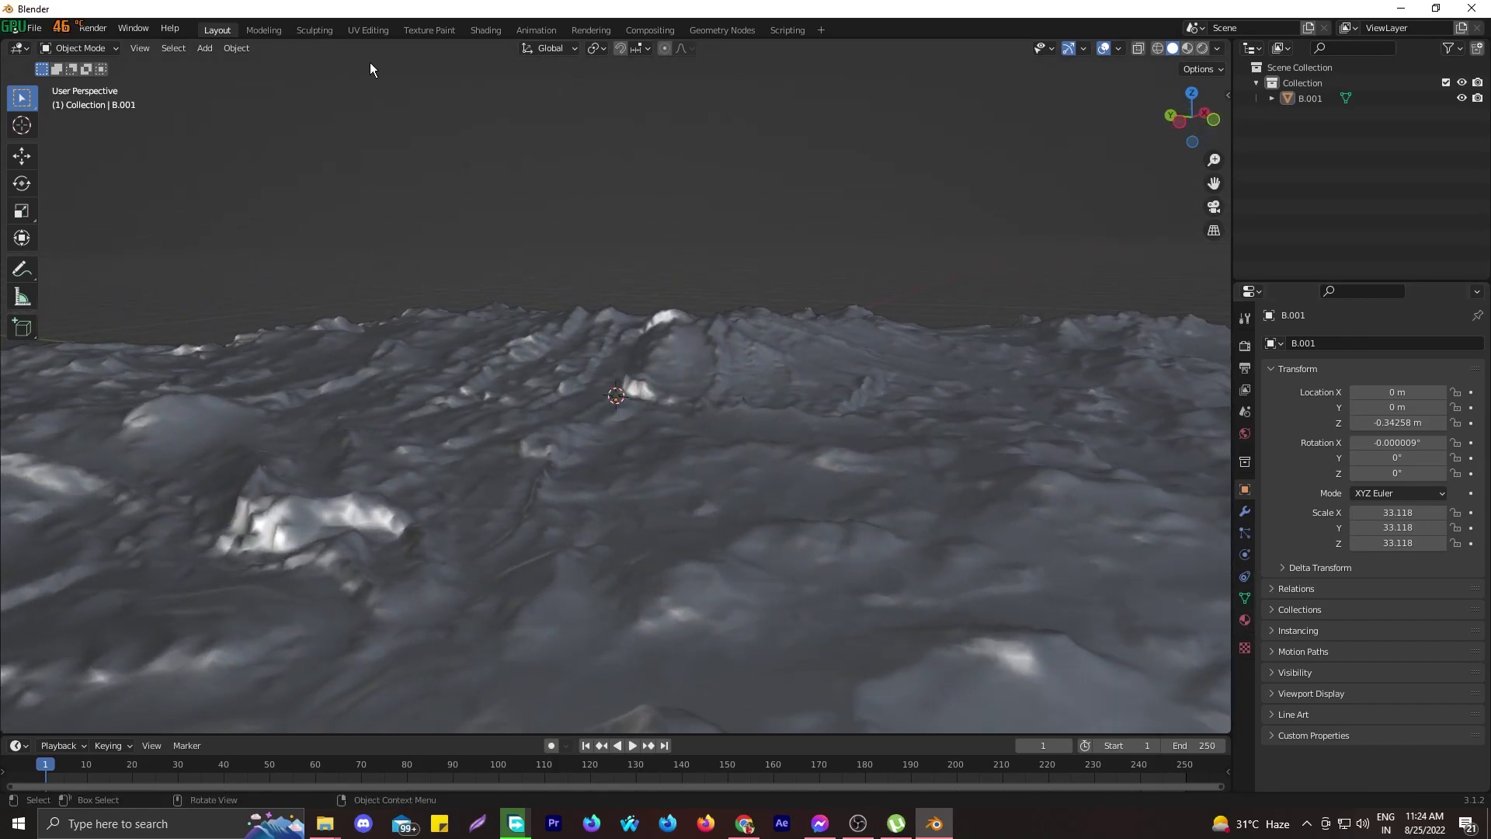
Texture the terrain's Principled BSDF with Principled Texture Setup, using alpine_terrain_2k_color.png and the playaround_3 normal map from the terrain-alpine-2 textures folder
left_click(486, 31)
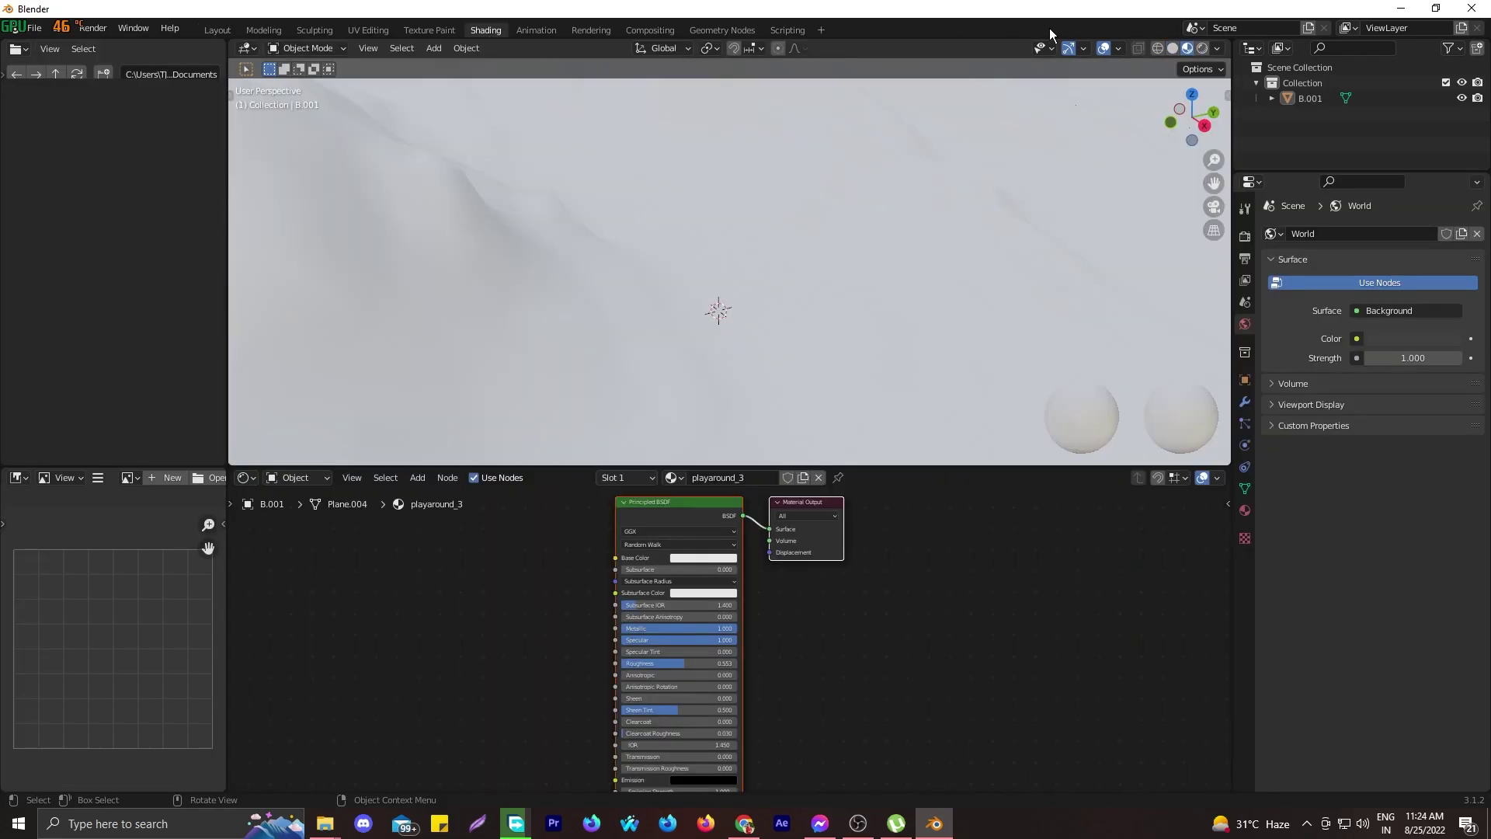
scroll(837, 283, "down", 8)
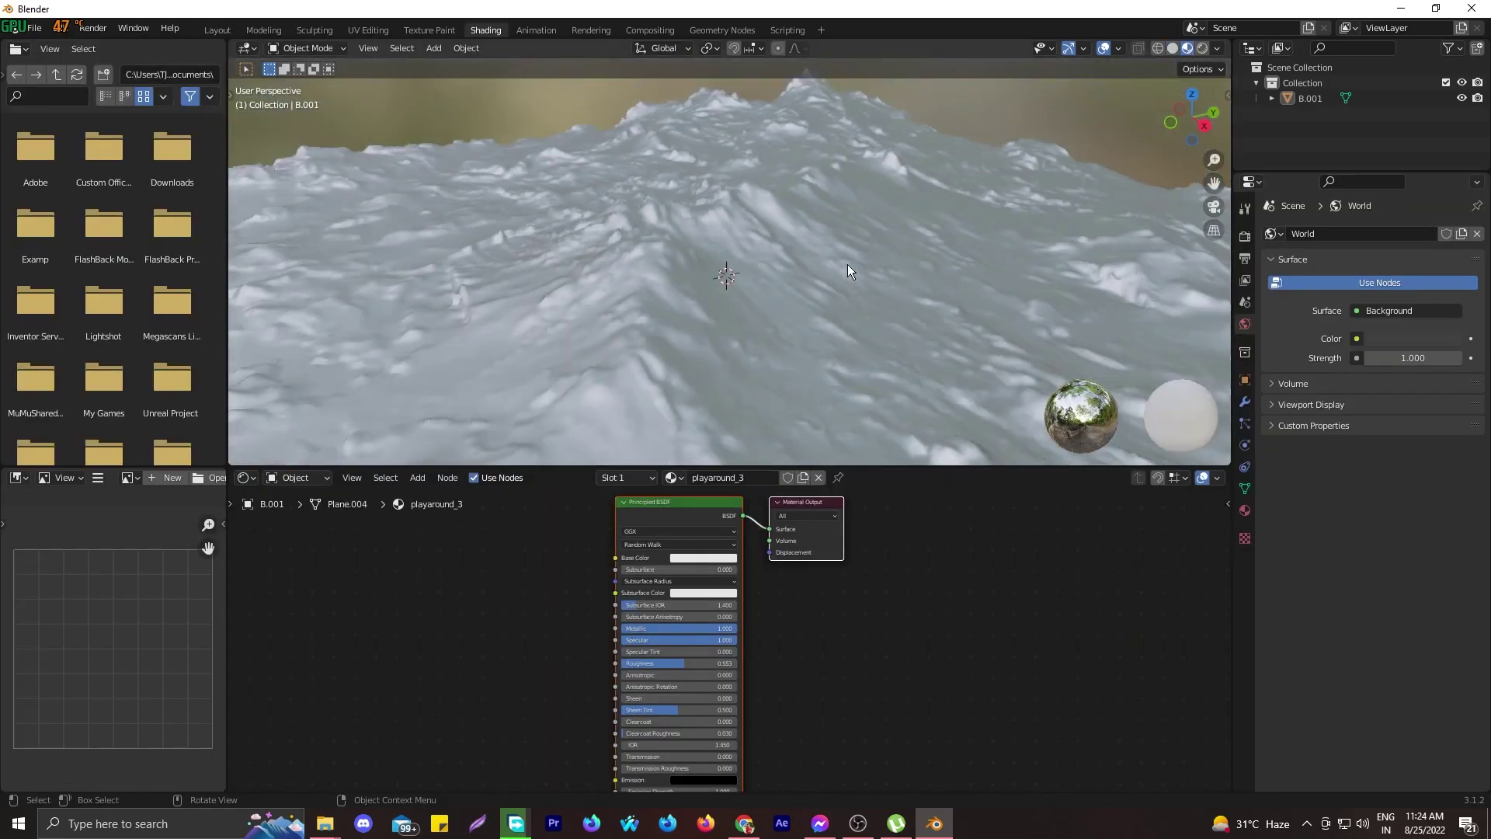
left_click(675, 509)
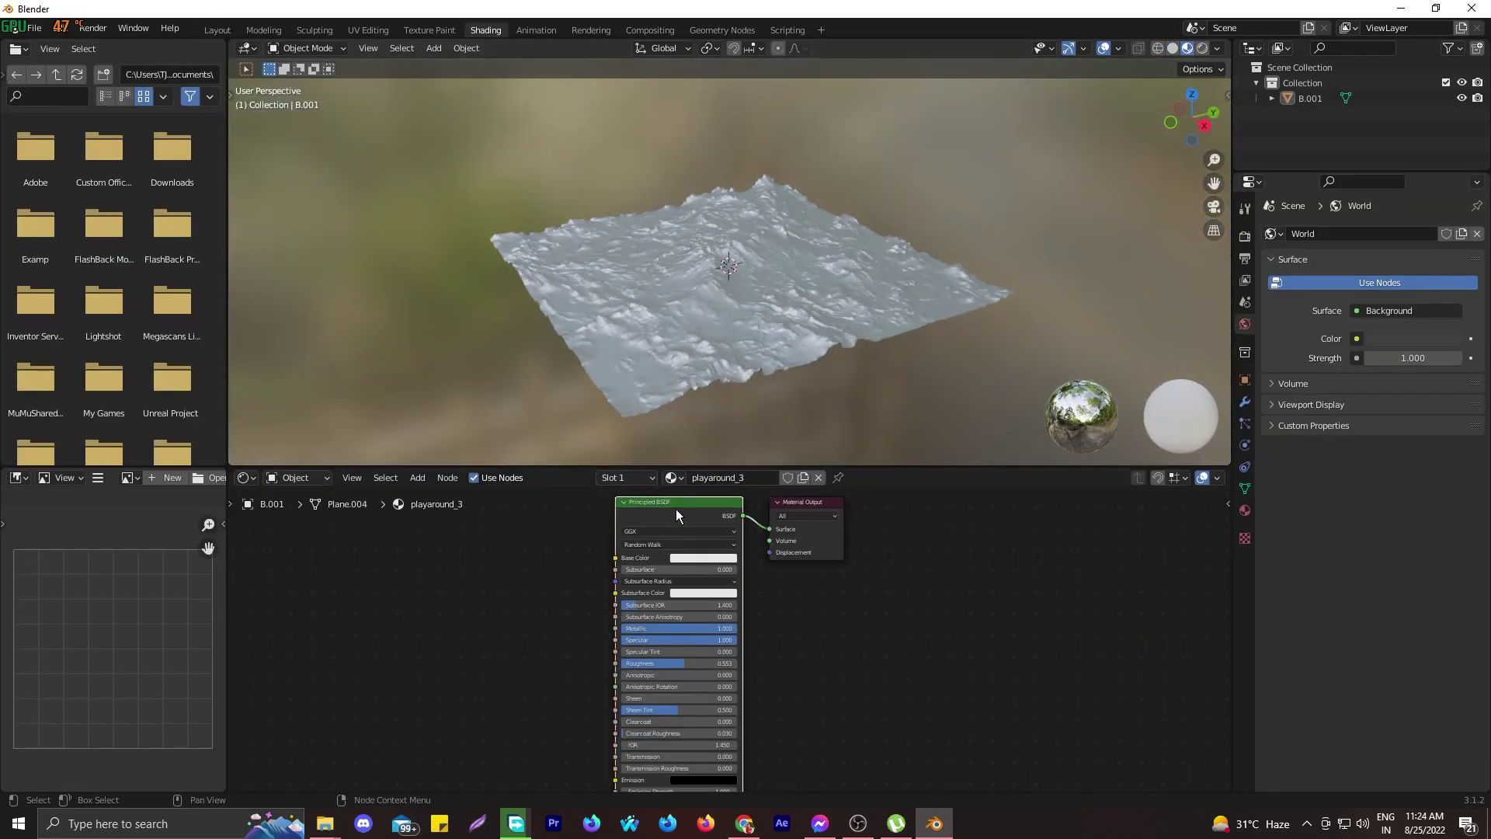
key("ctrl+shift+t")
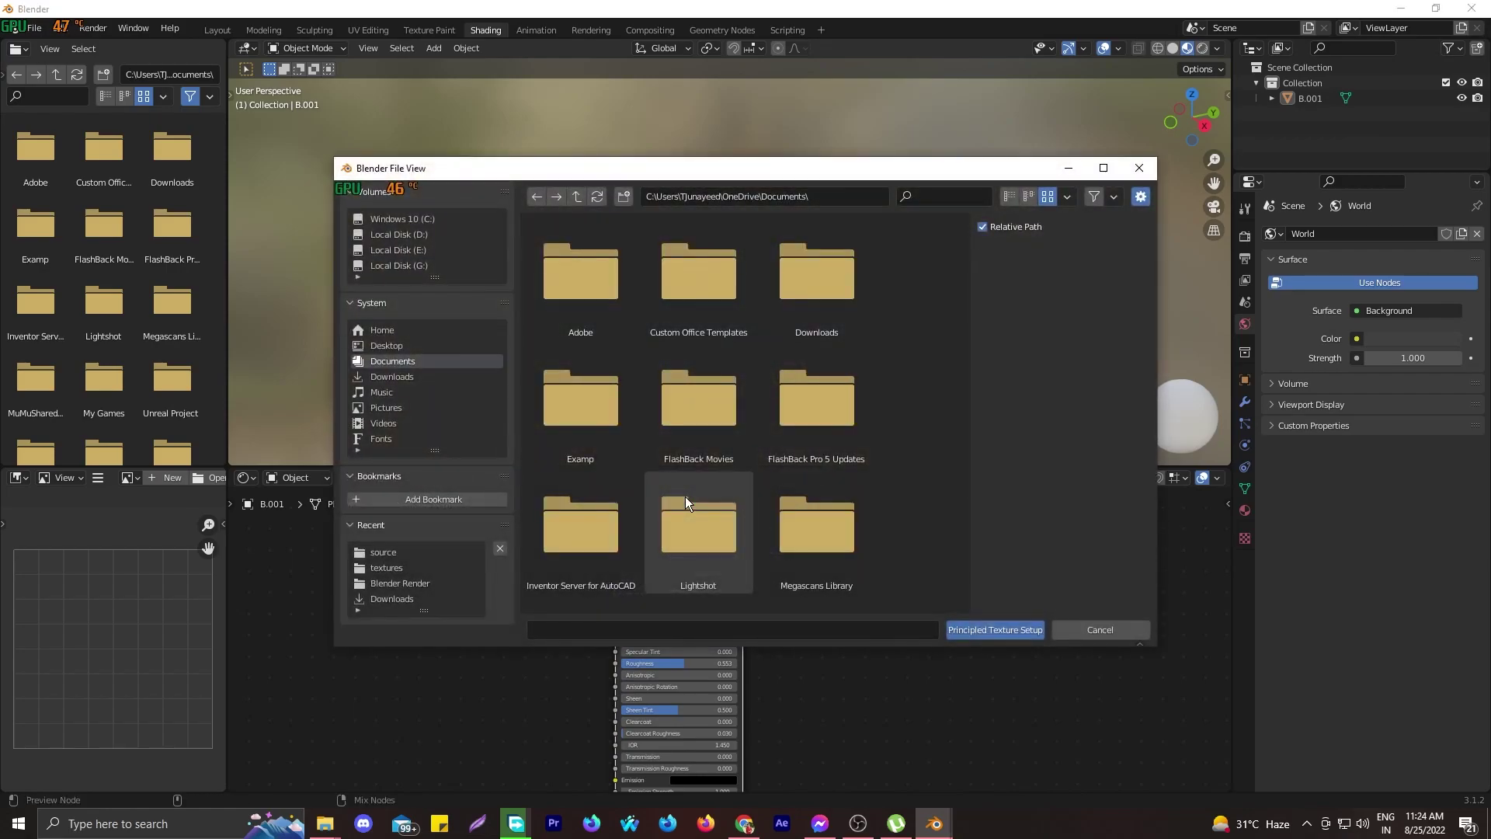
left_click(387, 345)
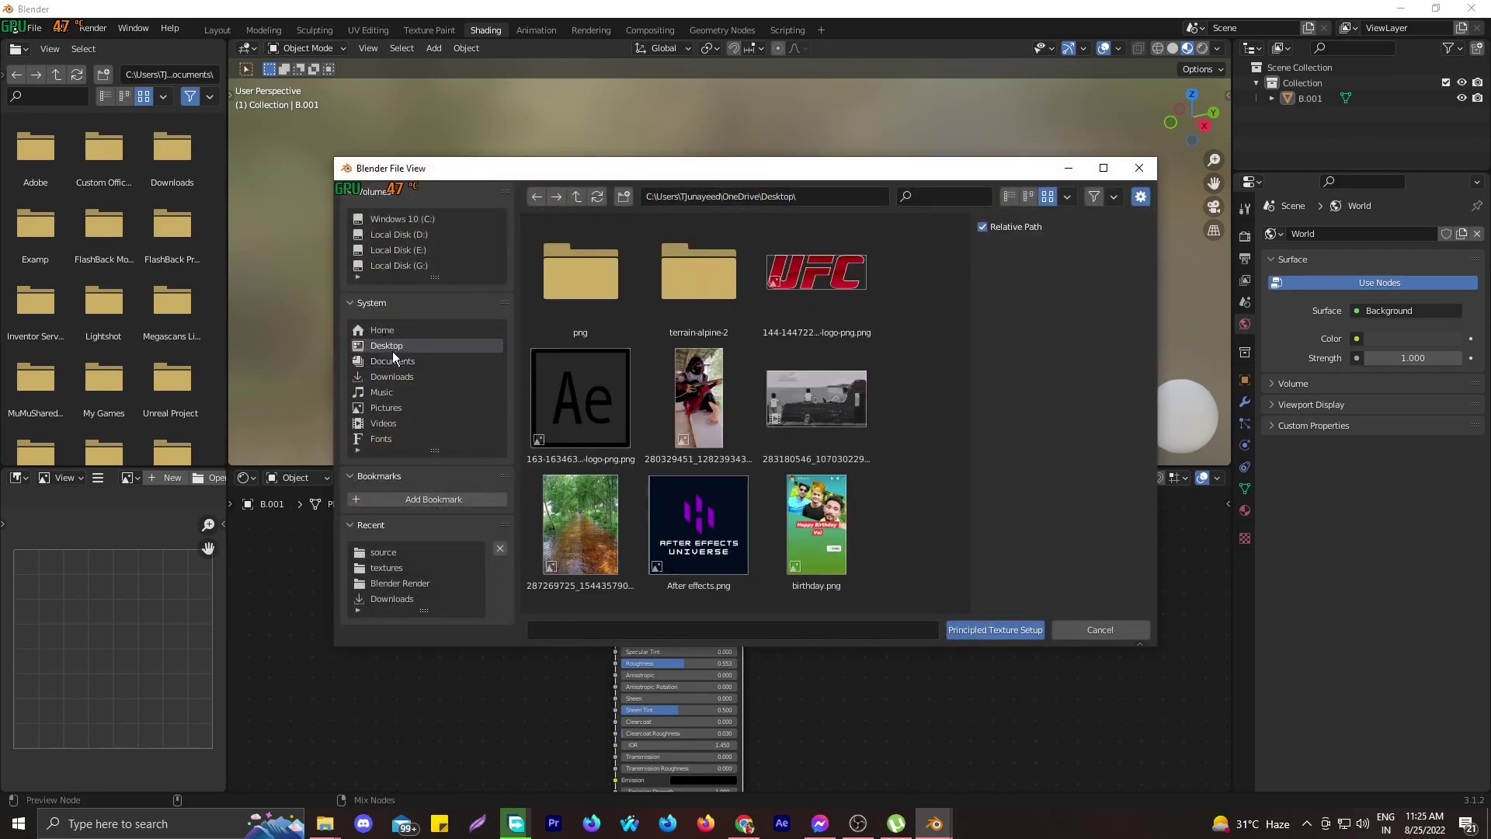
double_click(678, 285)
double_click(691, 291)
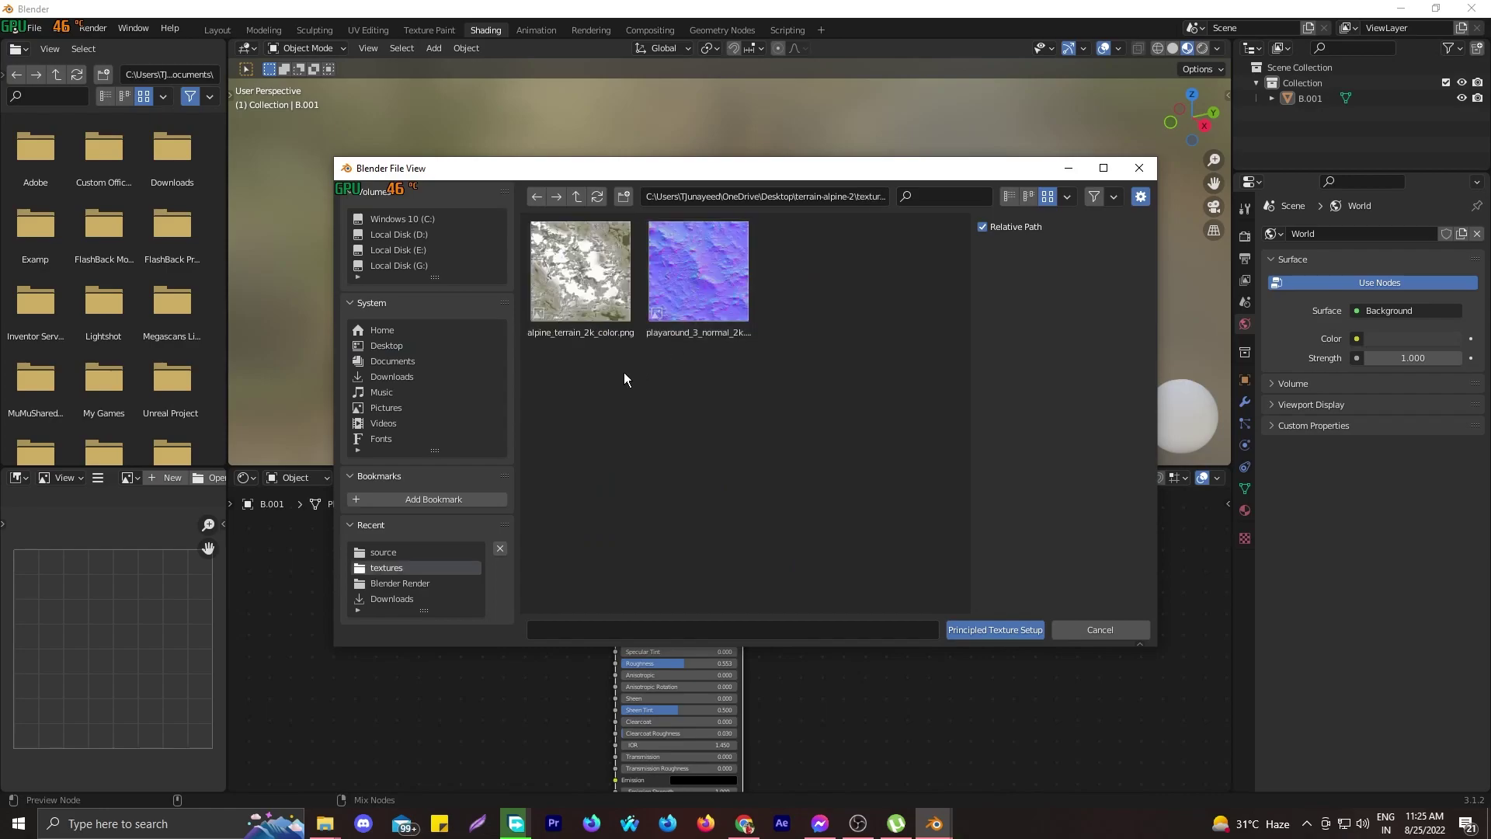
left_click_drag(613, 380, 763, 313)
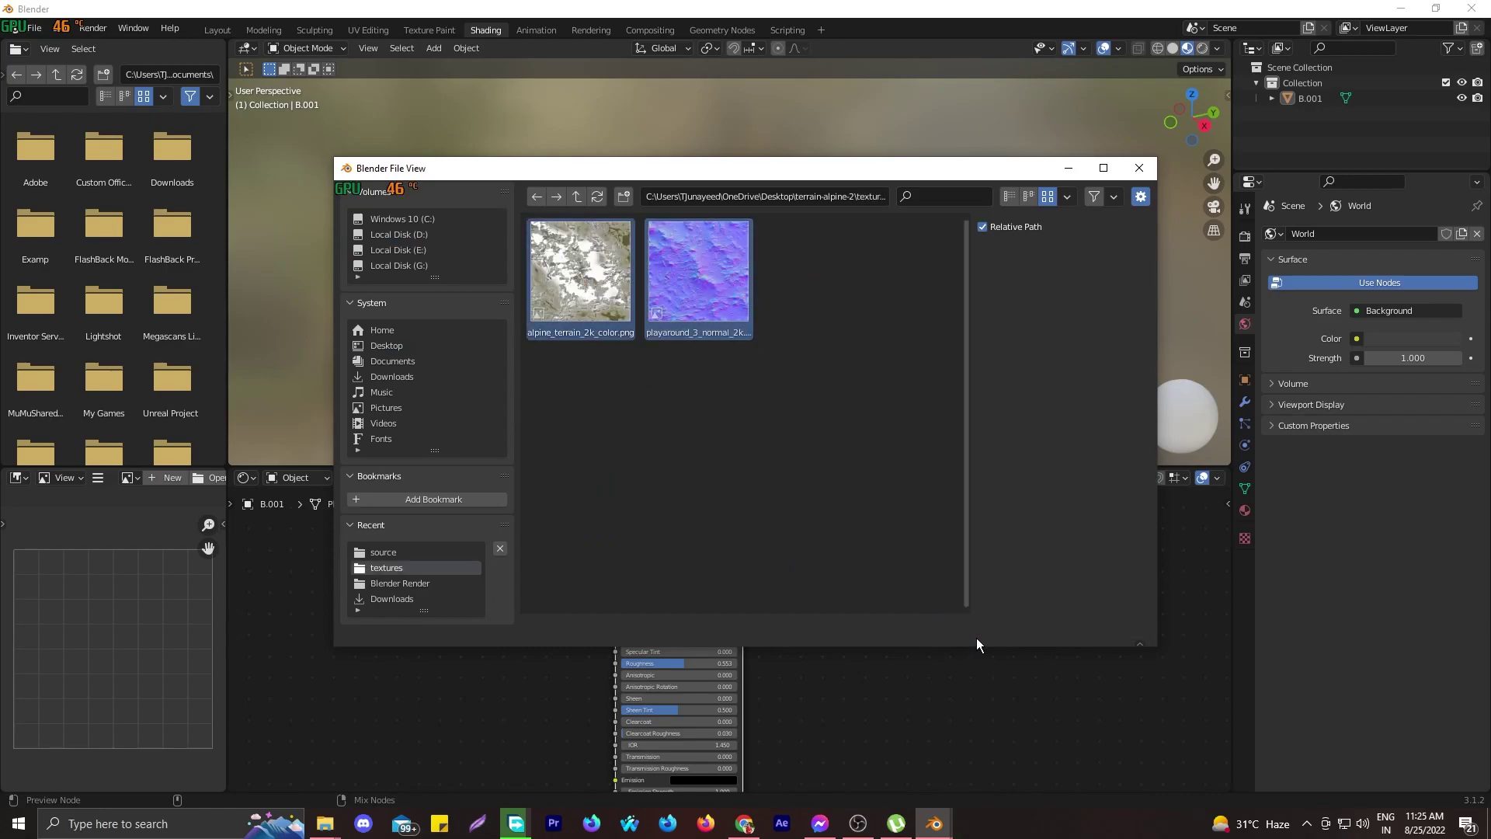
left_click(976, 637)
middle_click_drag(587, 627, 688, 742)
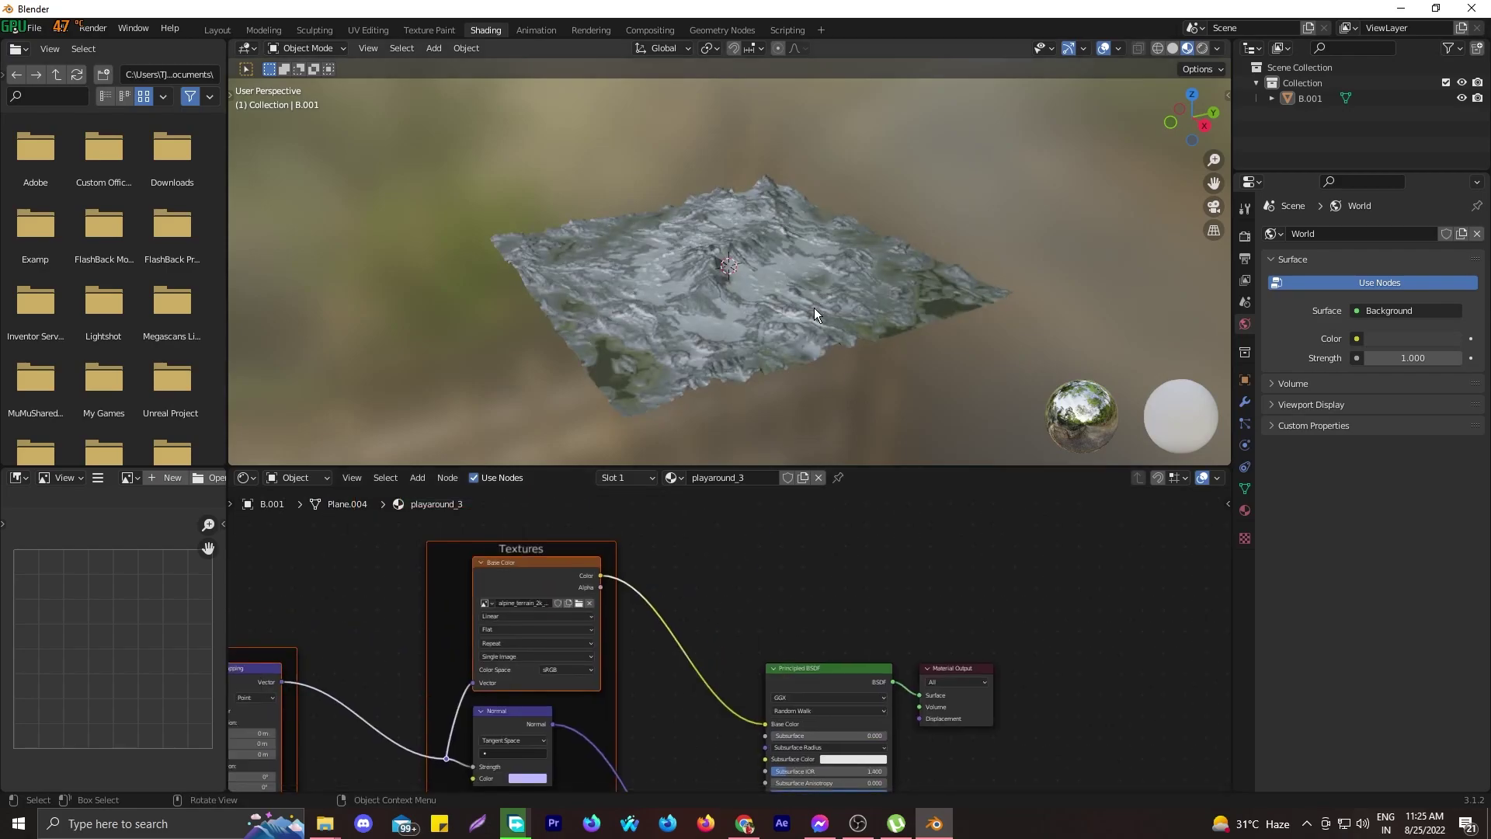
Show the textured terrain in Material Preview shading in the Layout workspace and frame its snowy slopes
left_click(233, 29)
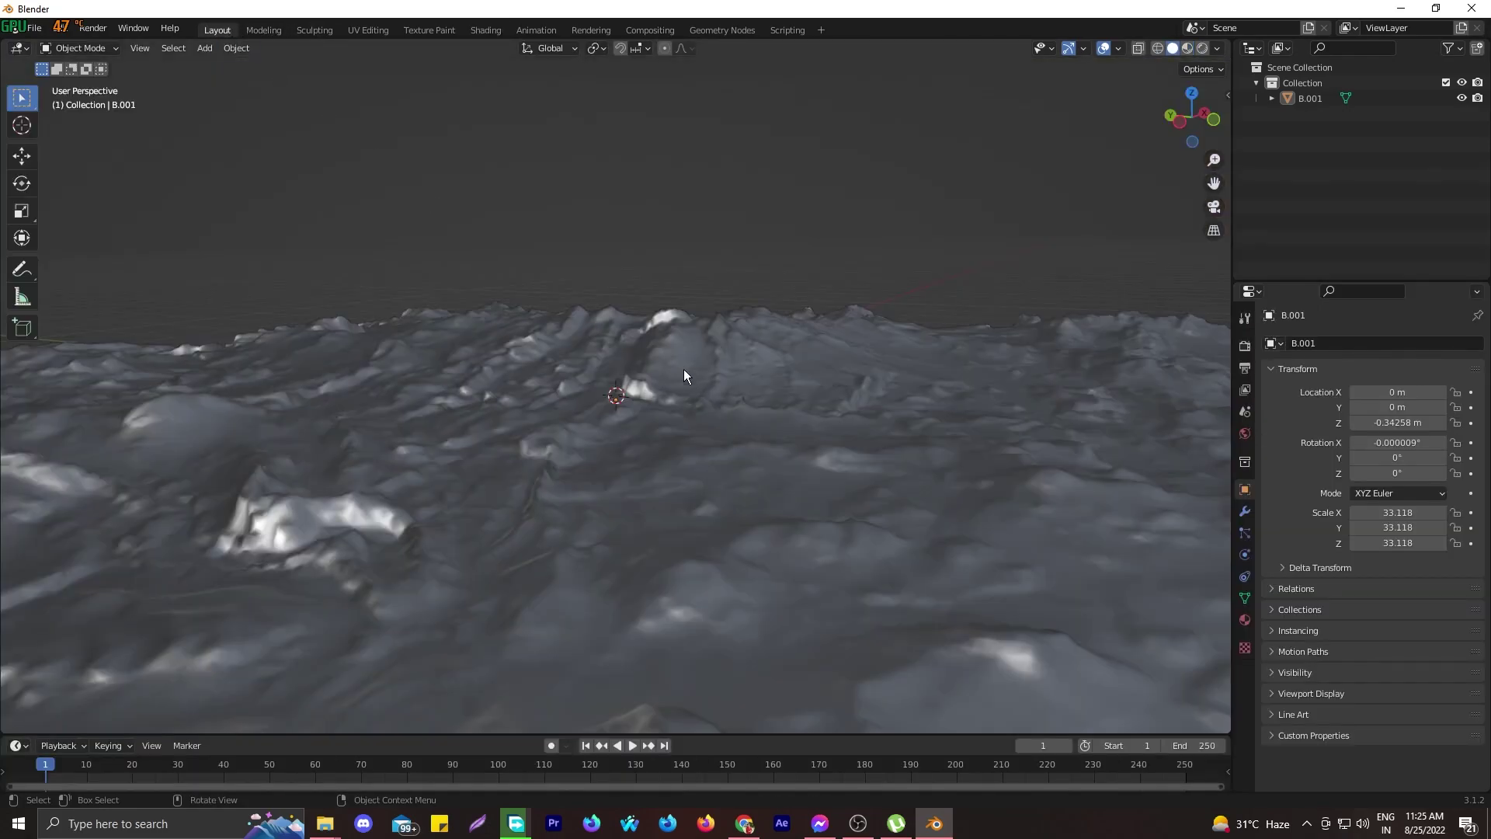
left_click(1187, 48)
scroll(864, 347, "down", 5)
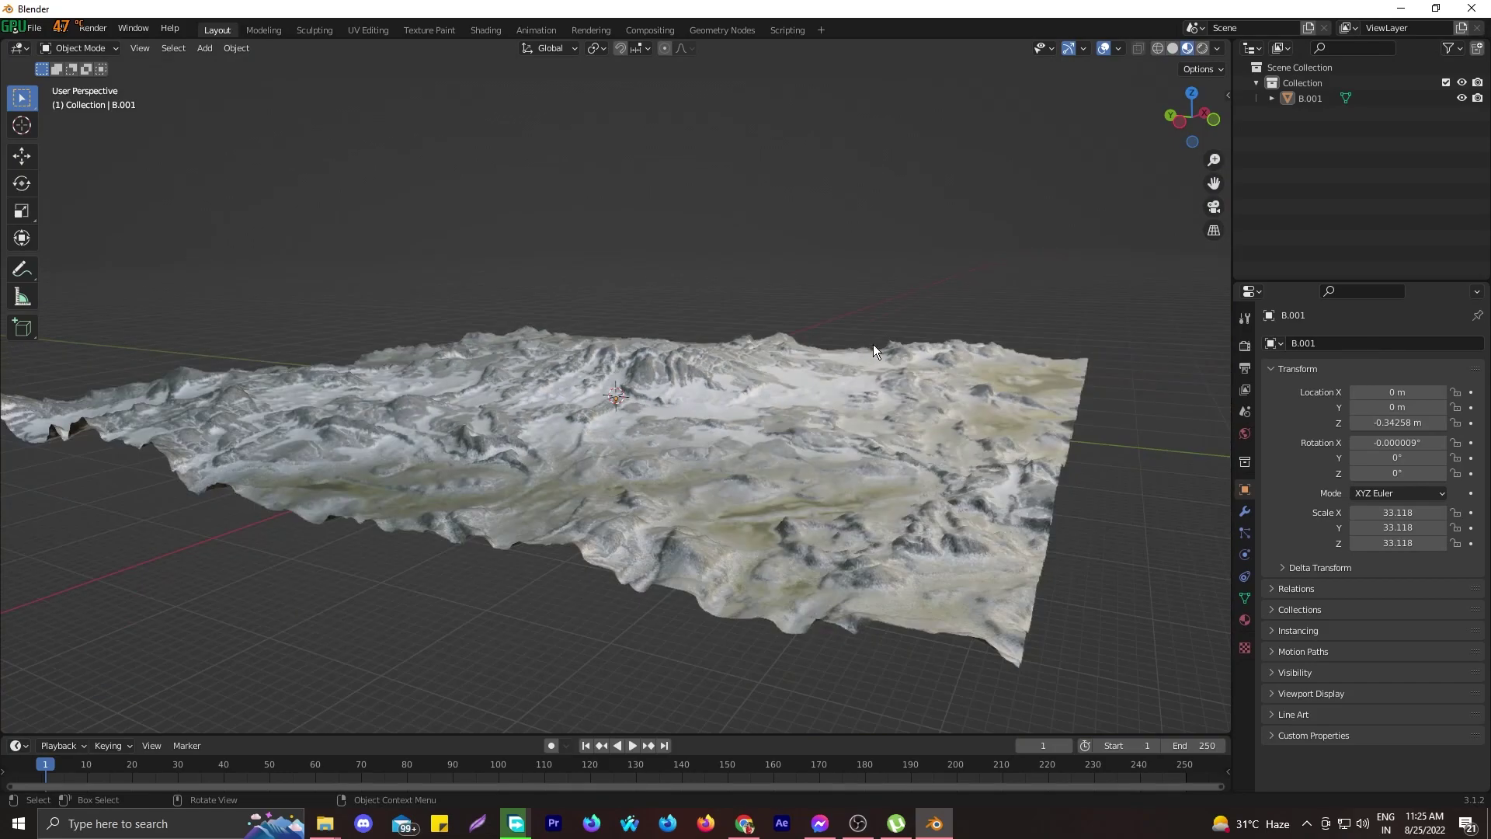
middle_click_drag(865, 379, 645, 392)
scroll(677, 394, "up", 2)
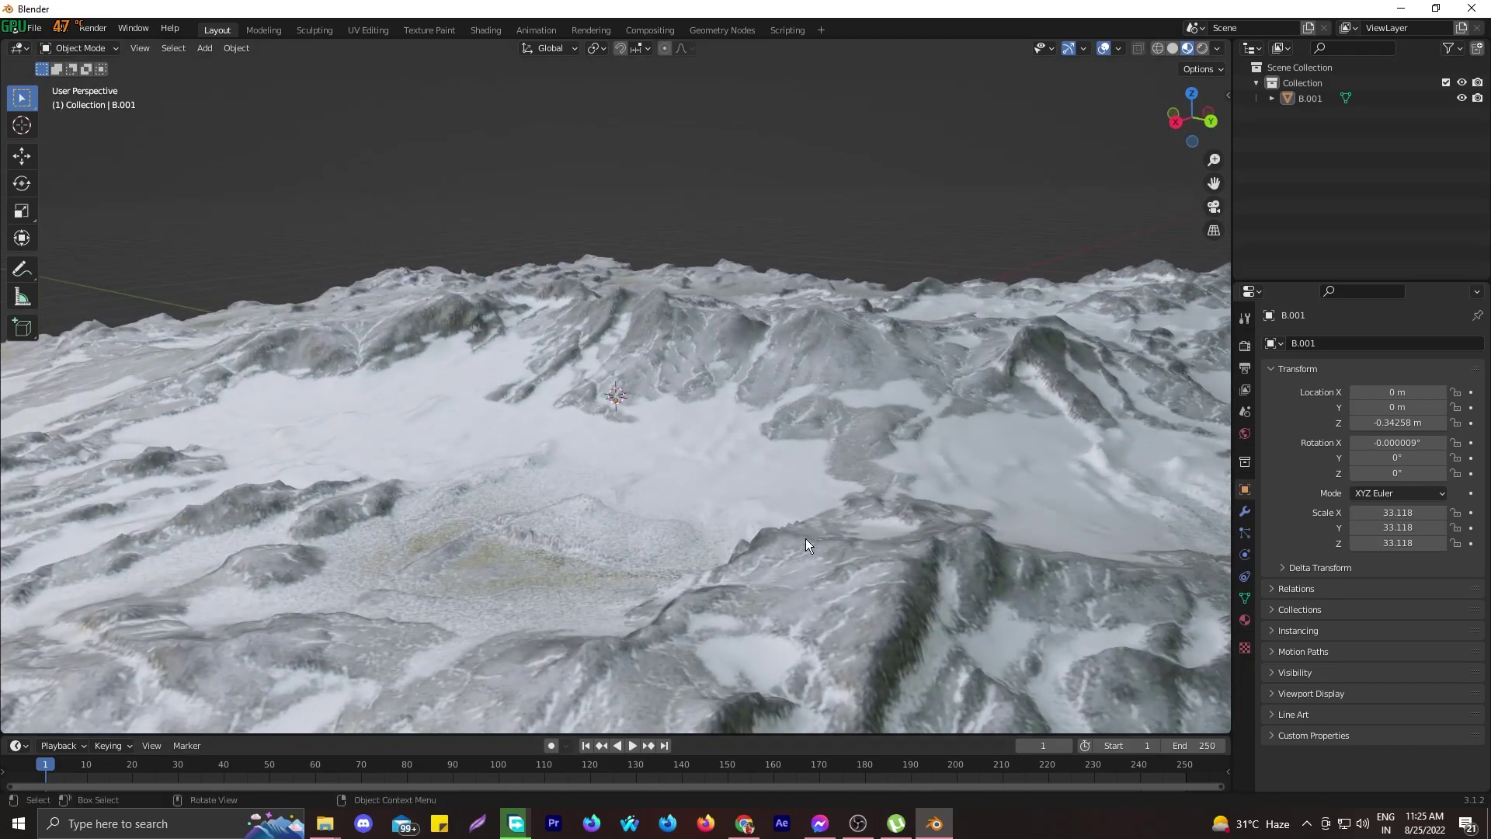
scroll(805, 538, "down", 3)
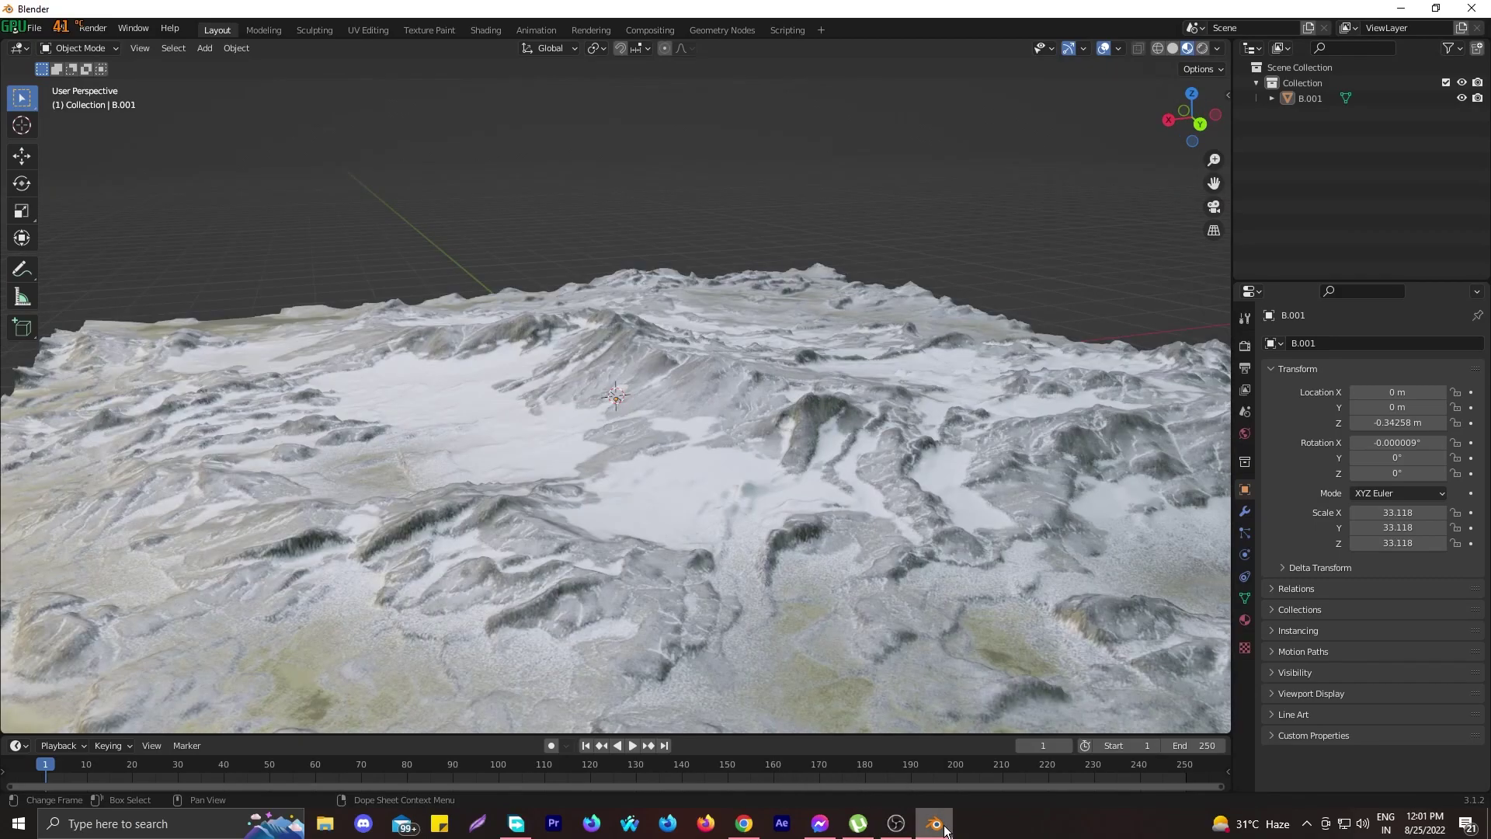
left_click(46, 30)
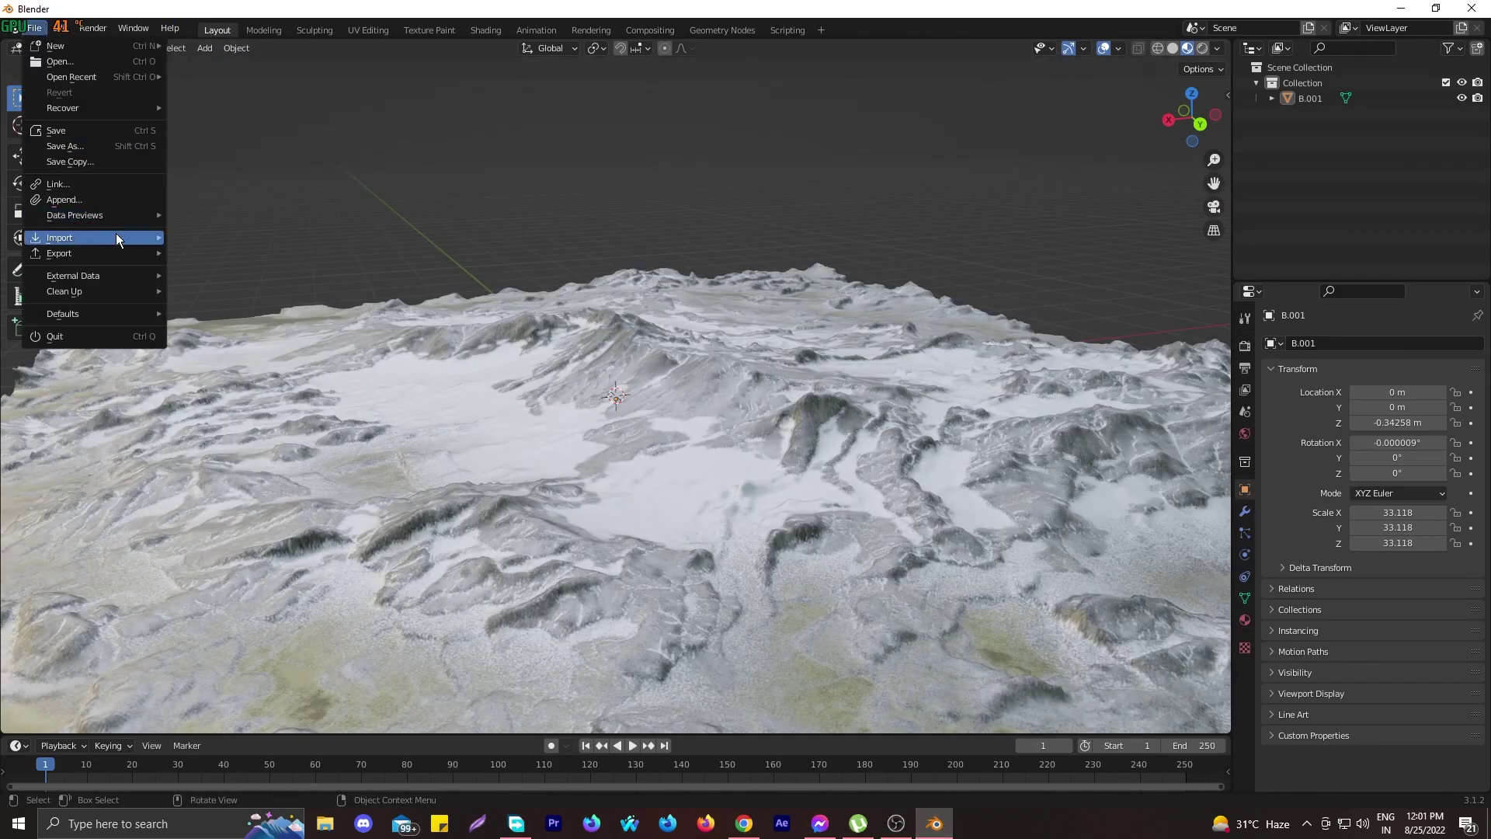
mouse_move(117, 234)
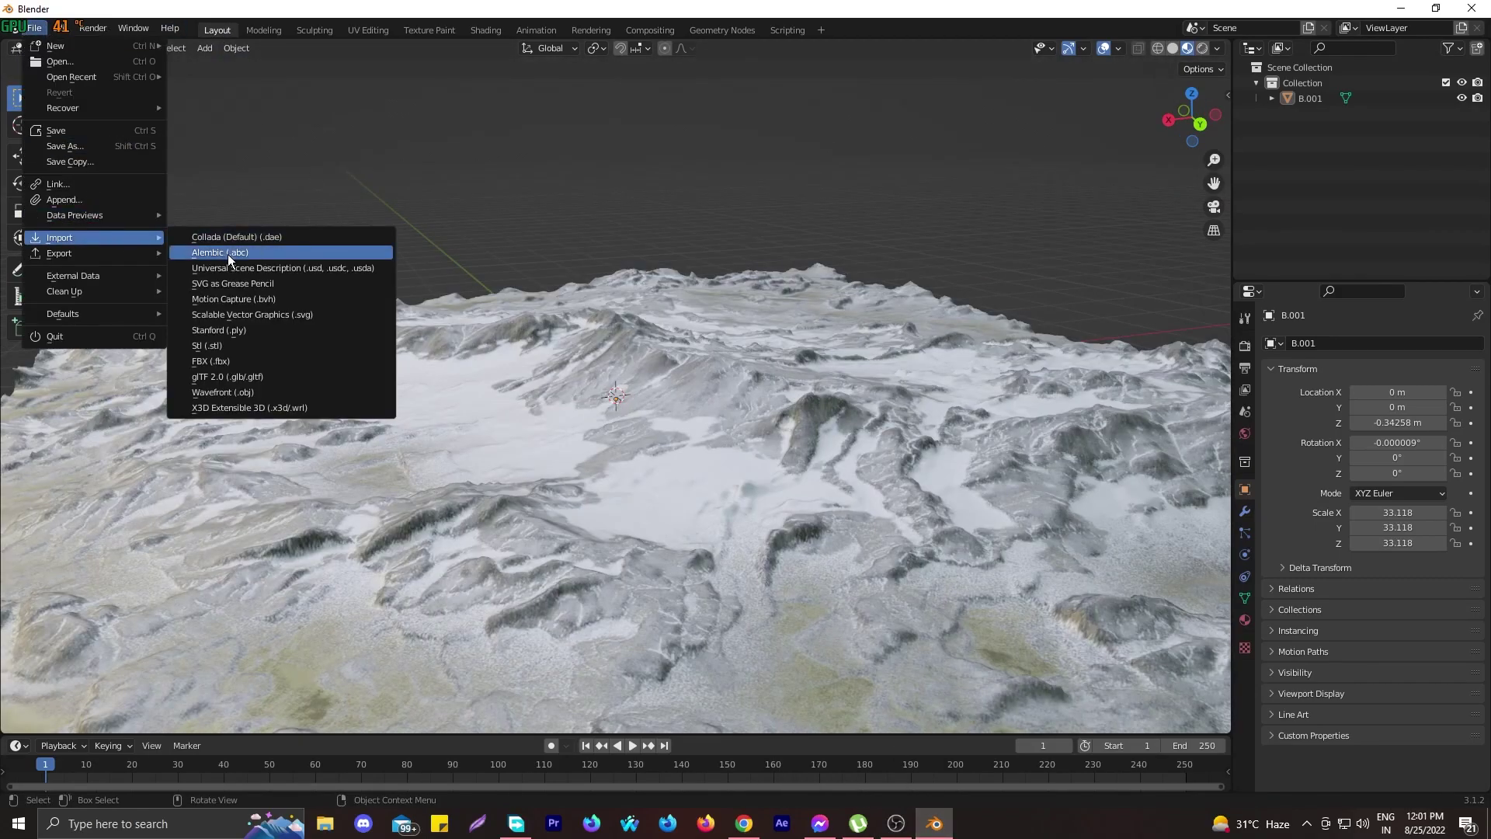
left_click(231, 362)
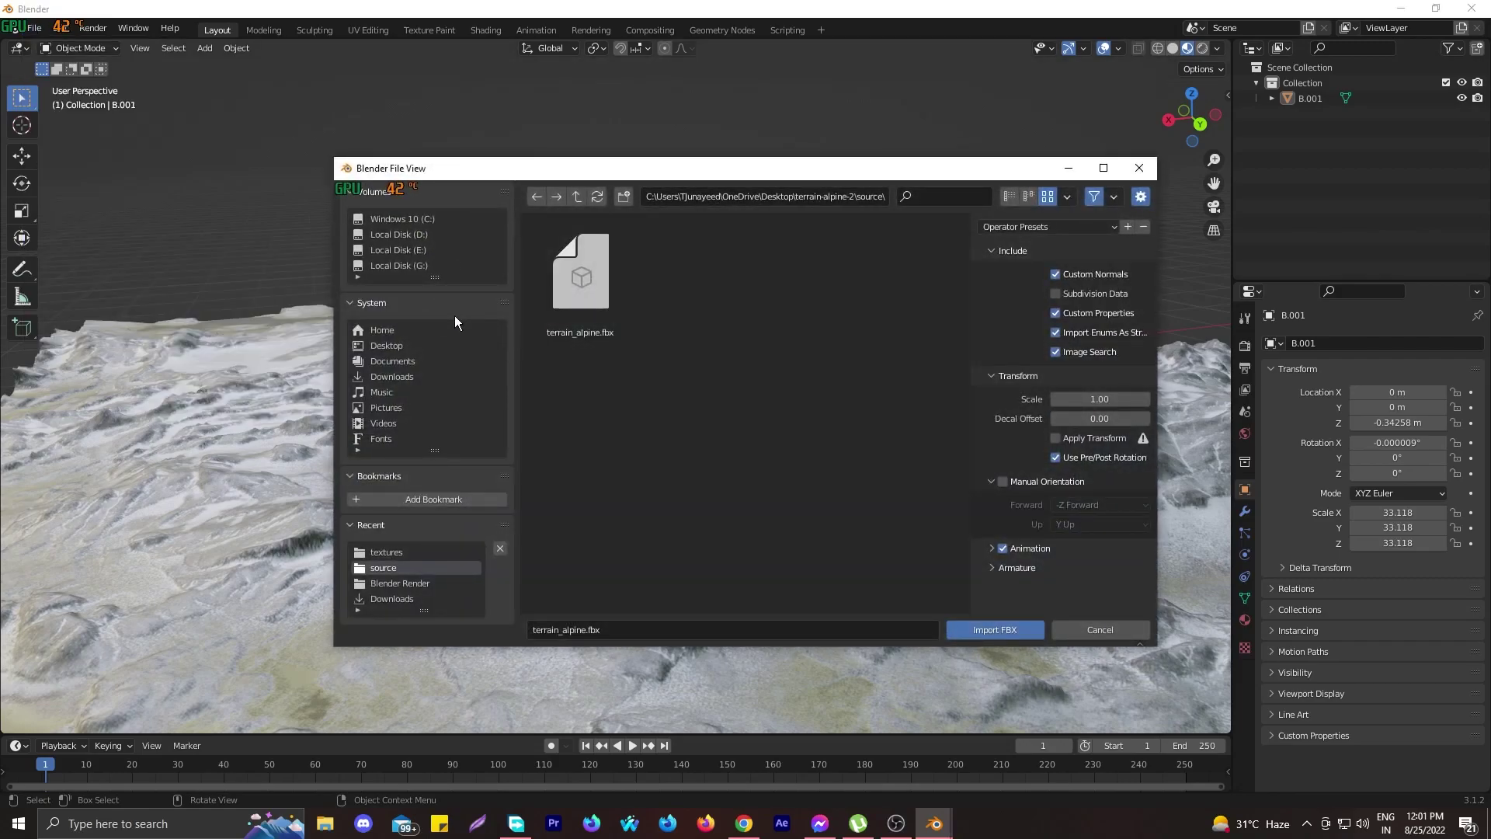
left_click(575, 199)
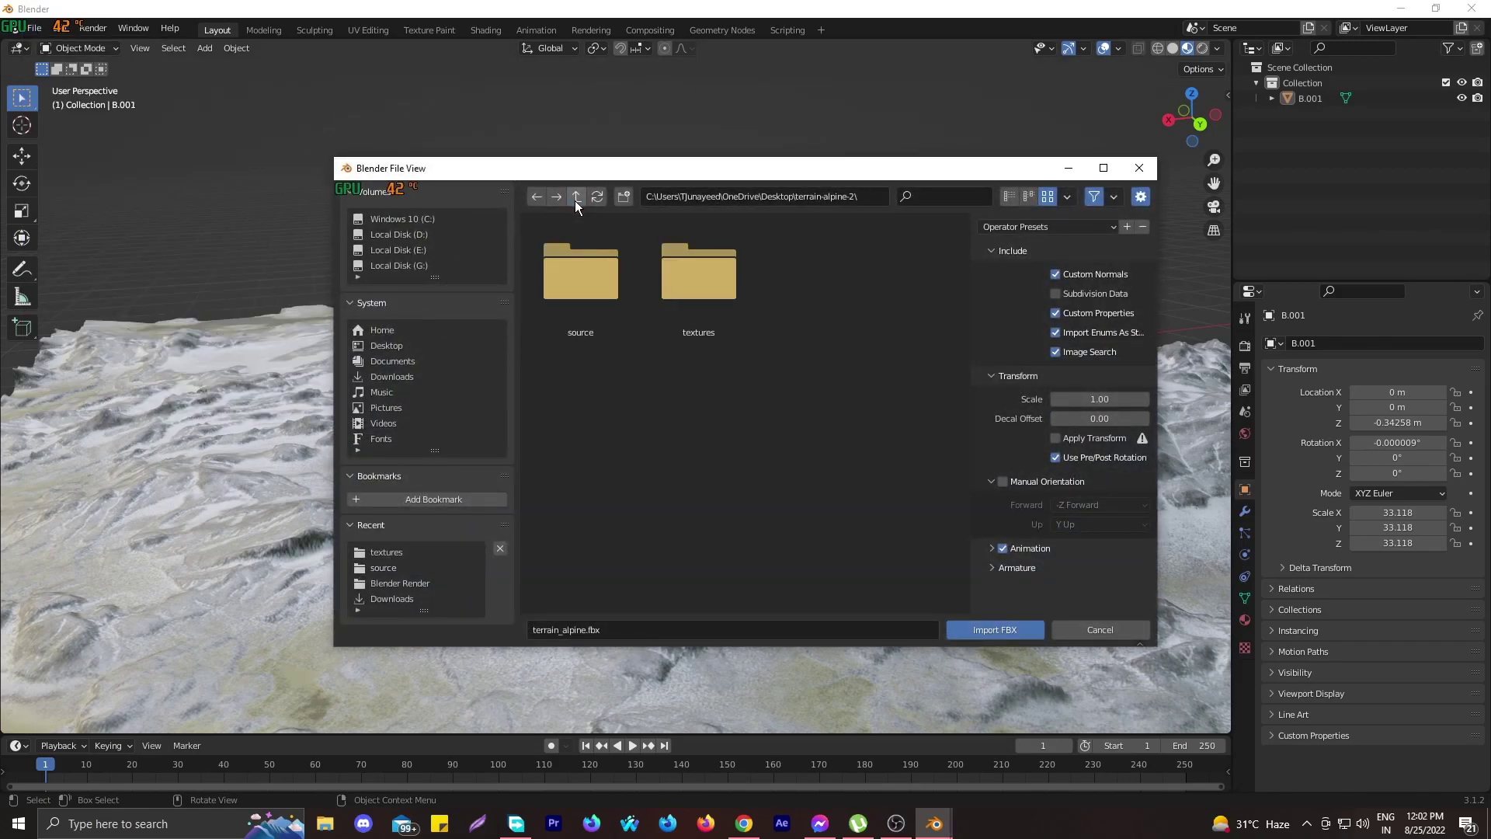
left_click(576, 198)
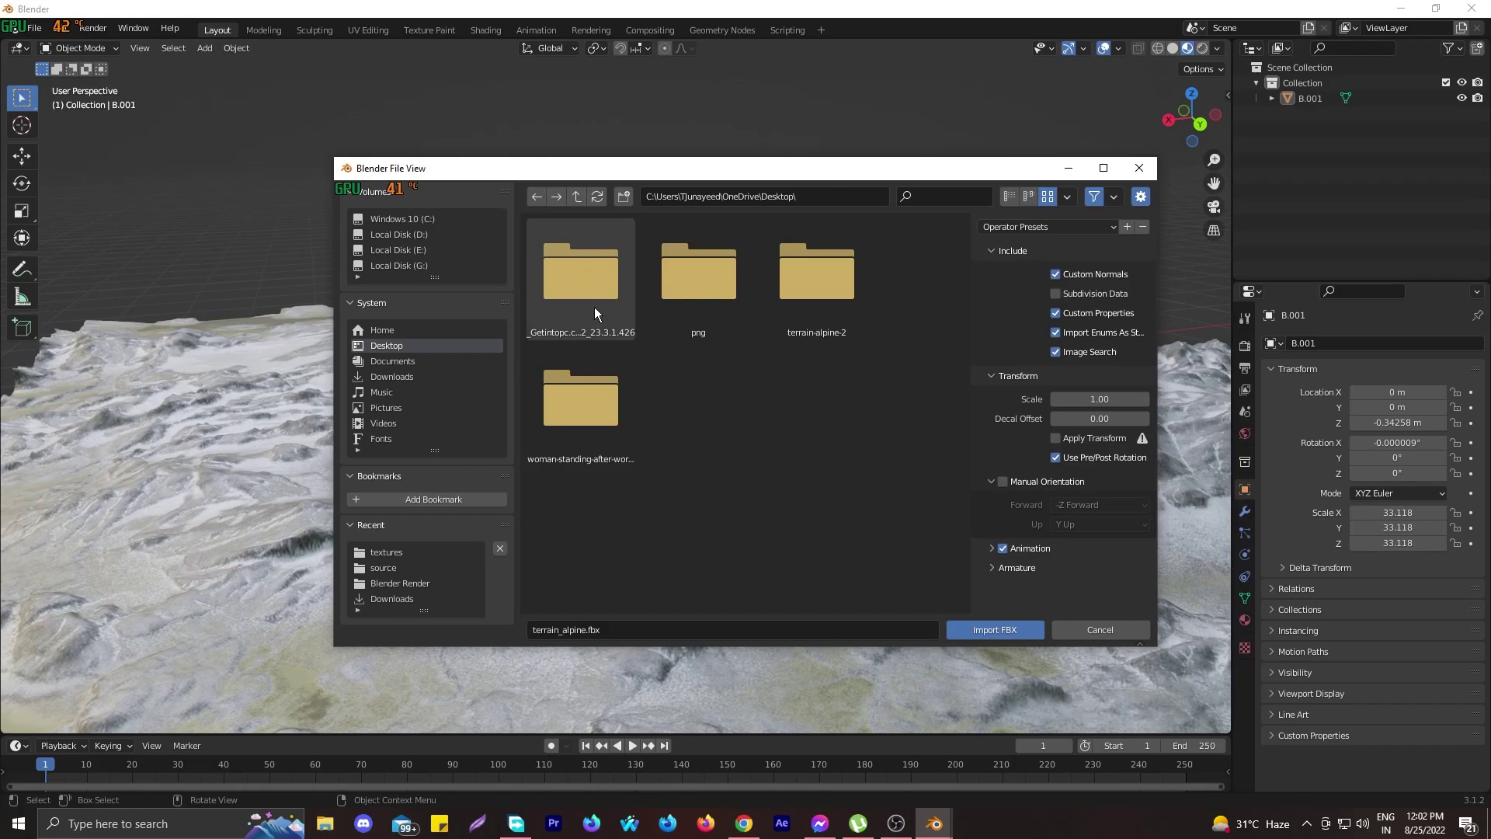
double_click(614, 456)
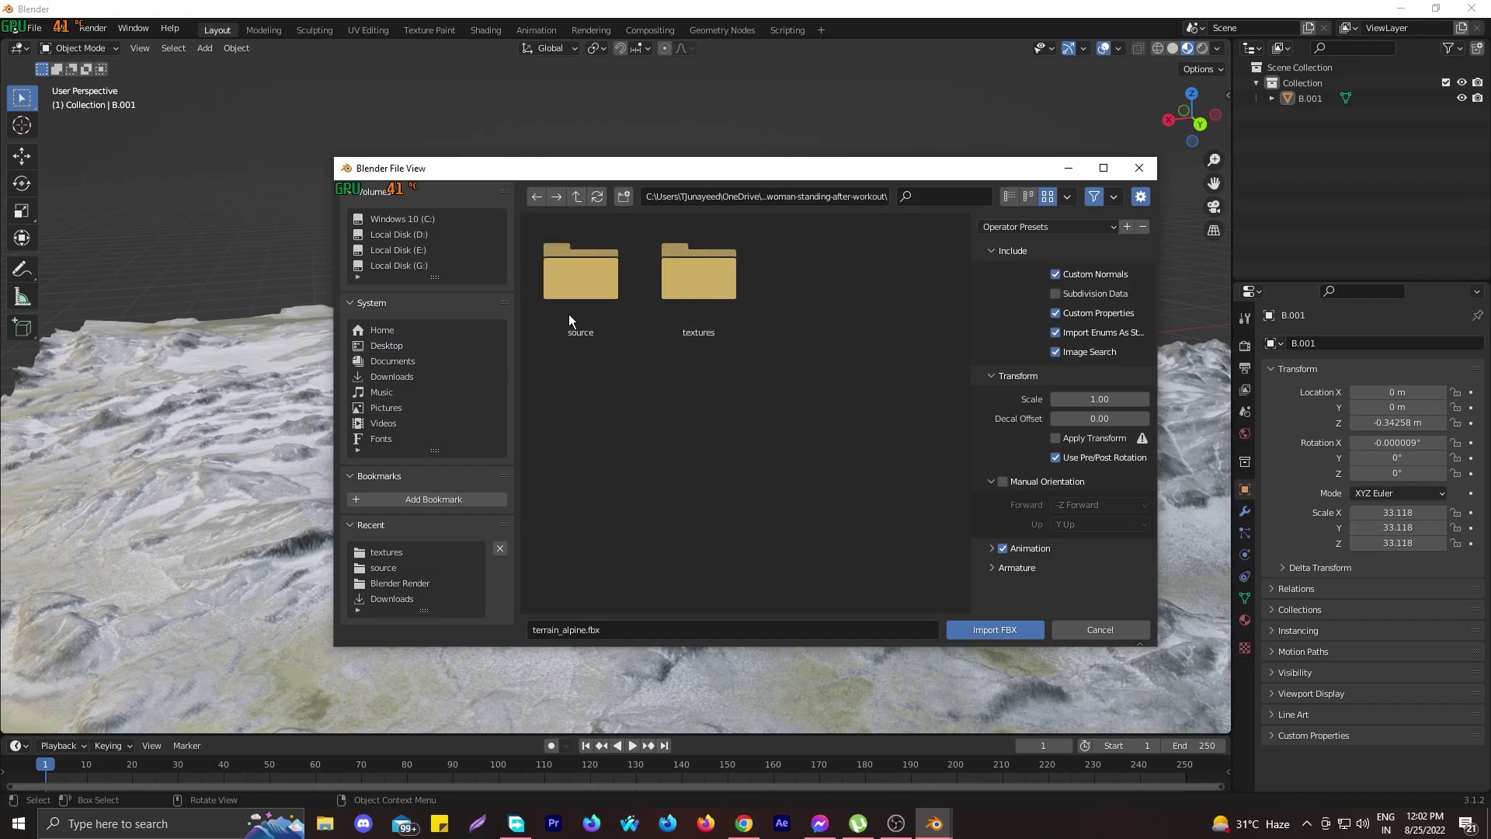
double_click(553, 265)
left_click(1093, 627)
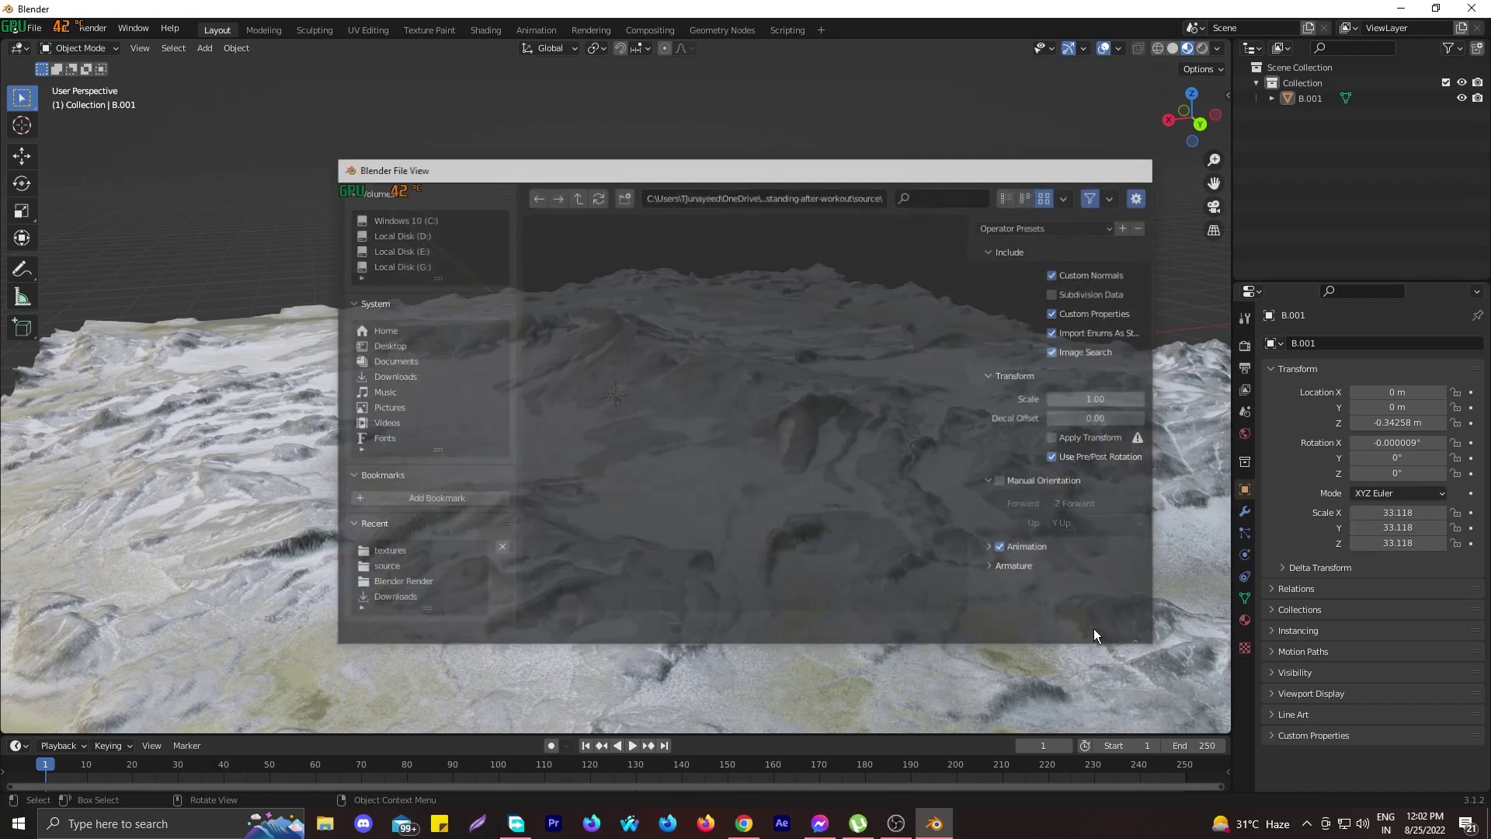
Import the OBJ file 10781_w_Juliette_30k.obj from the source folder of woman-standing-after-workout on the Desktop
left_click(34, 28)
mouse_move(91, 277)
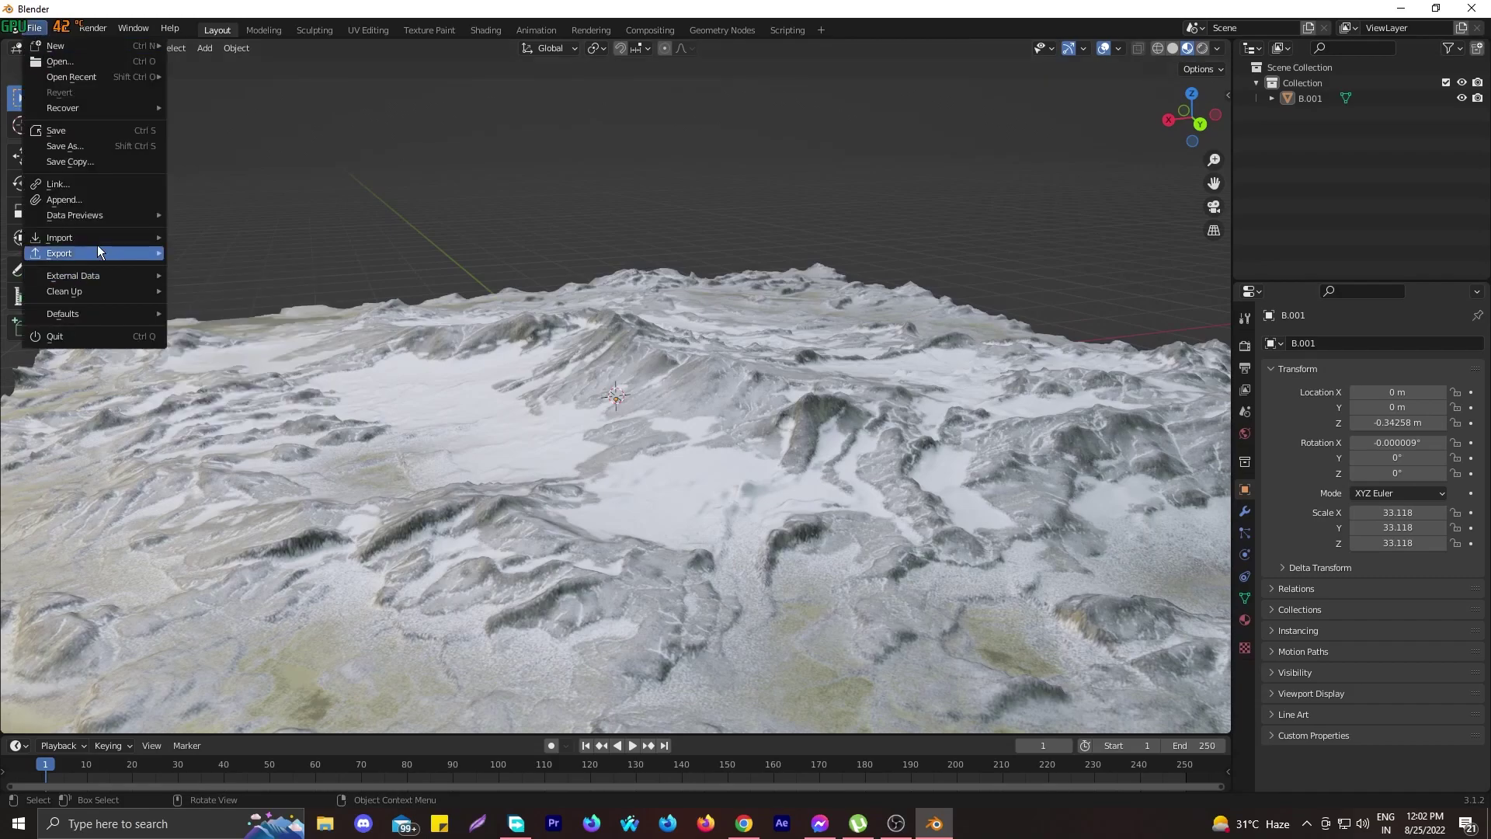
mouse_move(98, 234)
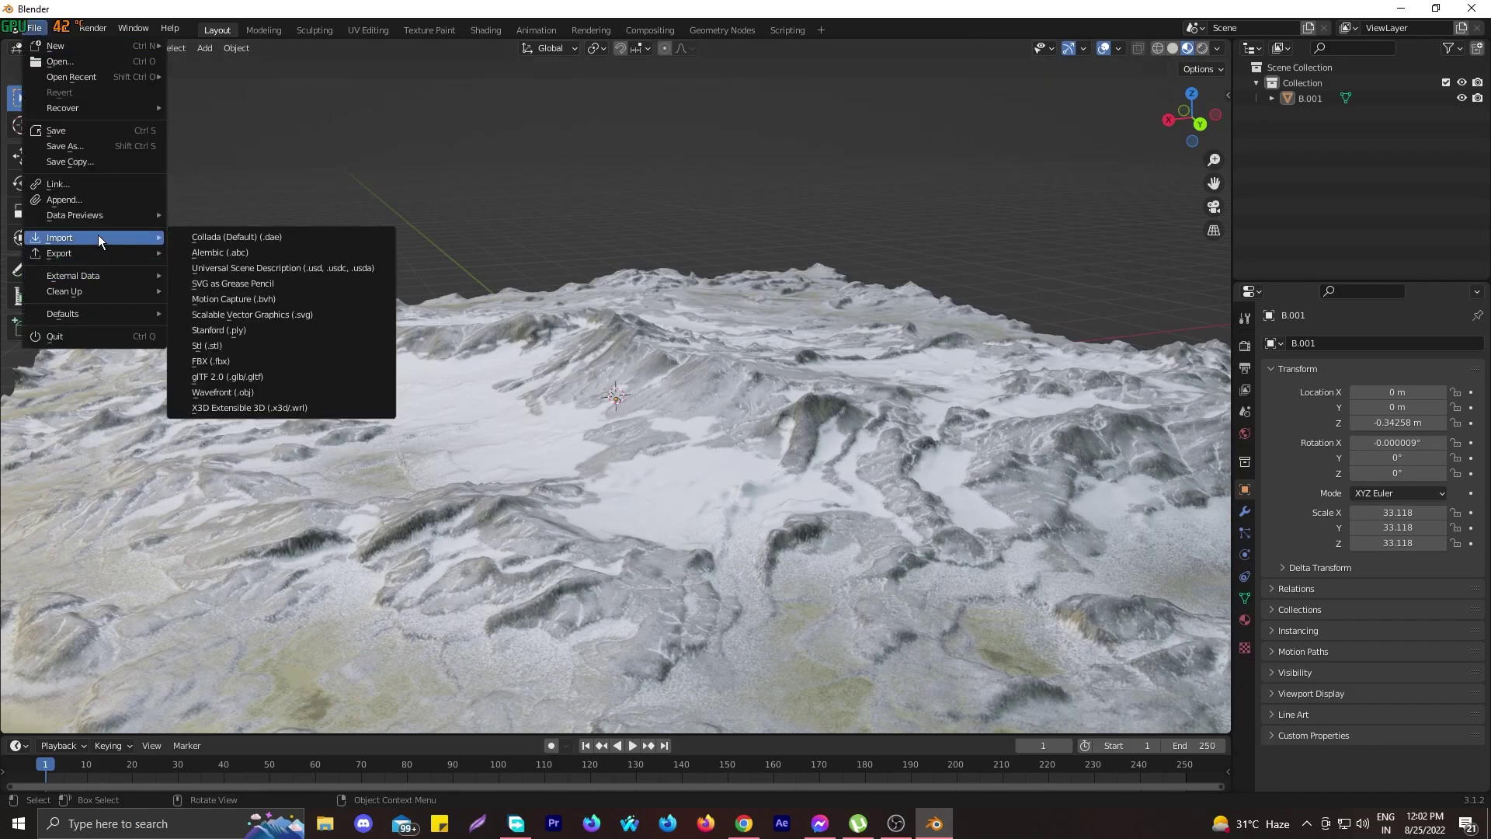
left_click(259, 395)
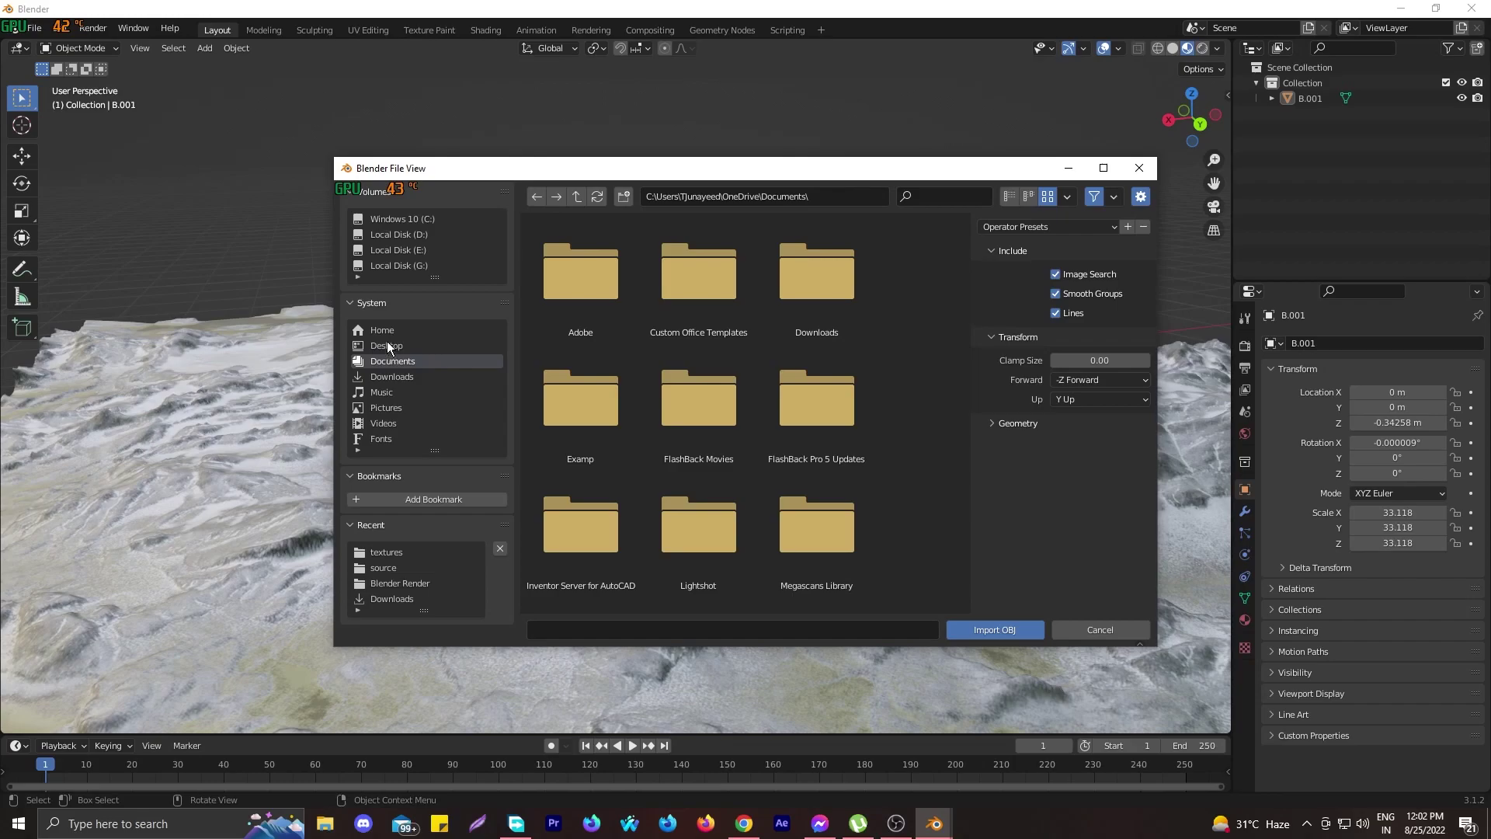
left_click(386, 345)
left_click(552, 419)
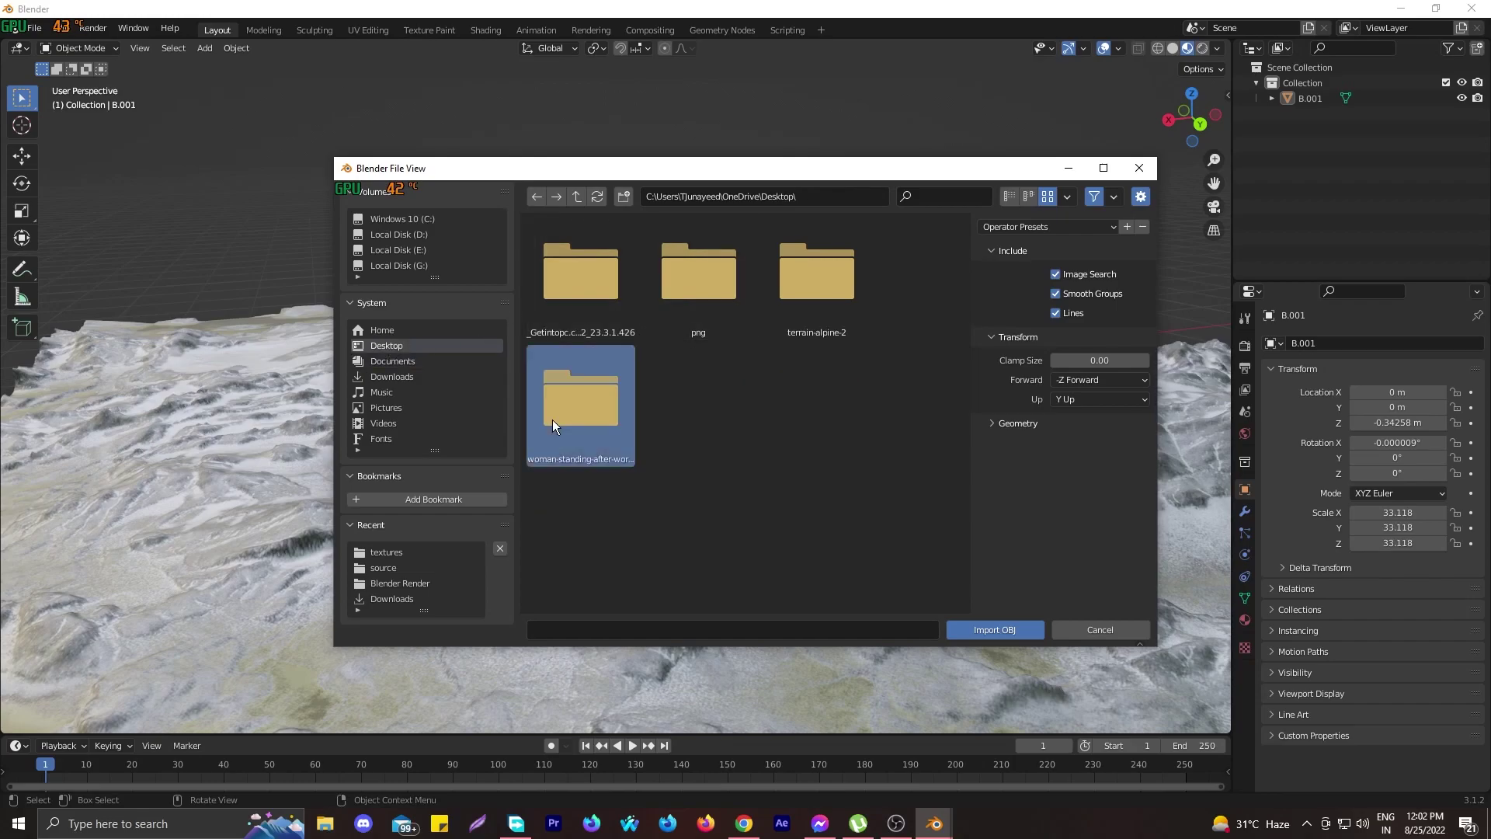
double_click(552, 419)
double_click(599, 304)
left_click(593, 299)
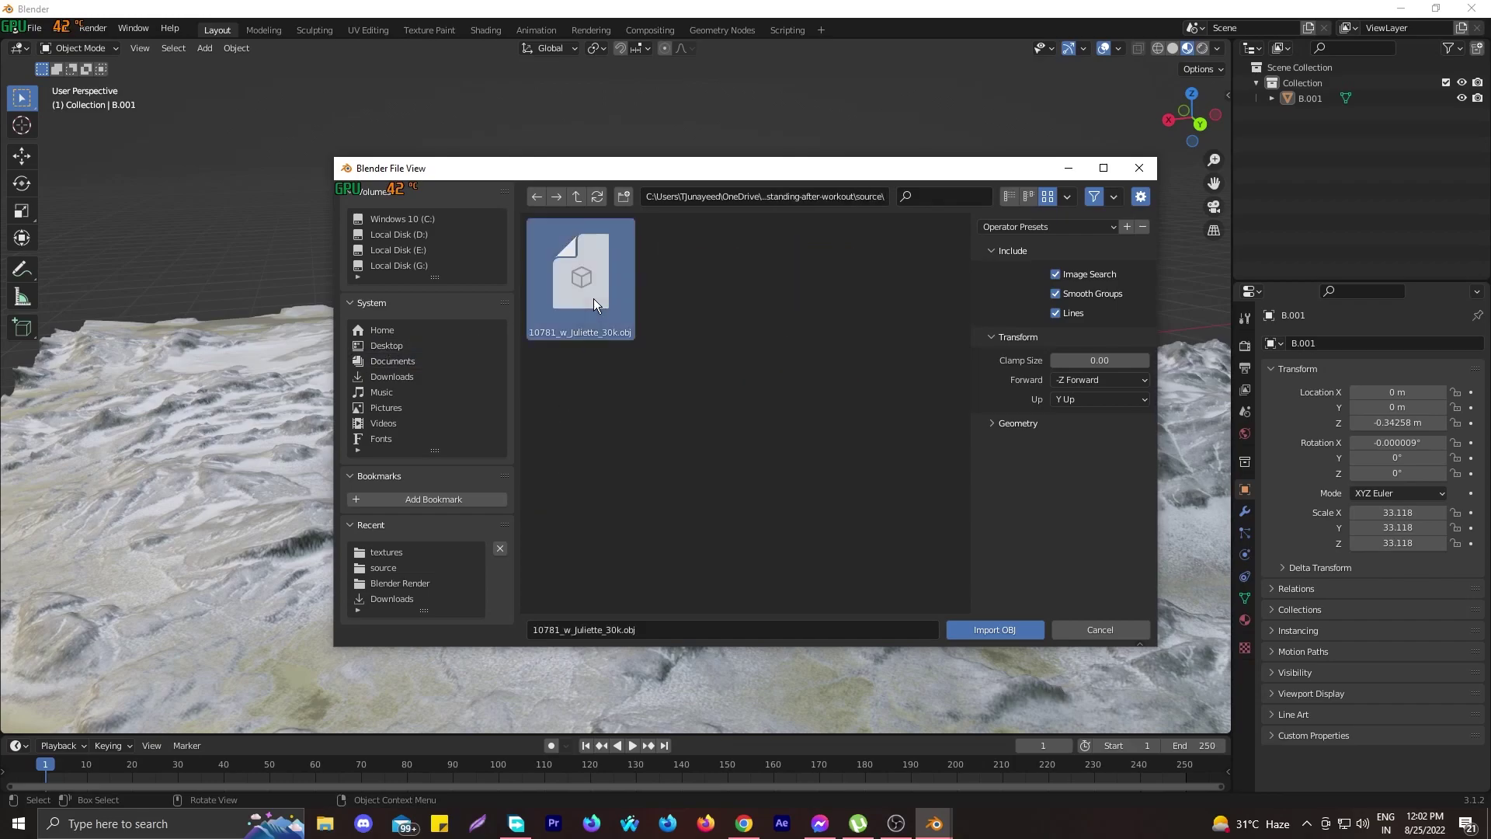
double_click(593, 298)
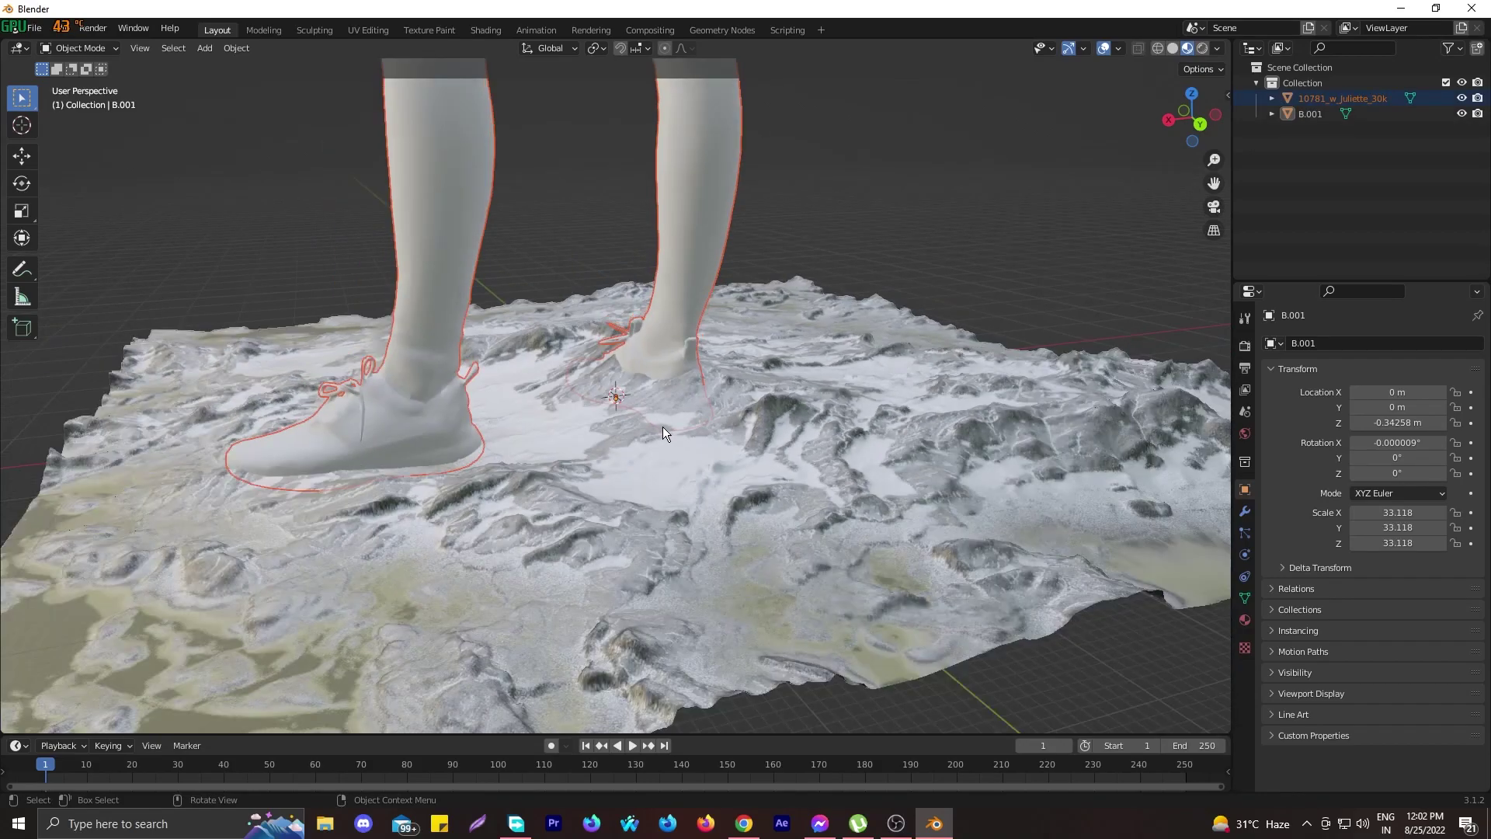
Scale the imported woman figure down uniformly to about 0.408 and deselect it
scroll(663, 426, "down", 6)
middle_click_drag(651, 403, 629, 374)
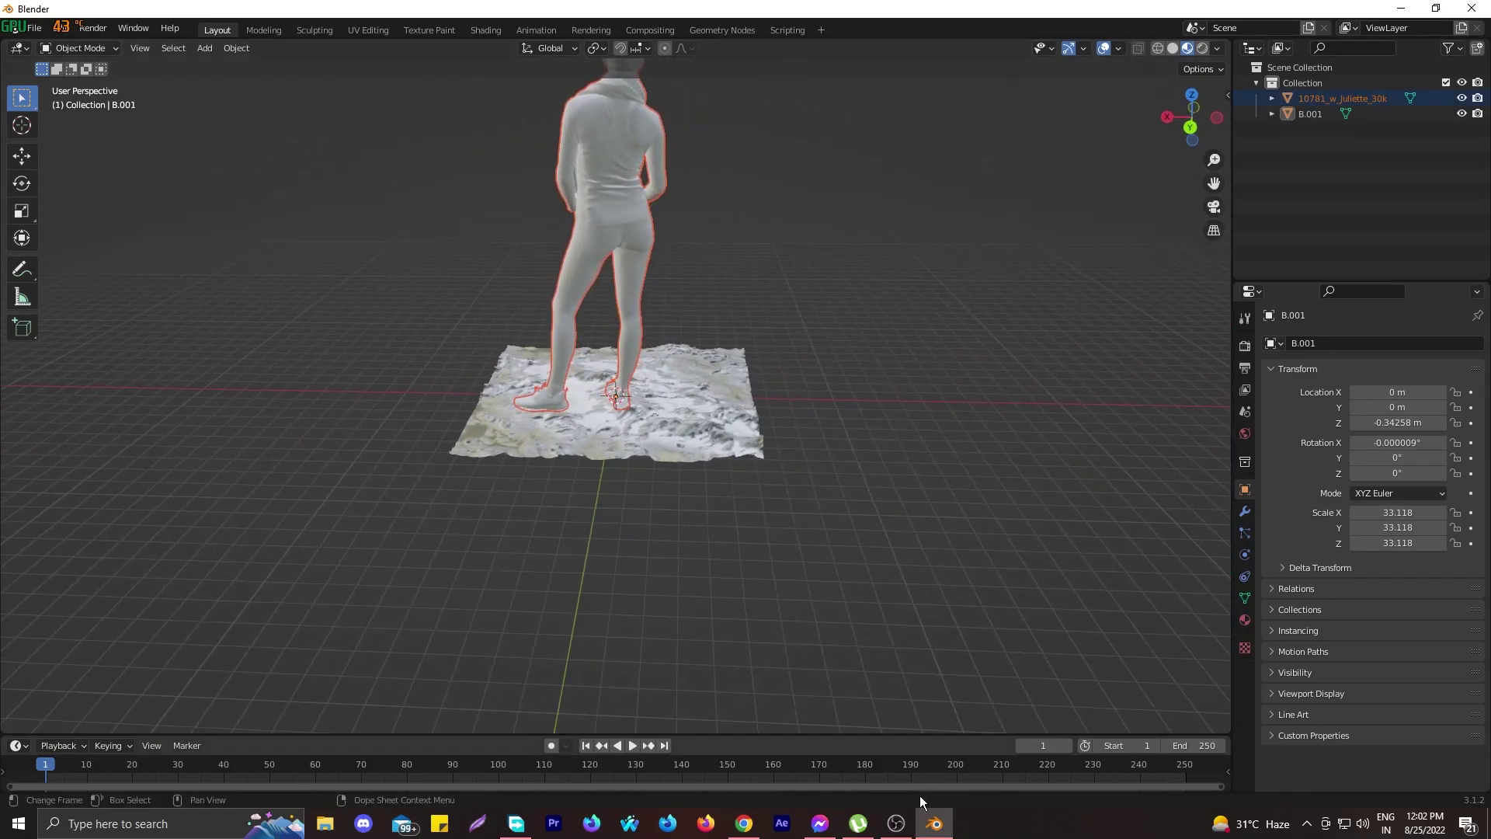
left_click(896, 823)
left_click(934, 823)
scroll(714, 424, "down", 3)
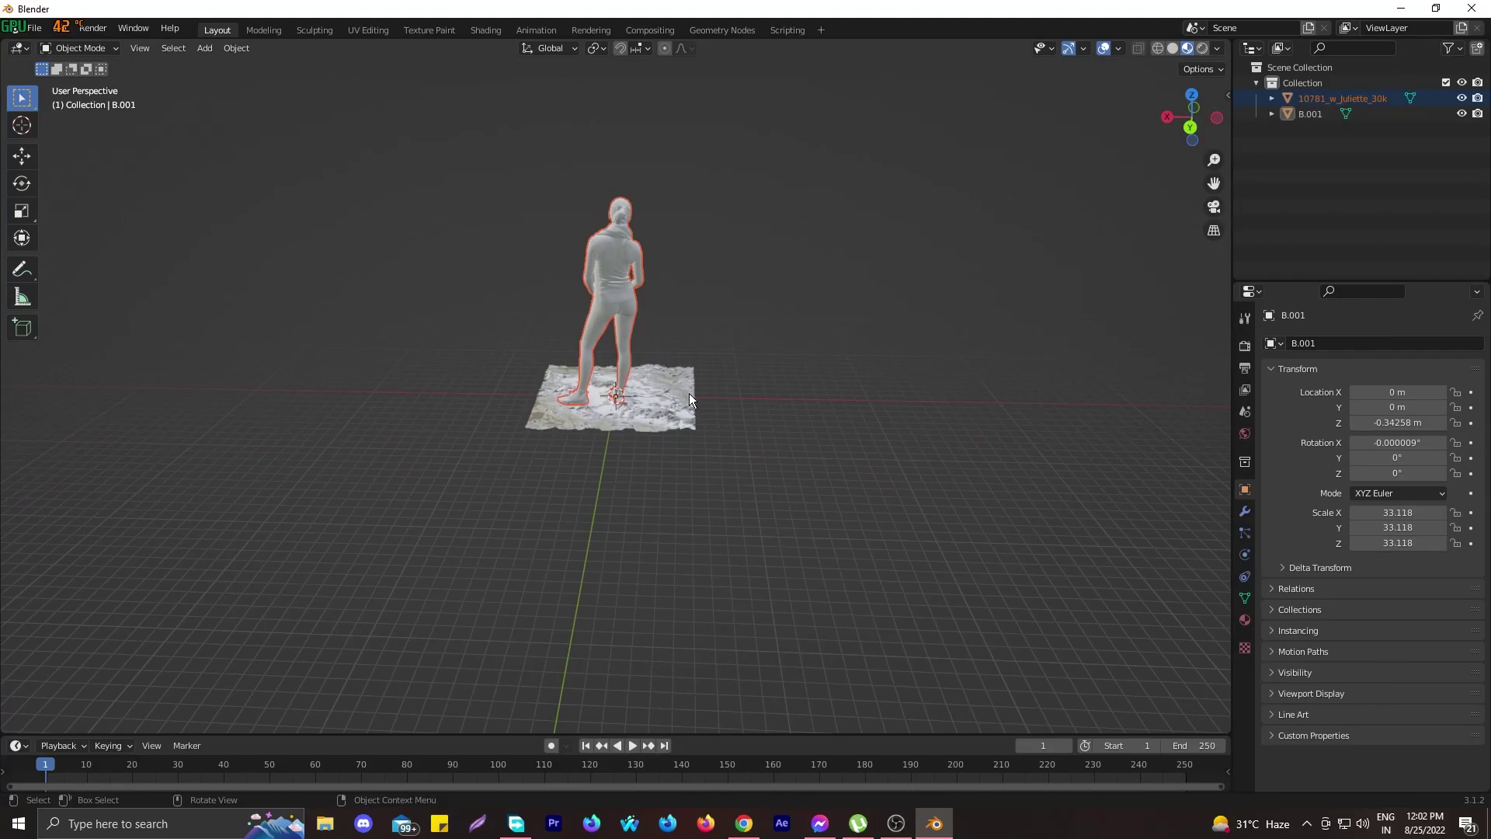
key("s")
left_click(649, 365)
scroll(649, 364, "up", 1)
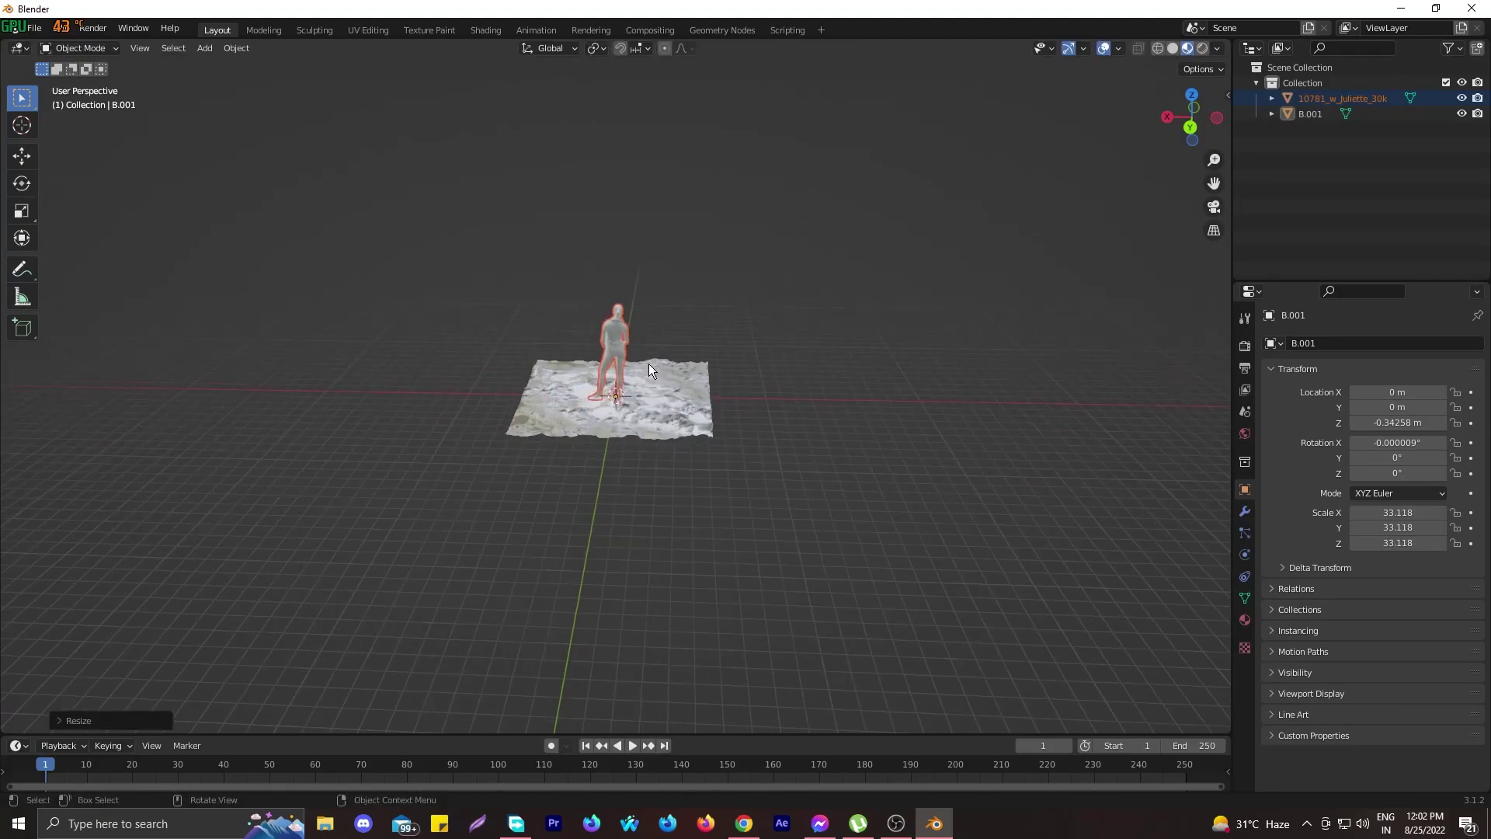
scroll(651, 362, "up", 7)
left_click(923, 257)
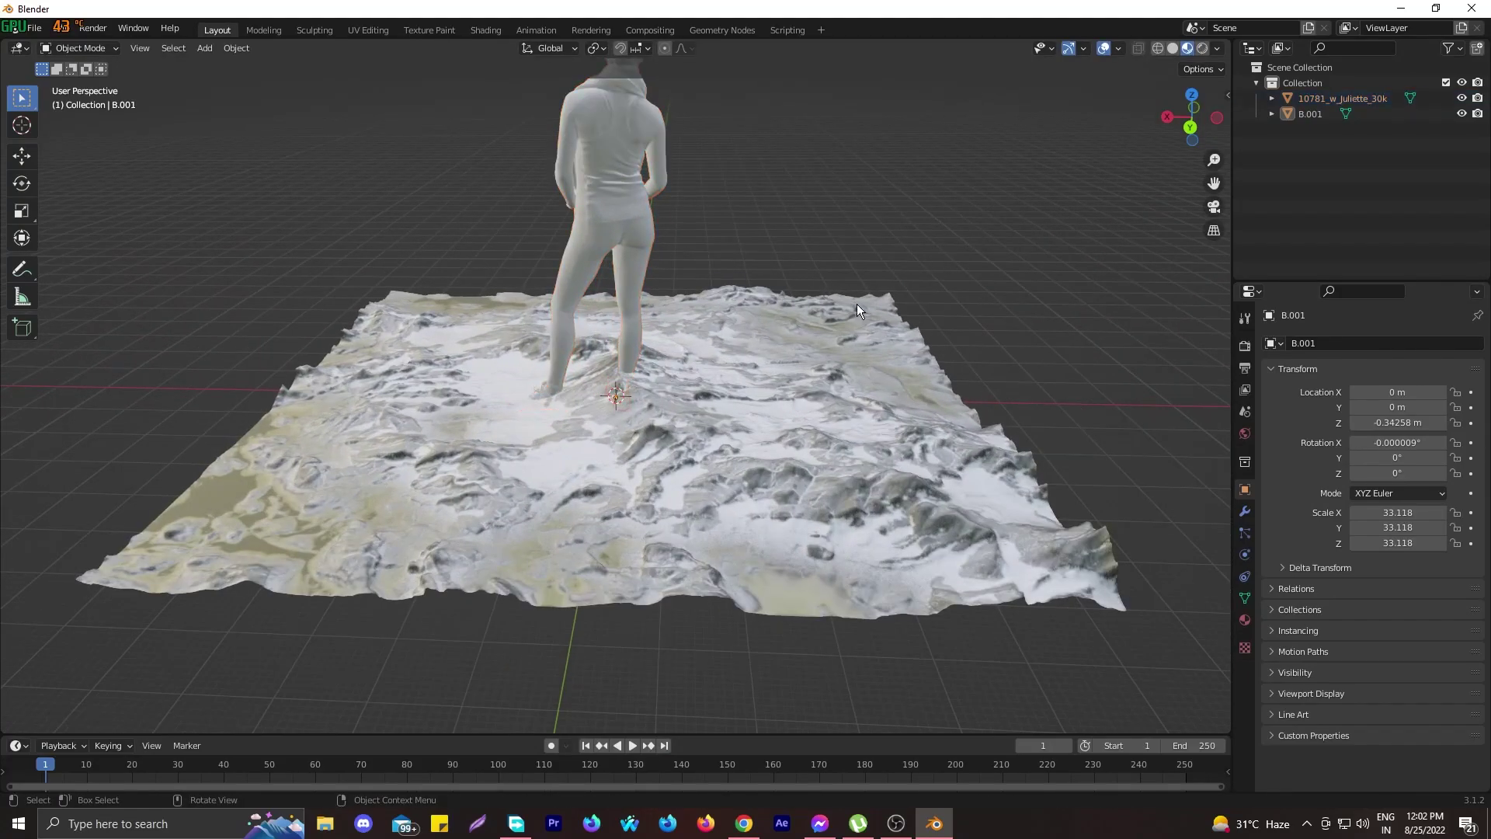
Shrink the woman figure further to a uniform scale of about 0.136 relative to the terrain
middle_click_drag(855, 305, 1002, 315)
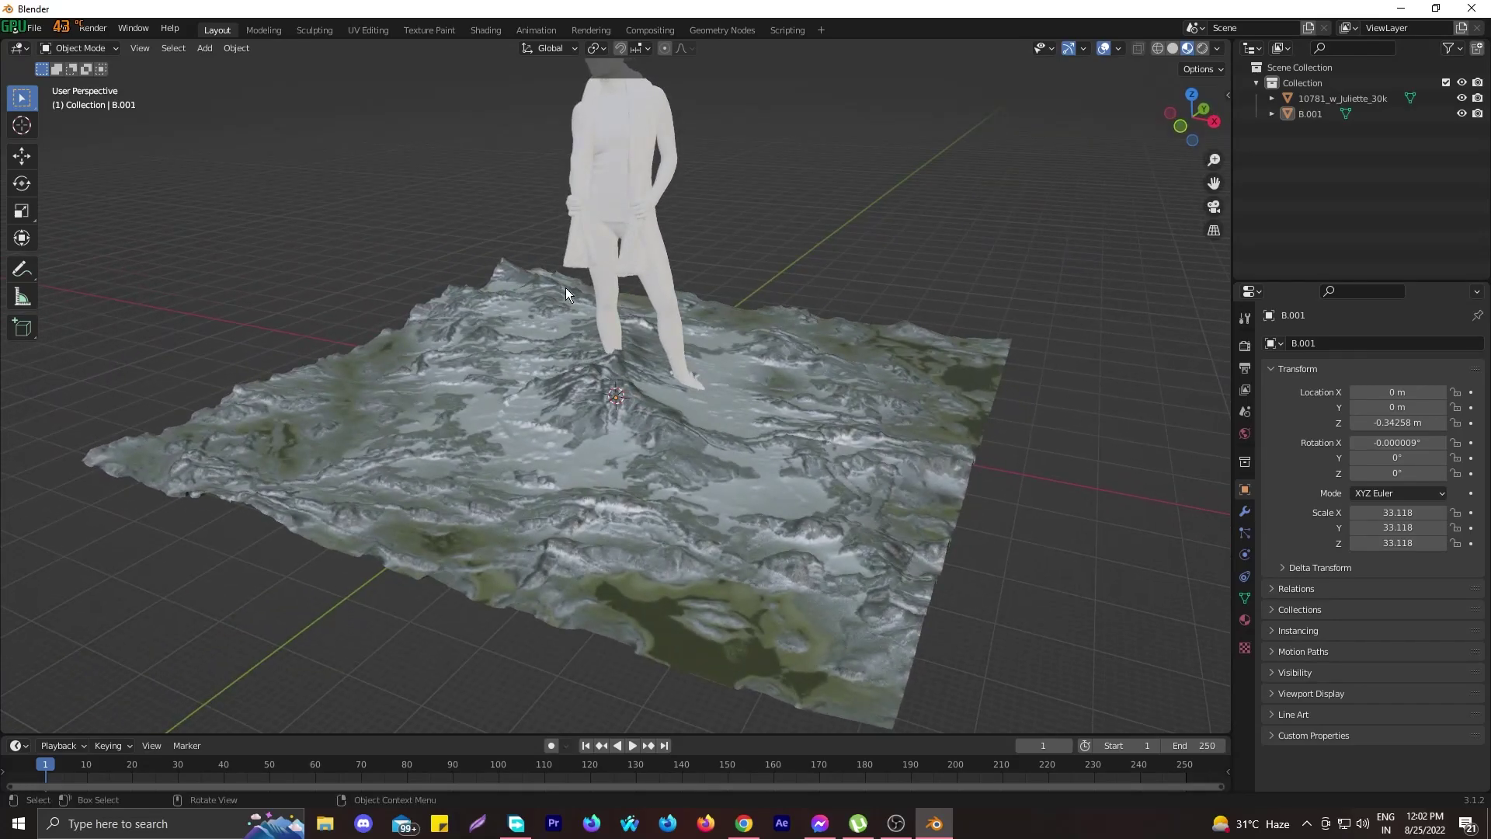
scroll(590, 290, "down", 3)
left_click(594, 220)
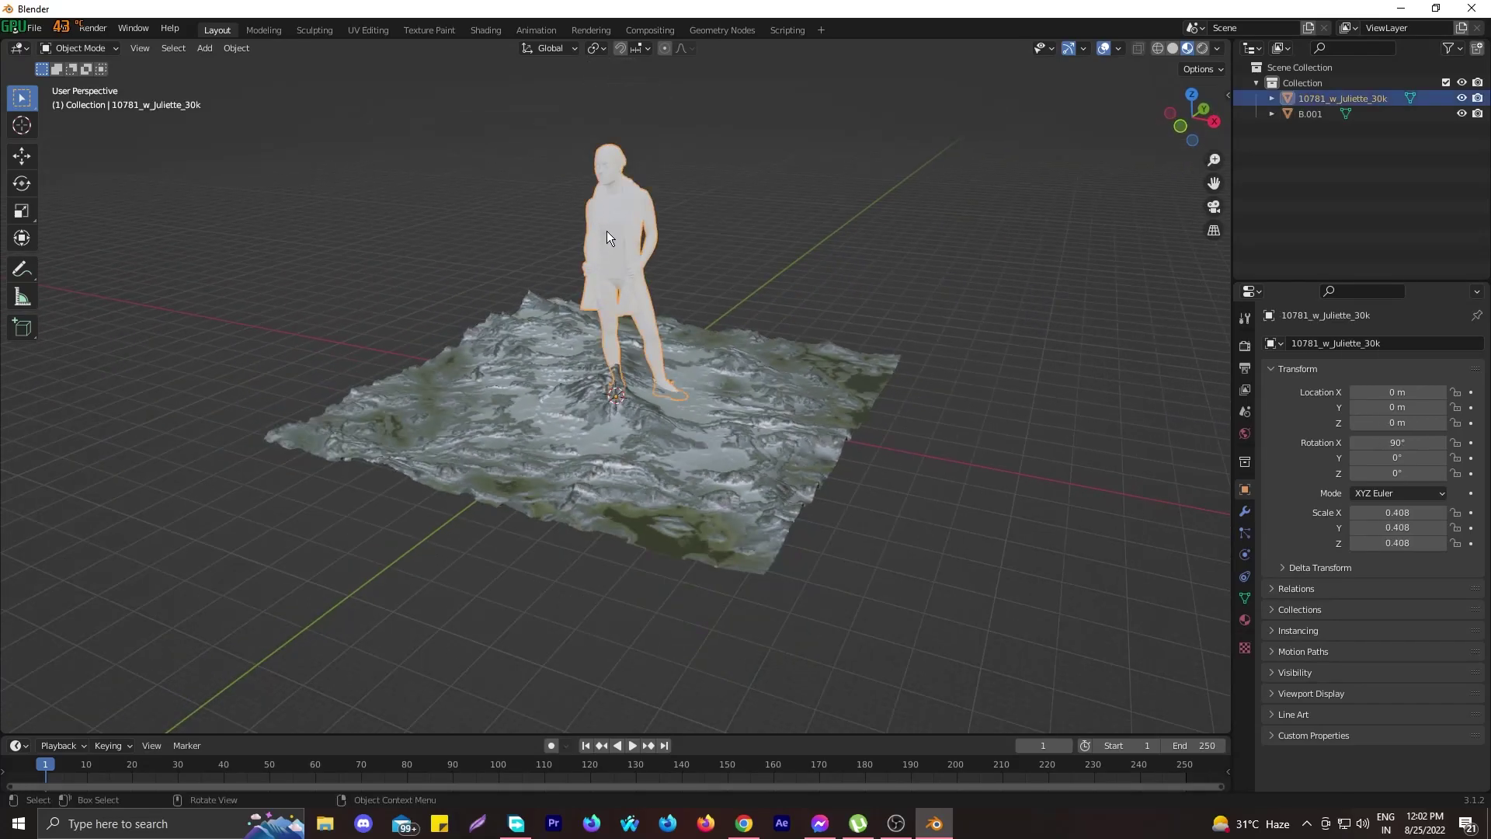
key("s")
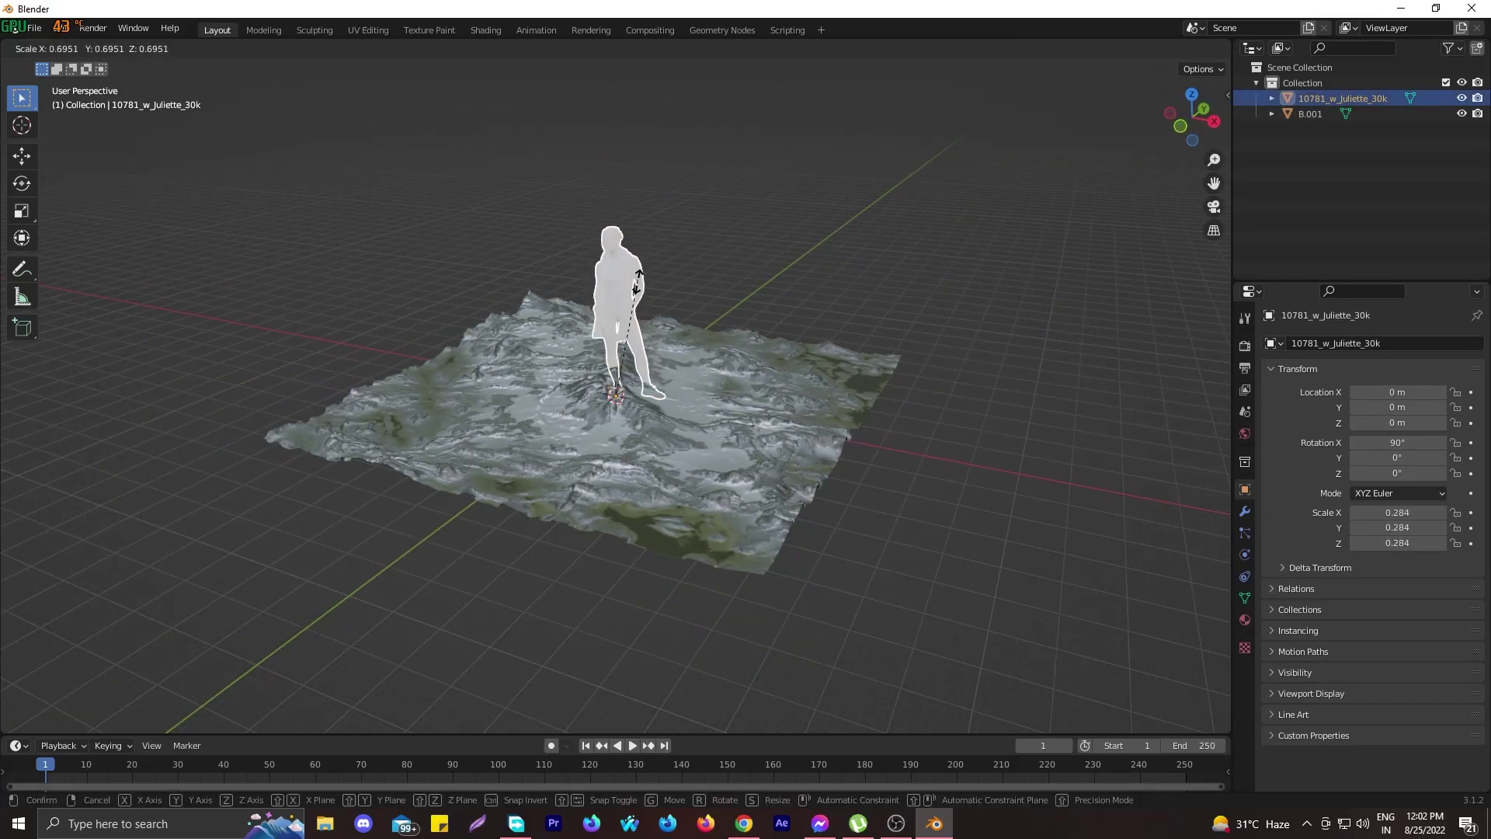
left_click(647, 335)
Raise the woman figure along the Z axis to about 3.68 m
scroll(663, 357, "up", 8)
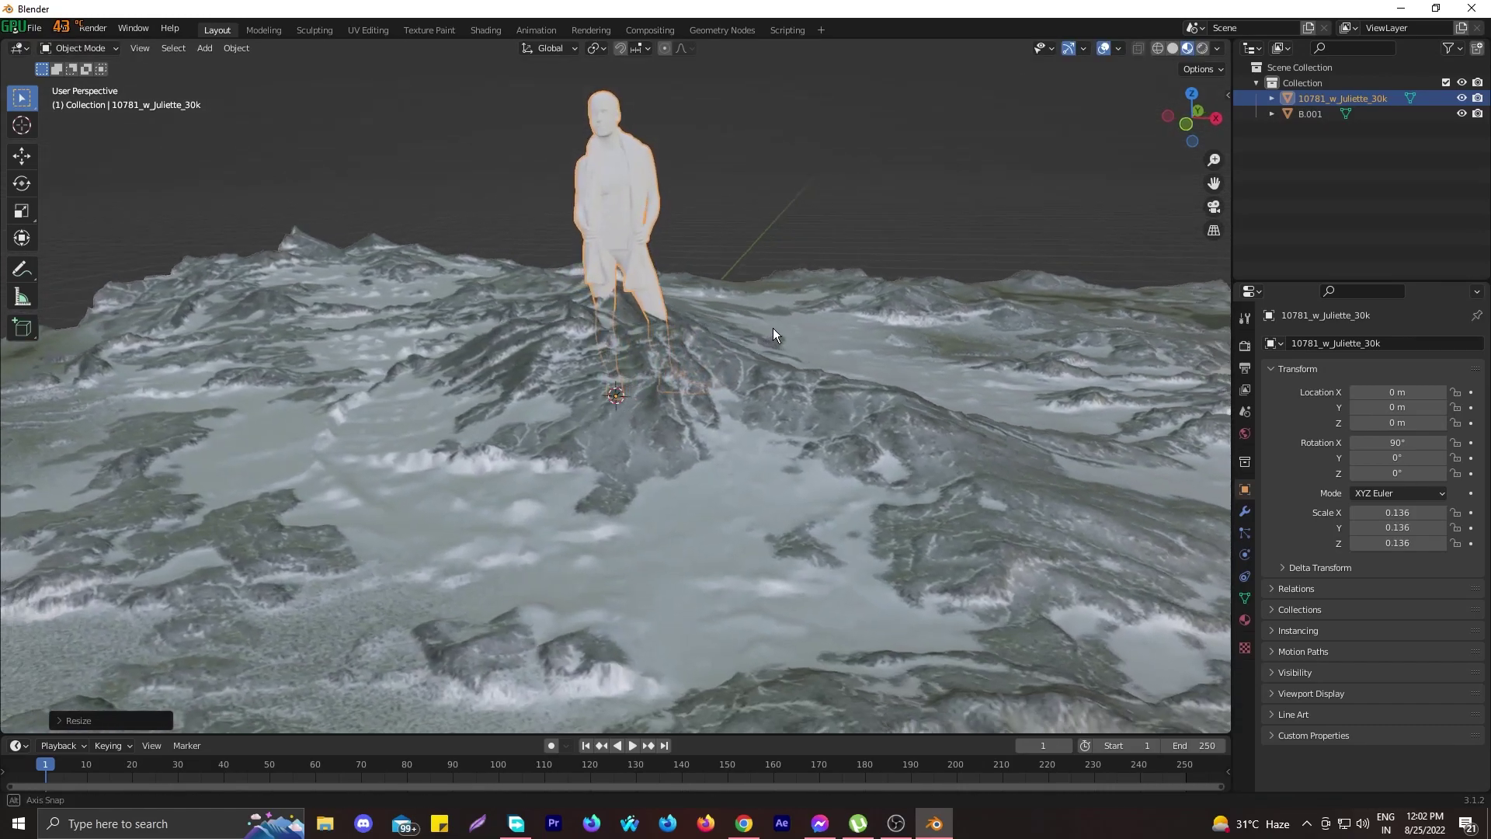
middle_click_drag(772, 328, 836, 321)
key("g")
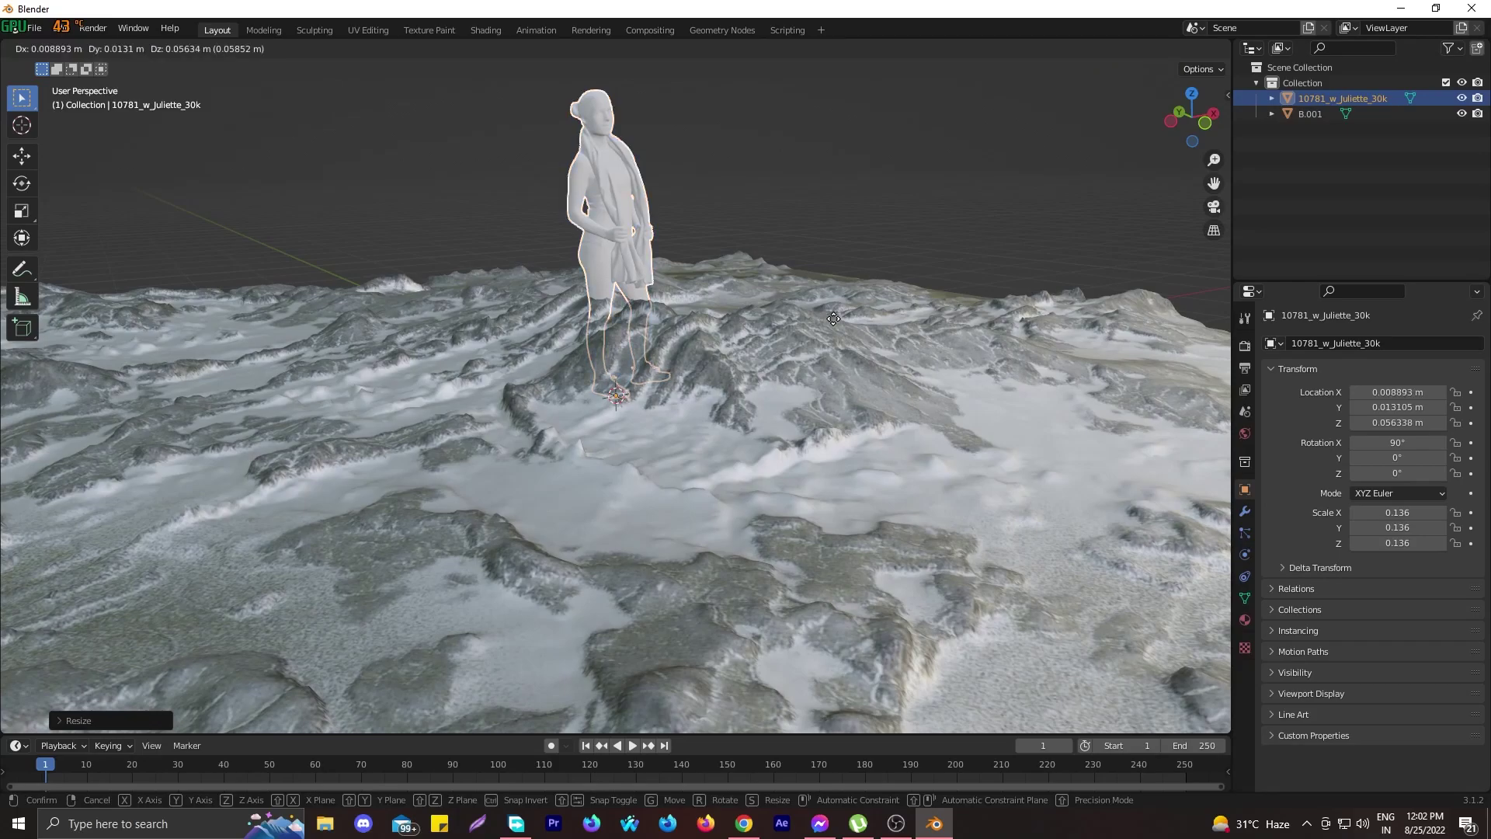
key("z")
left_click(809, 277)
Rotate the woman figure about the vertical axis to a Z rotation of about -42.7° and scale it down to about 0.114
middle_click_drag(809, 275, 687, 238)
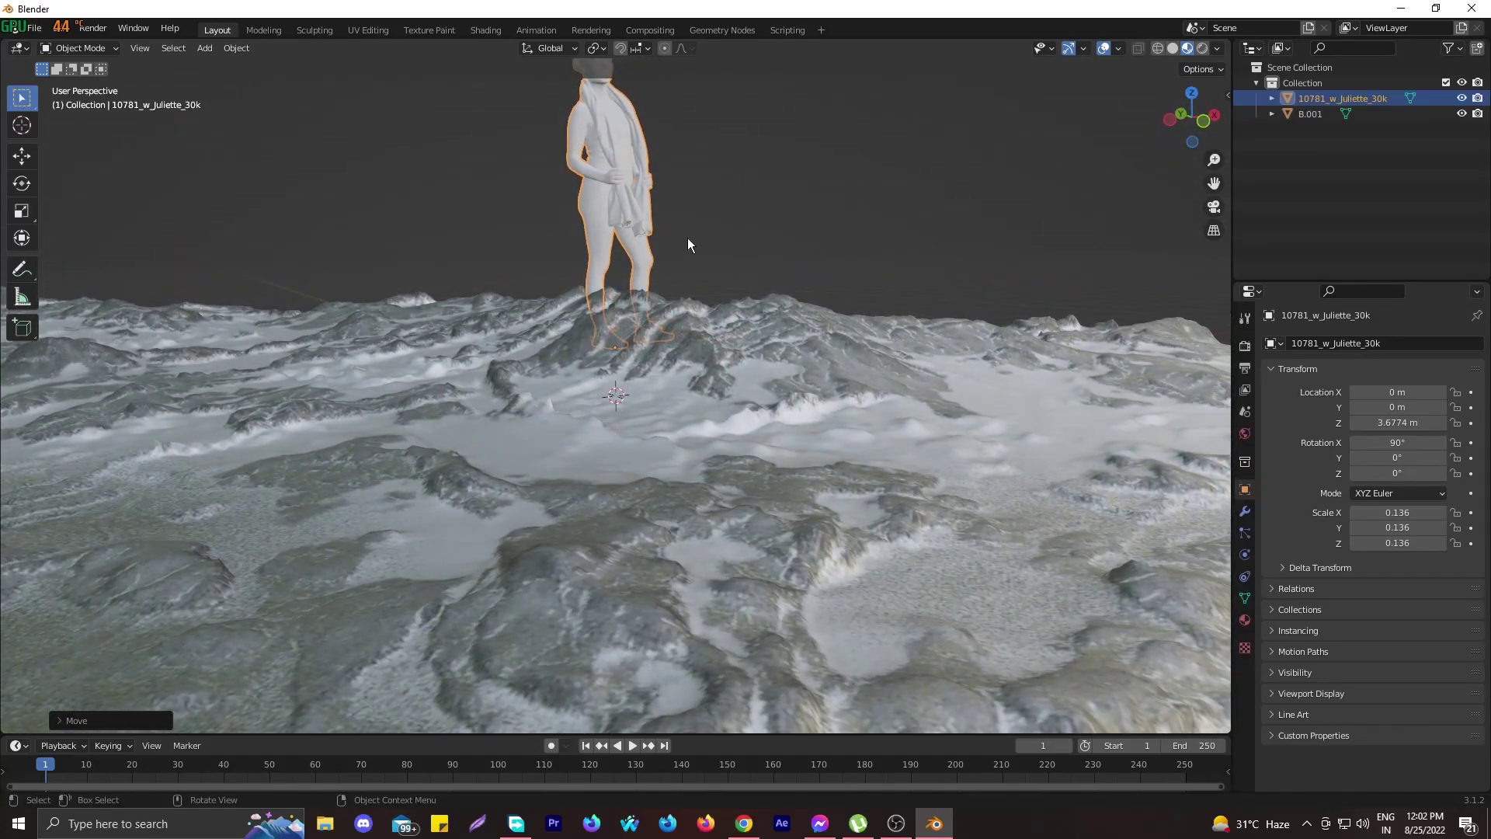
left_click(22, 183)
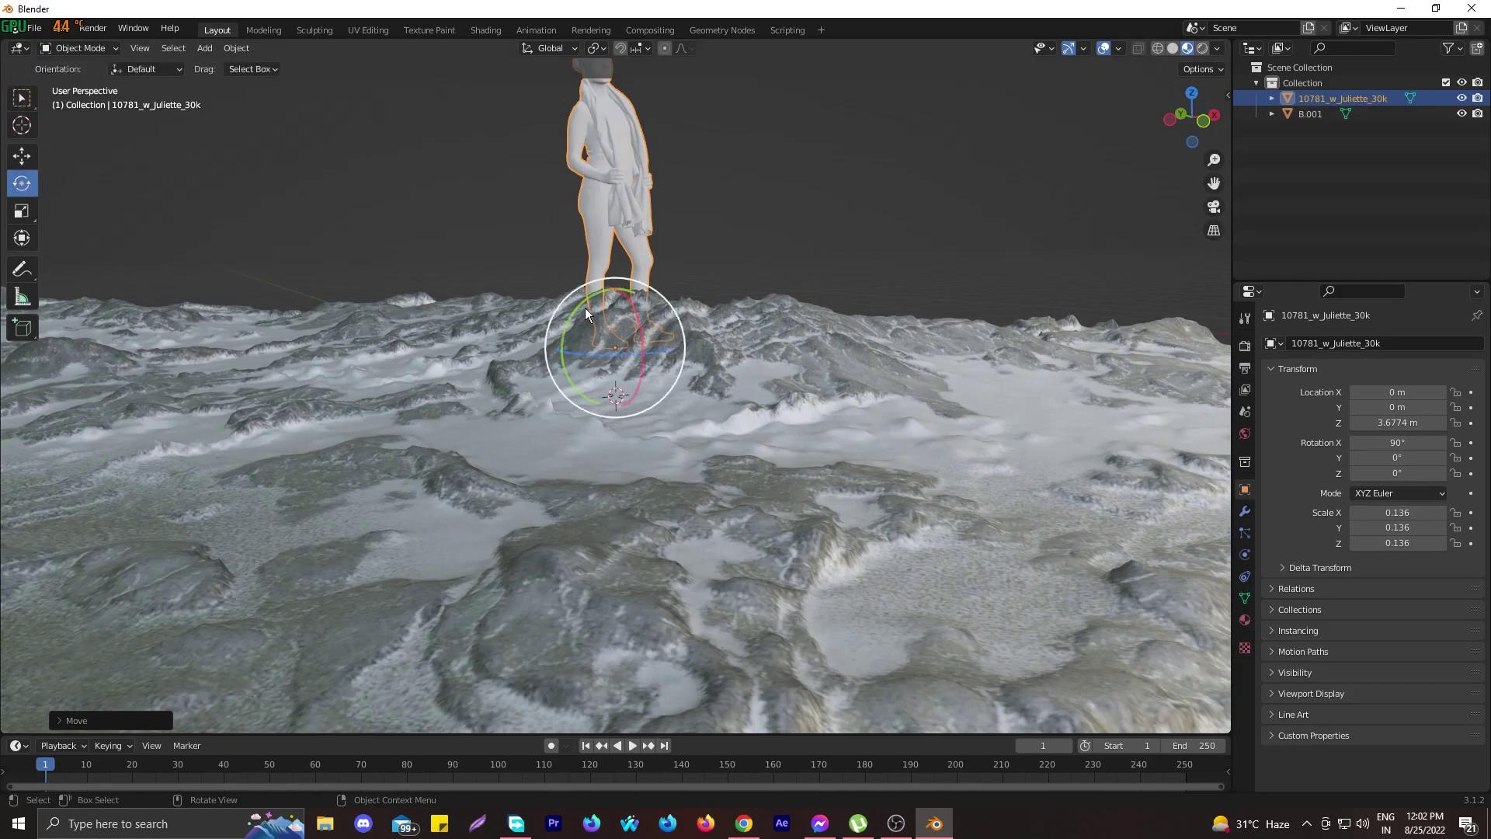
left_click_drag(590, 347, 606, 303)
key("s")
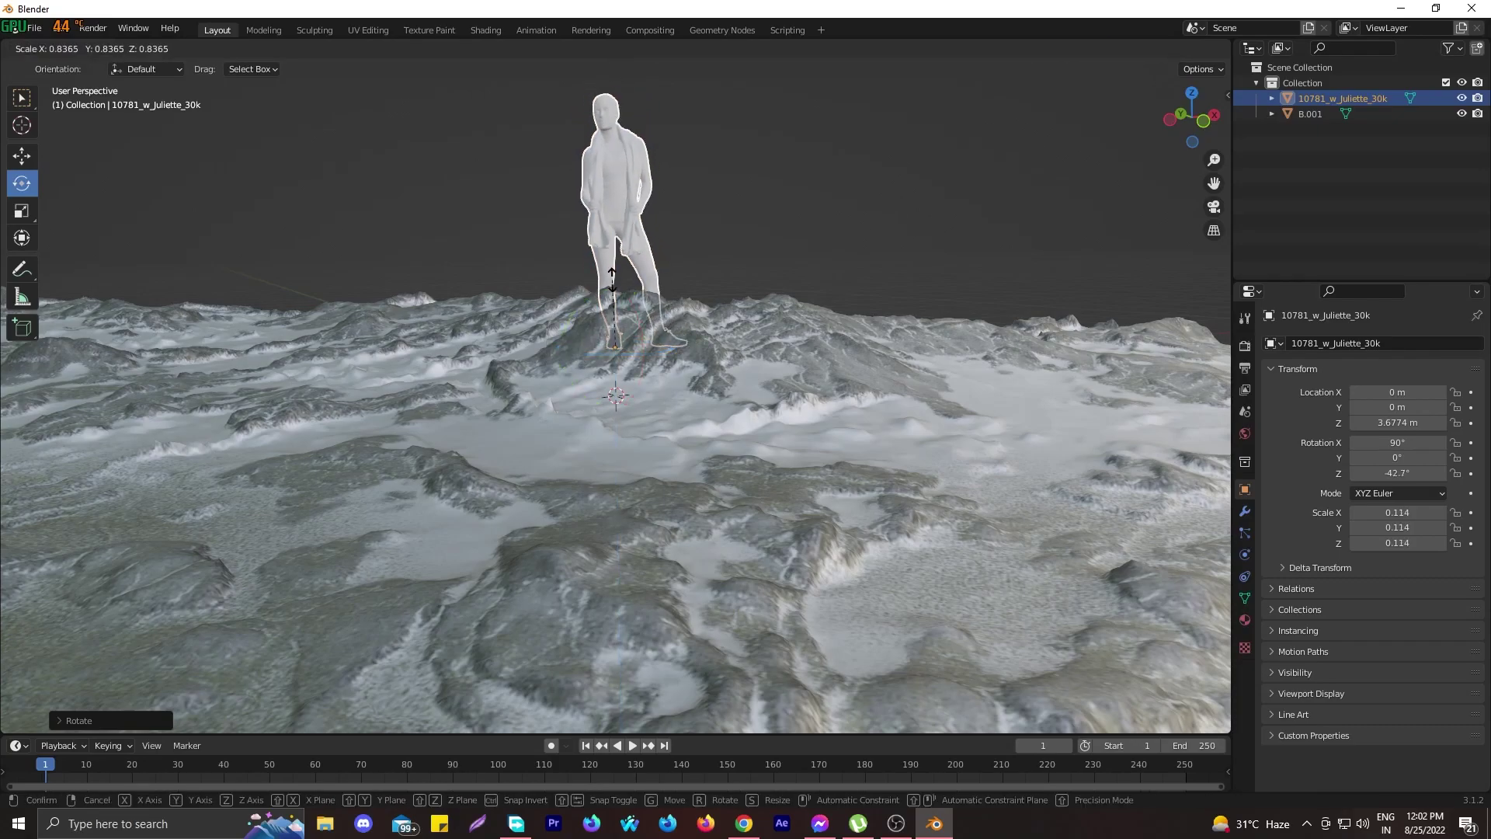
left_click(612, 280)
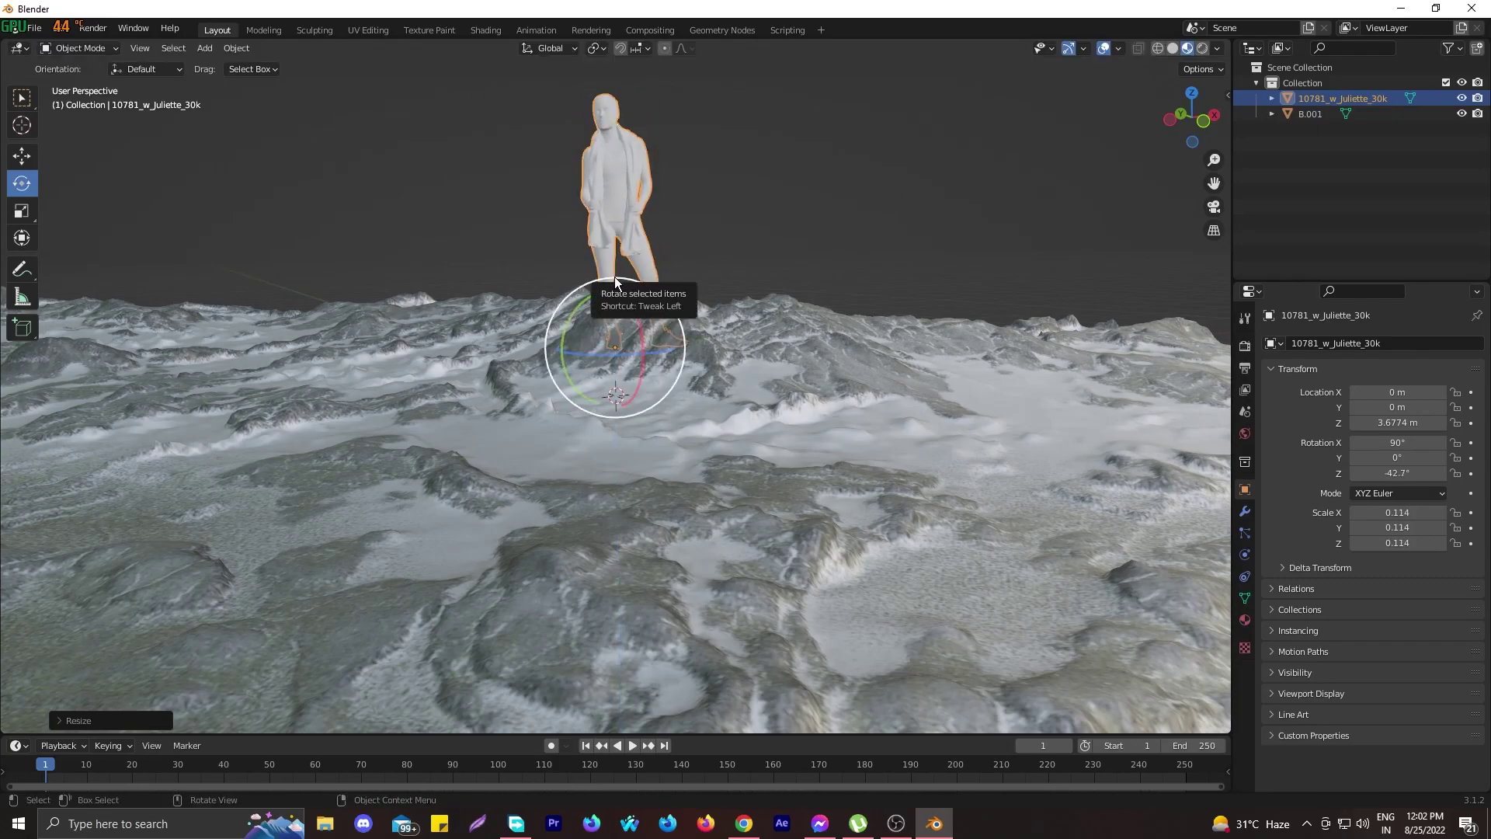
Lift the woman figure along the Z axis to about 6.57 m so its feet clear the central peak
key("g")
key("z")
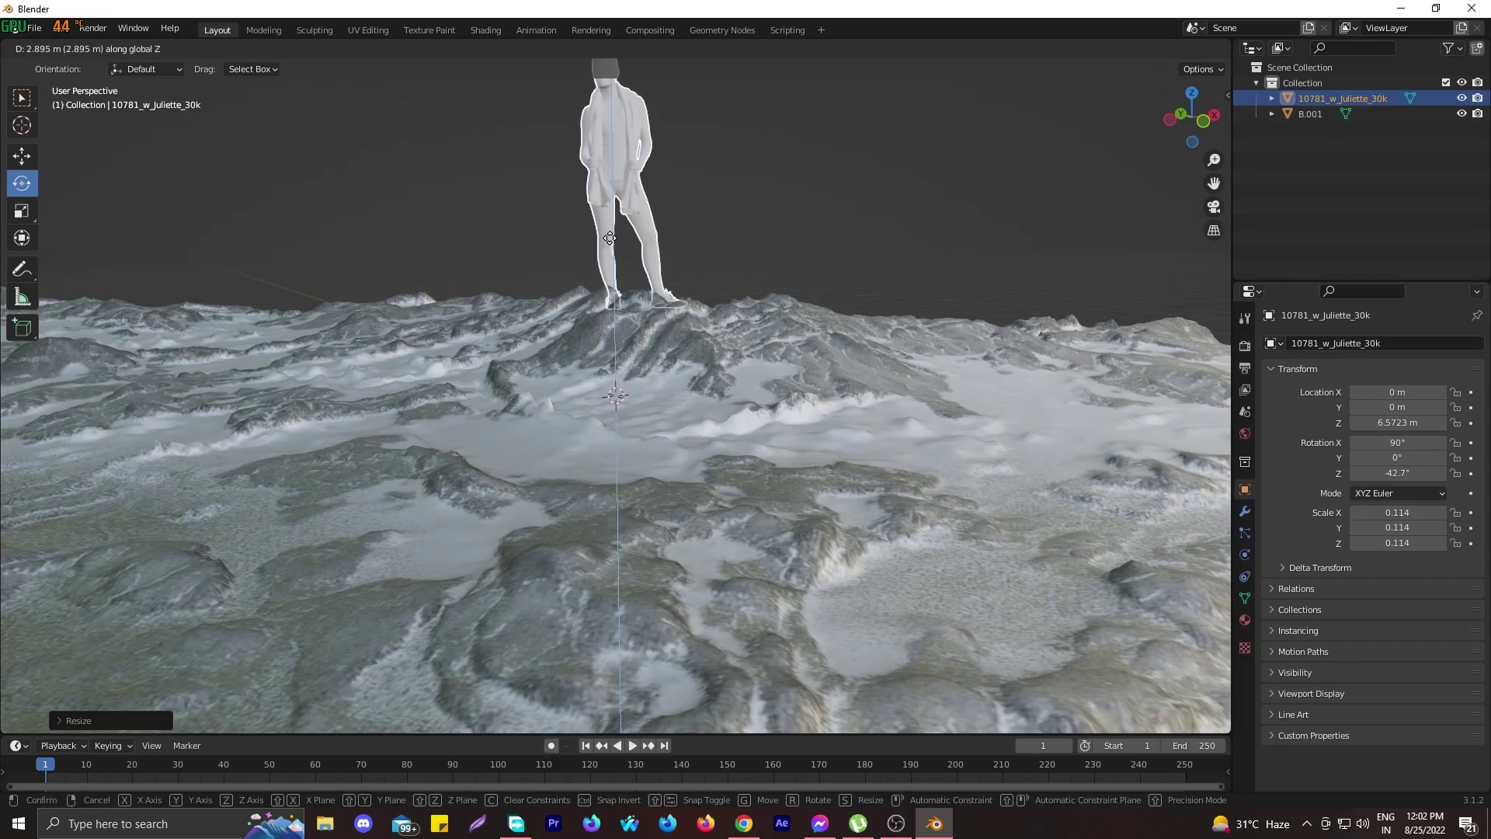
left_click(750, 262)
Shift the woman figure along the X axis away from the central peak to about -7.96 m
middle_click_drag(750, 262, 724, 282)
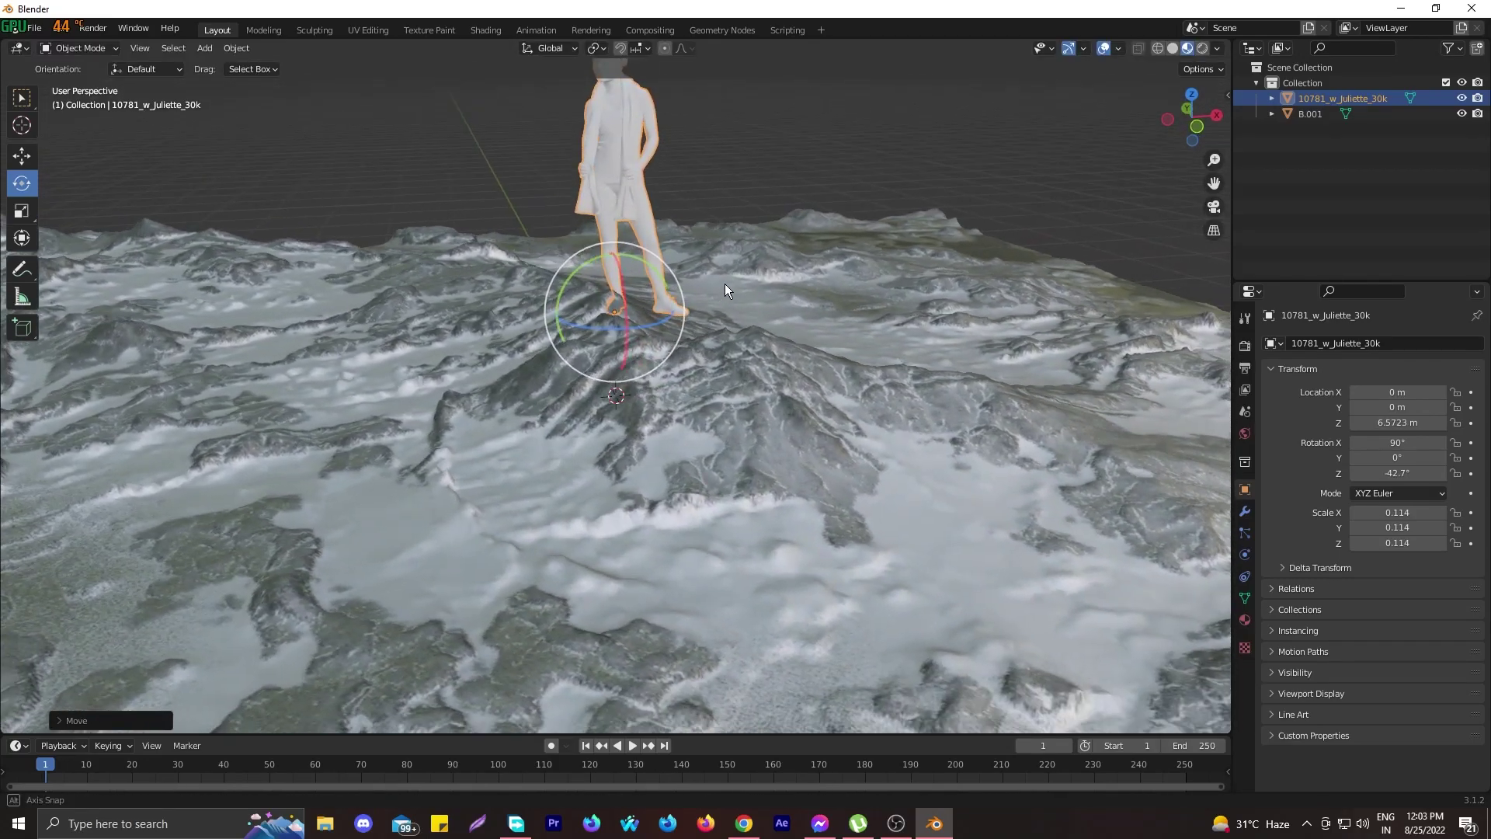
key("g")
key("x")
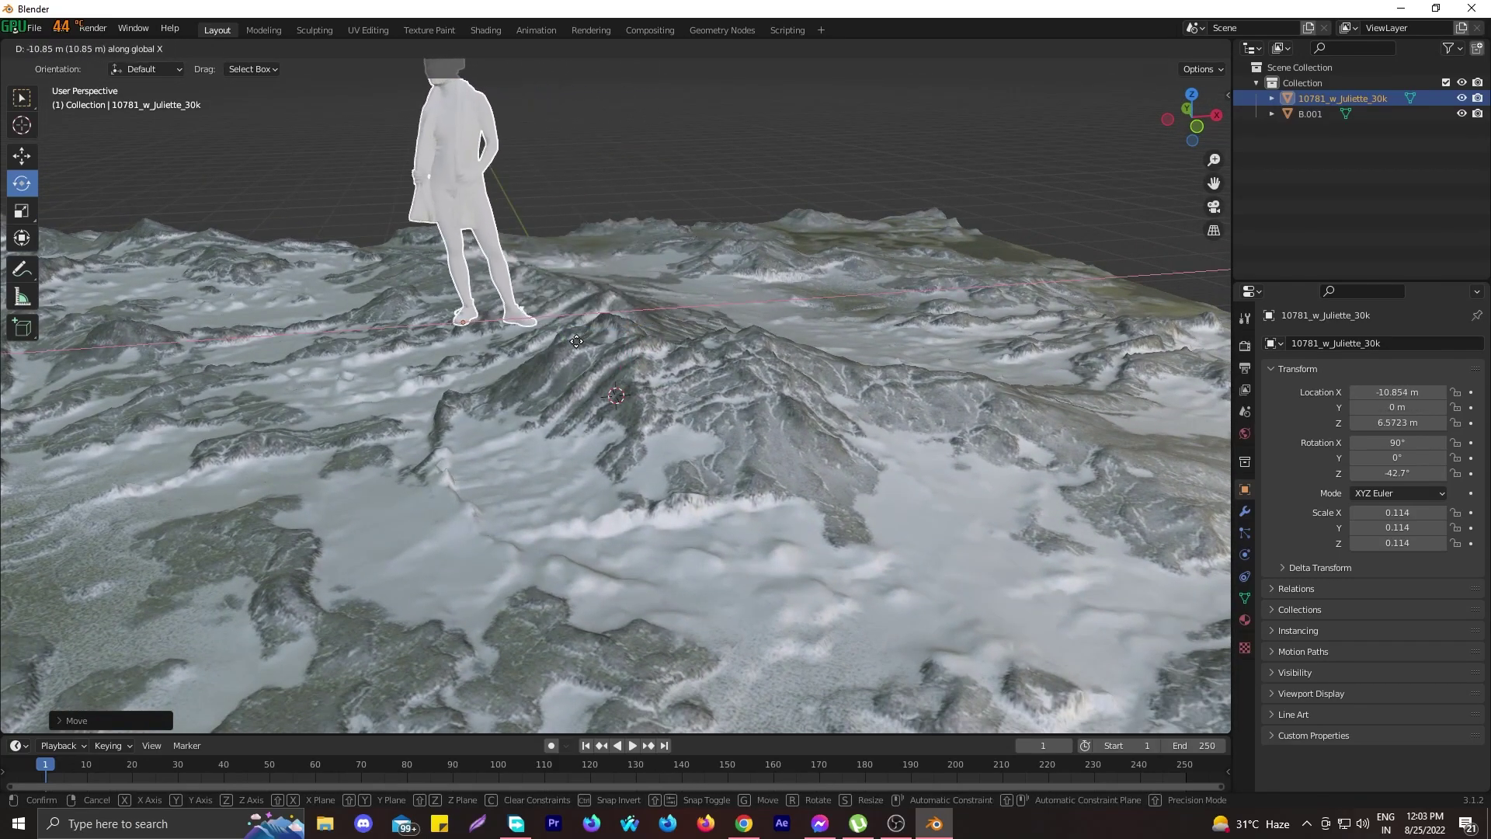
left_click(569, 348)
middle_click_drag(569, 348, 716, 311)
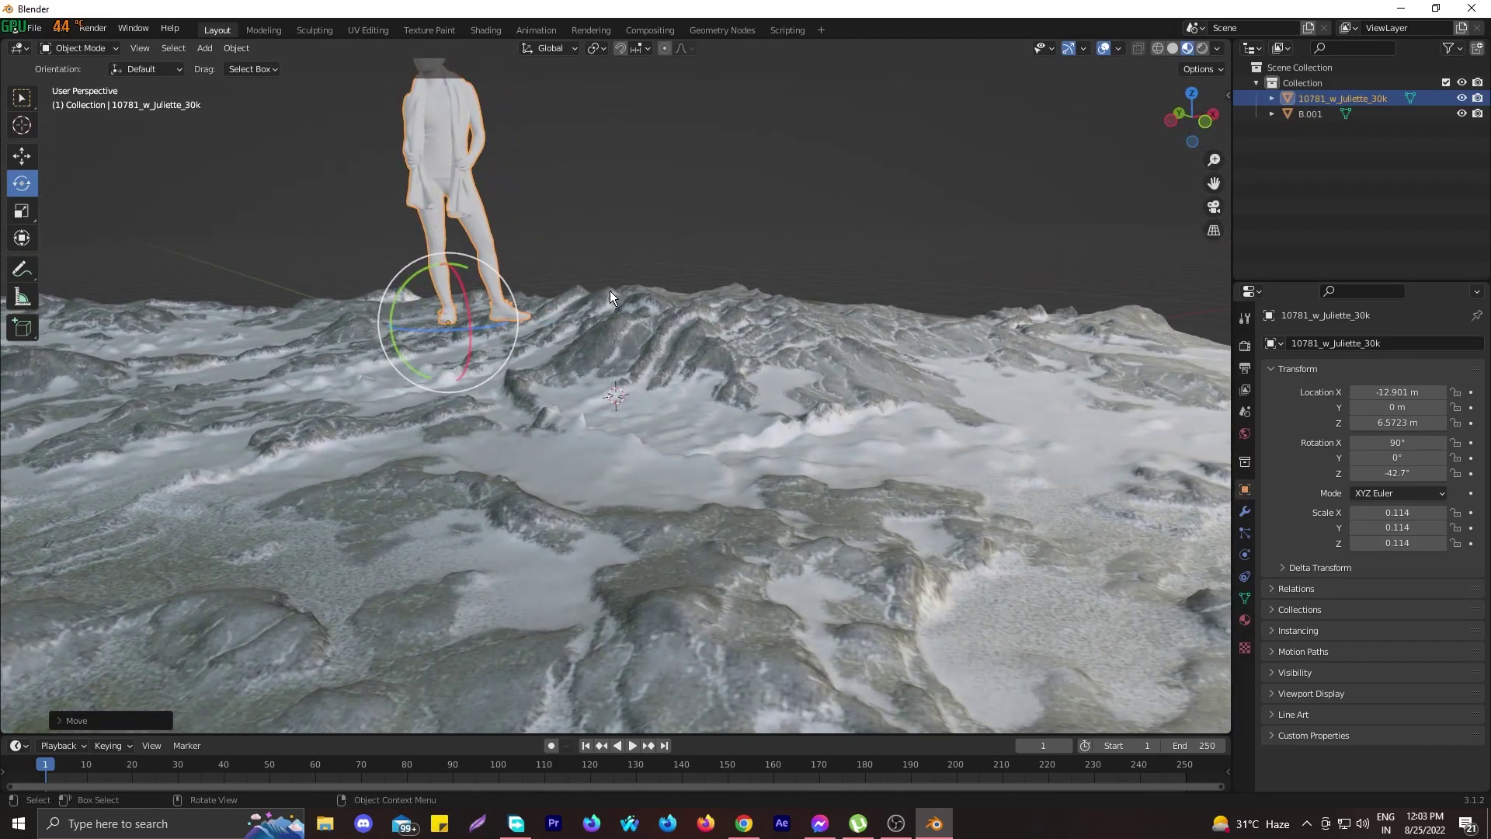
key("g")
key("x")
left_click(678, 295)
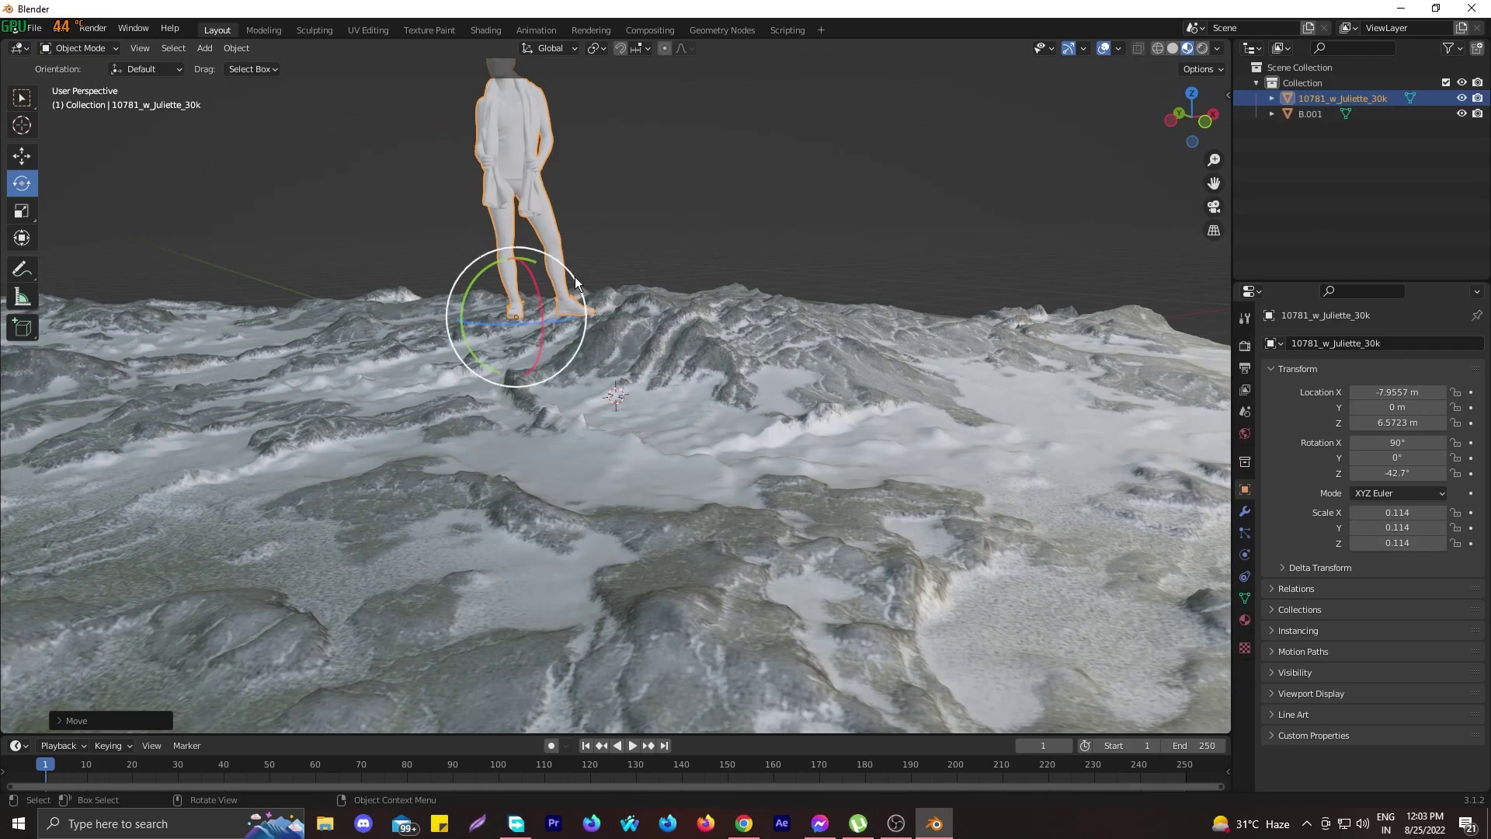
Move the woman figure along Y and freely to about X -18.4 m, Y -20.8 m, Z 2.7 m on the foreground rocks, and deselect it
key("g")
key("y")
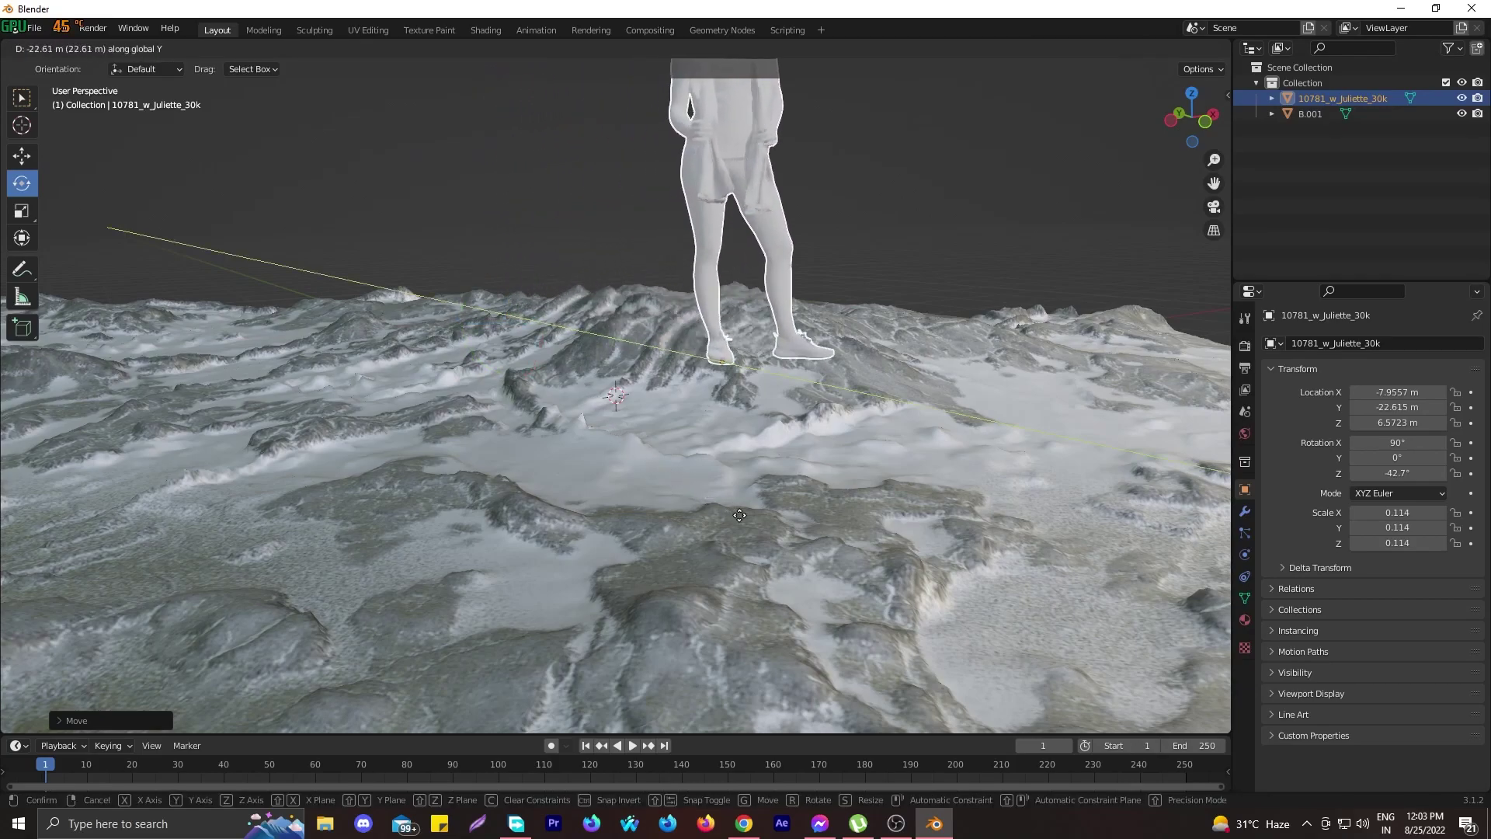
left_click(783, 553)
key("g")
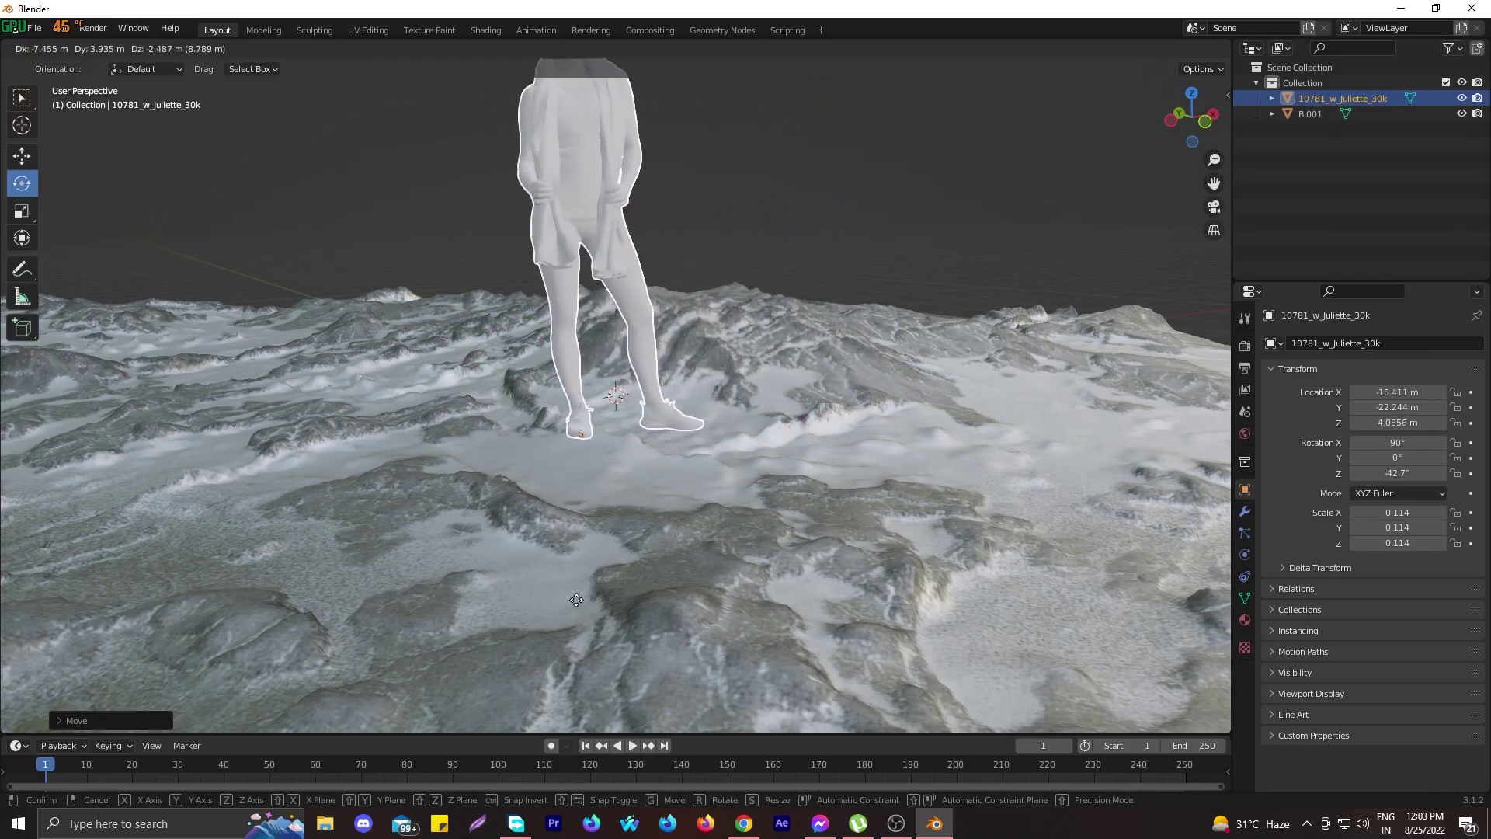
left_click(557, 562)
left_click(787, 240)
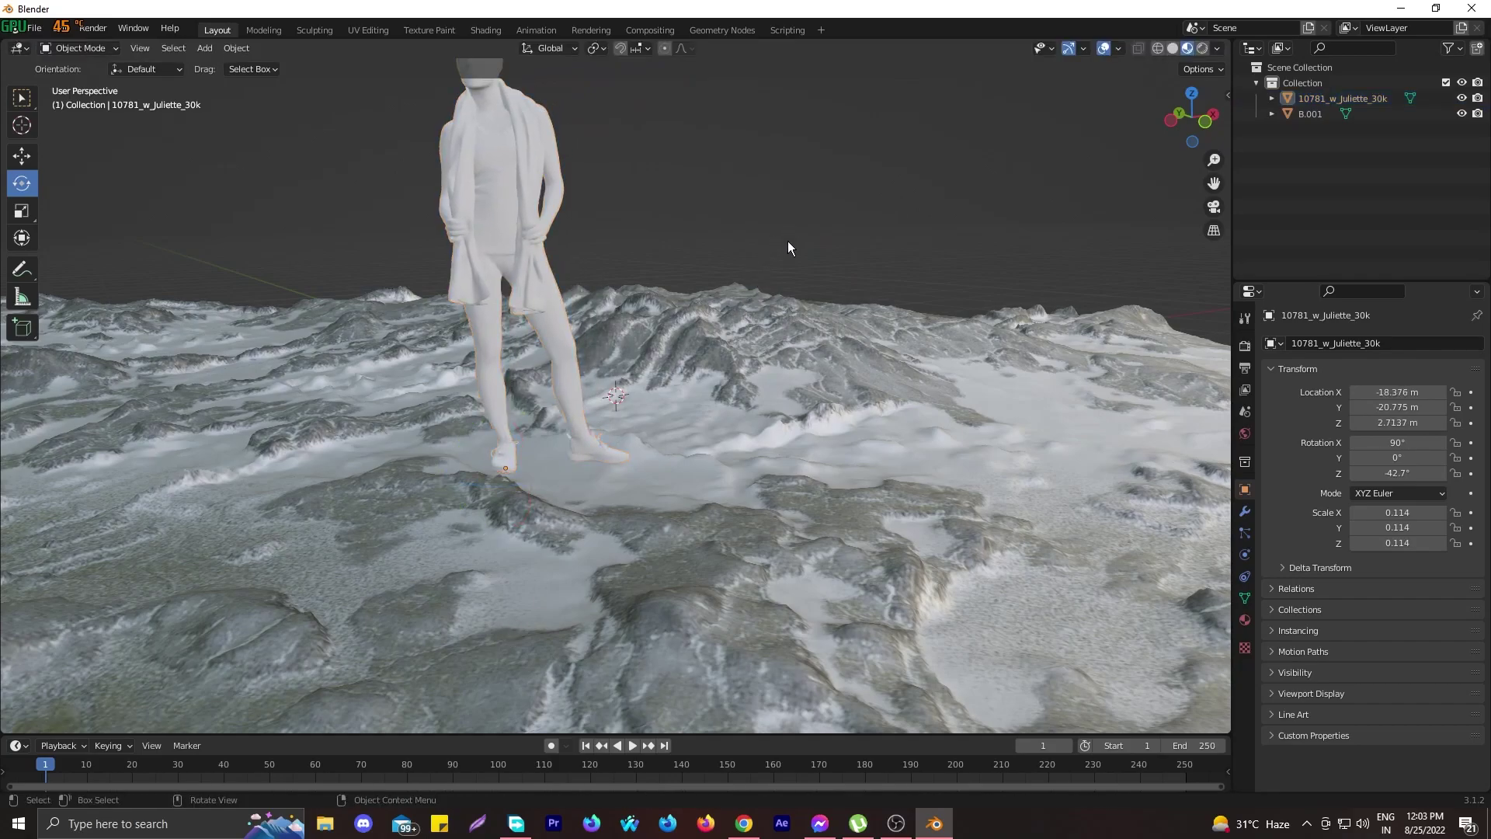
Lower the woman figure onto the foreground snow, to about X -18.2 m, Y -20.9 m, Z 2.03 m, and deselect it
middle_click_drag(787, 240, 755, 341)
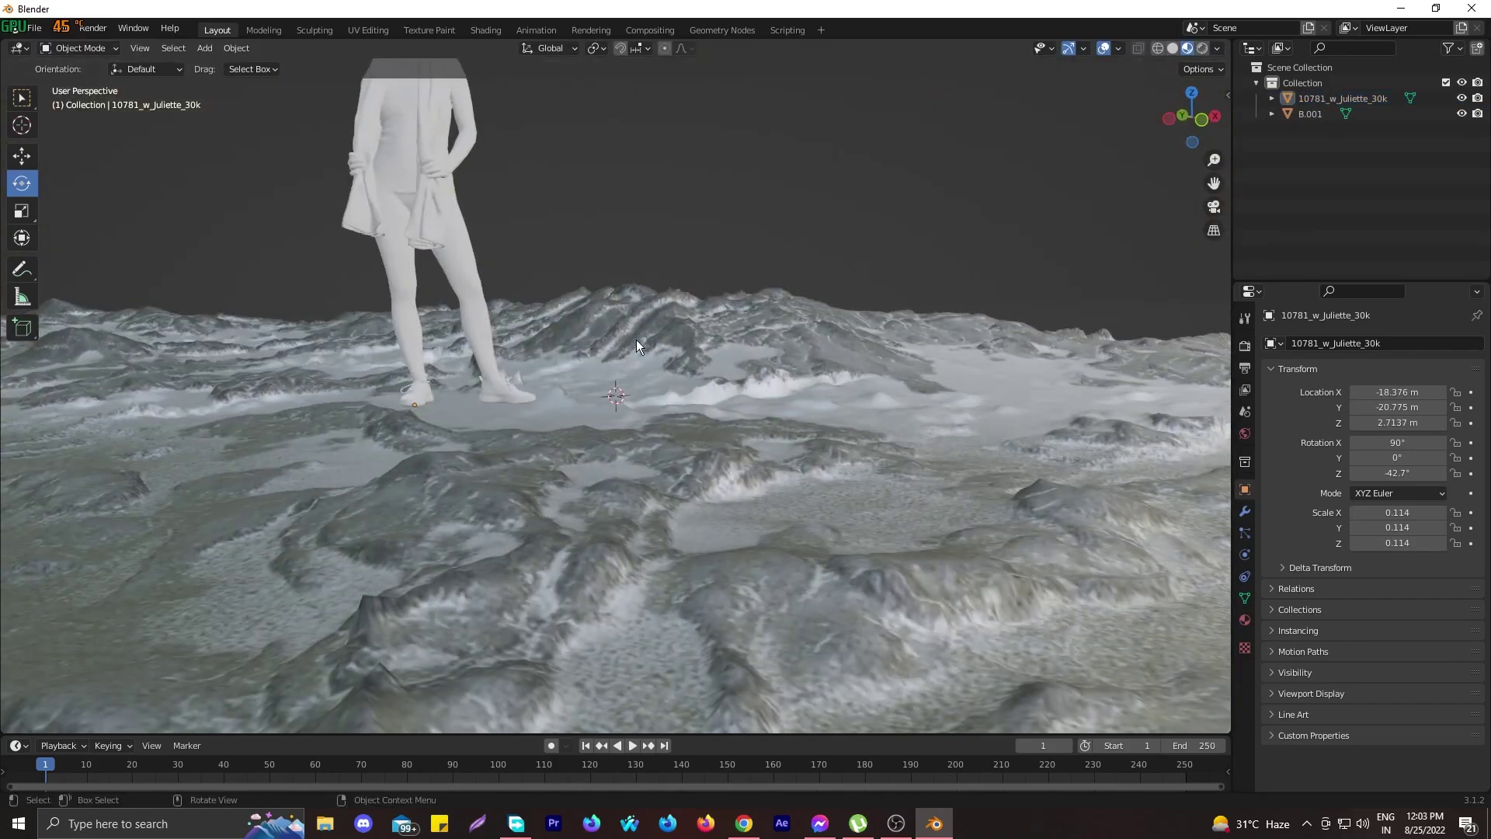
scroll(636, 339, "up", 5)
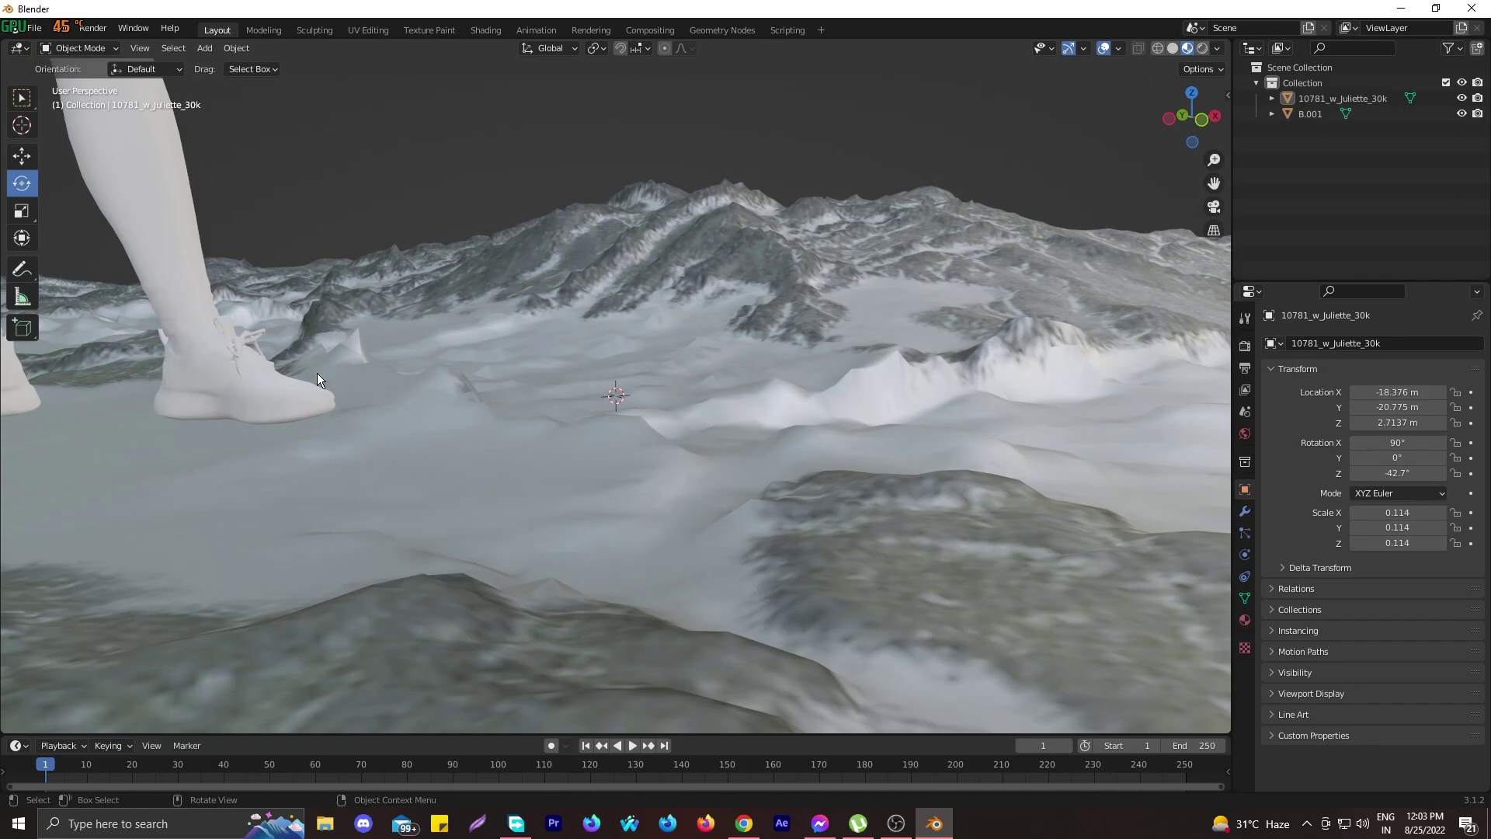
left_click(1346, 99)
key("g")
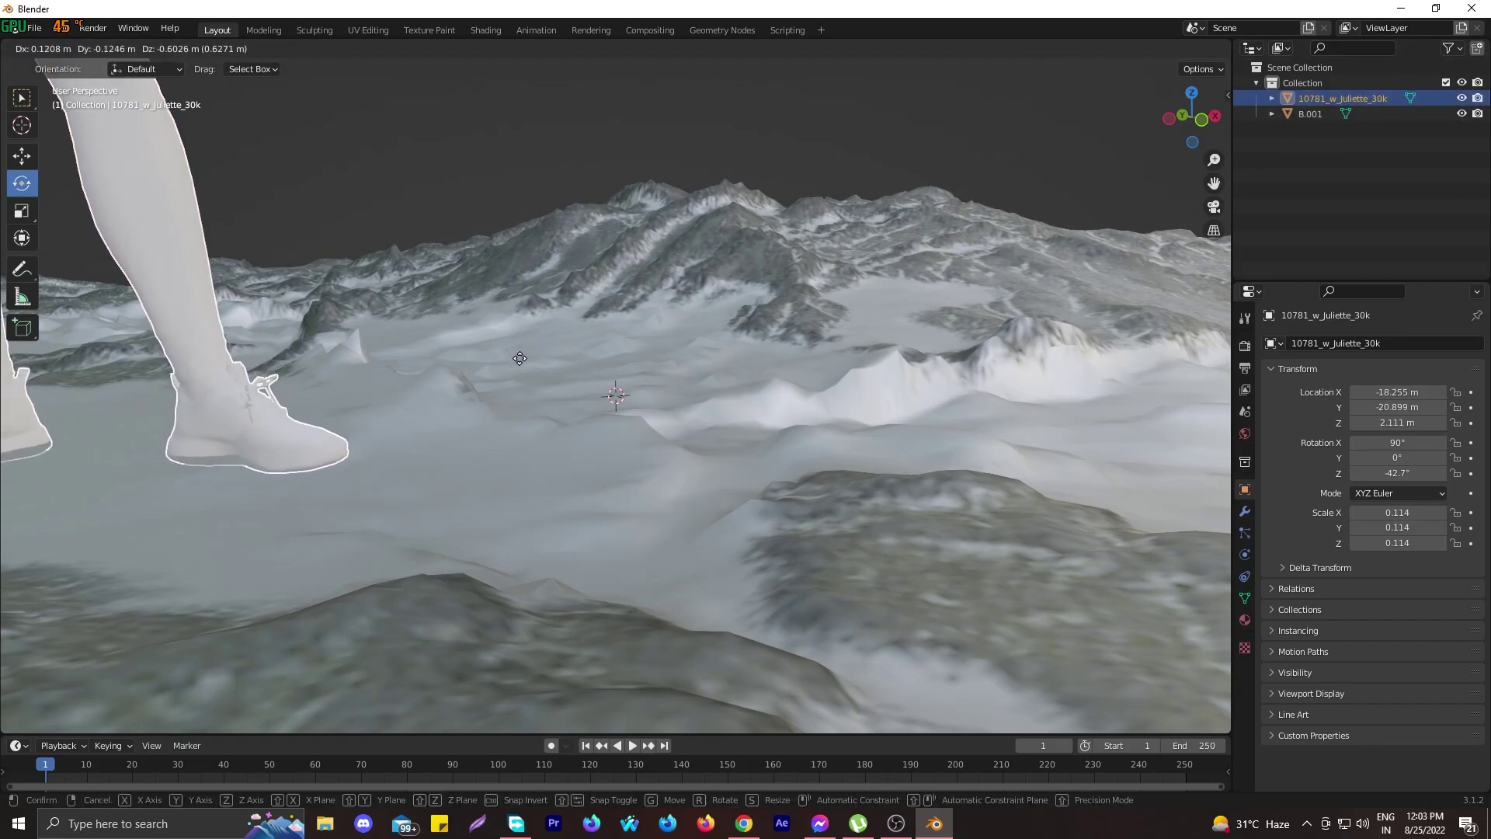
left_click(432, 231)
left_click(432, 231)
scroll(473, 253, "down", 10)
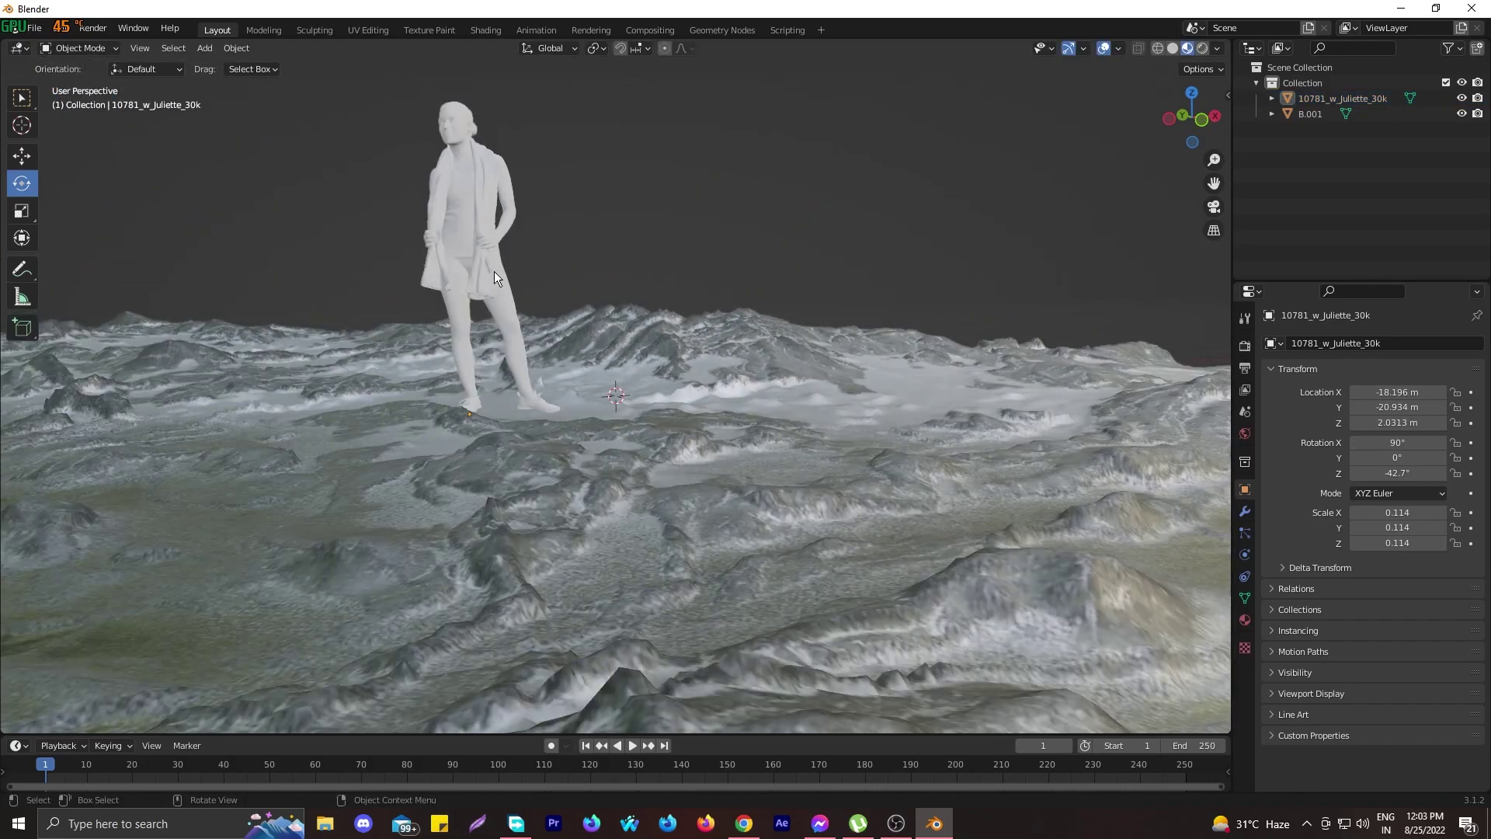
middle_click_drag(494, 272, 528, 277)
Select the woman figure and open its material nodes in the Shading workspace
left_click(536, 244)
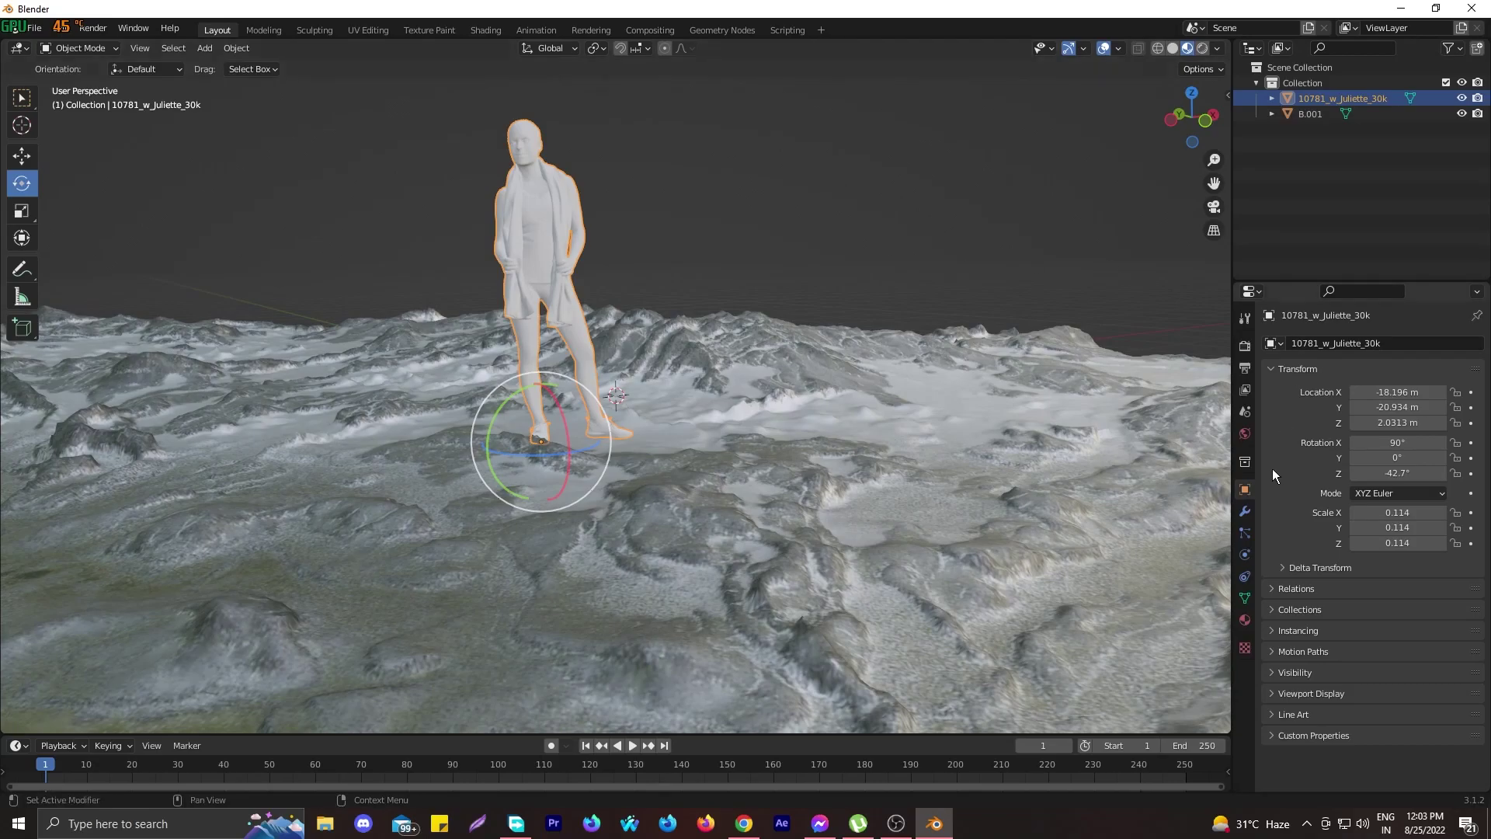
left_click(1244, 620)
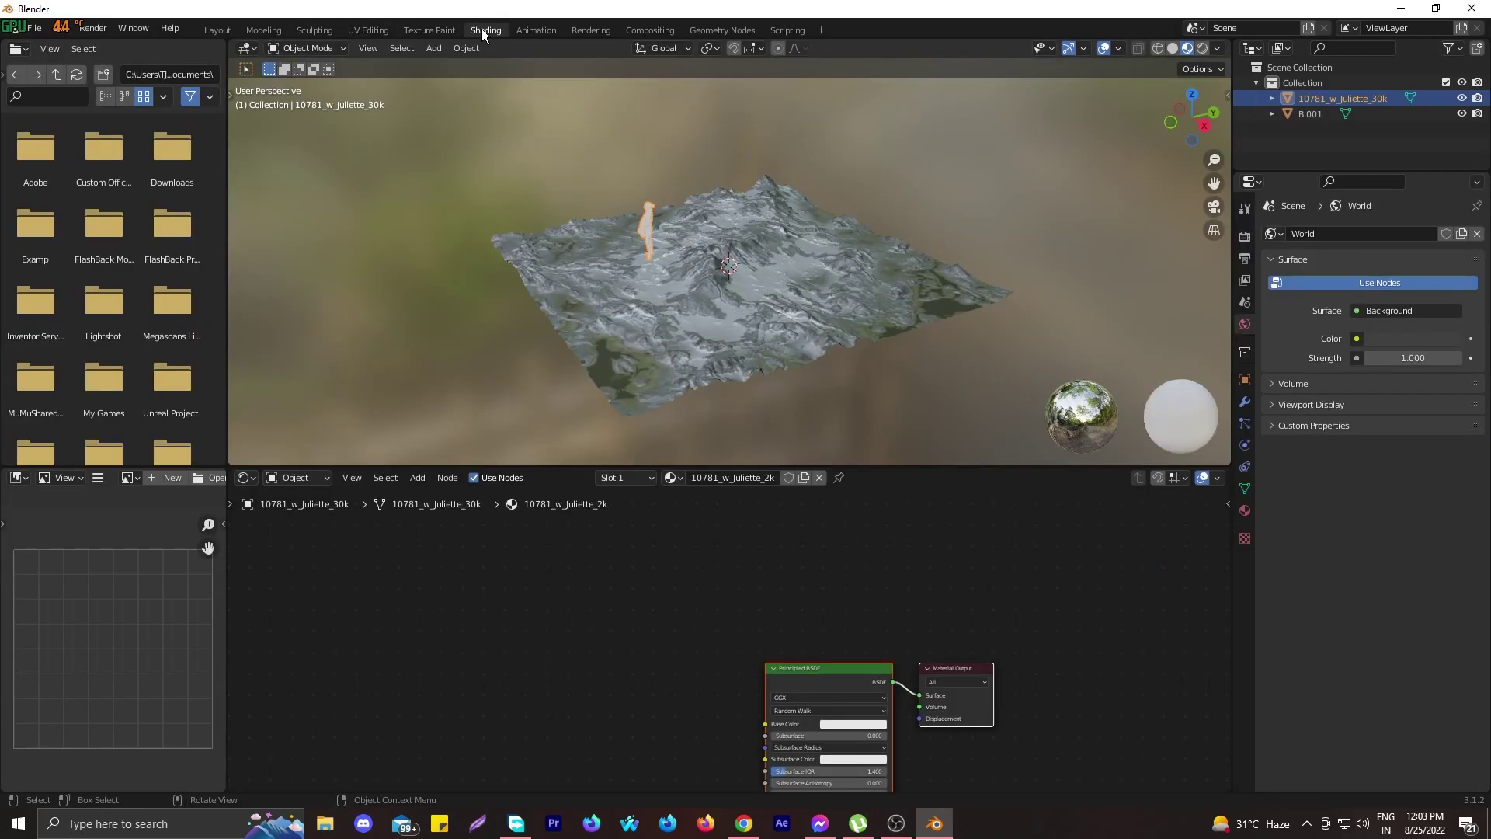
left_click(482, 30)
Try to apply the figure's own D_2k color texture from the woman-standing-after-workout textures folder using Principled Texture Setup
key("ctrl+shift+t")
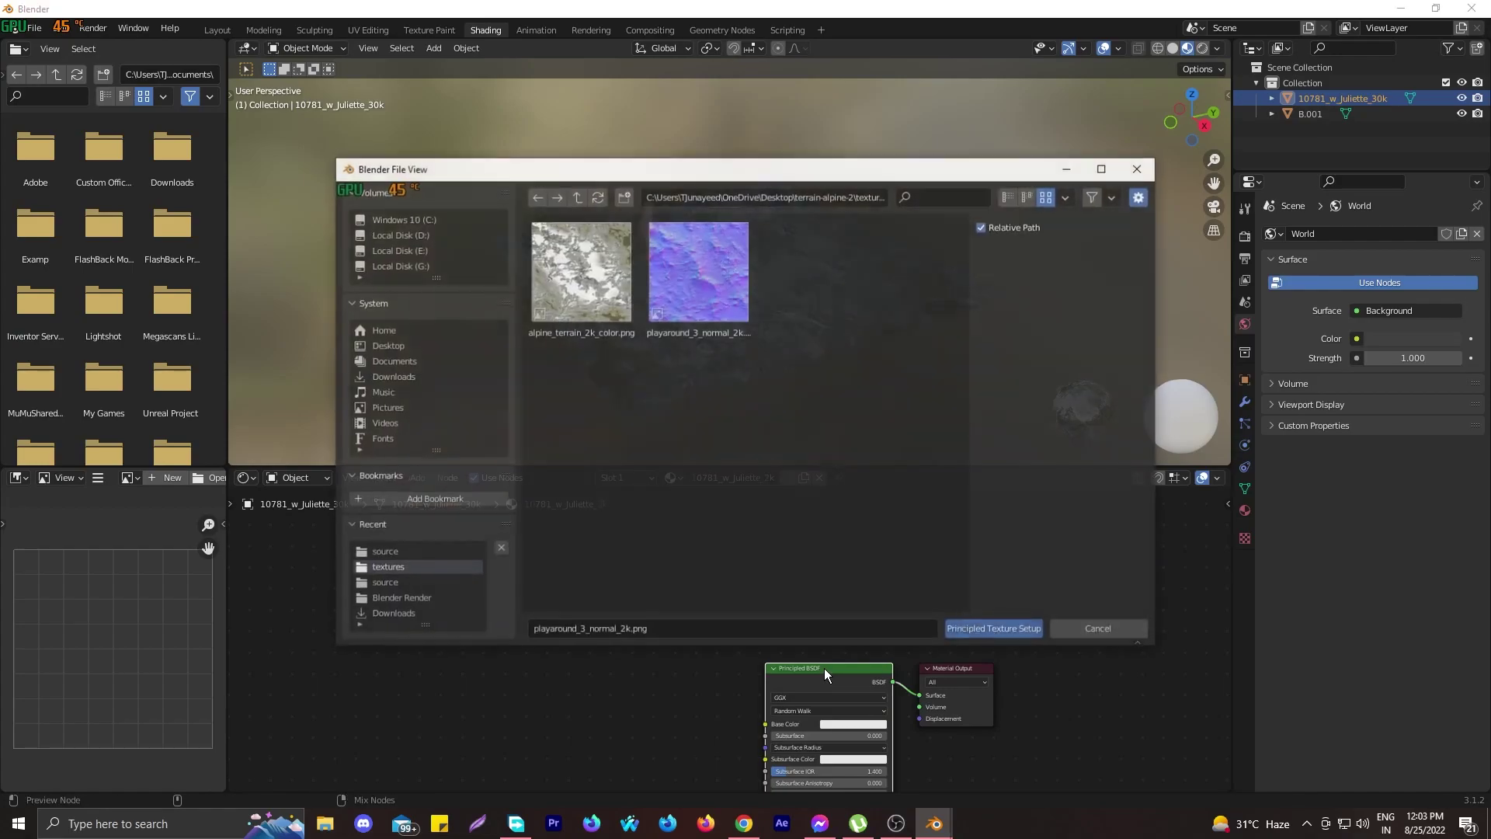
left_click(582, 204)
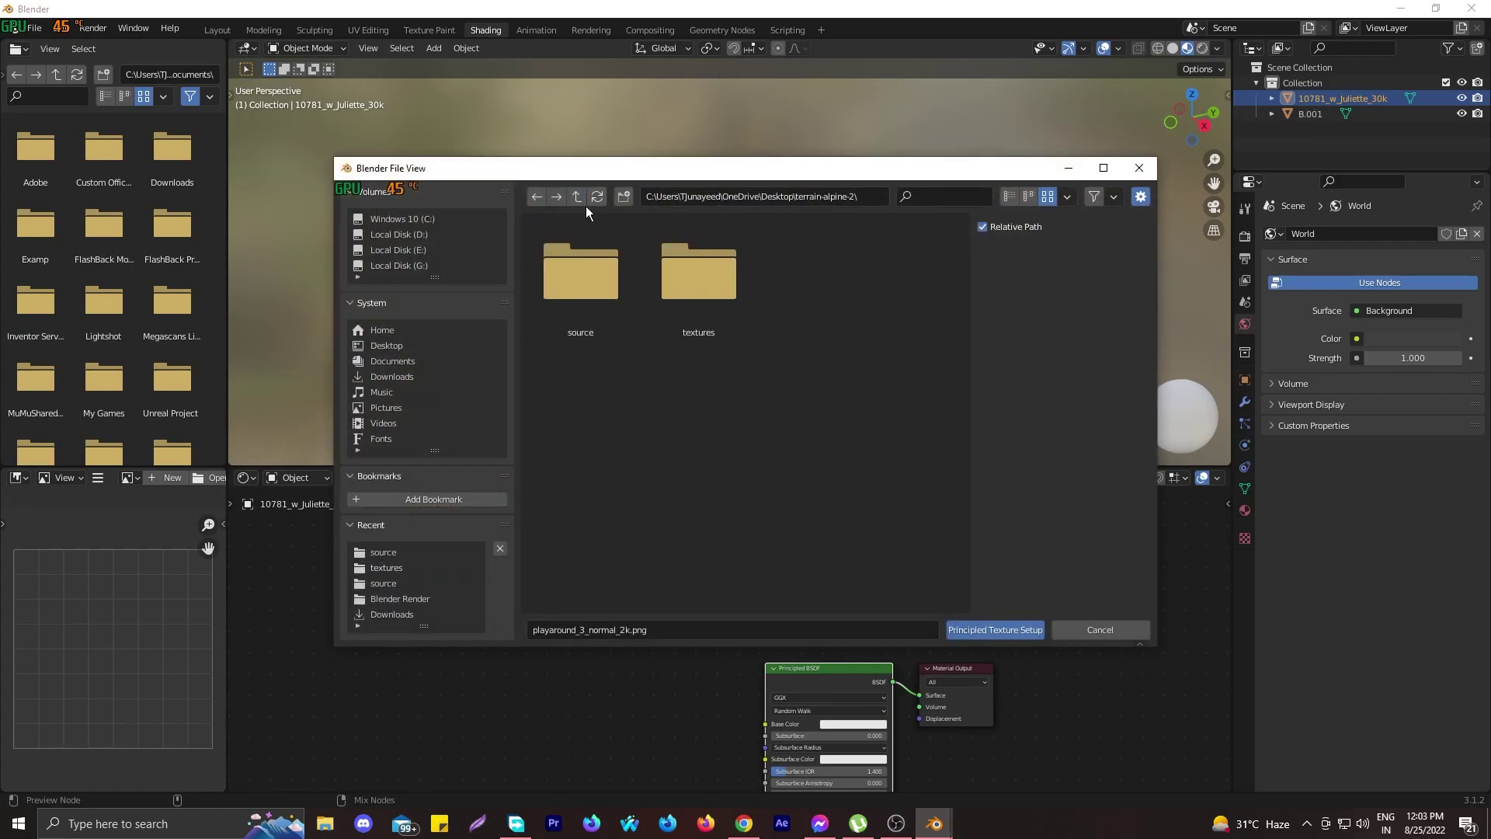
left_click(579, 205)
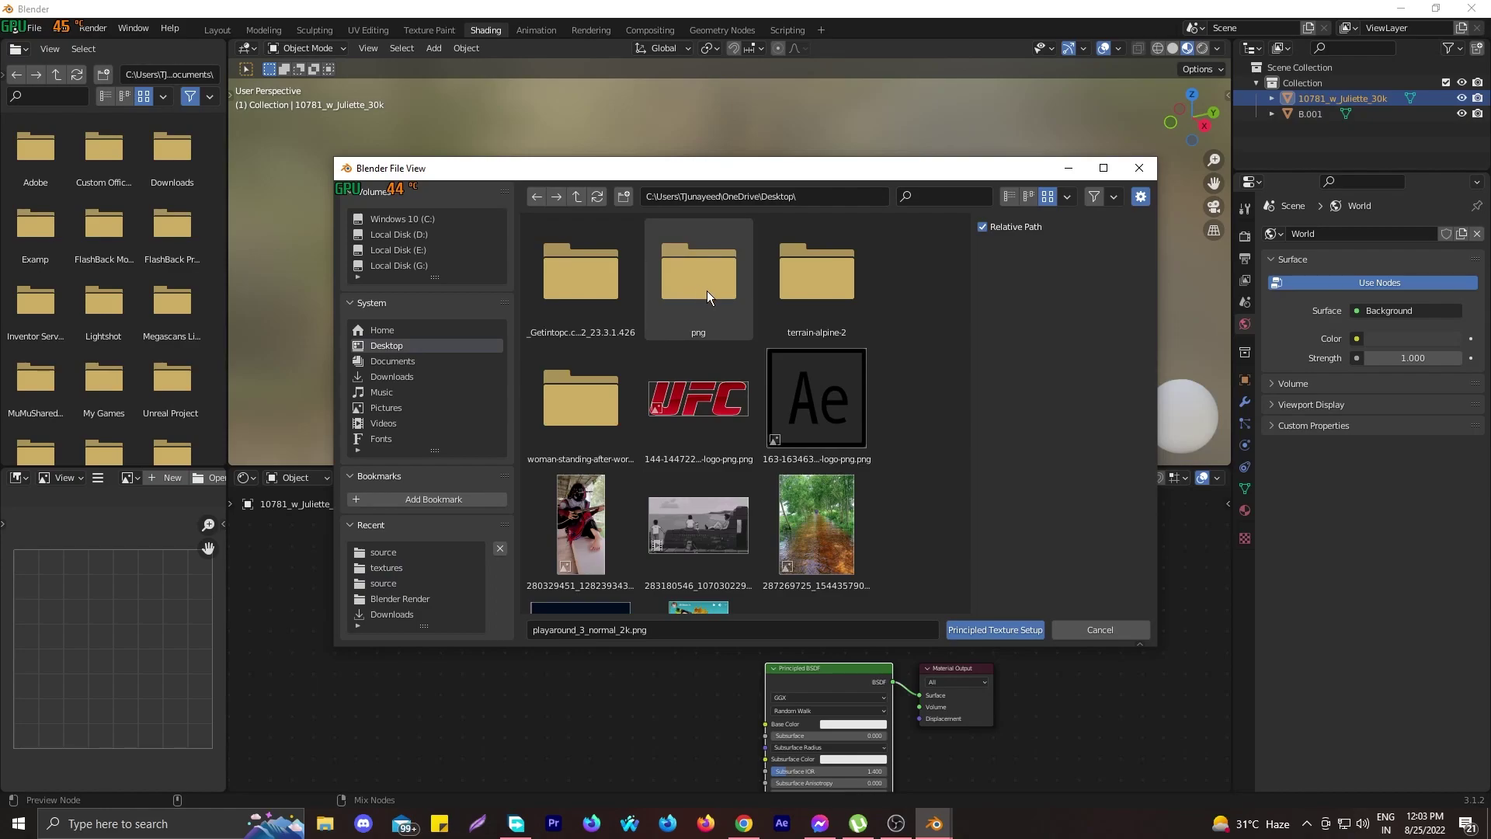
double_click(603, 438)
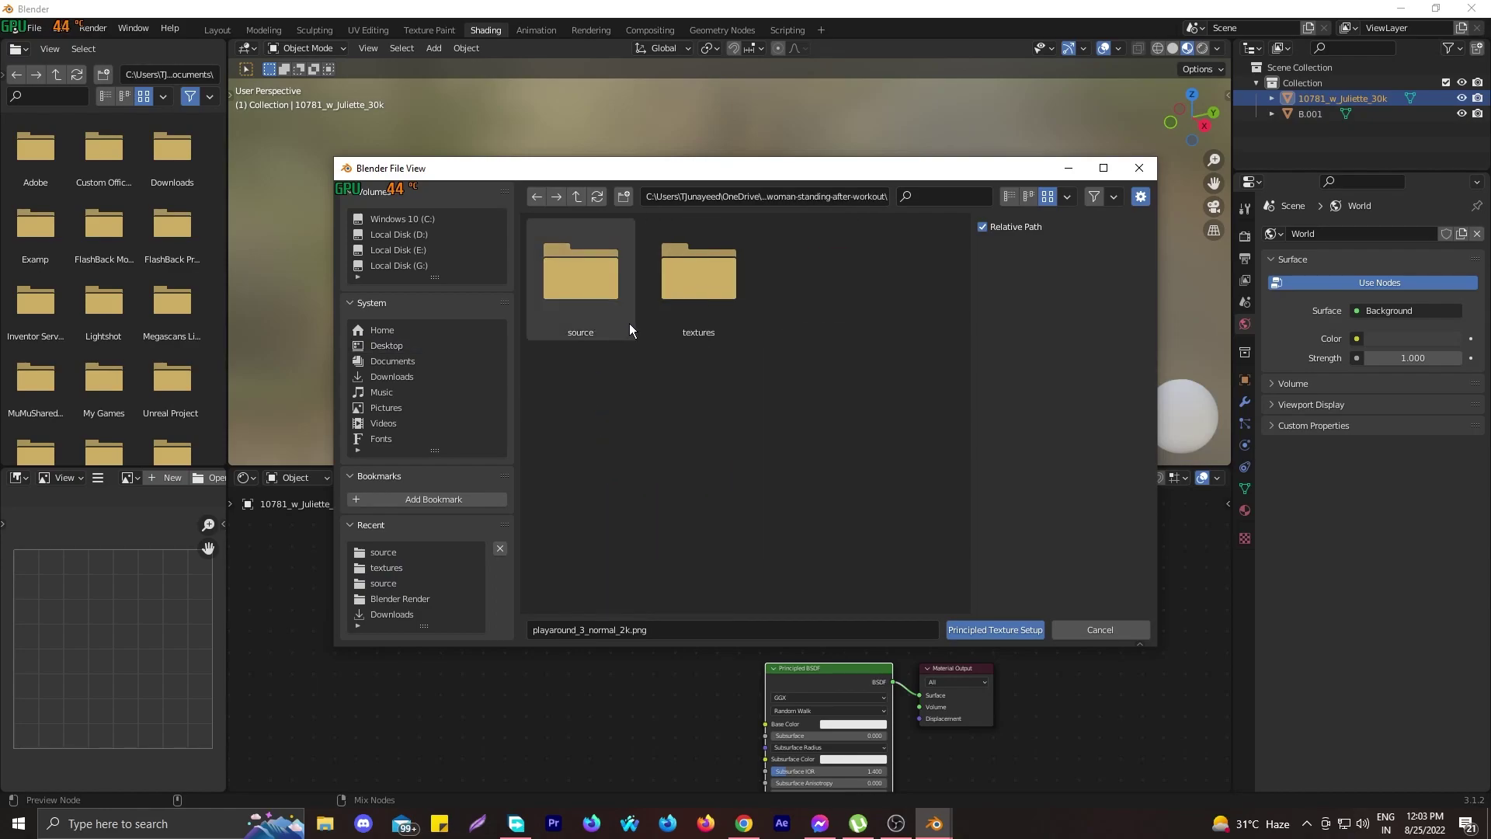
double_click(677, 319)
left_click(566, 314)
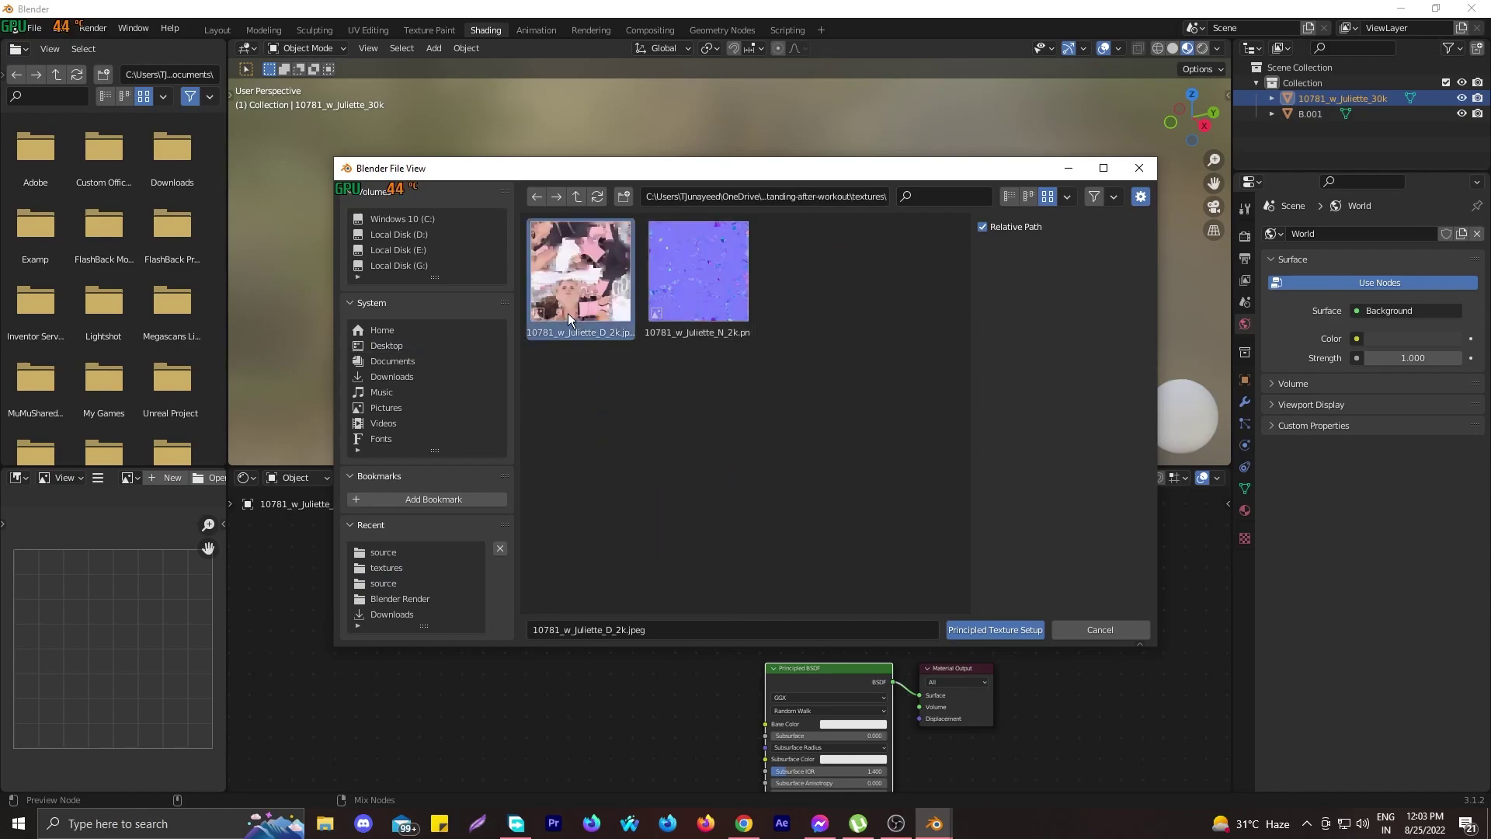
left_click(1010, 629)
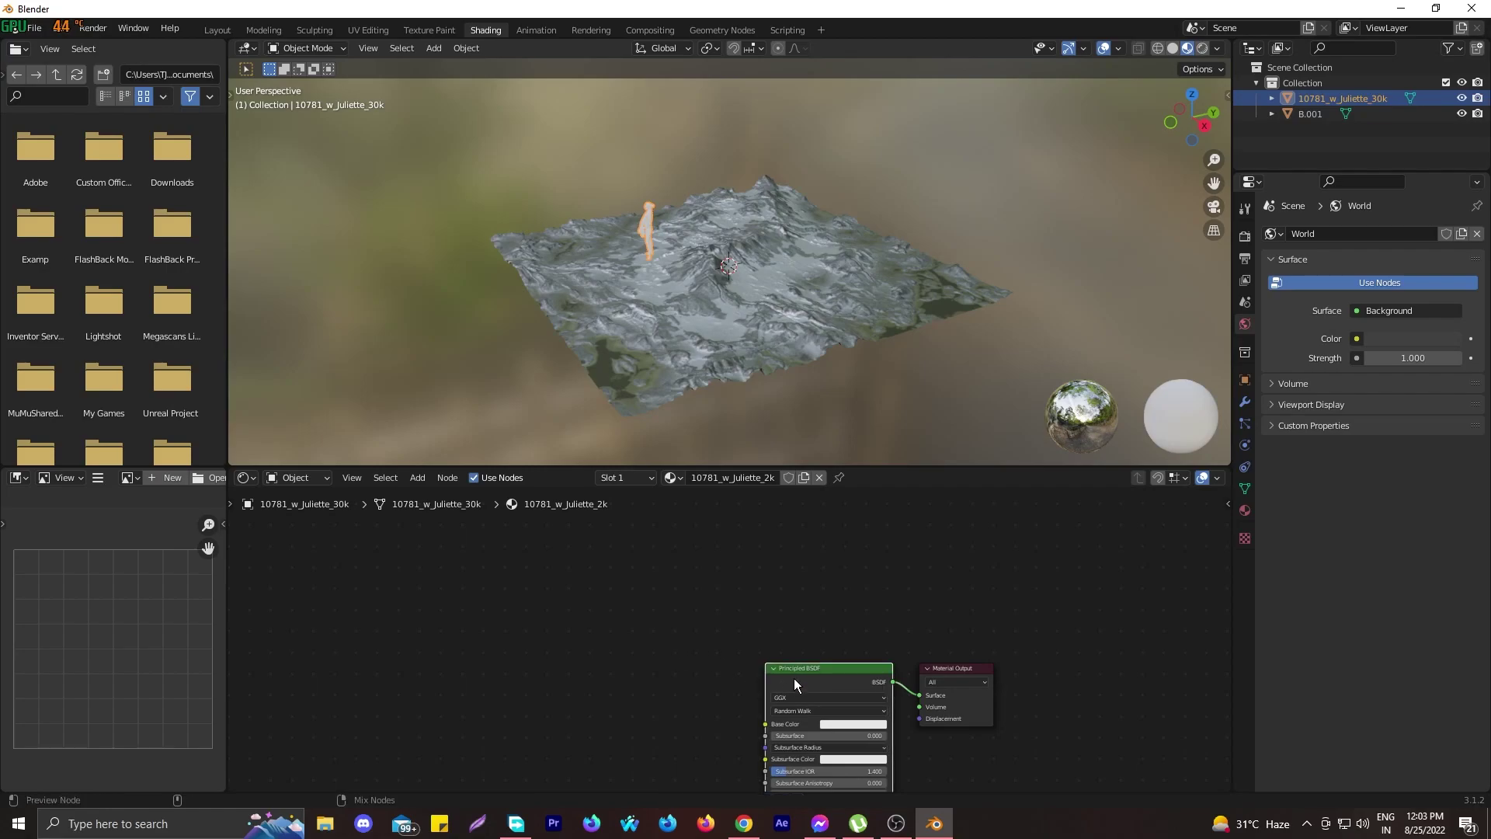
Apply alpine_terrain_2k_color.png and playaround_3_normal_2k.png to the figure's Principled BSDF with Principled Texture Setup, and deselect the figure
key("ctrl+shift+t")
left_click_drag(600, 365, 762, 282)
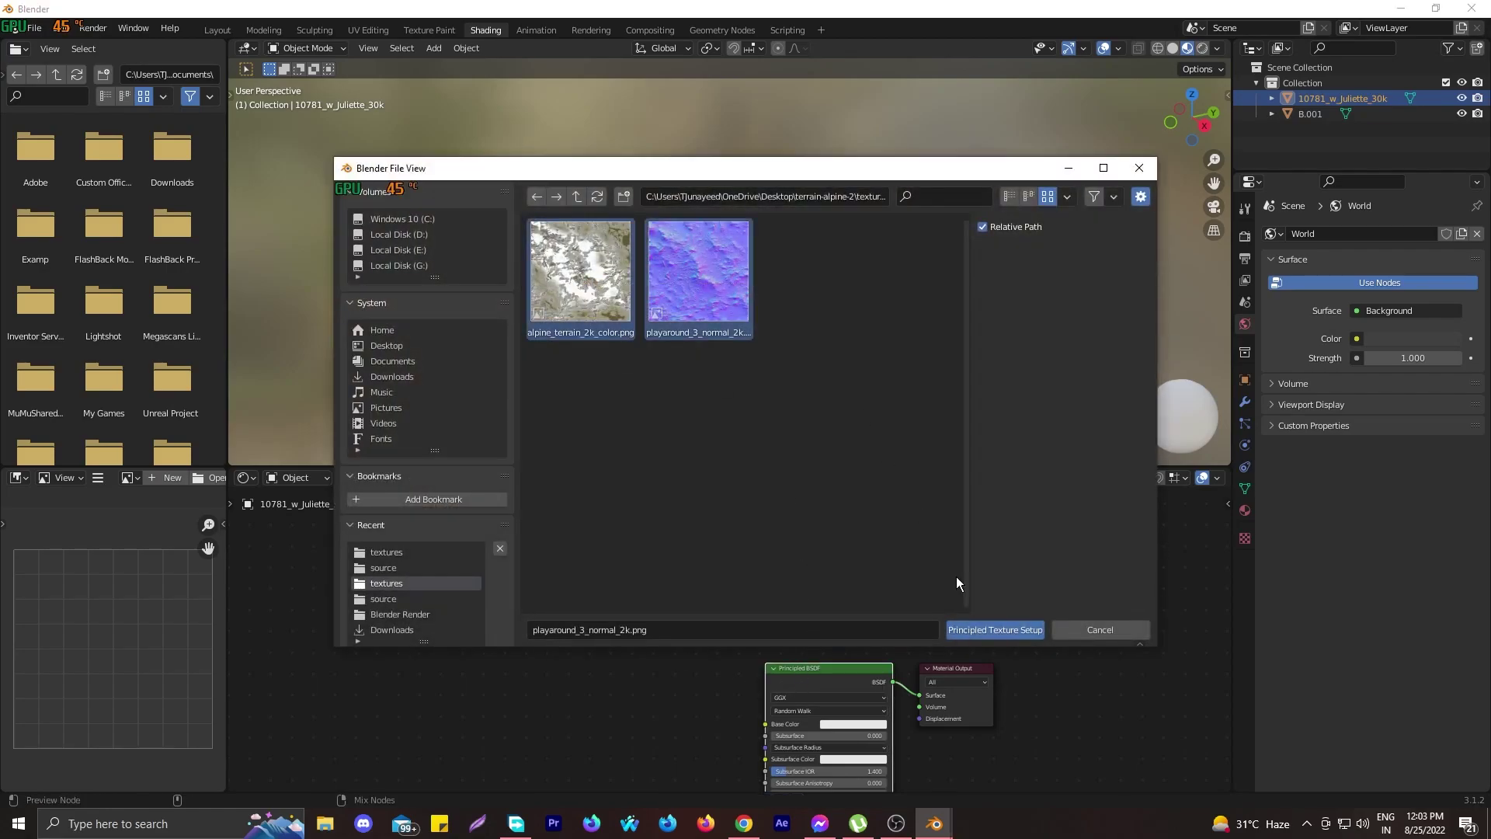
left_click(995, 627)
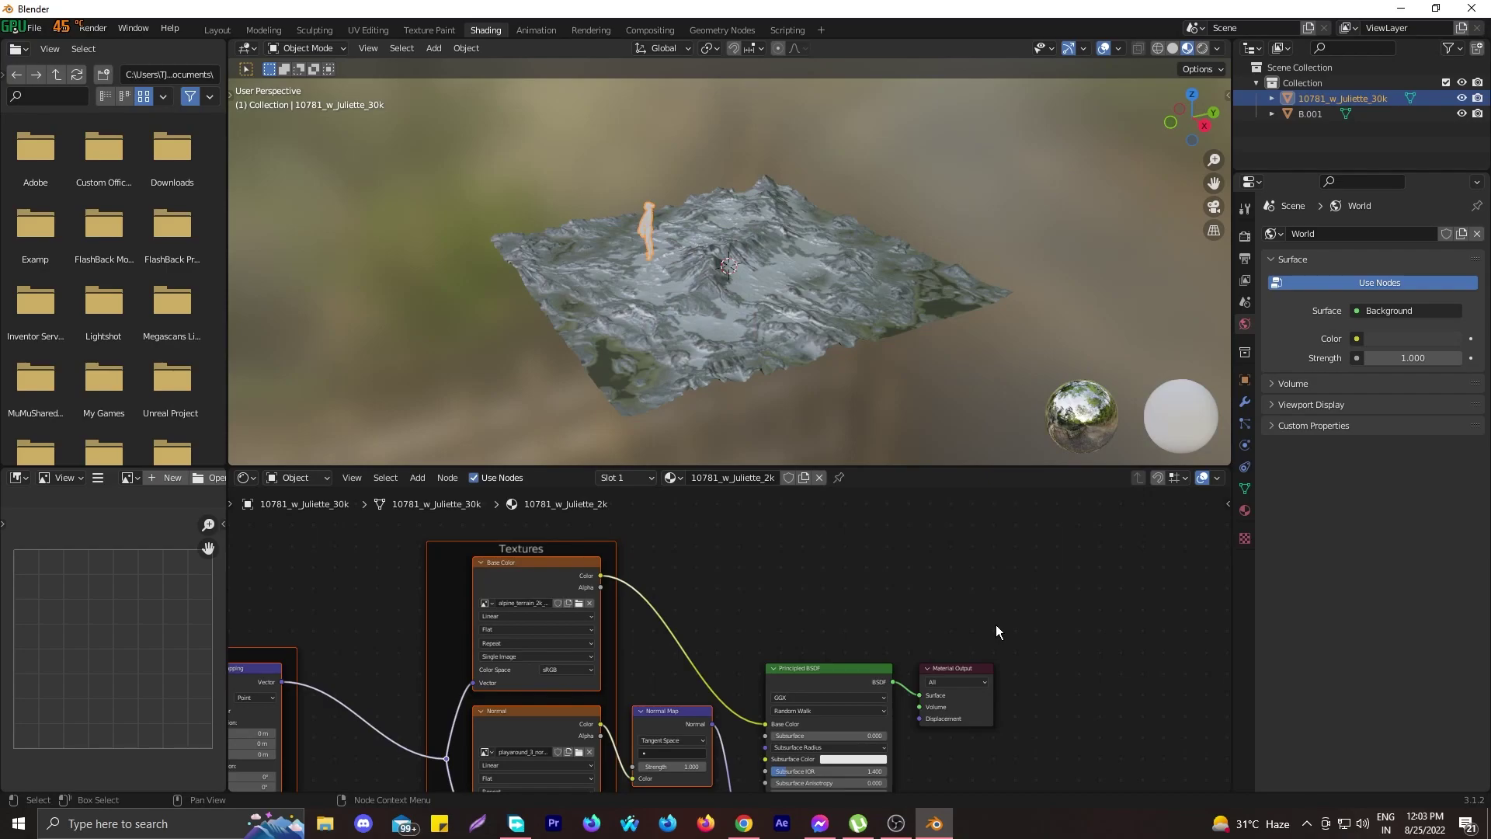
middle_click_drag(688, 308, 868, 259)
scroll(760, 228, "up", 6)
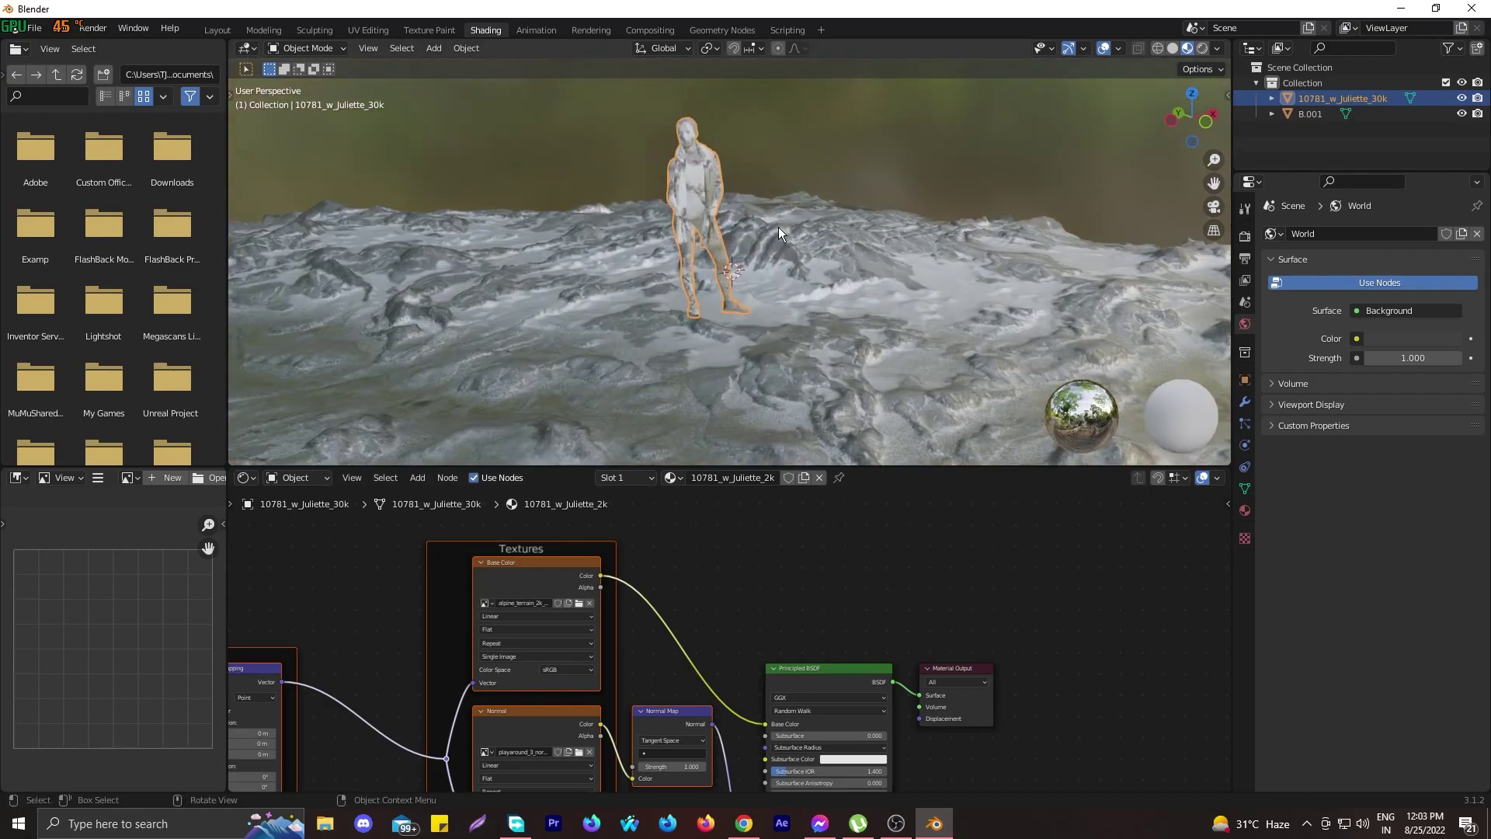
left_click(817, 130)
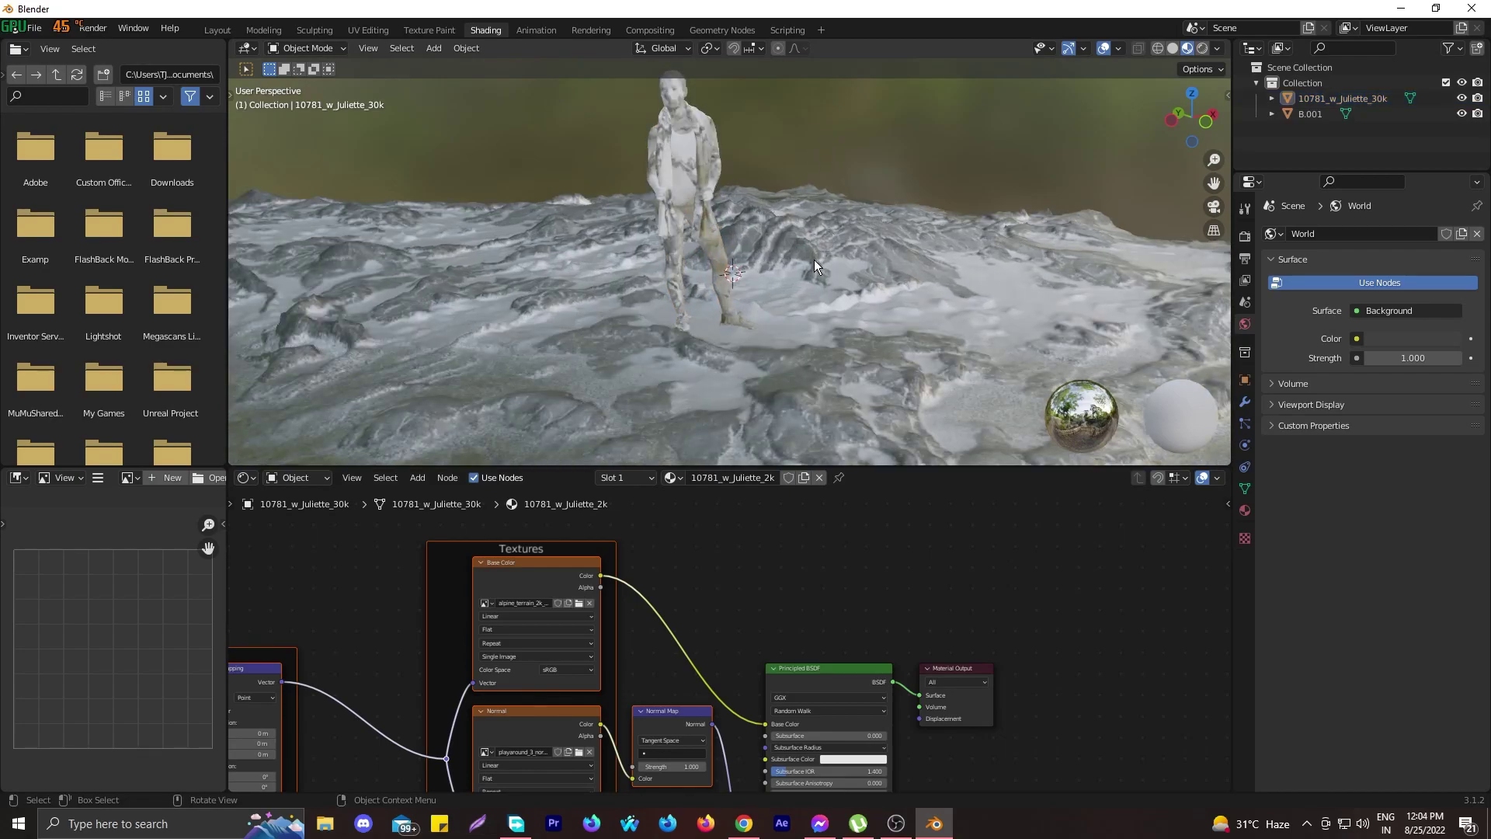
scroll(828, 193, "up", 3)
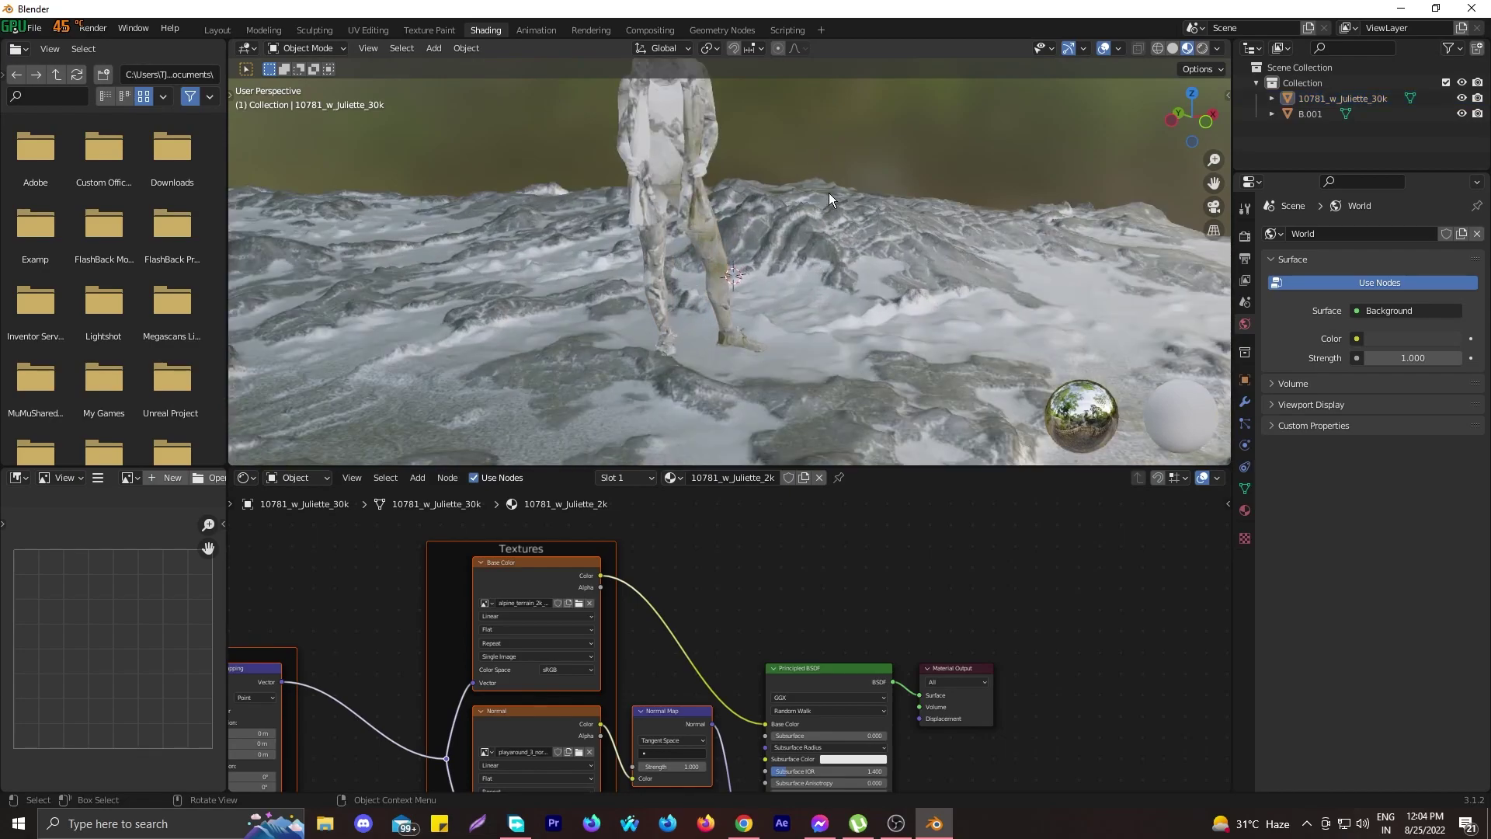
Set the terrain material's Roughness to 1.000 and deselect the terrain
left_click(815, 334)
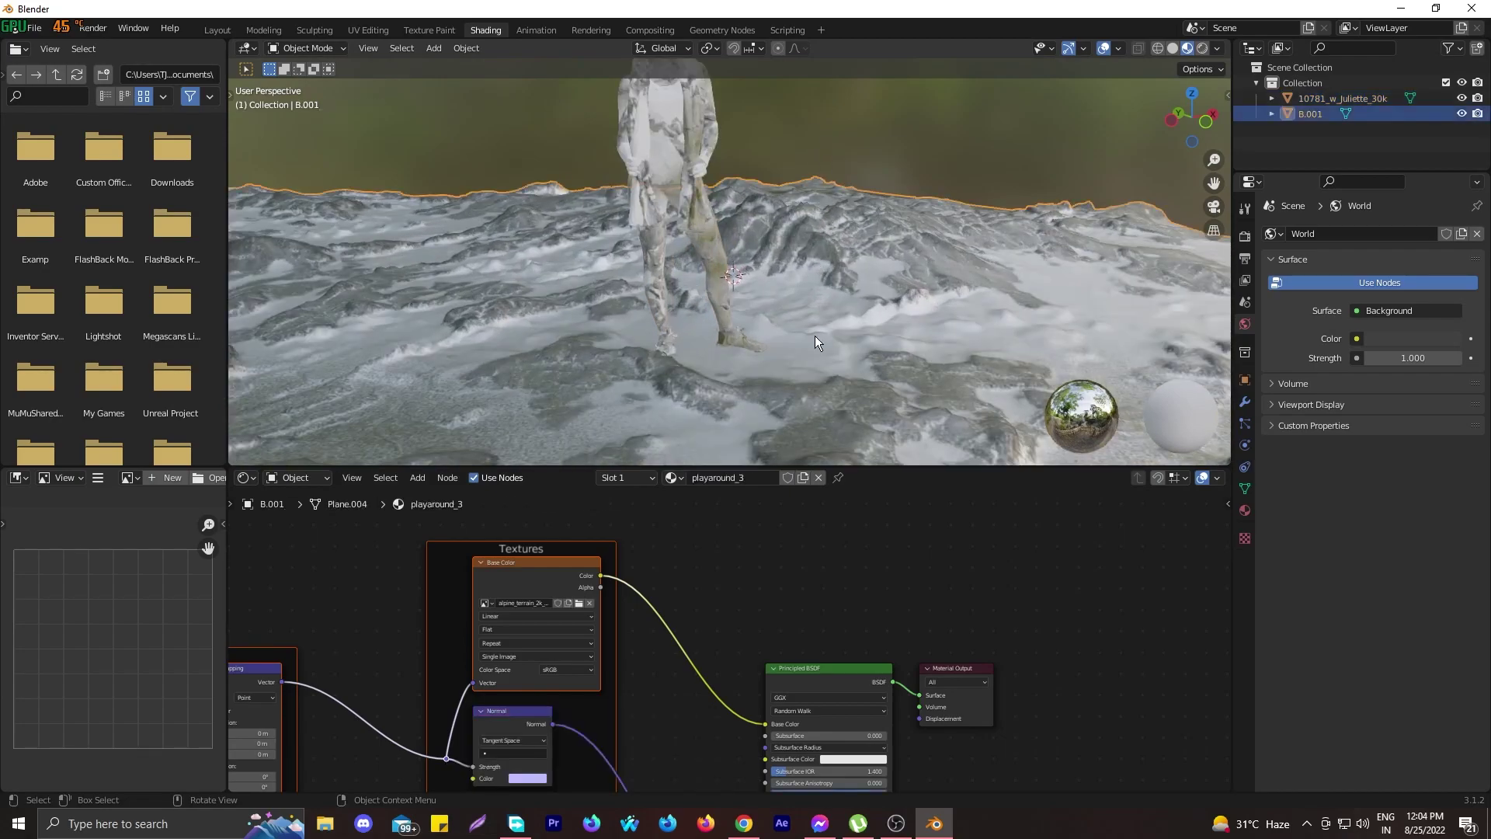
left_click(1244, 510)
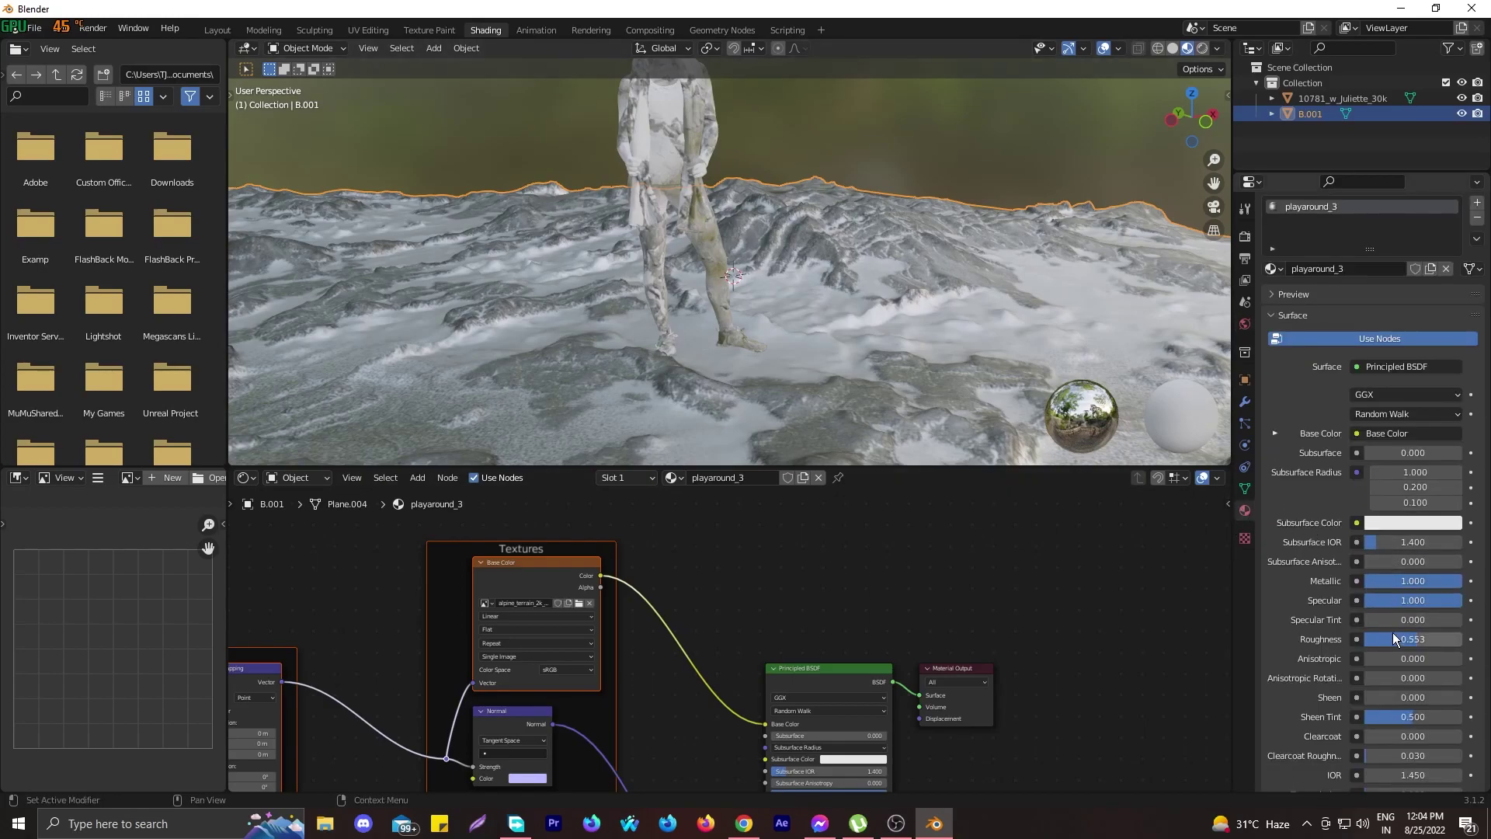
left_click_drag(1388, 638, 1460, 639)
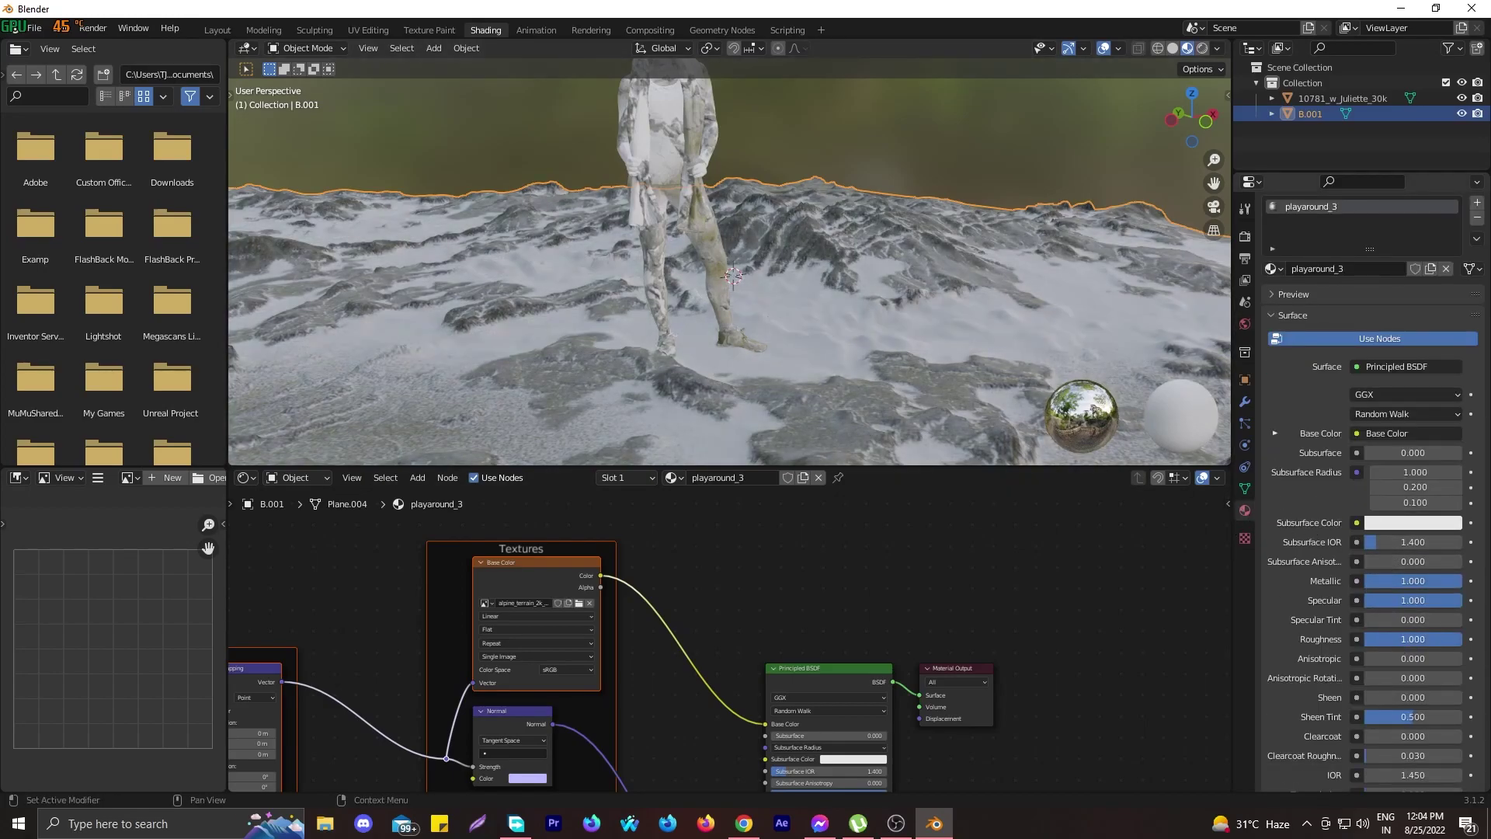
left_click(939, 171)
scroll(878, 241, "down", 5)
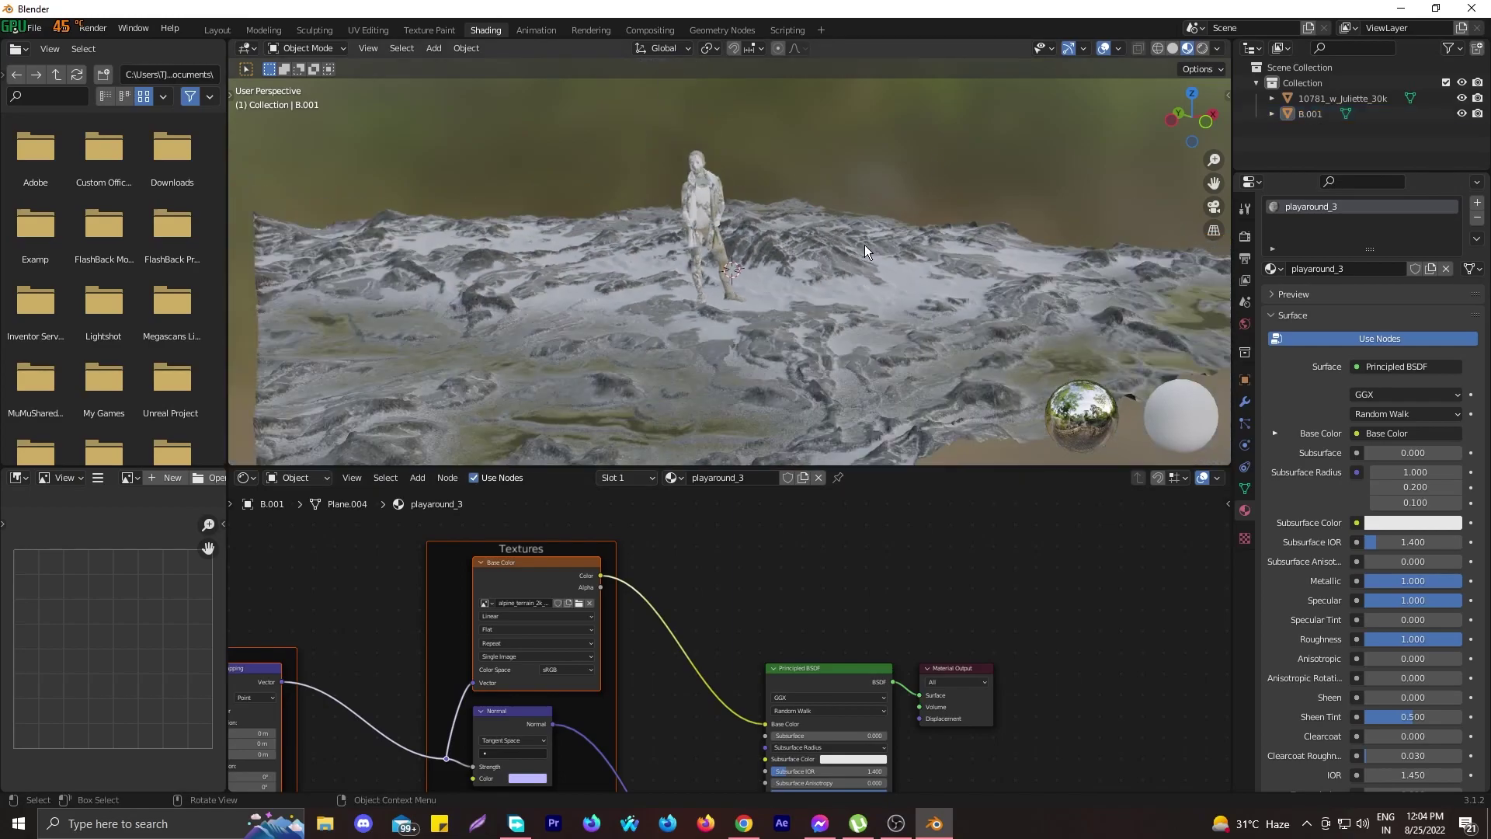
middle_click_drag(865, 245, 866, 231)
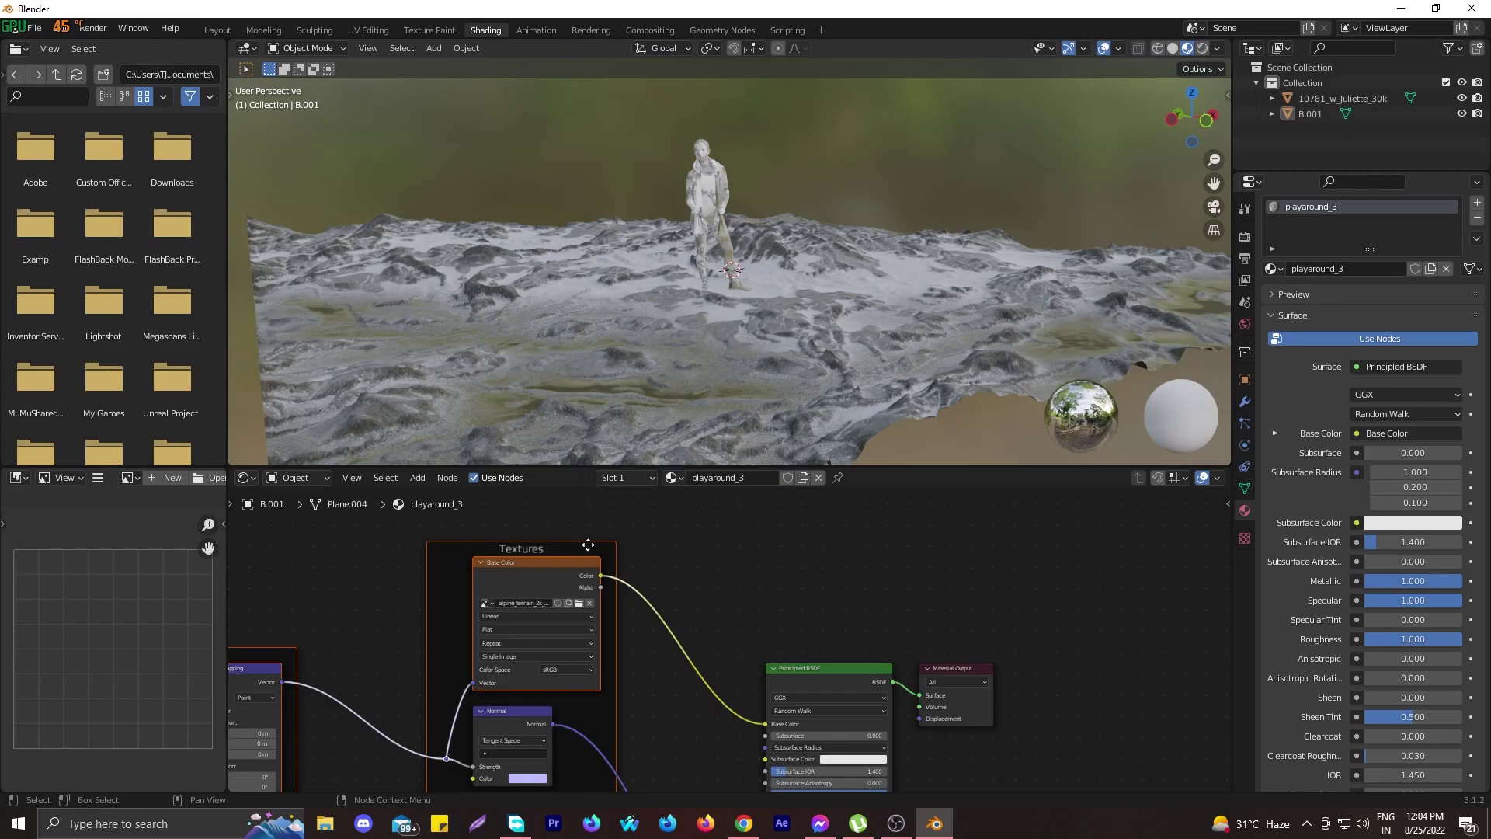
Switch the viewport to Rendered shading and add a point light to the scene
left_click(1202, 49)
middle_click_drag(806, 185, 800, 200)
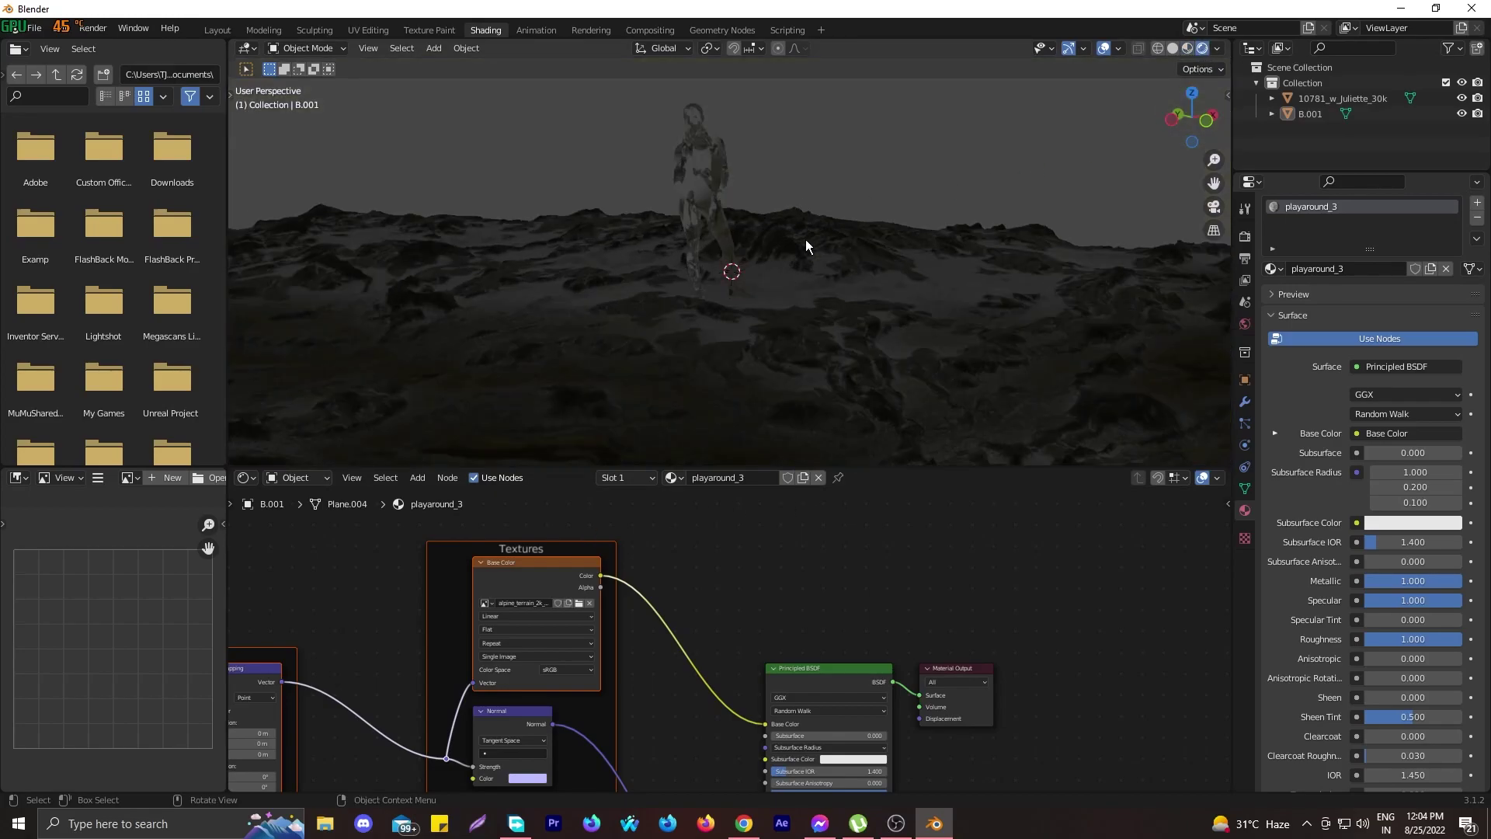
key("shift+a")
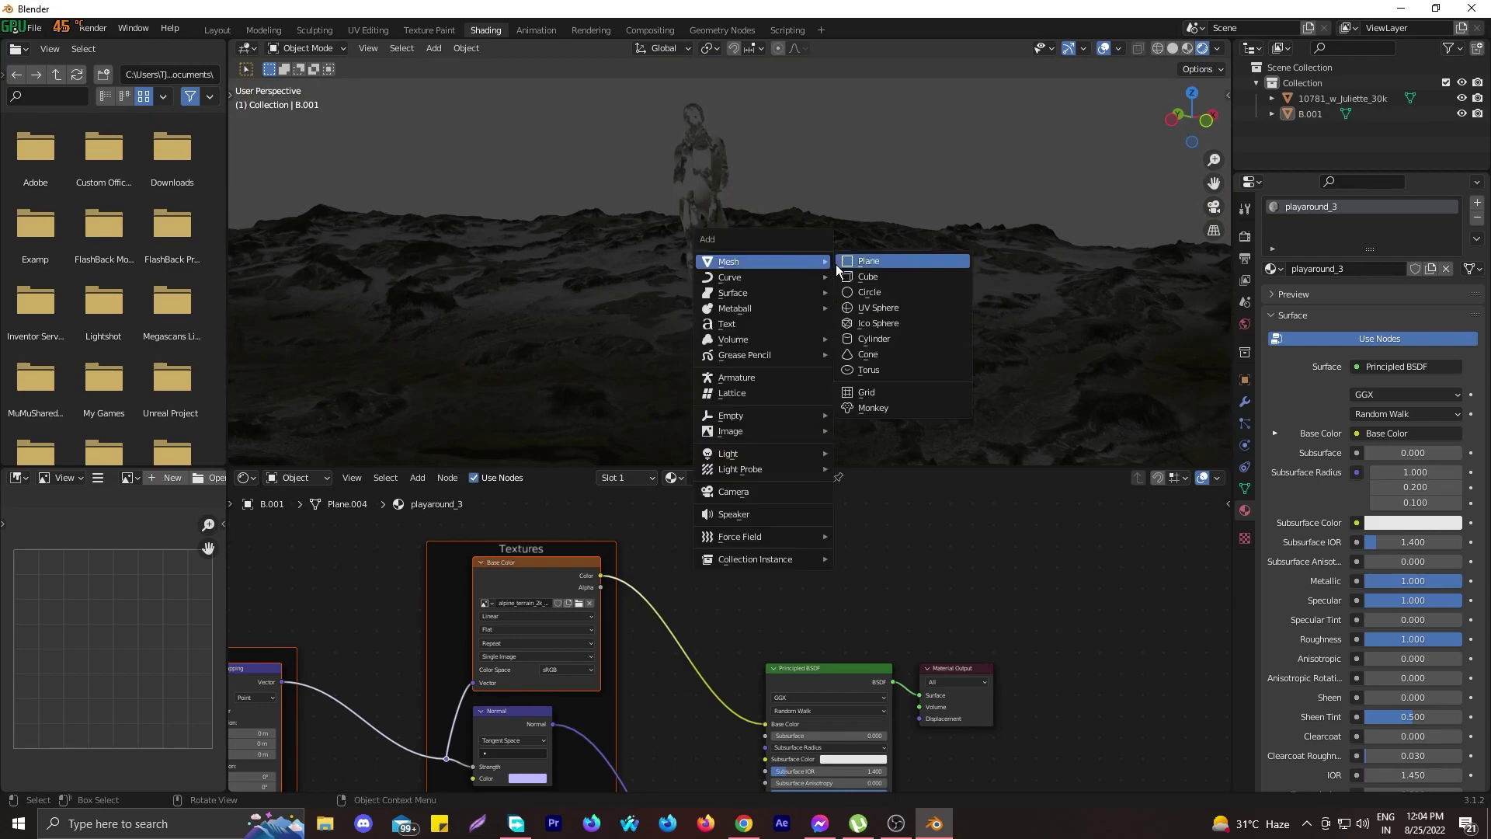
mouse_move(776, 454)
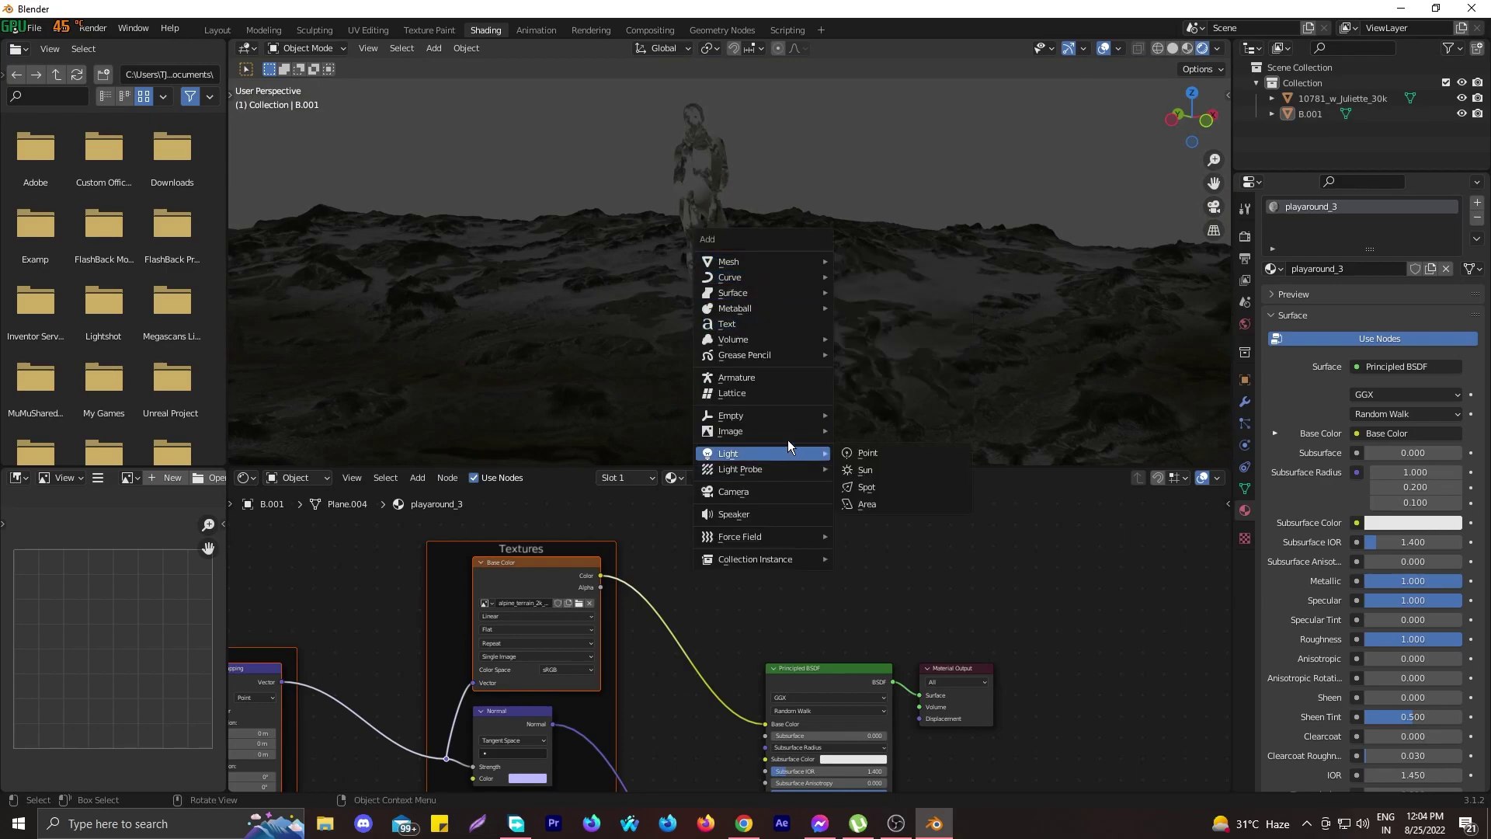
left_click(882, 459)
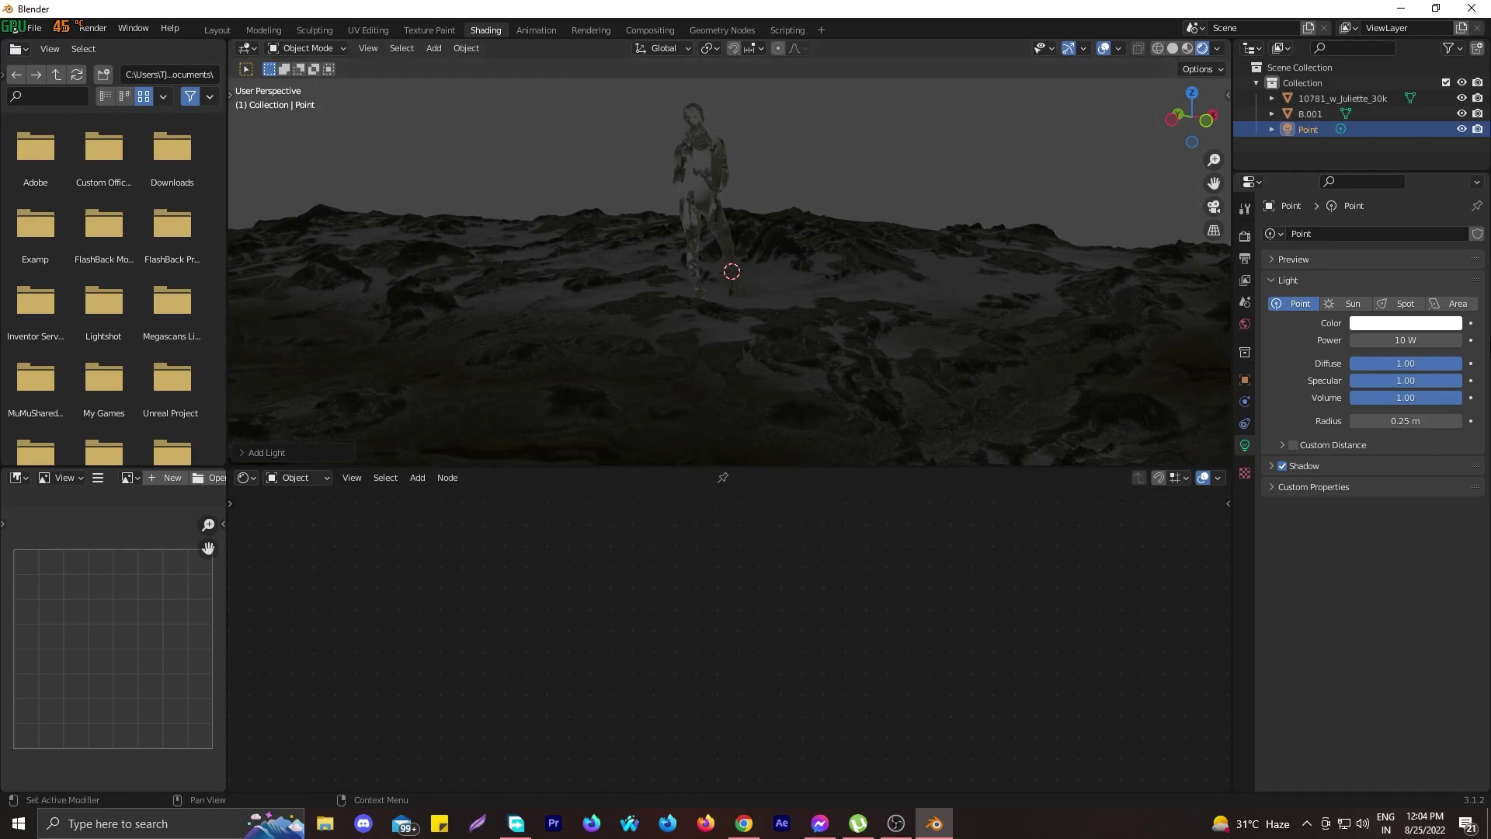
Set the point light's power to 10000 W and its color to bright red
left_click(1418, 339)
type("1")
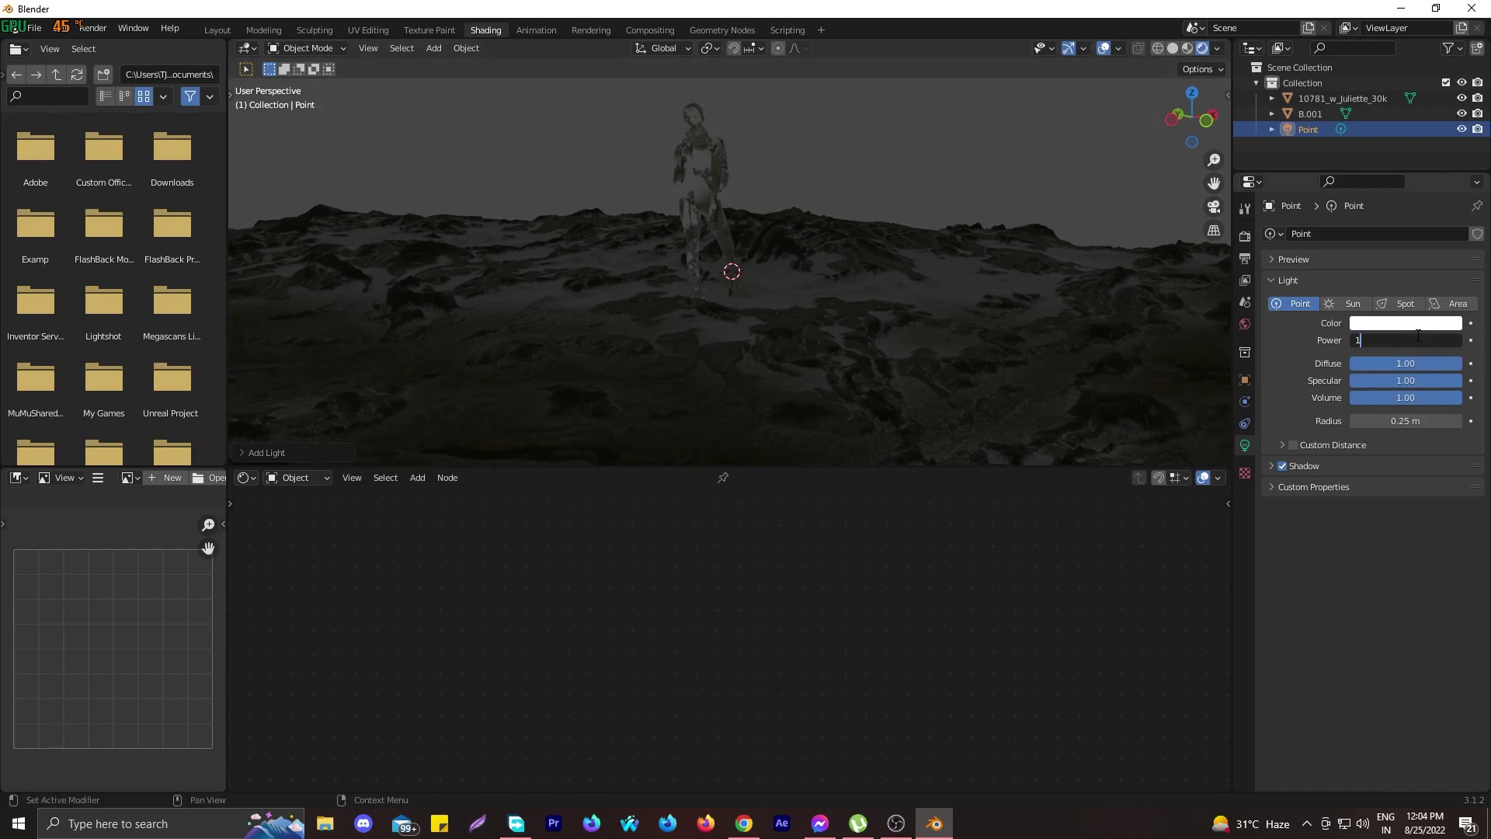
key("Return")
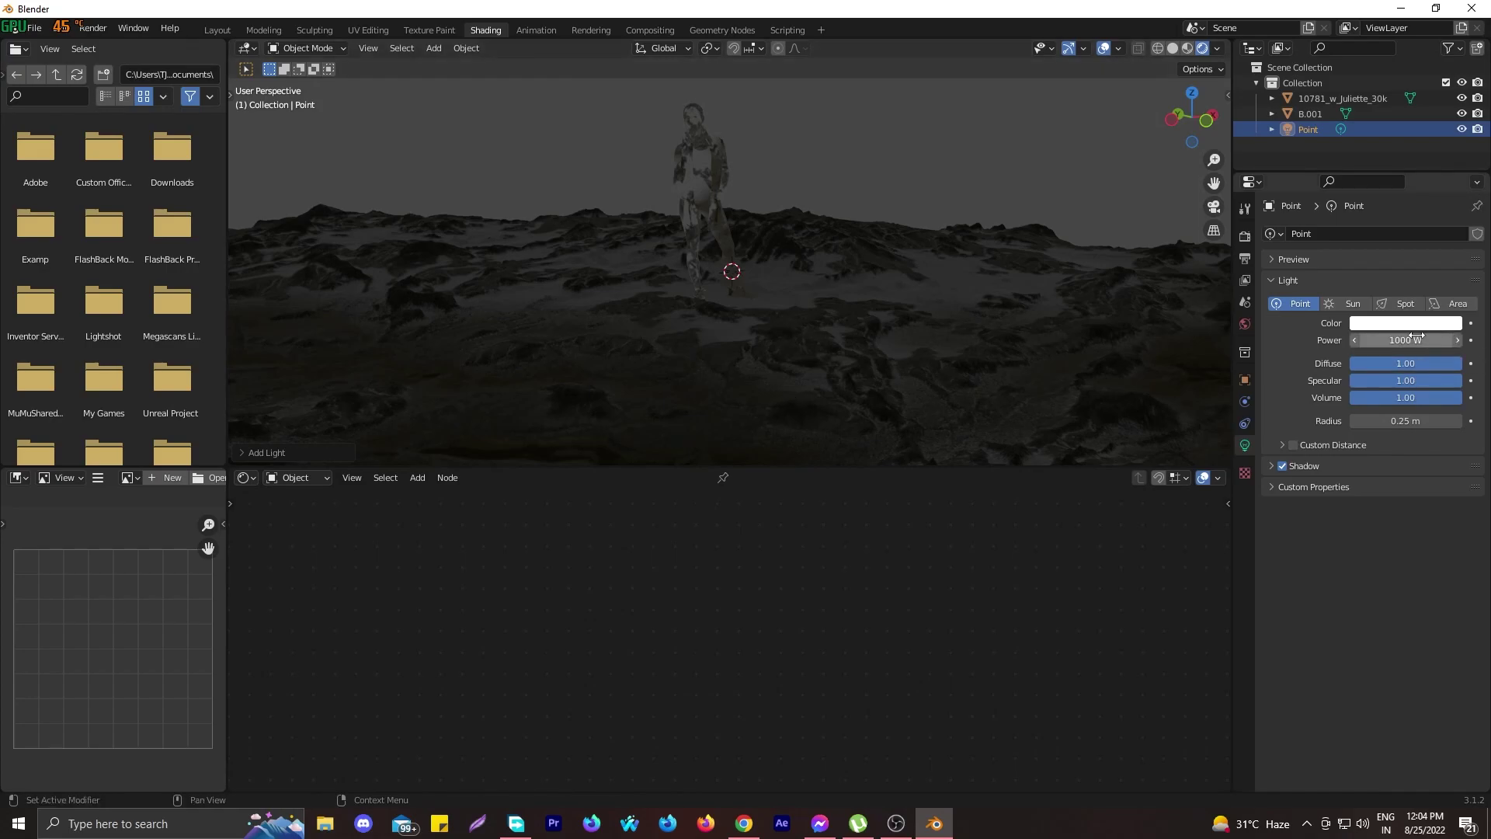
left_click(1417, 339)
type("1")
key("Return")
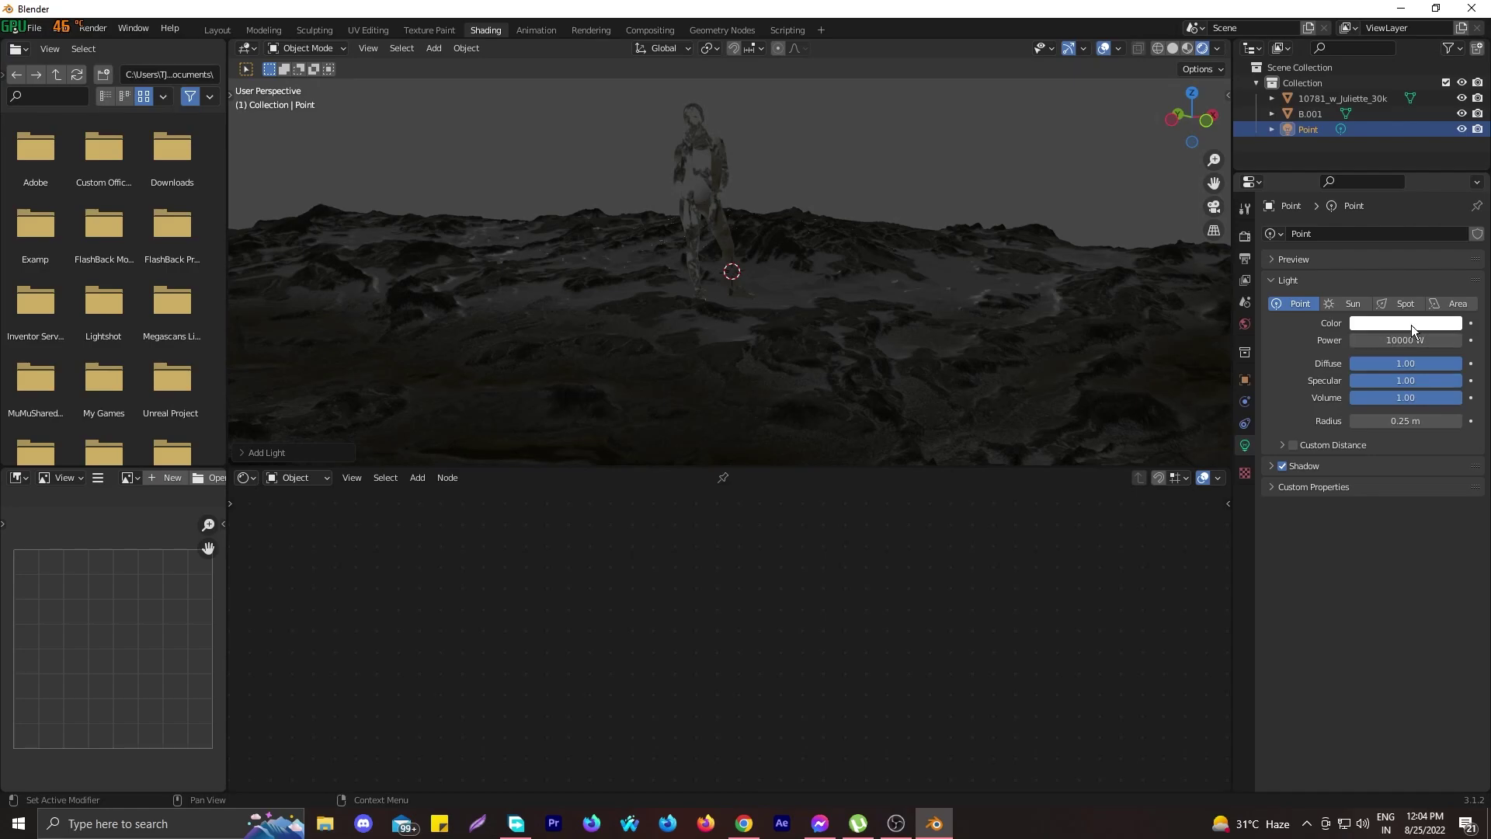
left_click(1407, 323)
left_click_drag(1341, 160, 1385, 230)
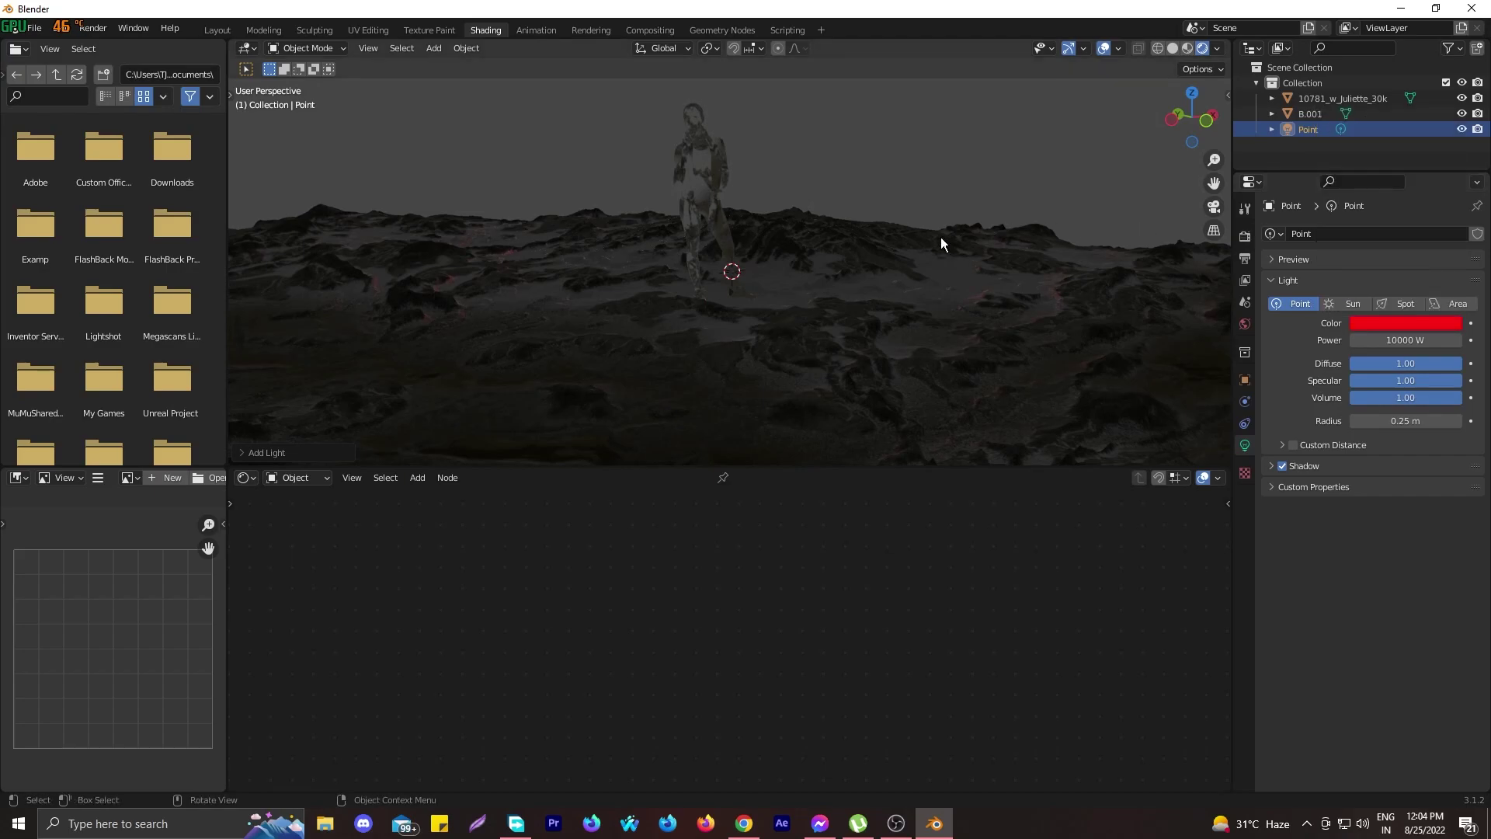
Raise the red point light along Z above the terrain and shift it along X to the open area beside the figure
key("g")
key("z")
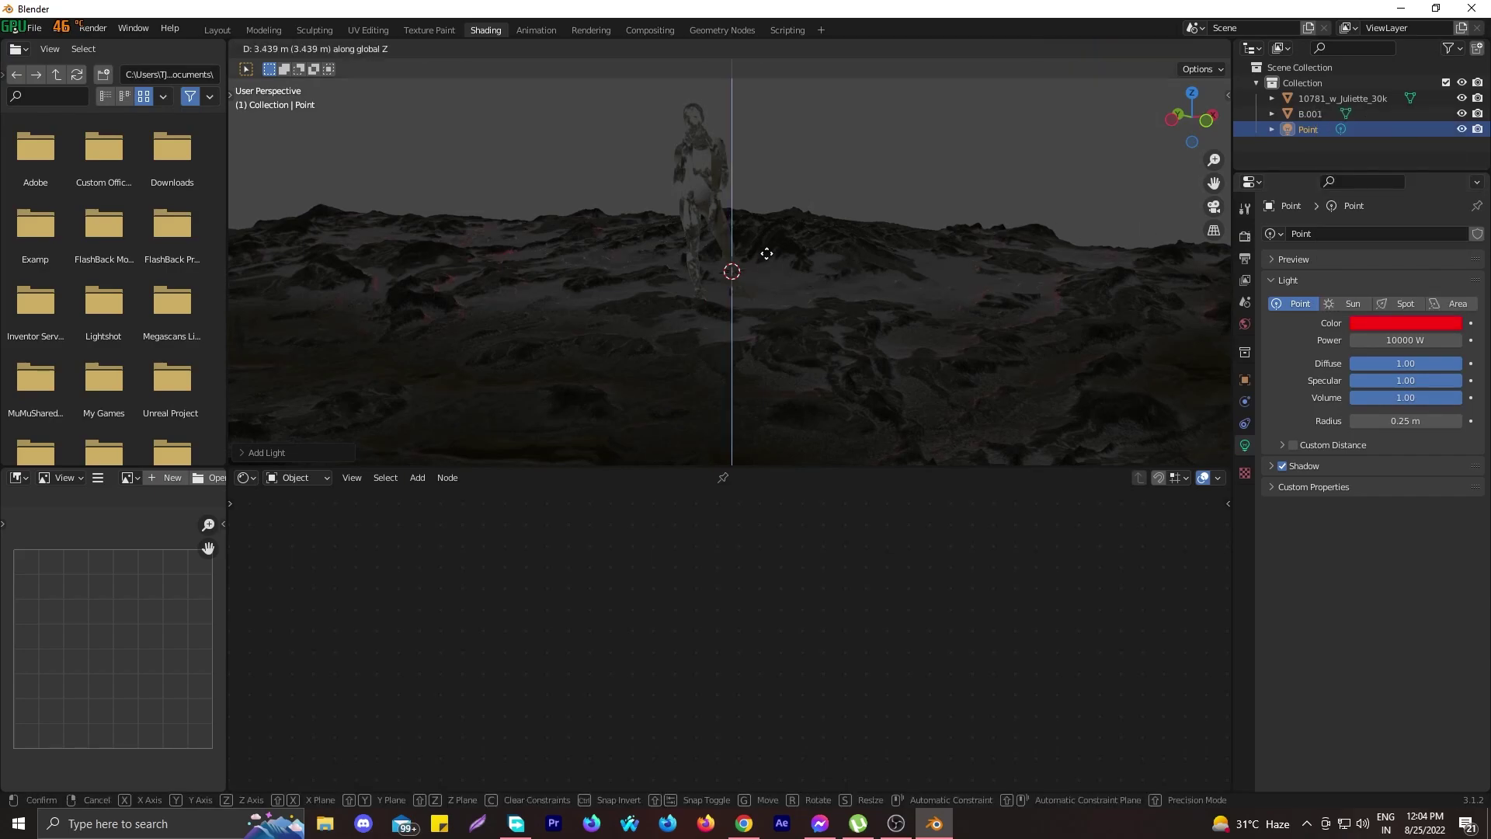
left_click(773, 186)
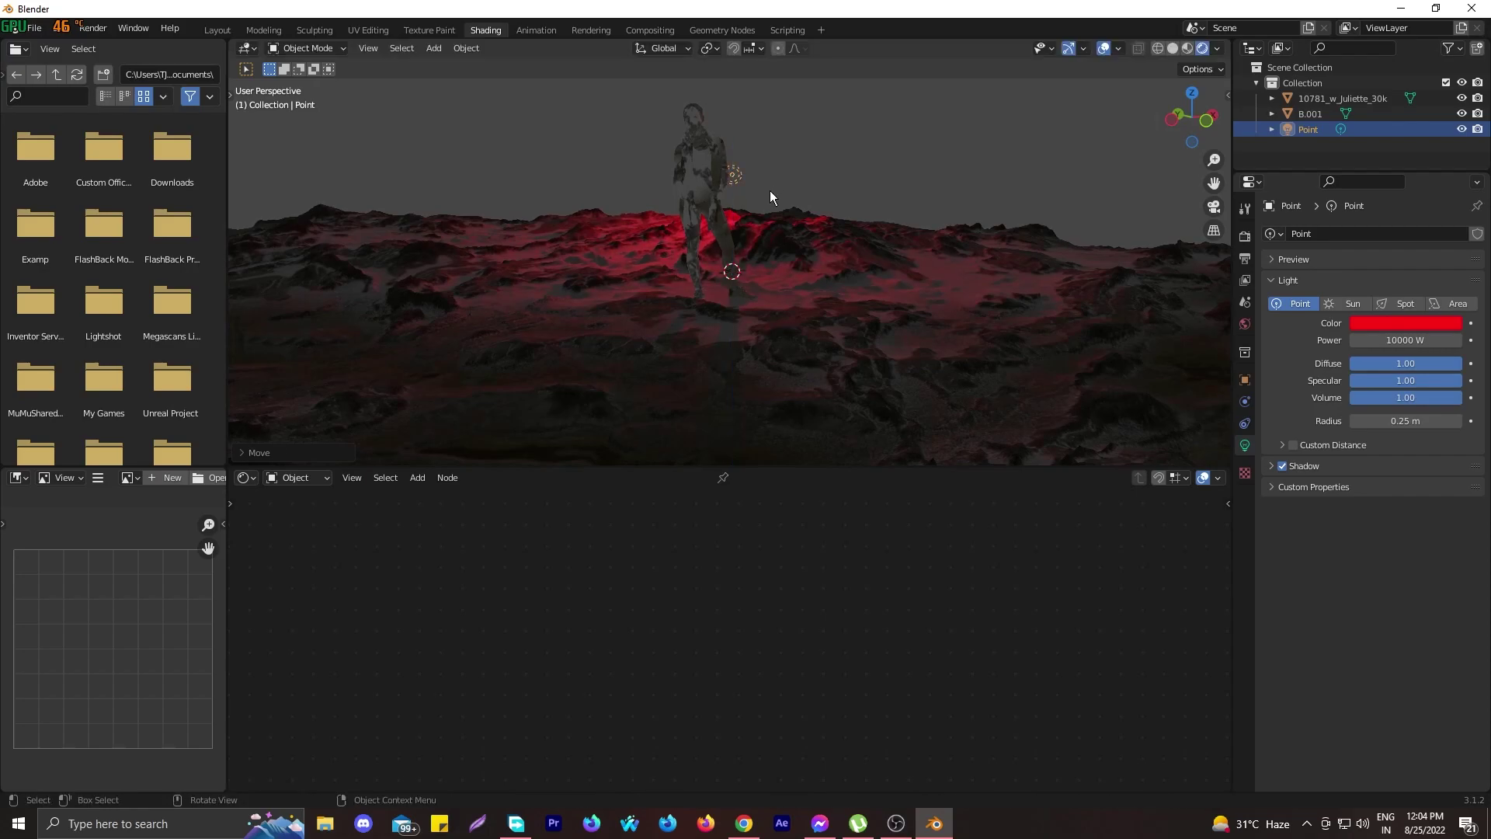
key("g")
key("x")
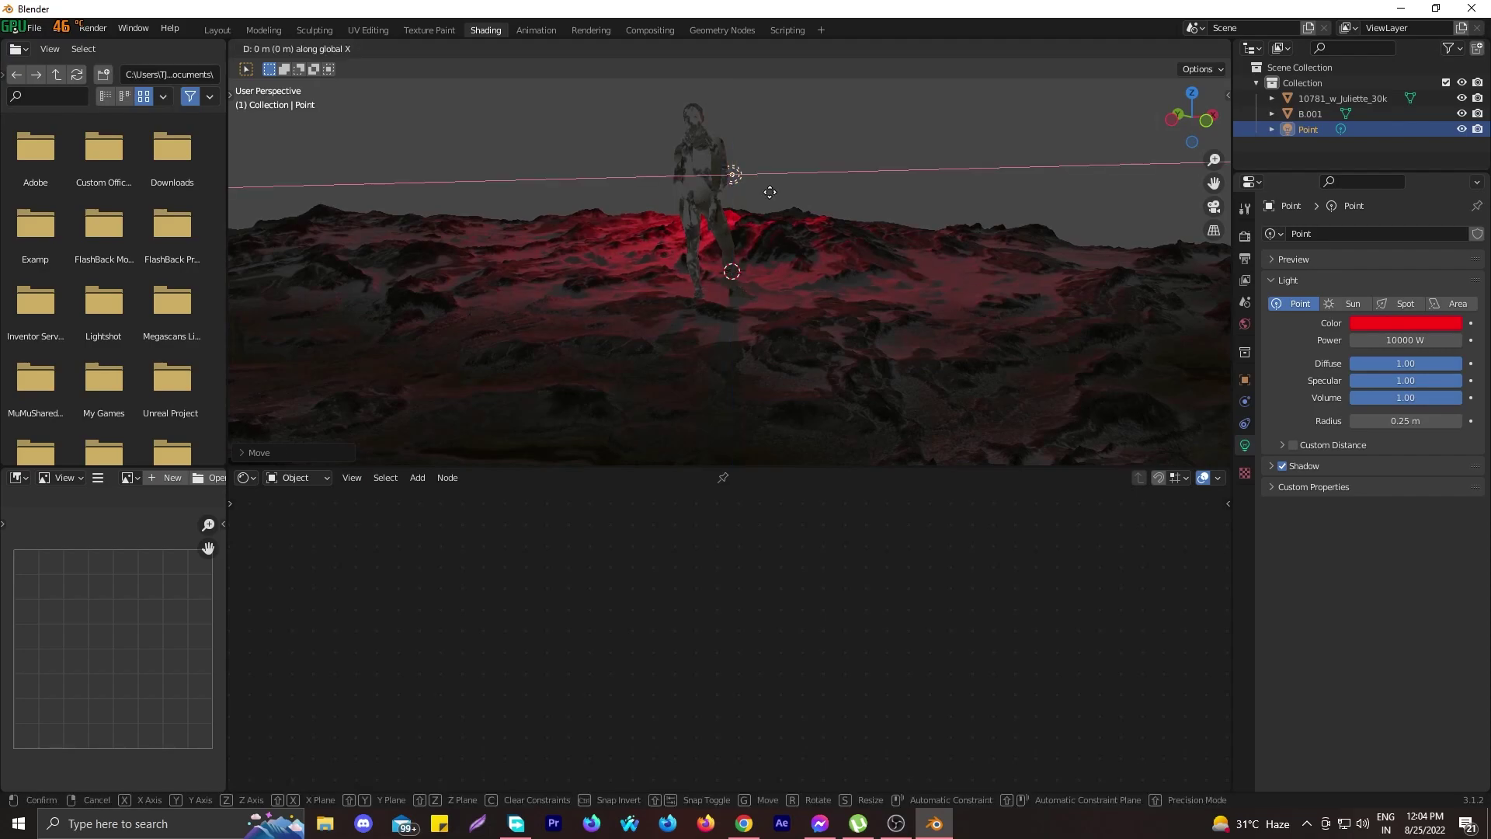
left_click(612, 135)
Shift the red point light along global X on the open ground beside the figure
key("g")
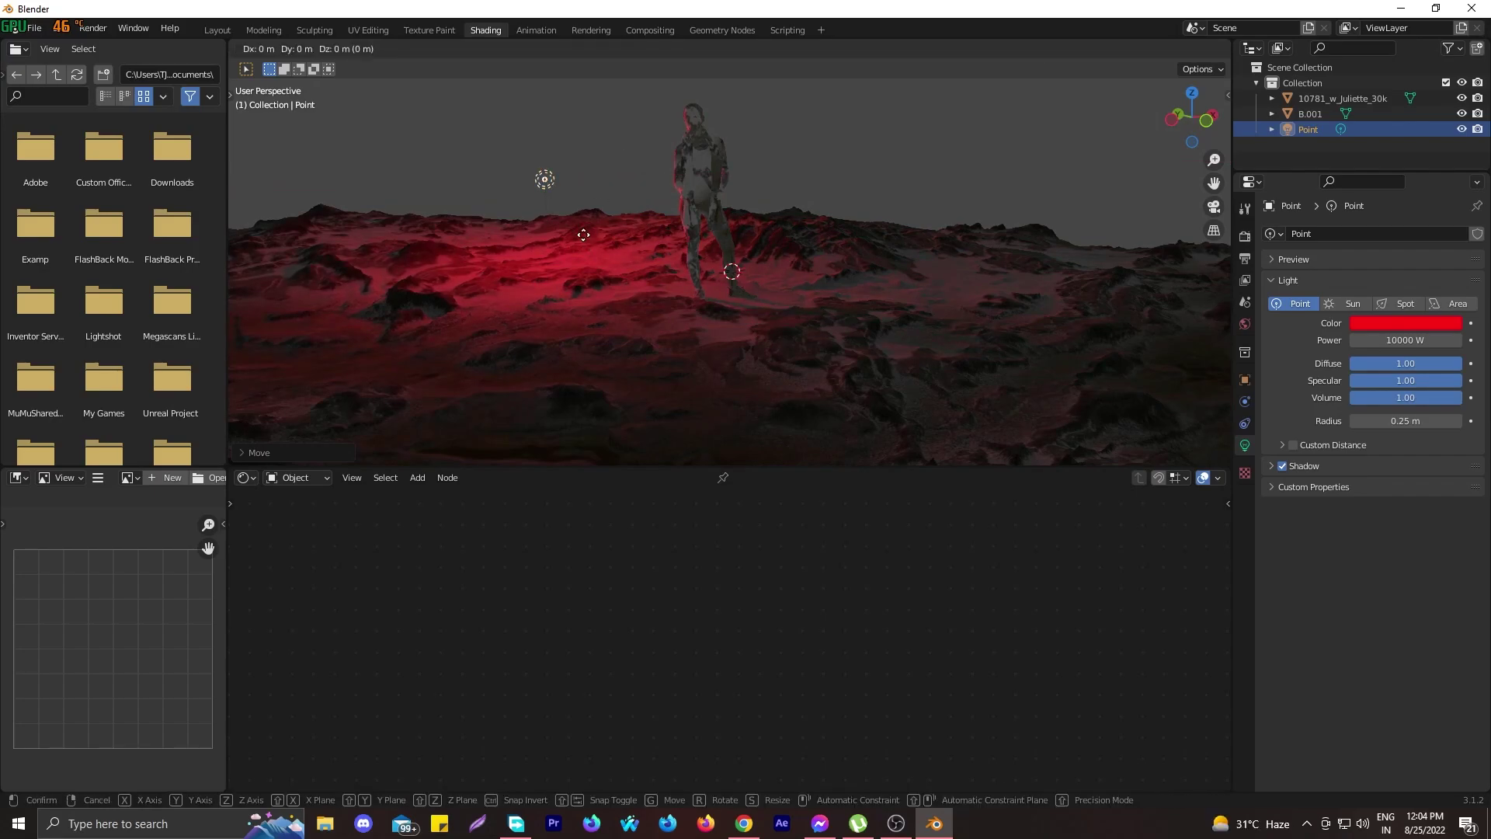
key("x")
left_click(602, 412)
middle_click_drag(618, 379, 585, 300)
Move the red point light freely near the figure and raise it along Z to just above the terrain
key("g")
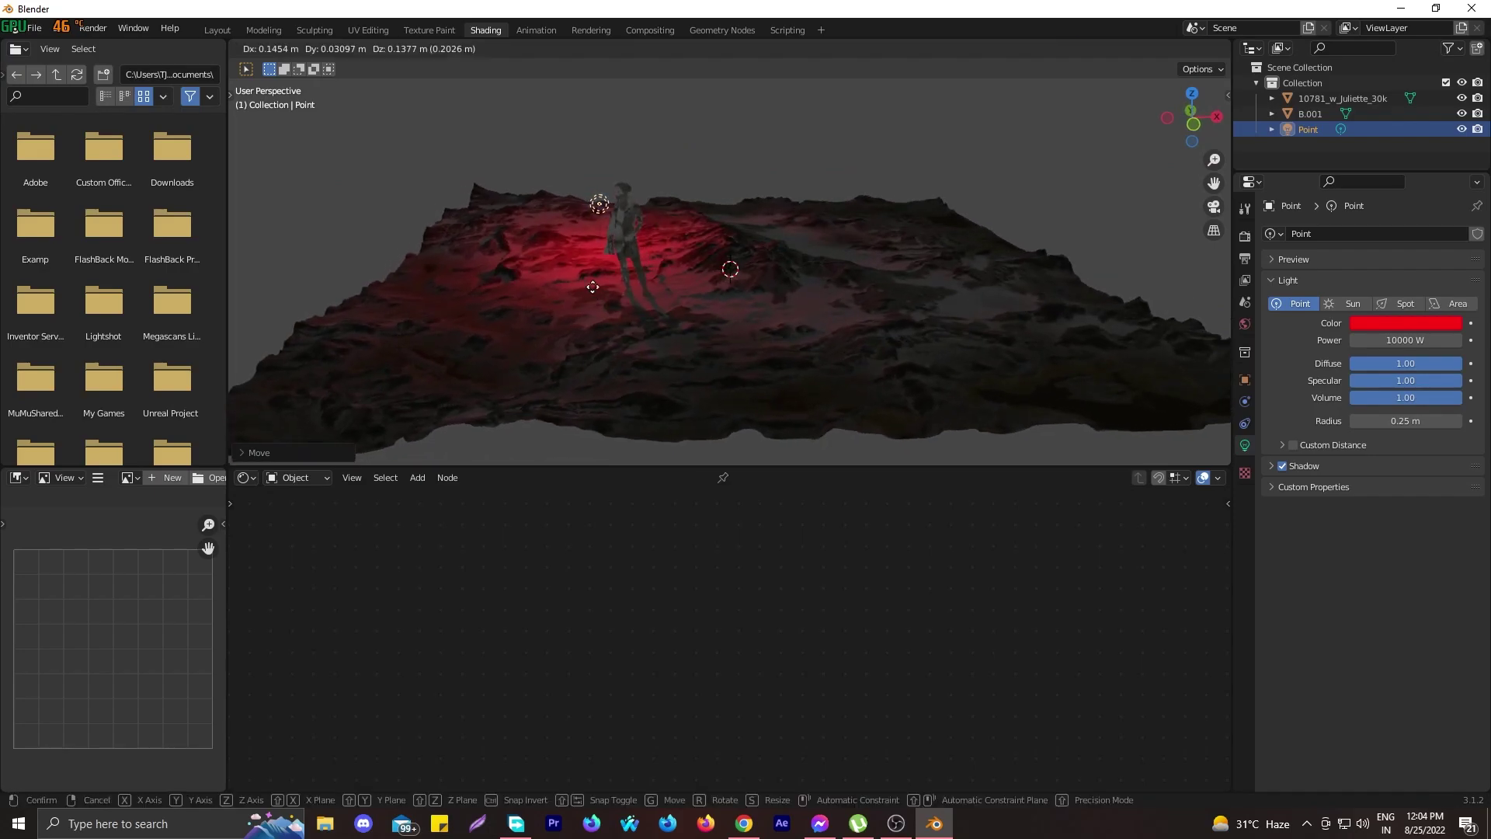
left_click(594, 401)
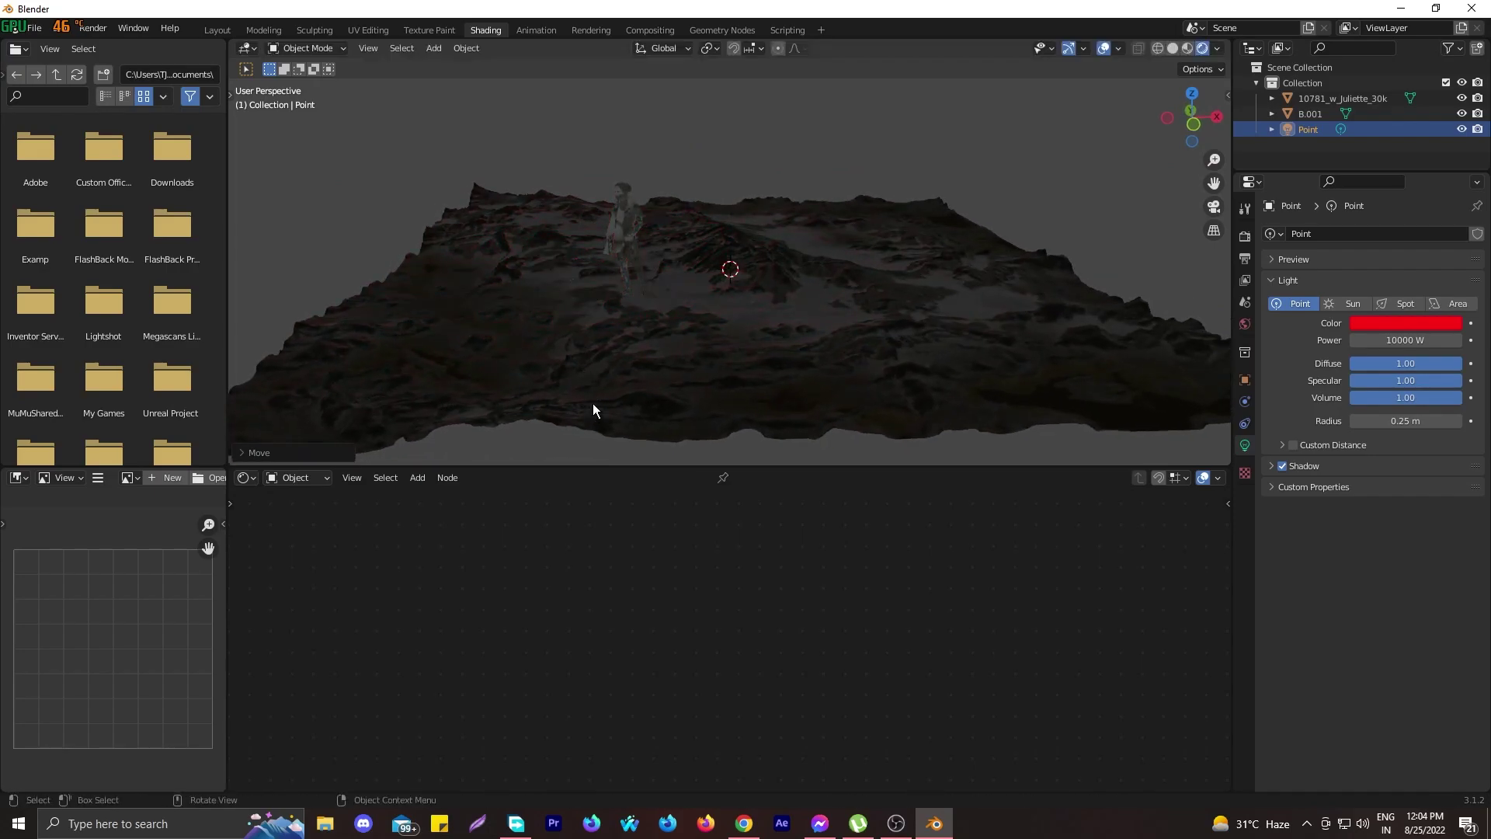
key("z")
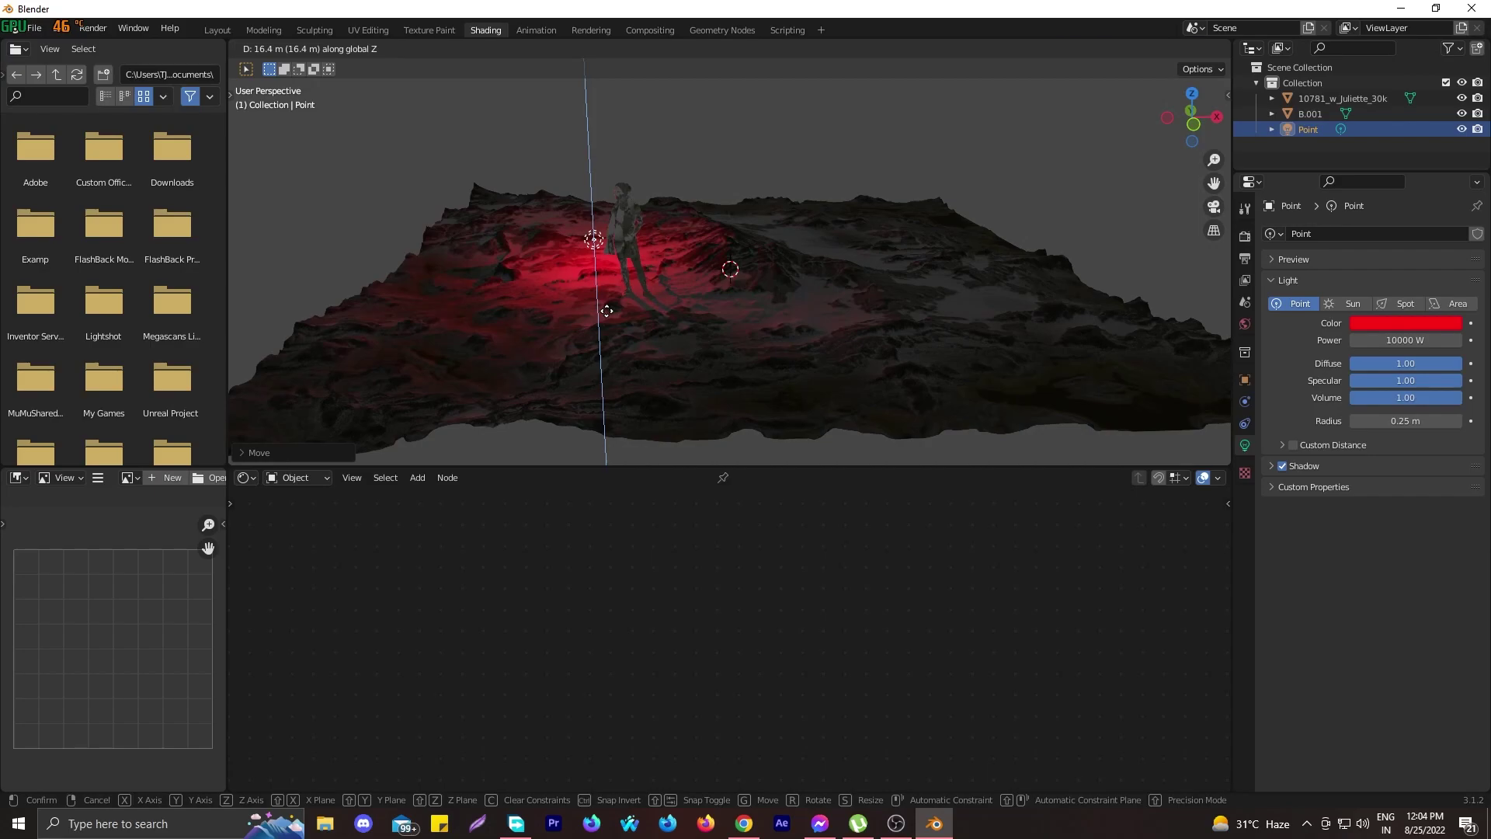
left_click(596, 247)
middle_click_drag(596, 247, 736, 237)
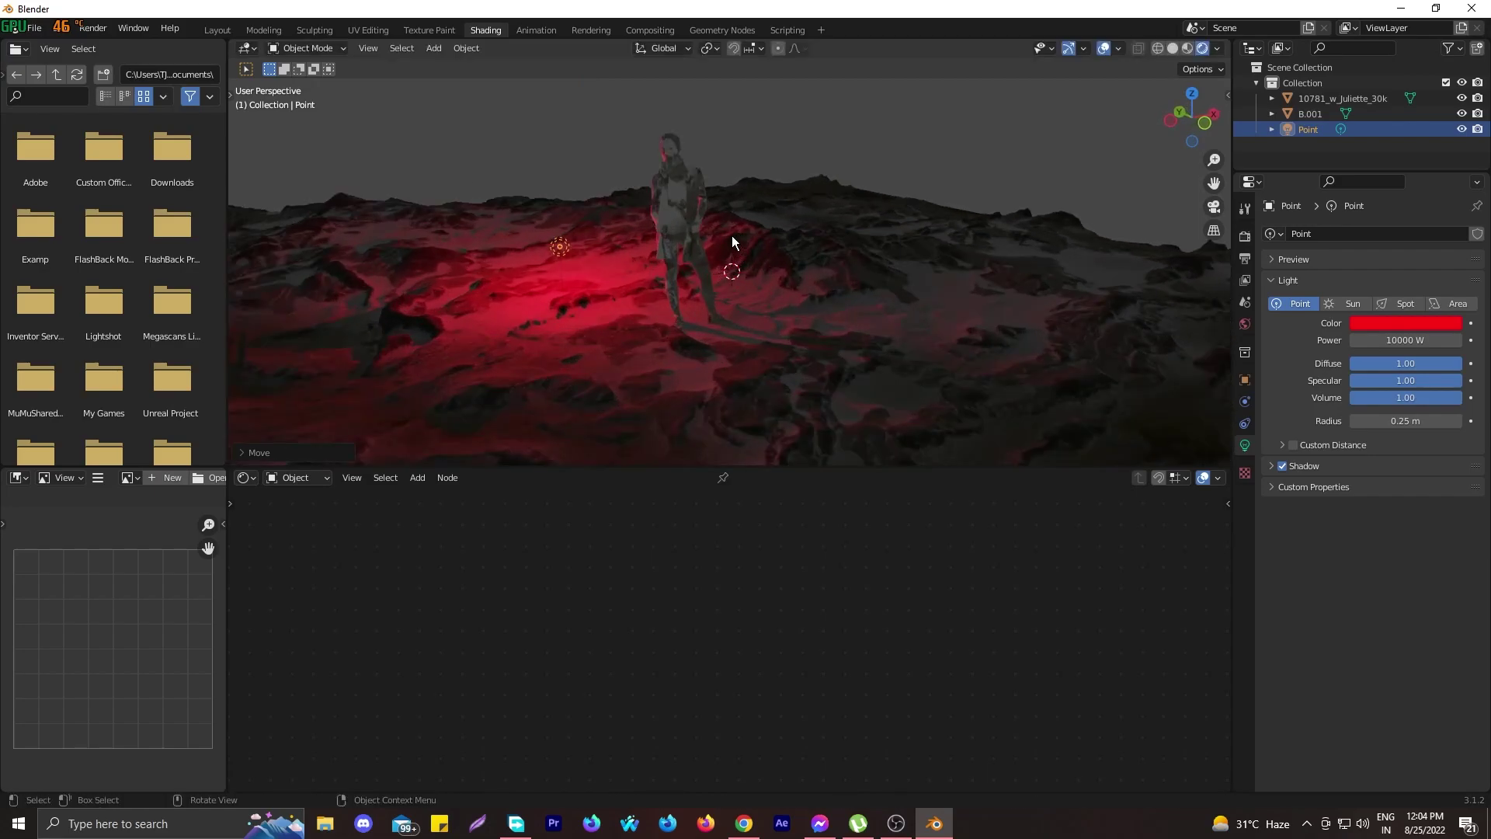
Shift the point light about 12 m in the negative X direction, away from the figure
key("g")
key("x")
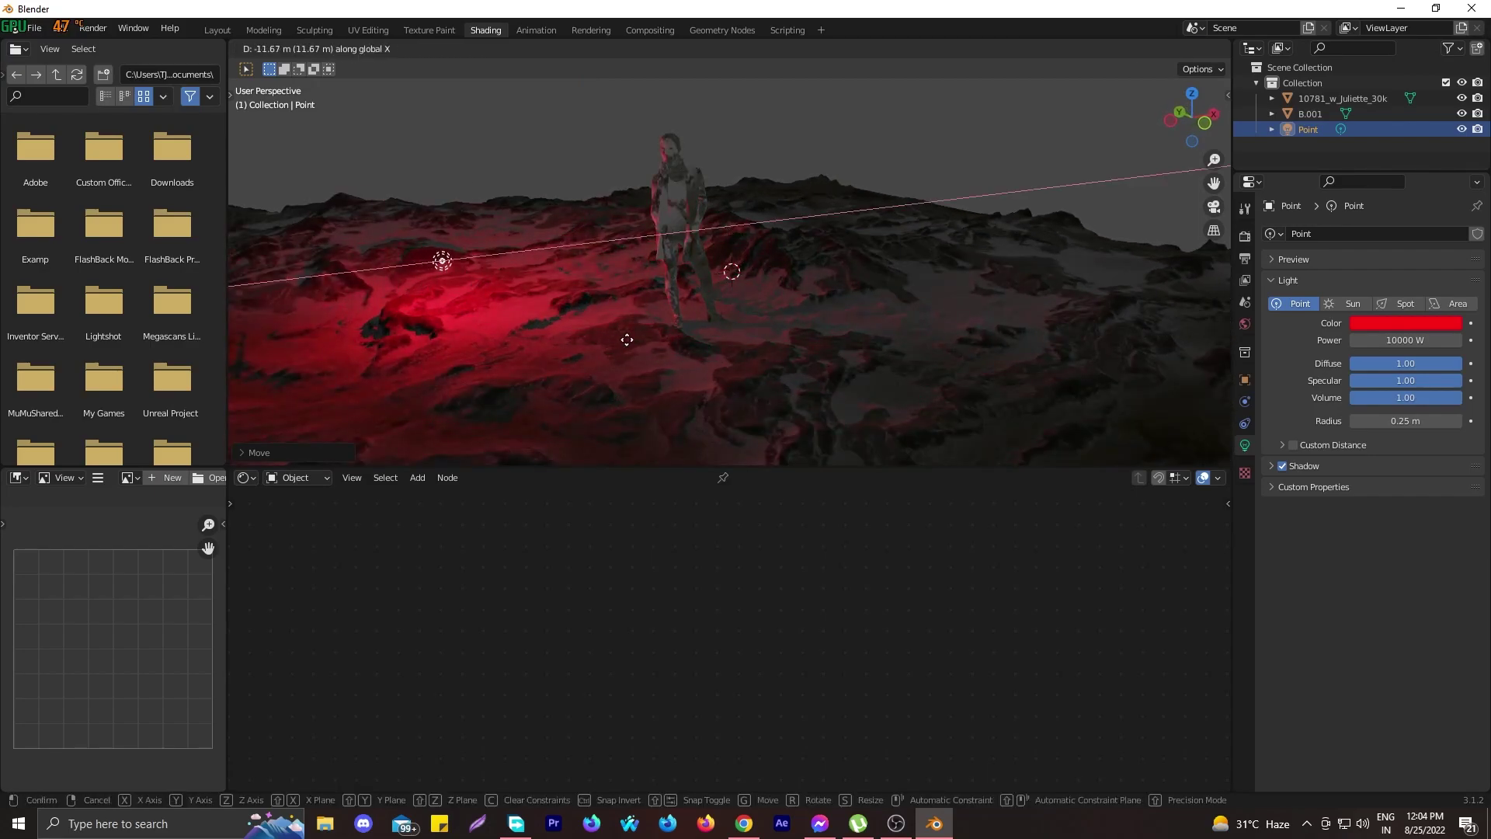
left_click(630, 336)
middle_click_drag(630, 334, 530, 346)
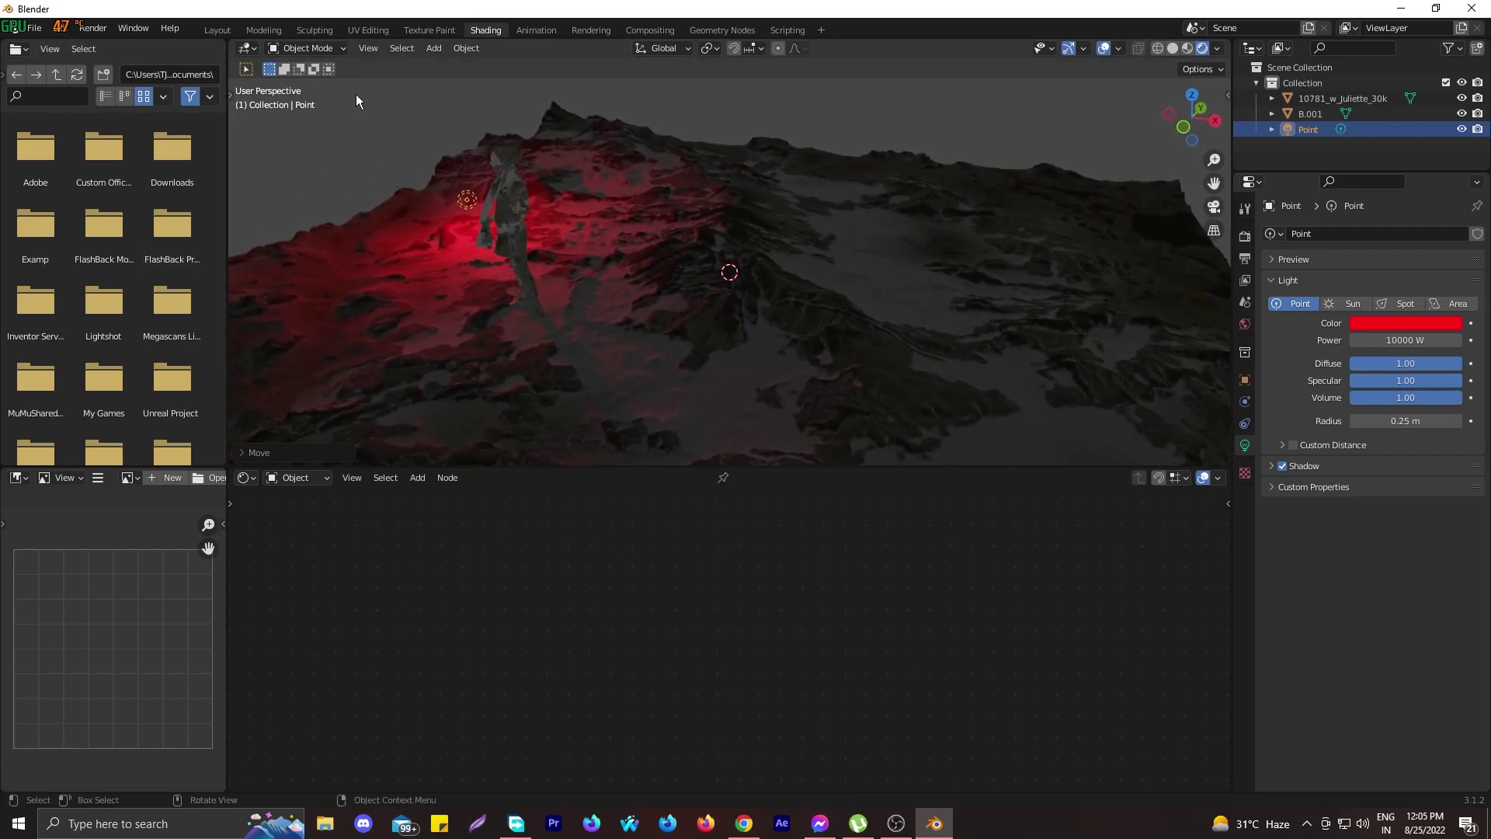
Switch to the Layout workspace and show its viewport in Rendered shading
left_click(218, 30)
left_click(1205, 49)
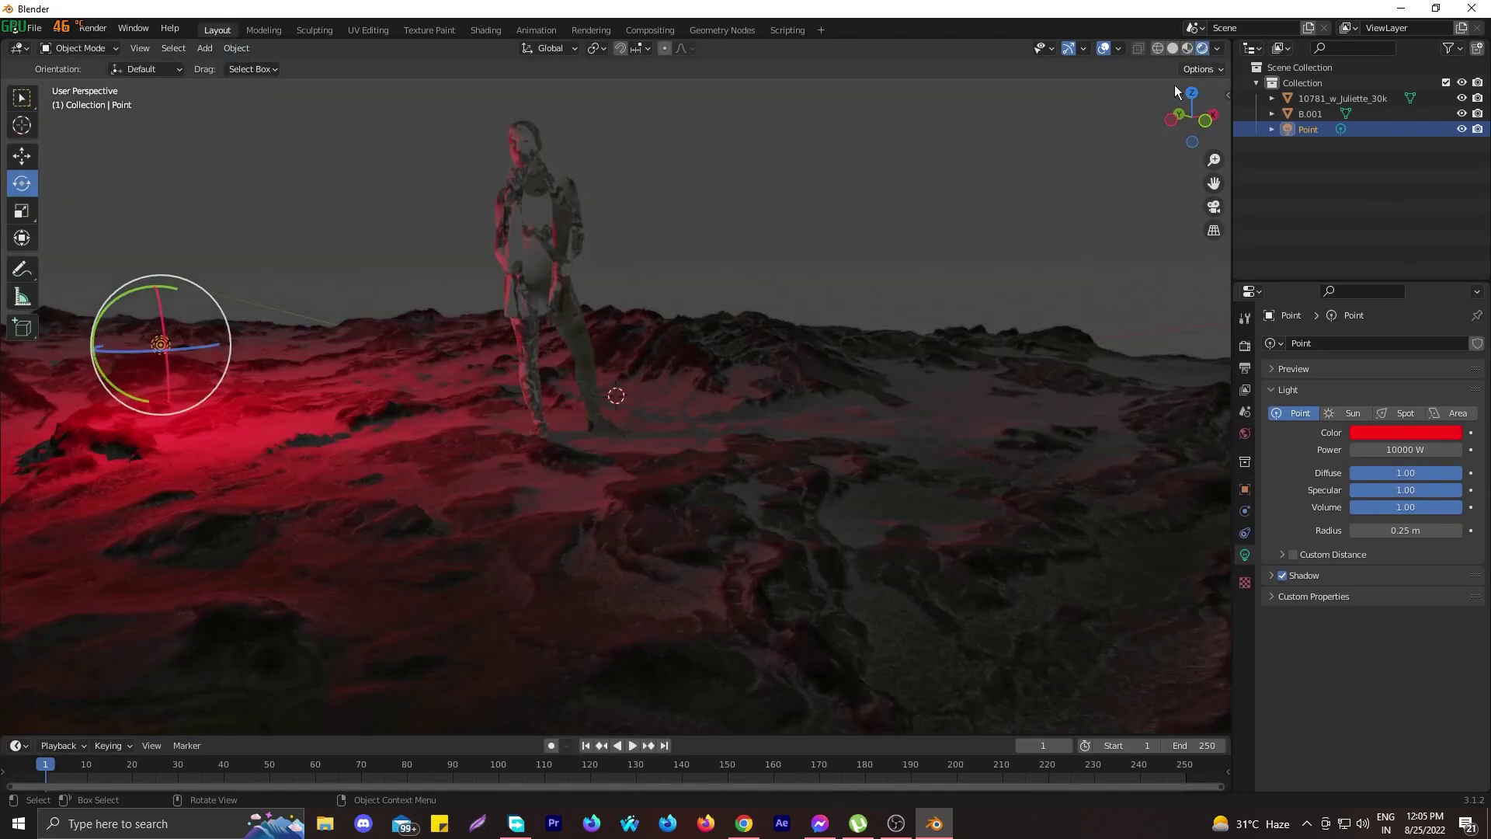
mouse_move(1175, 85)
left_mouse_down()
mouse_move(794, 282)
mouse_move(583, 292)
mouse_move(612, 289)
left_mouse_up()
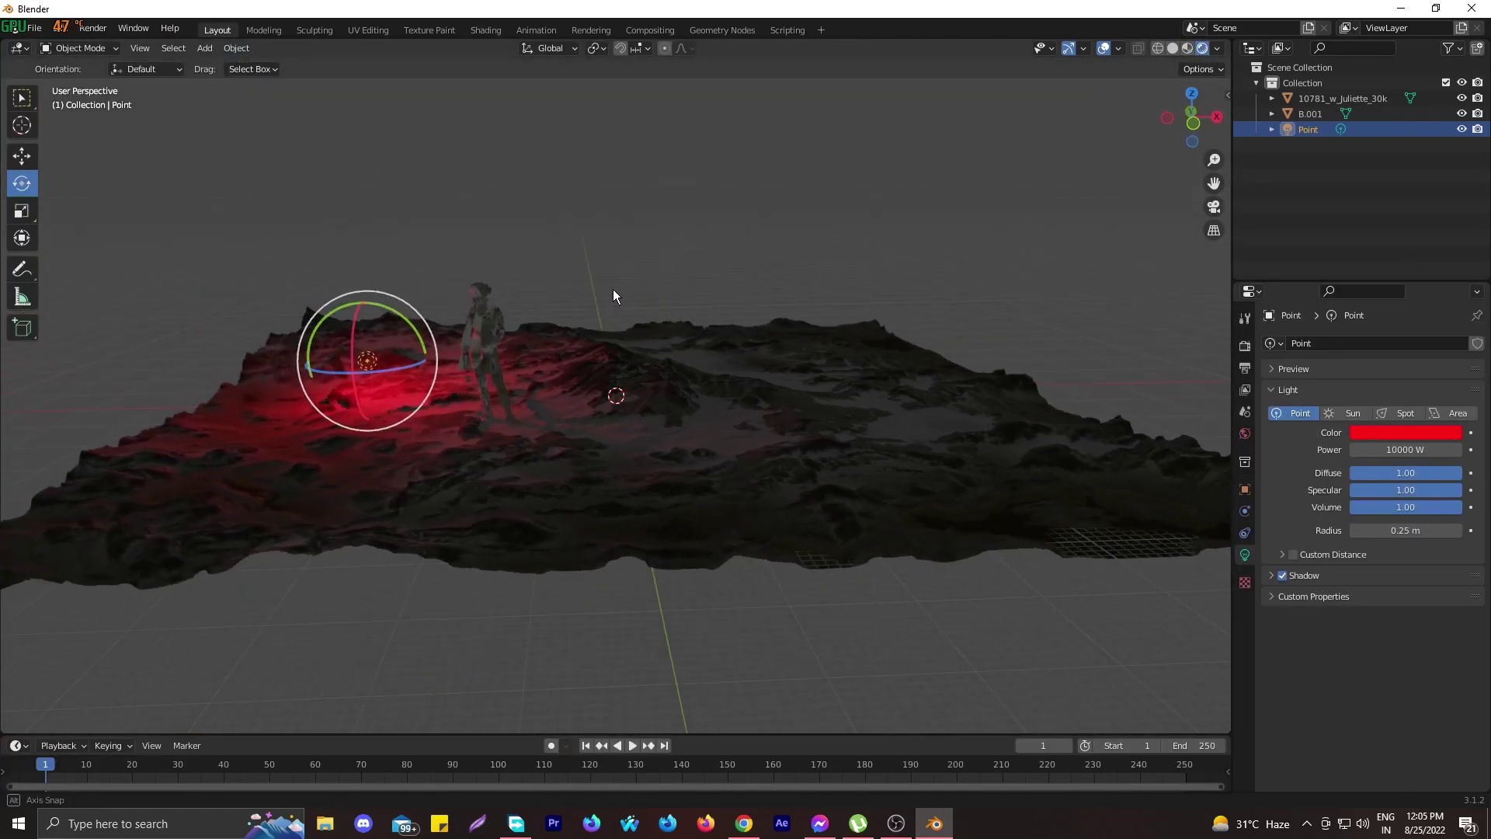
middle_click_drag(432, 328, 397, 368)
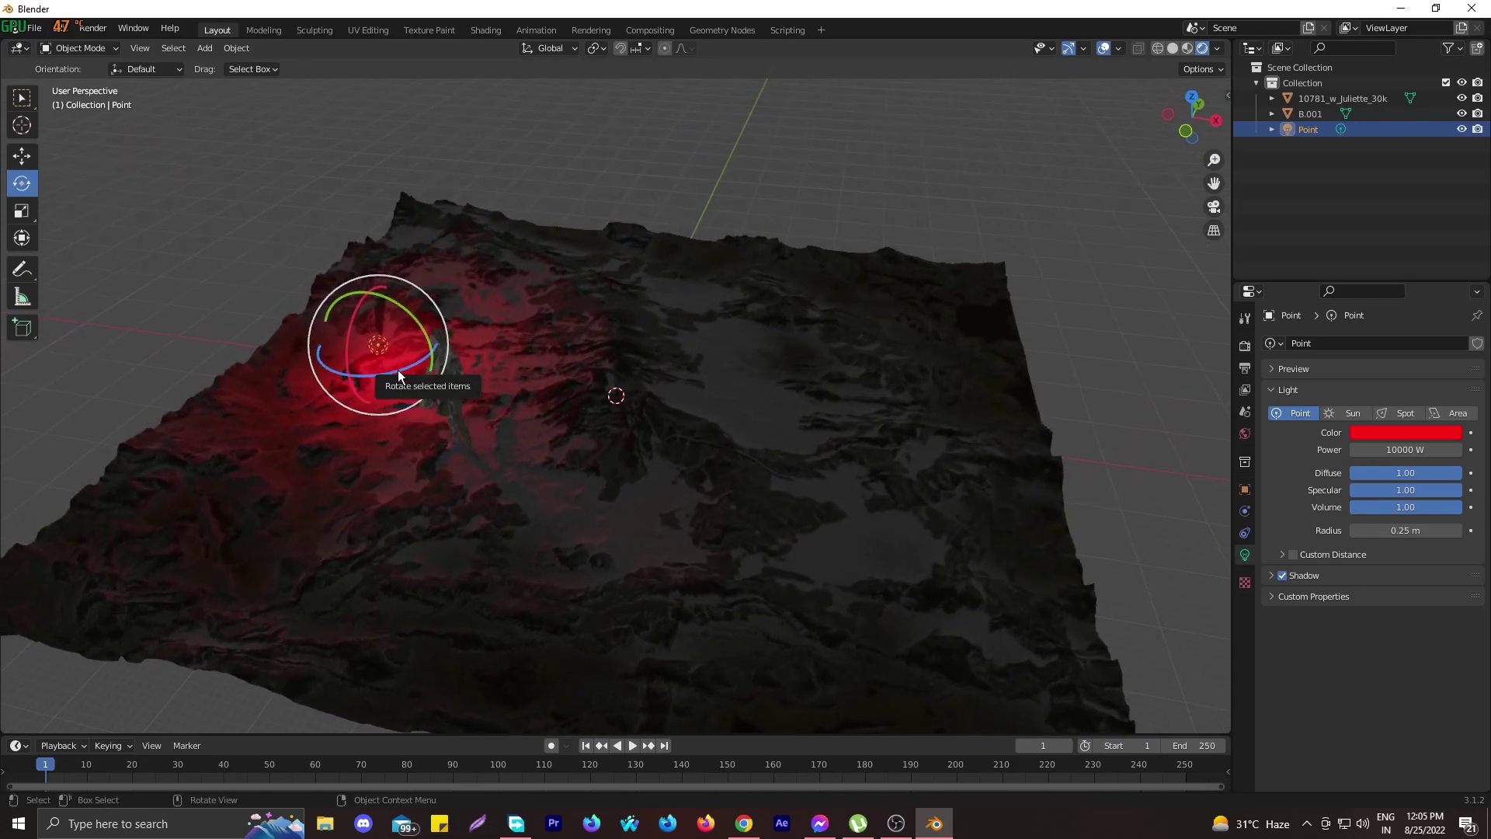
Readjust the point light's height along Z with the Move tool so it sits above the terrain surface
left_click(22, 158)
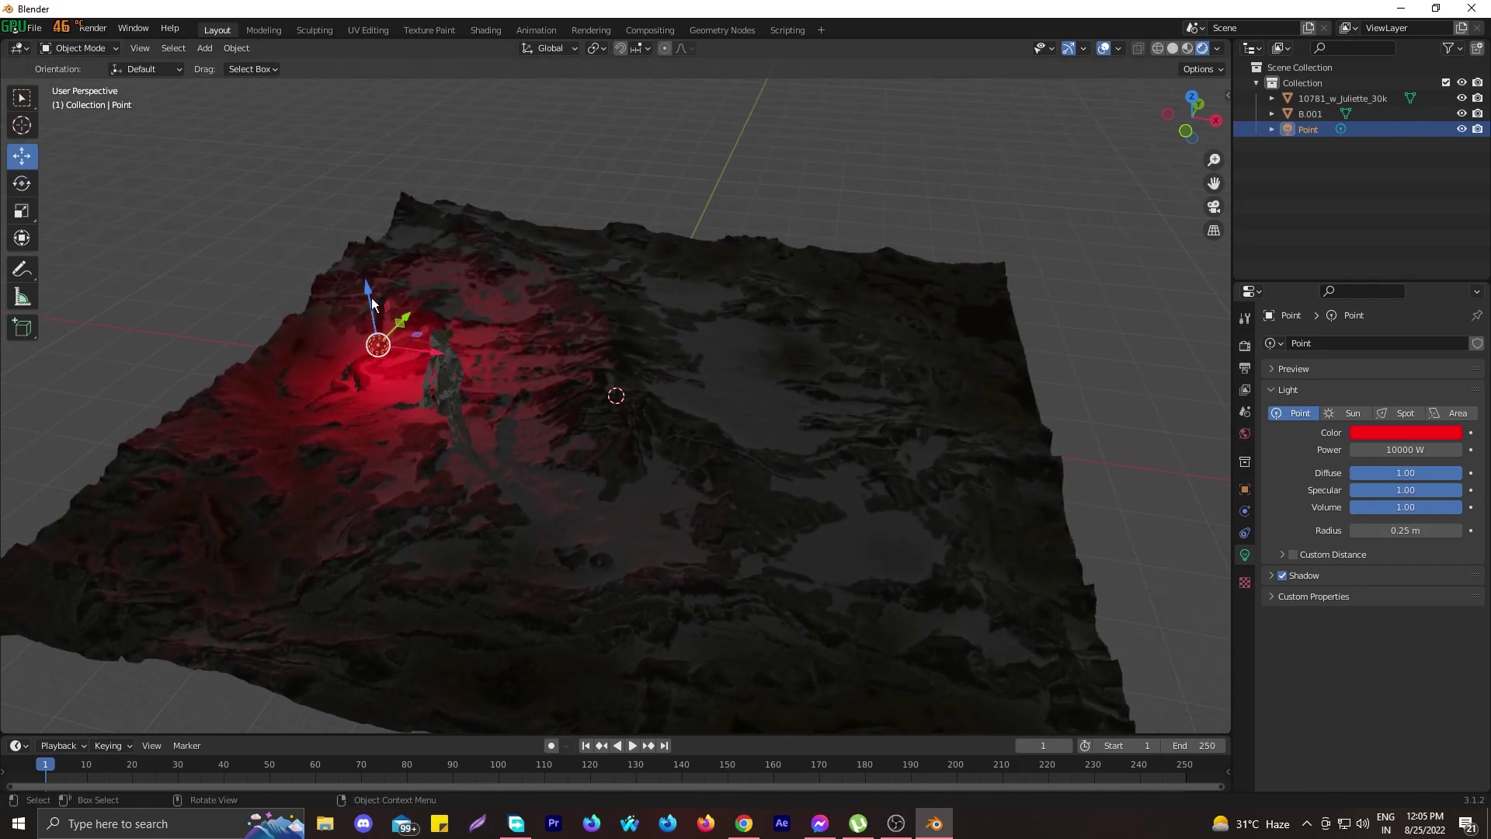
left_click_drag(377, 301, 380, 415)
key("g")
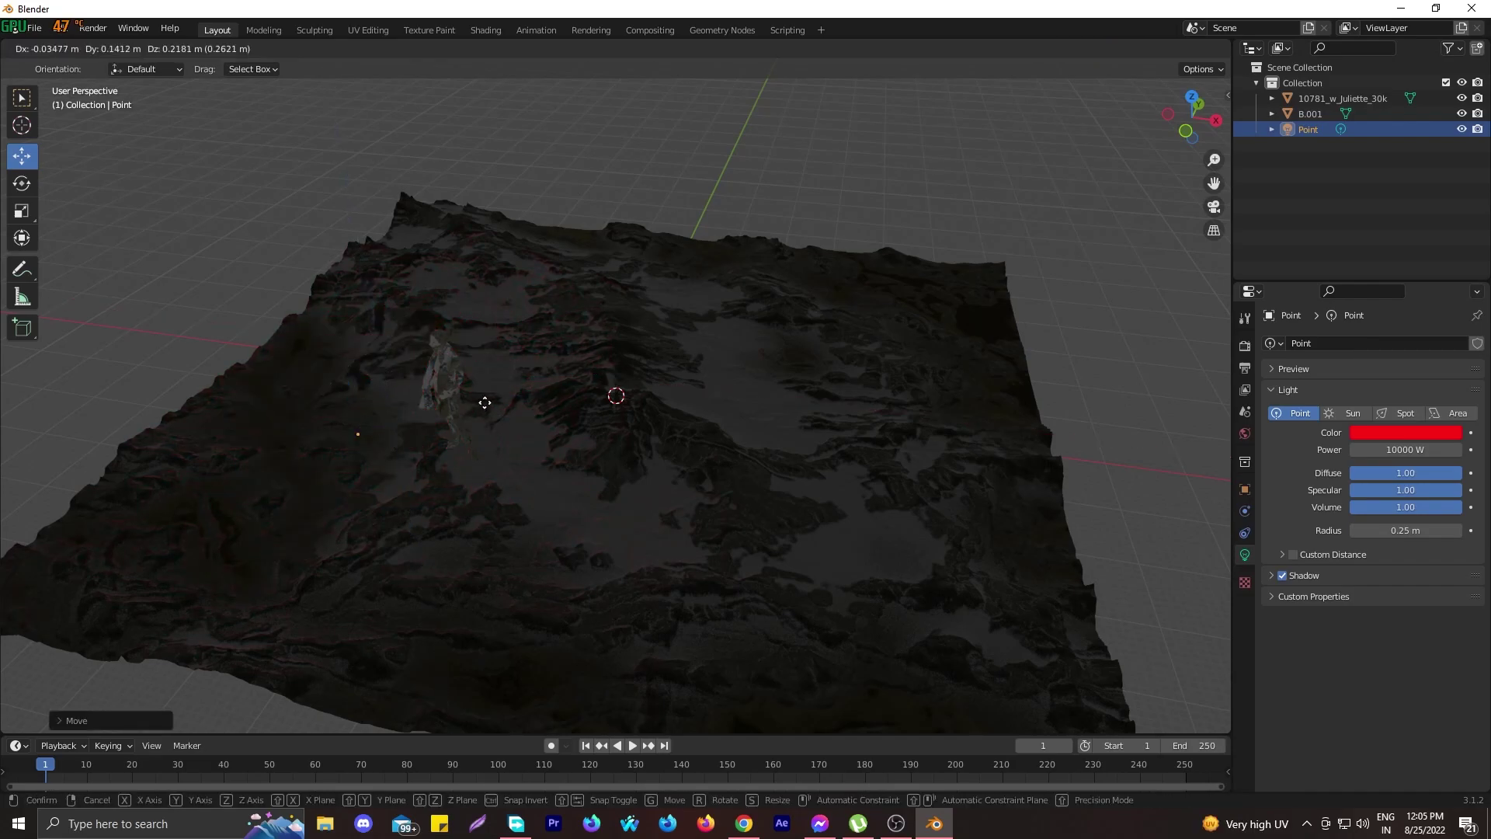
key("z")
left_click(497, 320)
middle_click_drag(497, 320, 719, 290)
Move the point light to the ground in front of the figure, raise it higher, and deselect everything
left_click_drag(416, 444, 733, 460)
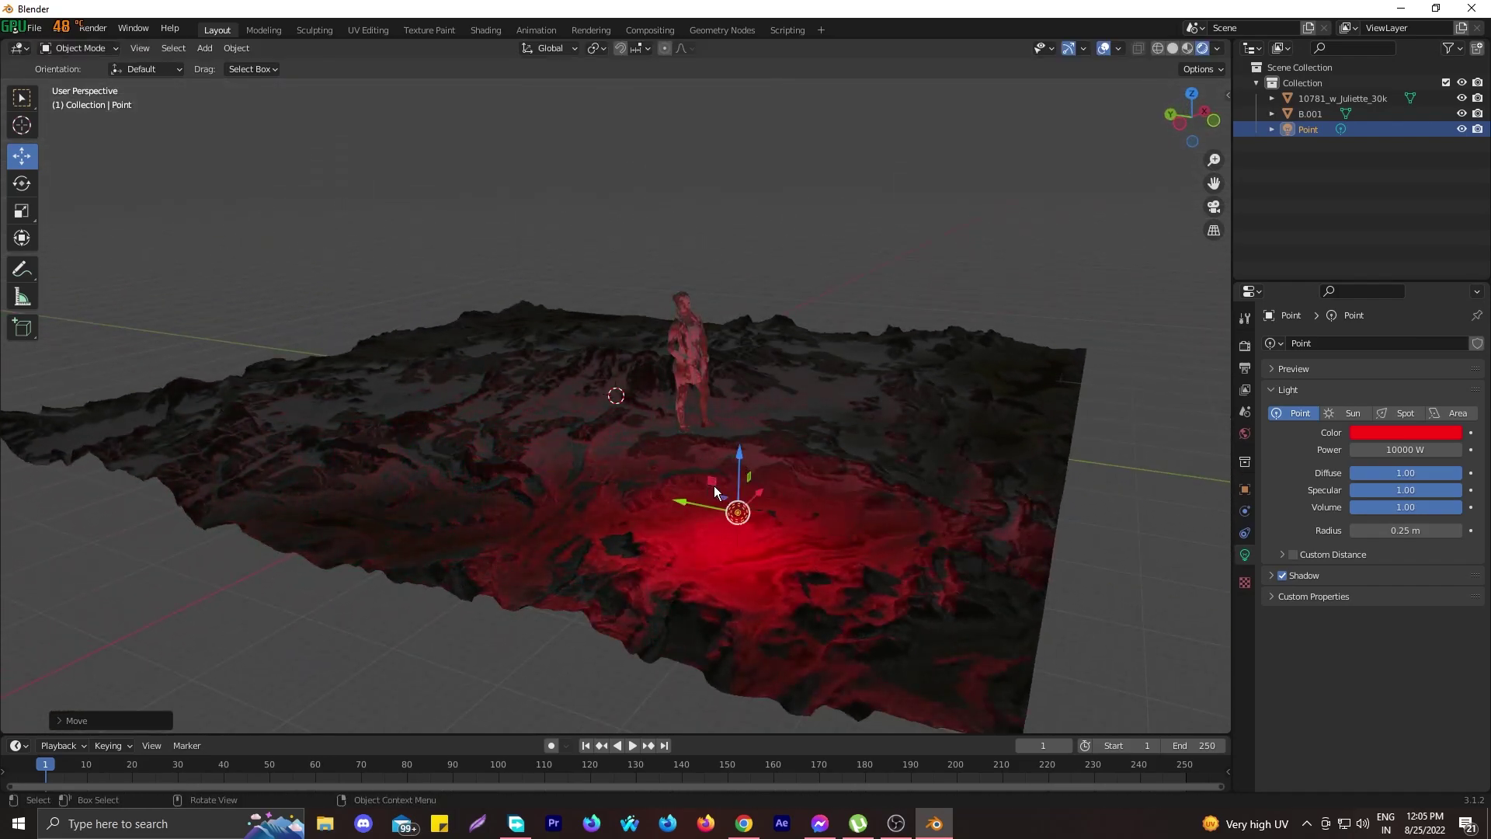
left_click_drag(740, 506, 706, 416)
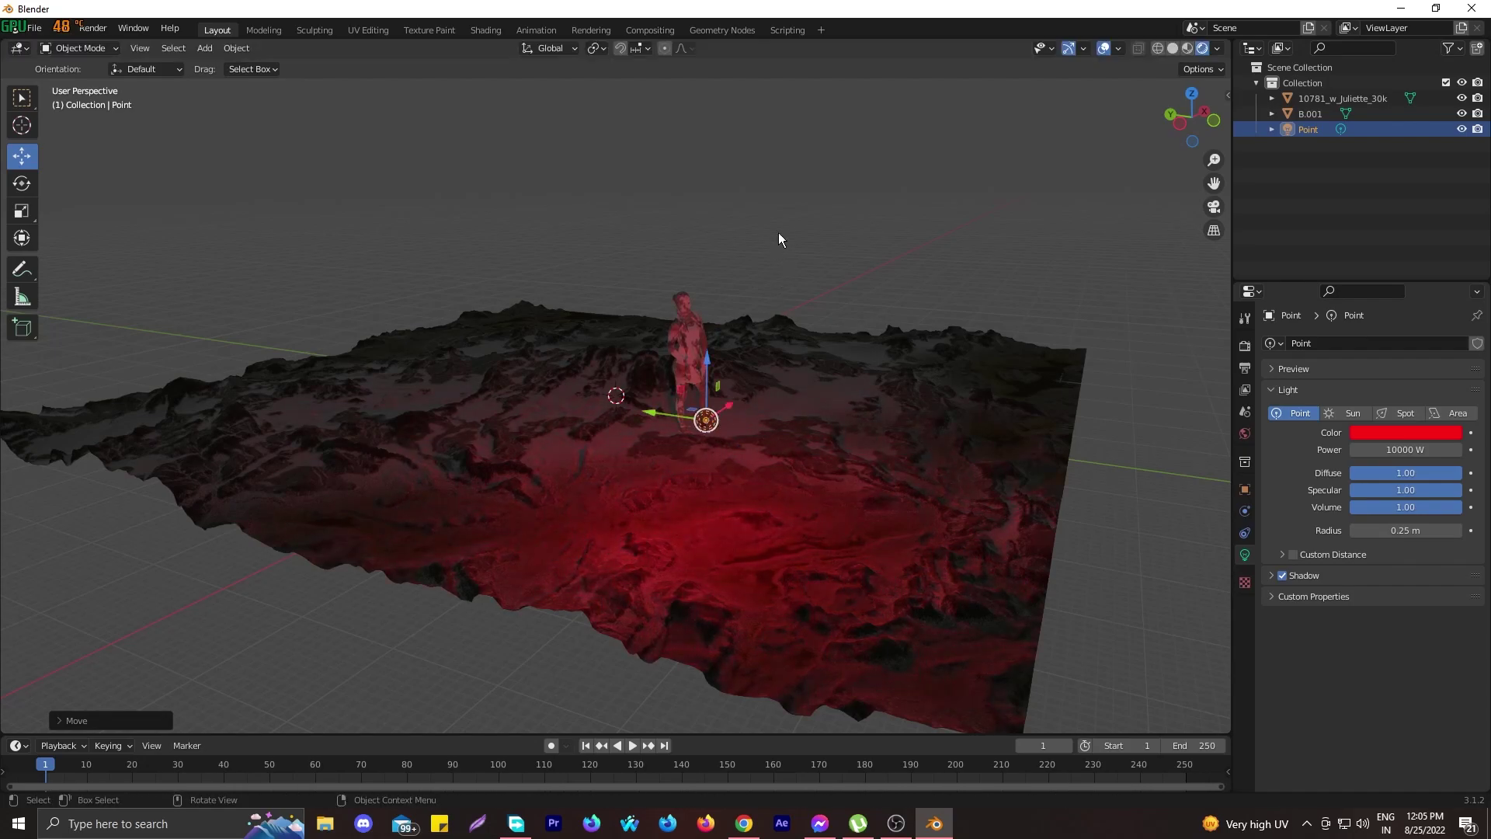
middle_click_drag(778, 232, 760, 351)
left_click(767, 420)
left_click(805, 208)
middle_click_drag(804, 208, 737, 310)
scroll(737, 307, "up", 5)
scroll(740, 311, "down", 4)
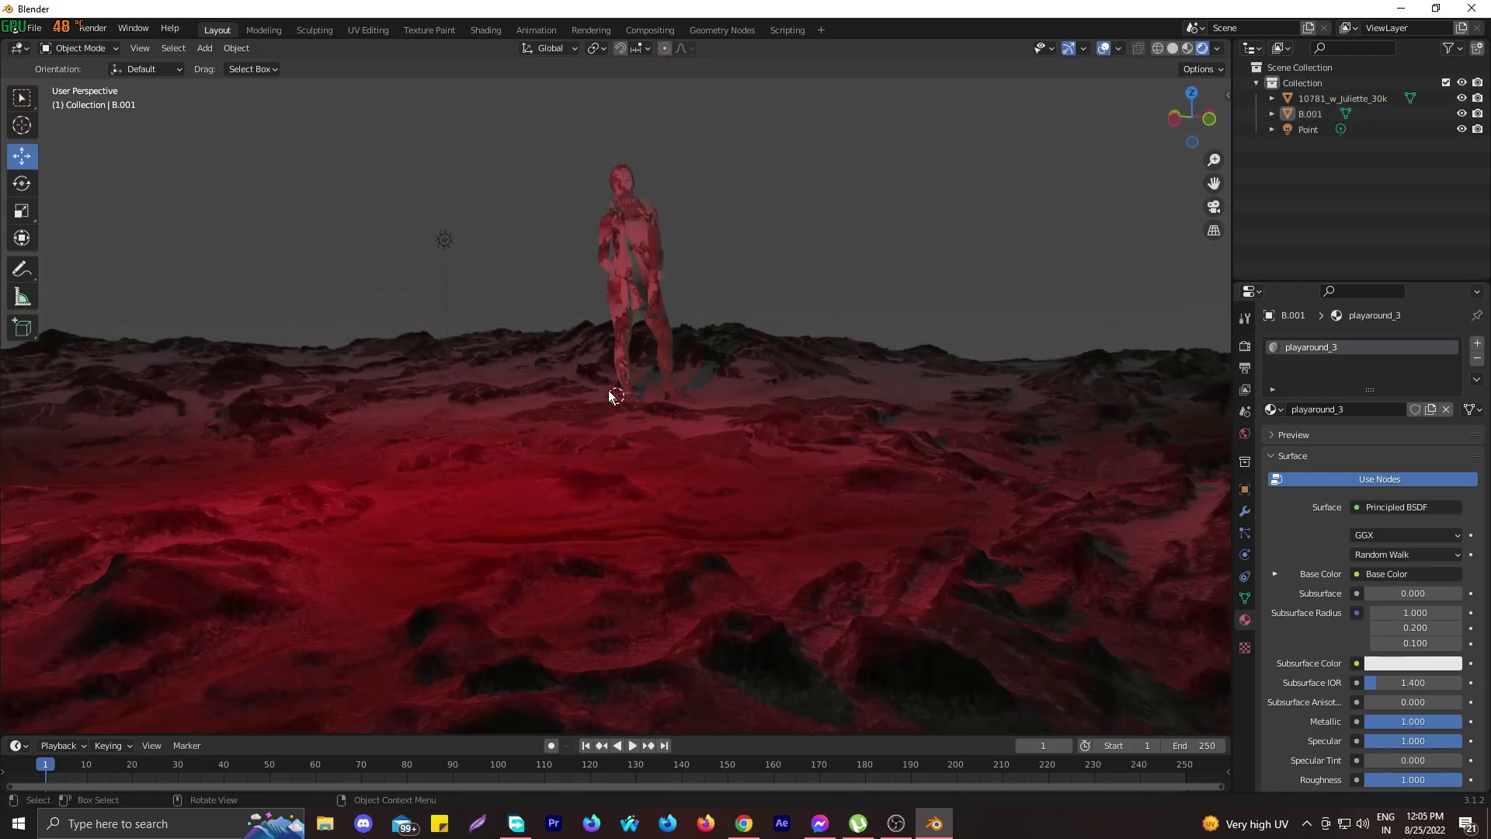
Reposition the point light low in front of the figure, at about X -37.2 m, Y -40.6 m, Z 5.2 m, and deselect it
left_click(1308, 129)
key("g")
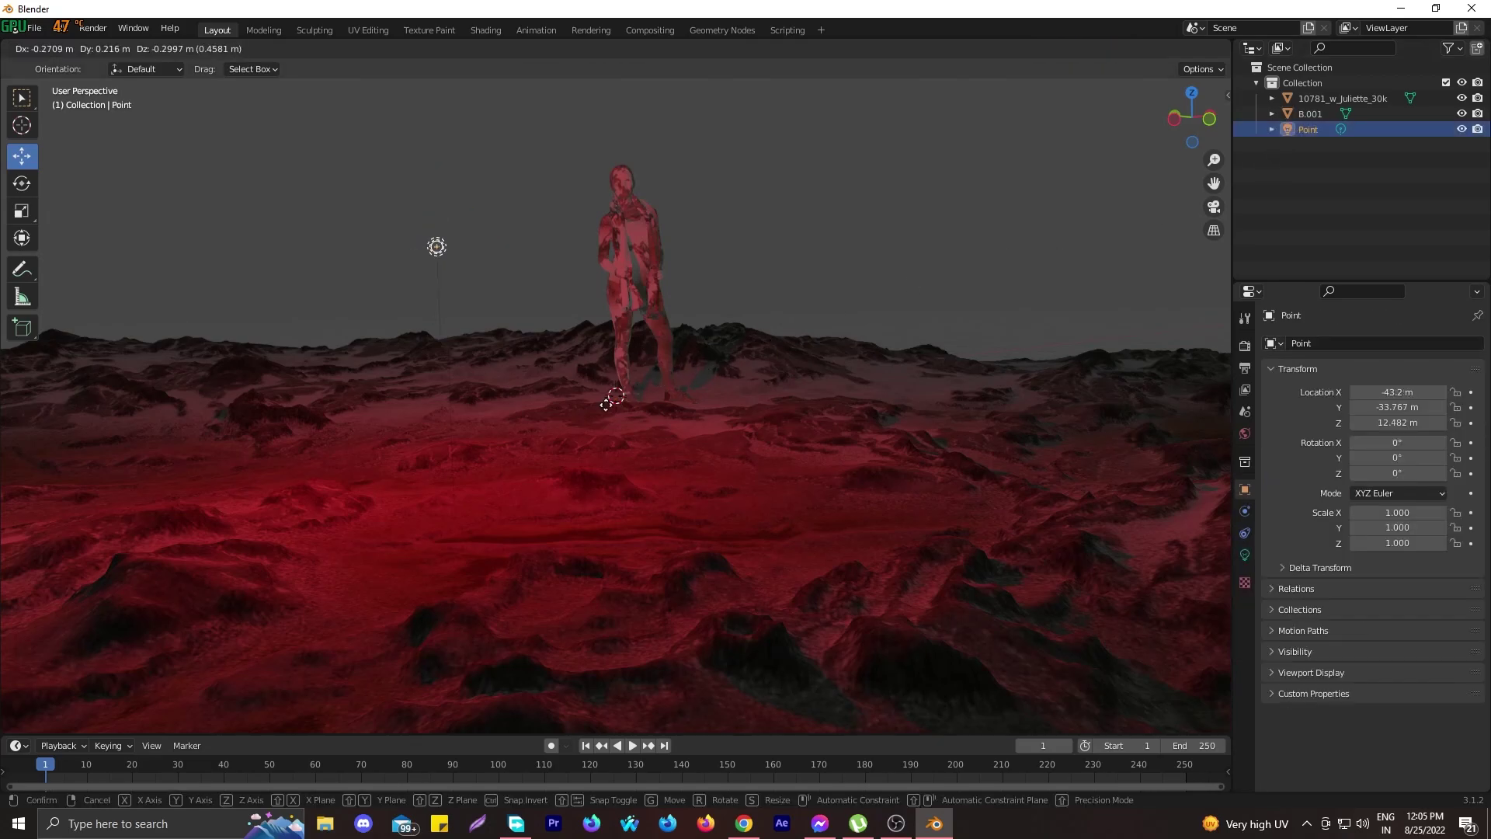
left_click(822, 572)
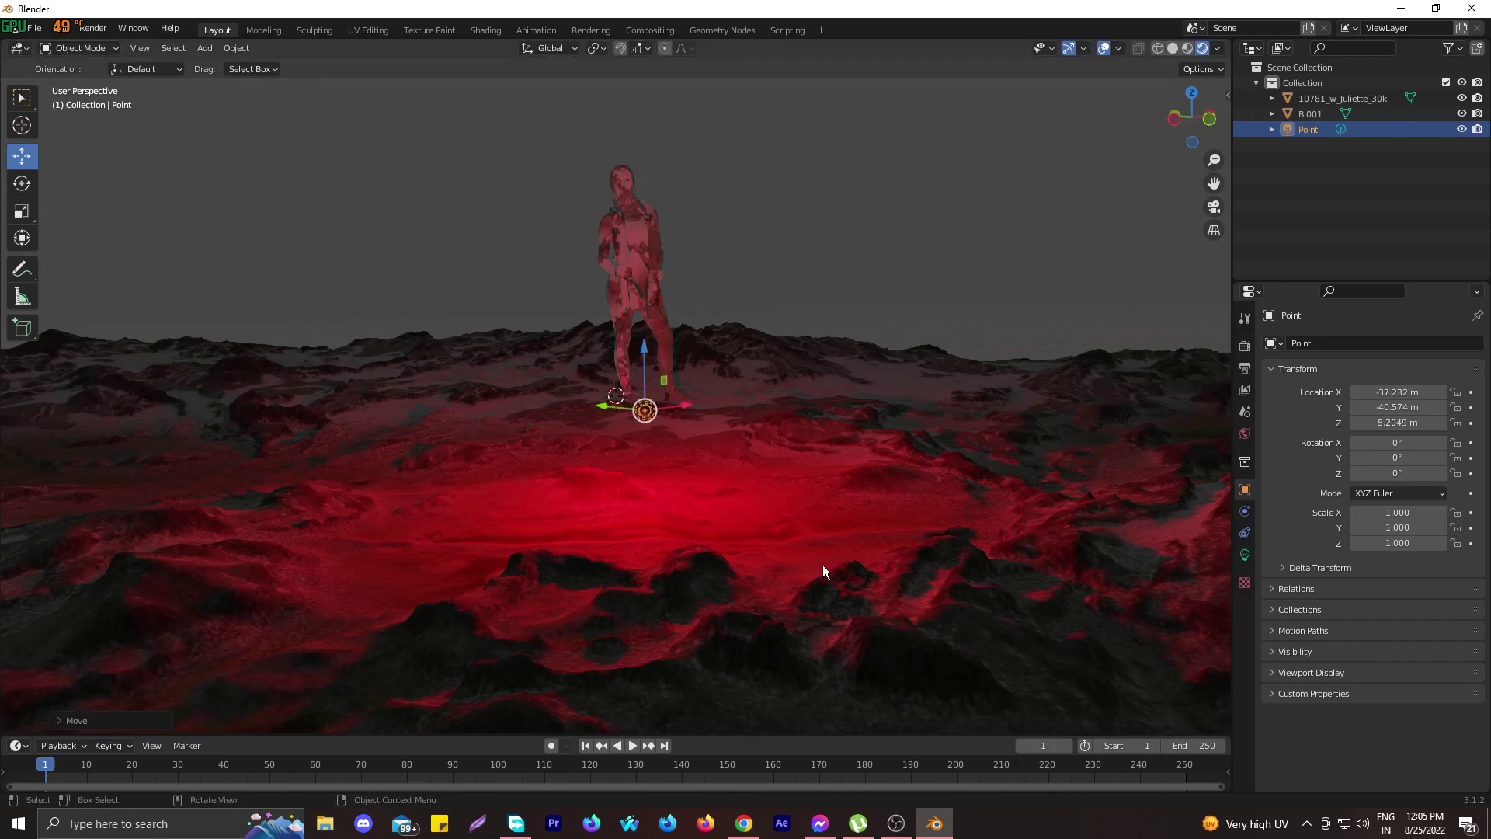
left_click(825, 257)
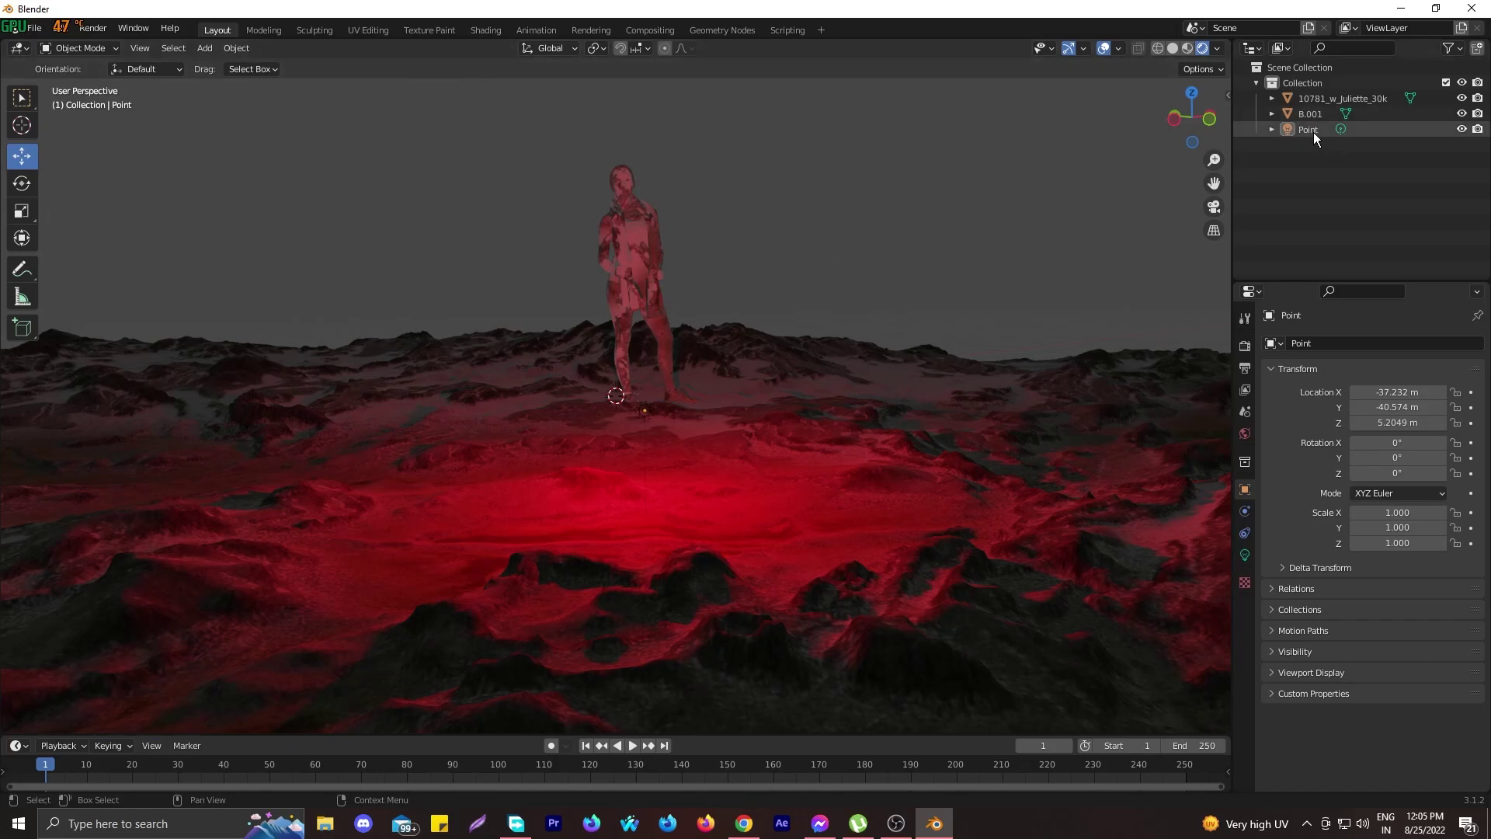
Add an area light to the scene and set its power to 10000 W
key("shift+a")
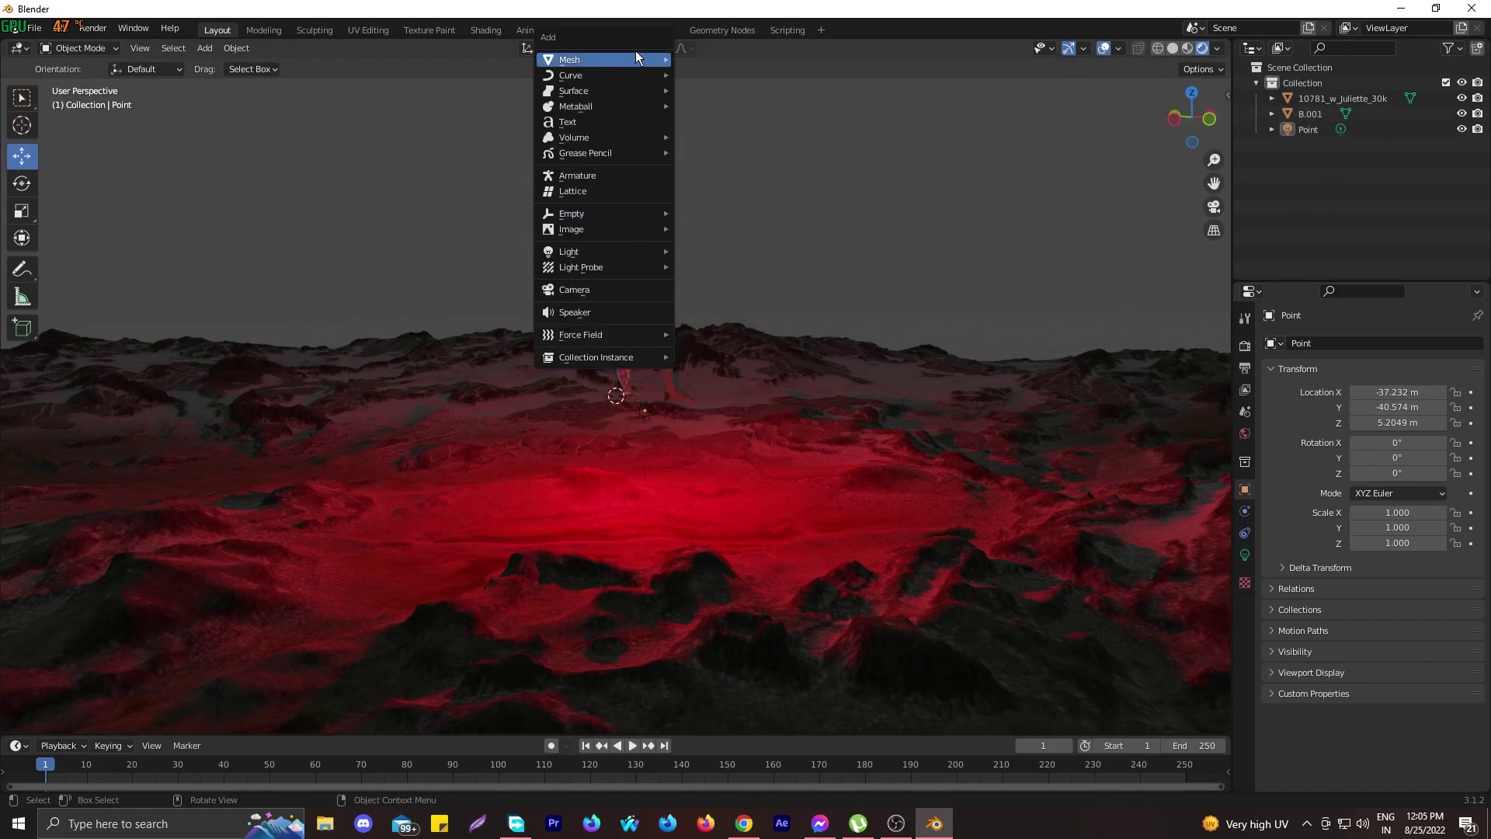
mouse_move(621, 59)
mouse_move(601, 253)
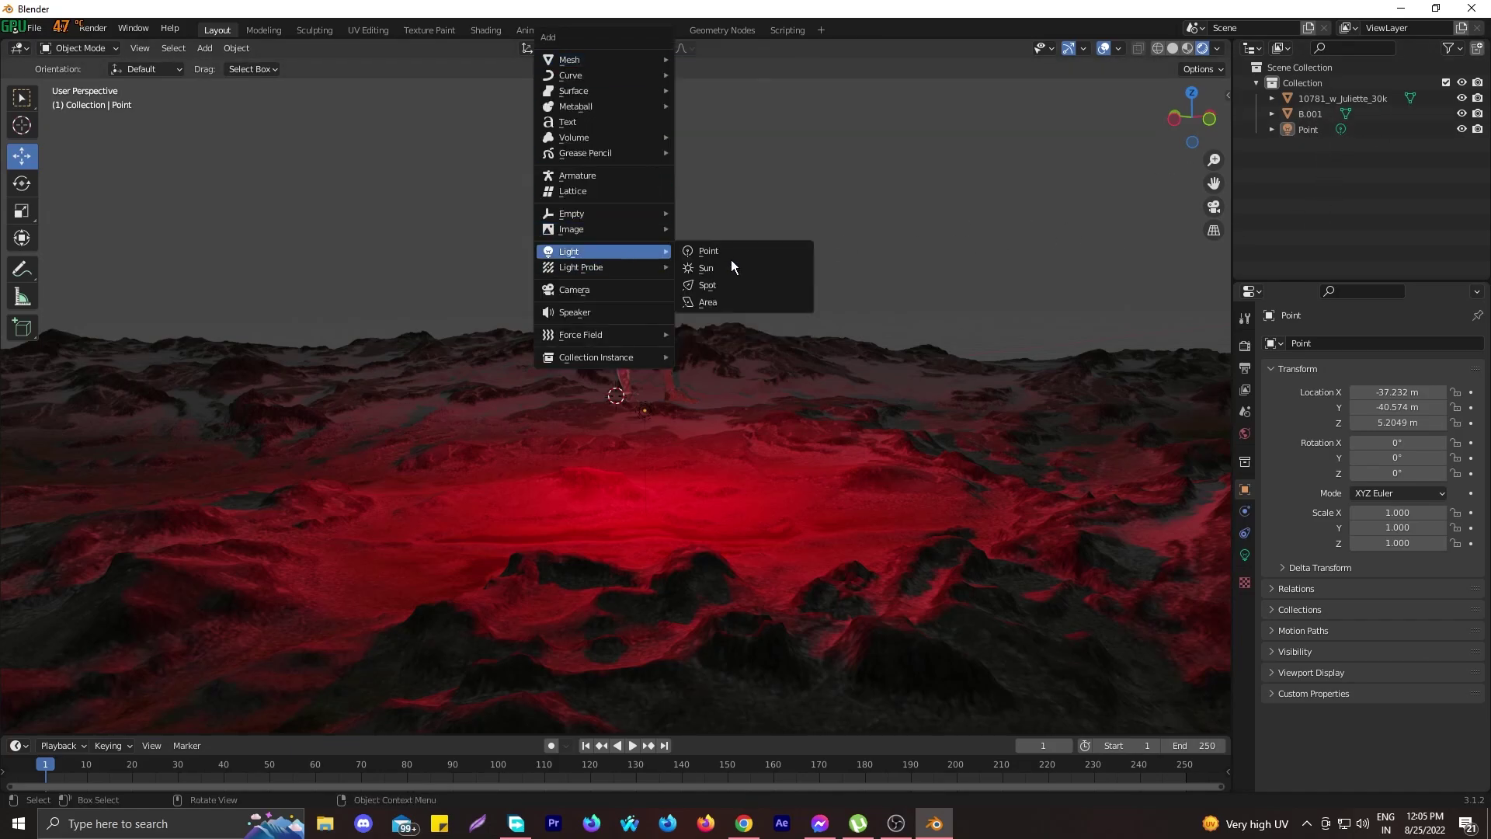
left_click(729, 302)
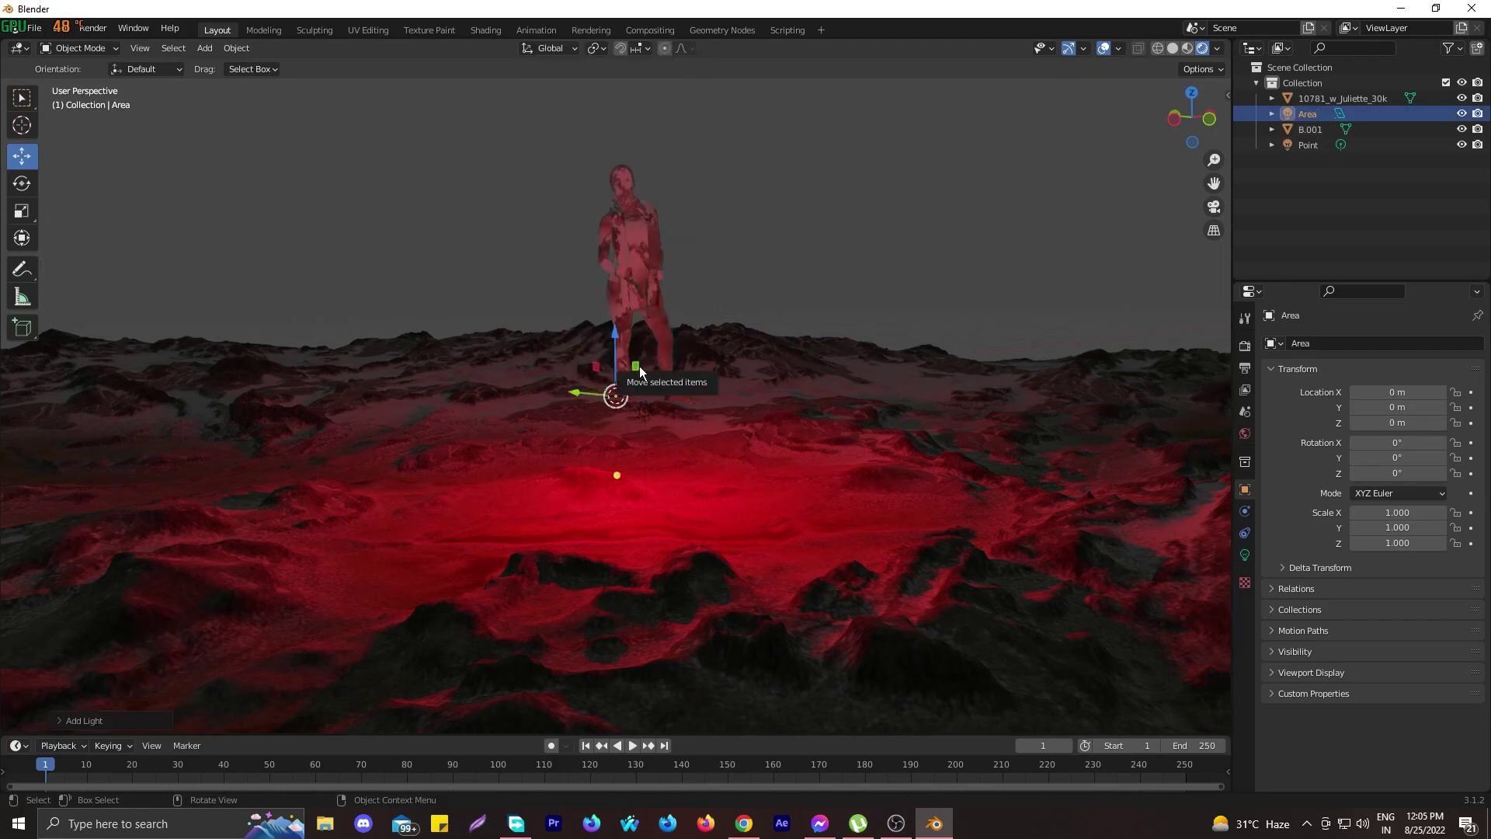
left_click(1244, 555)
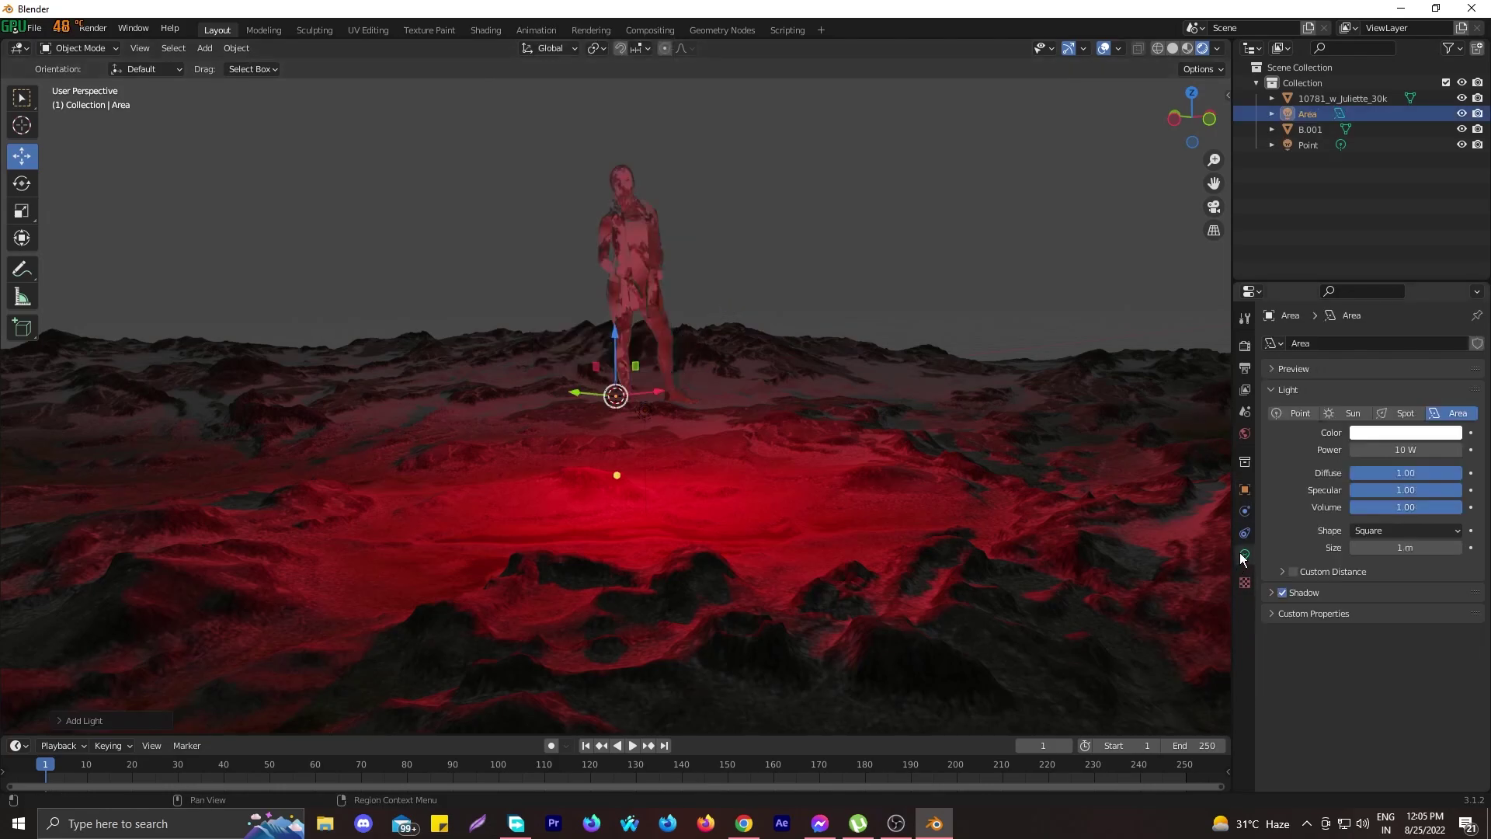
left_click(1363, 453)
type("1")
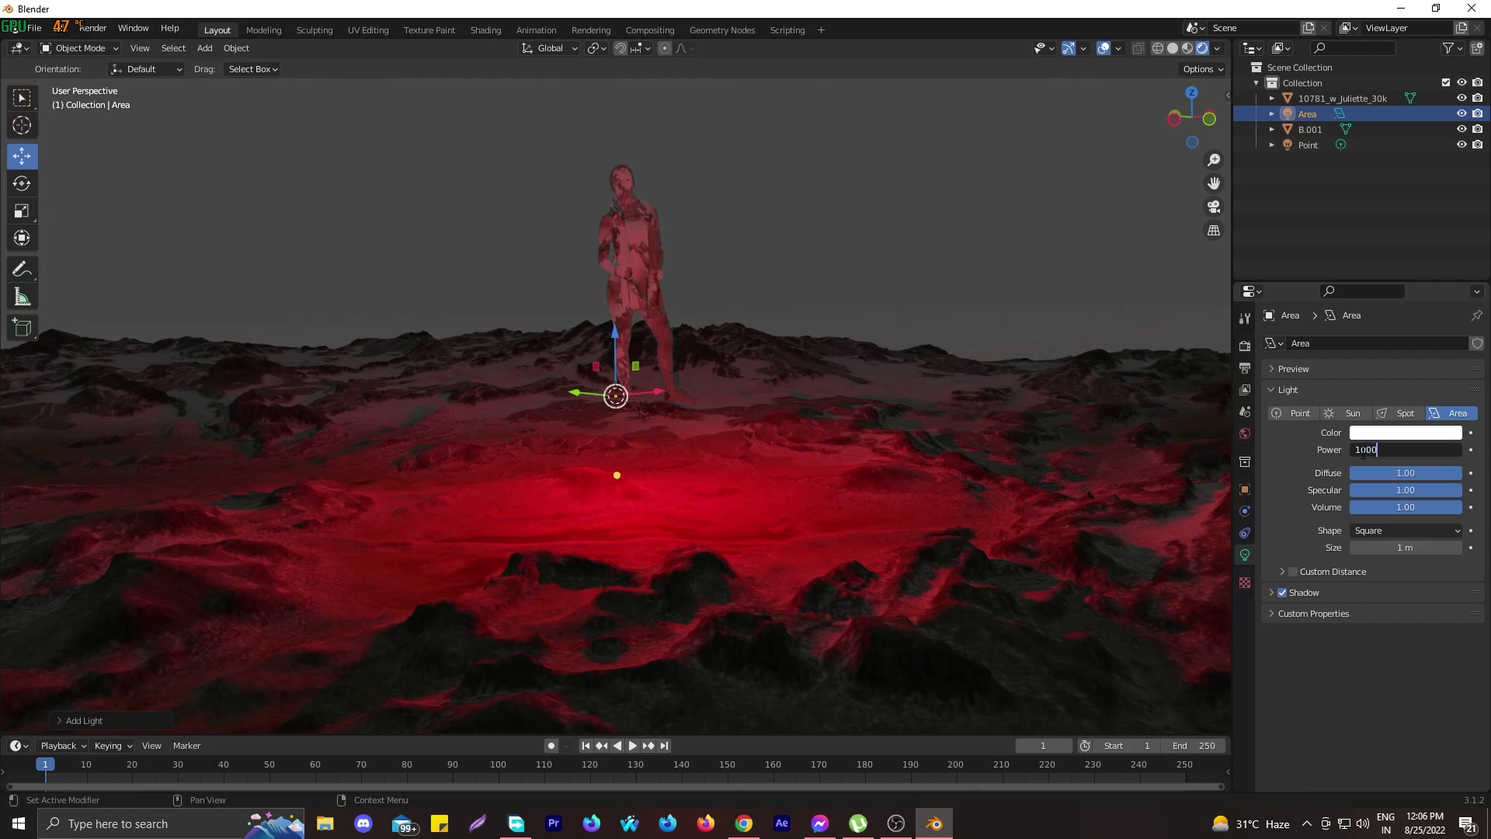
type("0000")
key("Return")
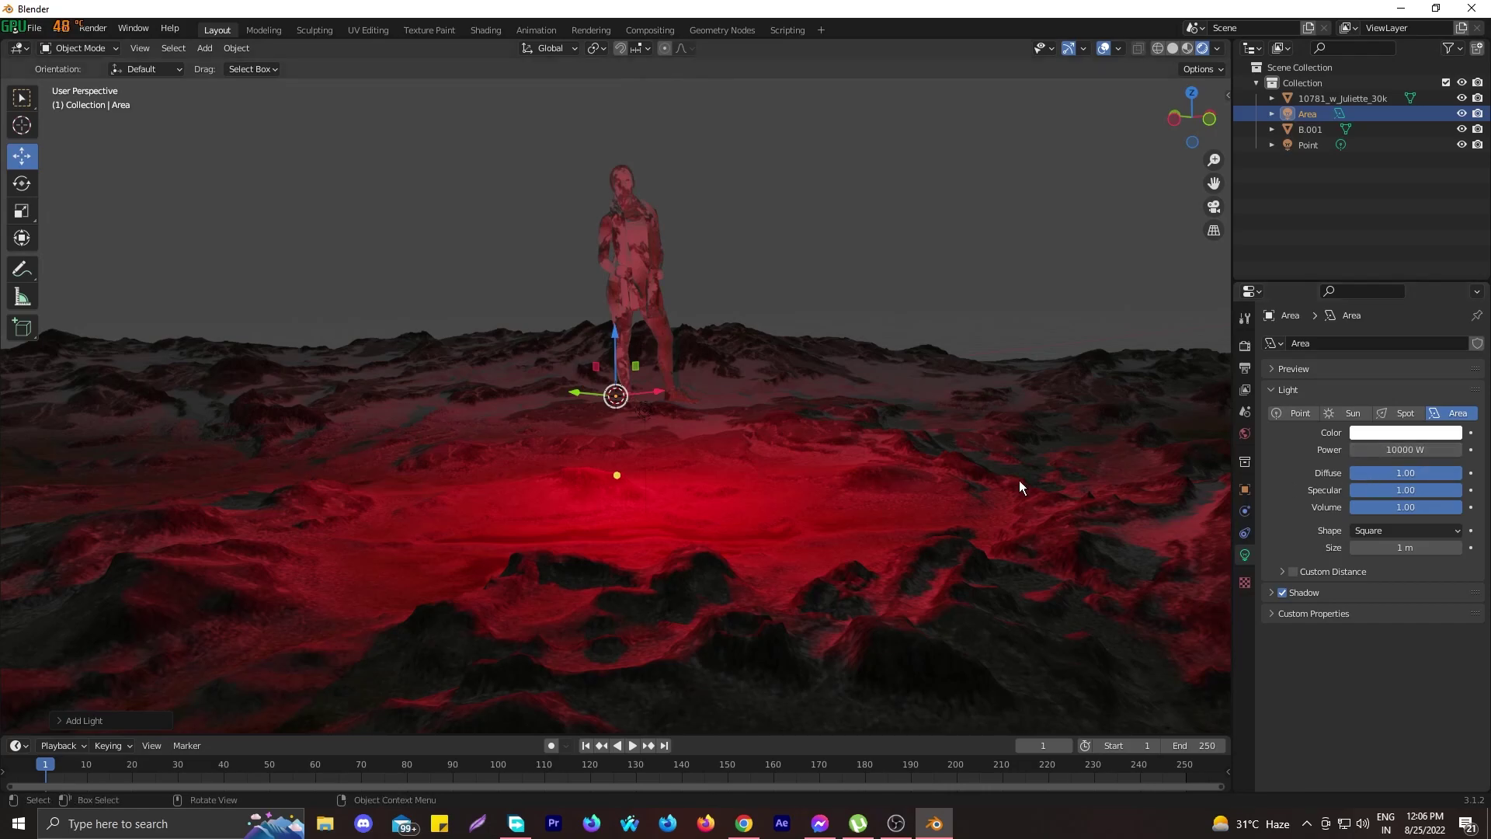
Raise the area light about 30 m along Z above the terrain
key("g")
key("z")
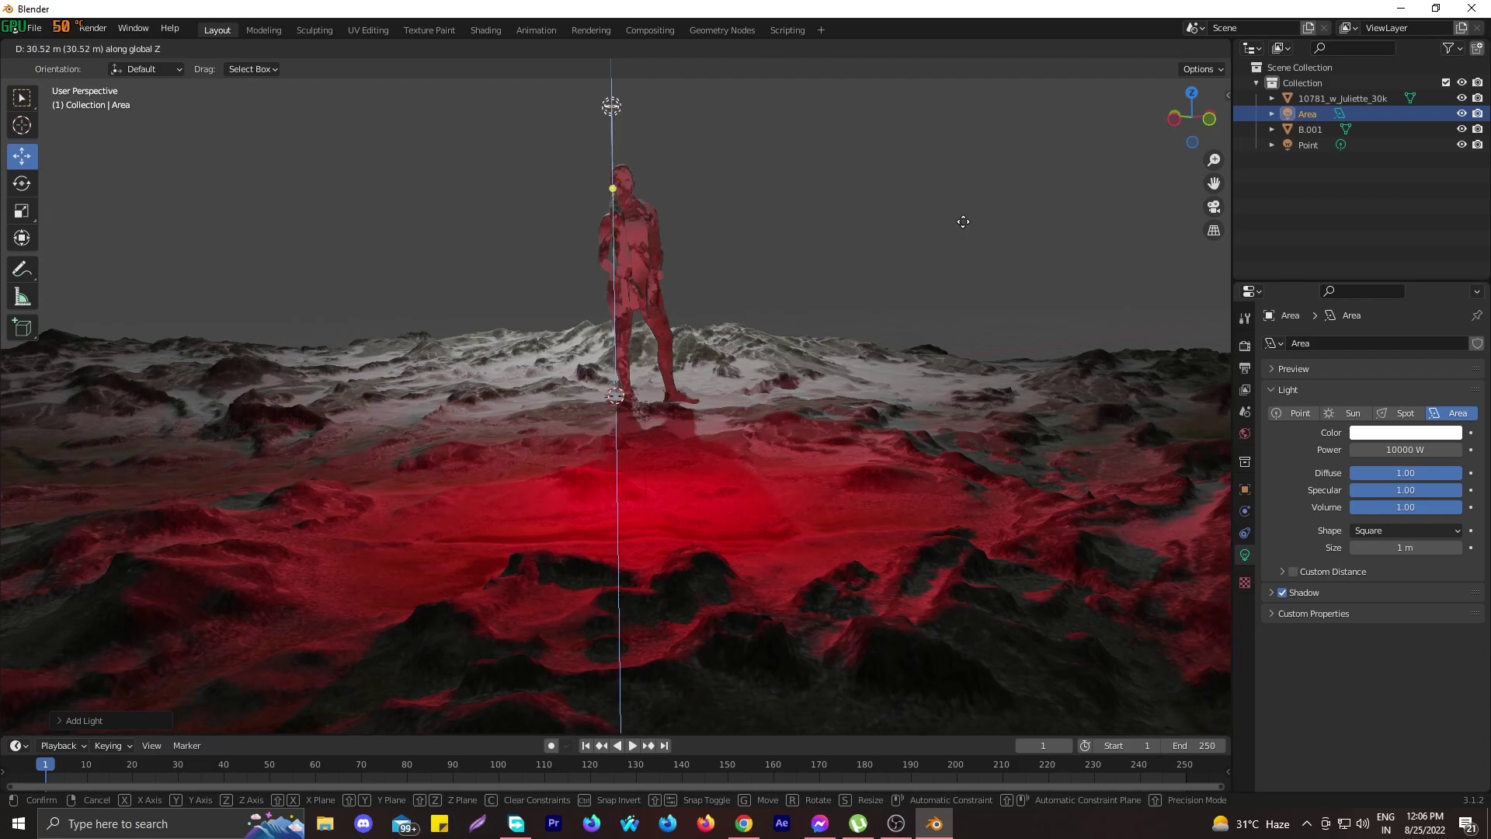
left_click(960, 246)
middle_click_drag(960, 240, 869, 294)
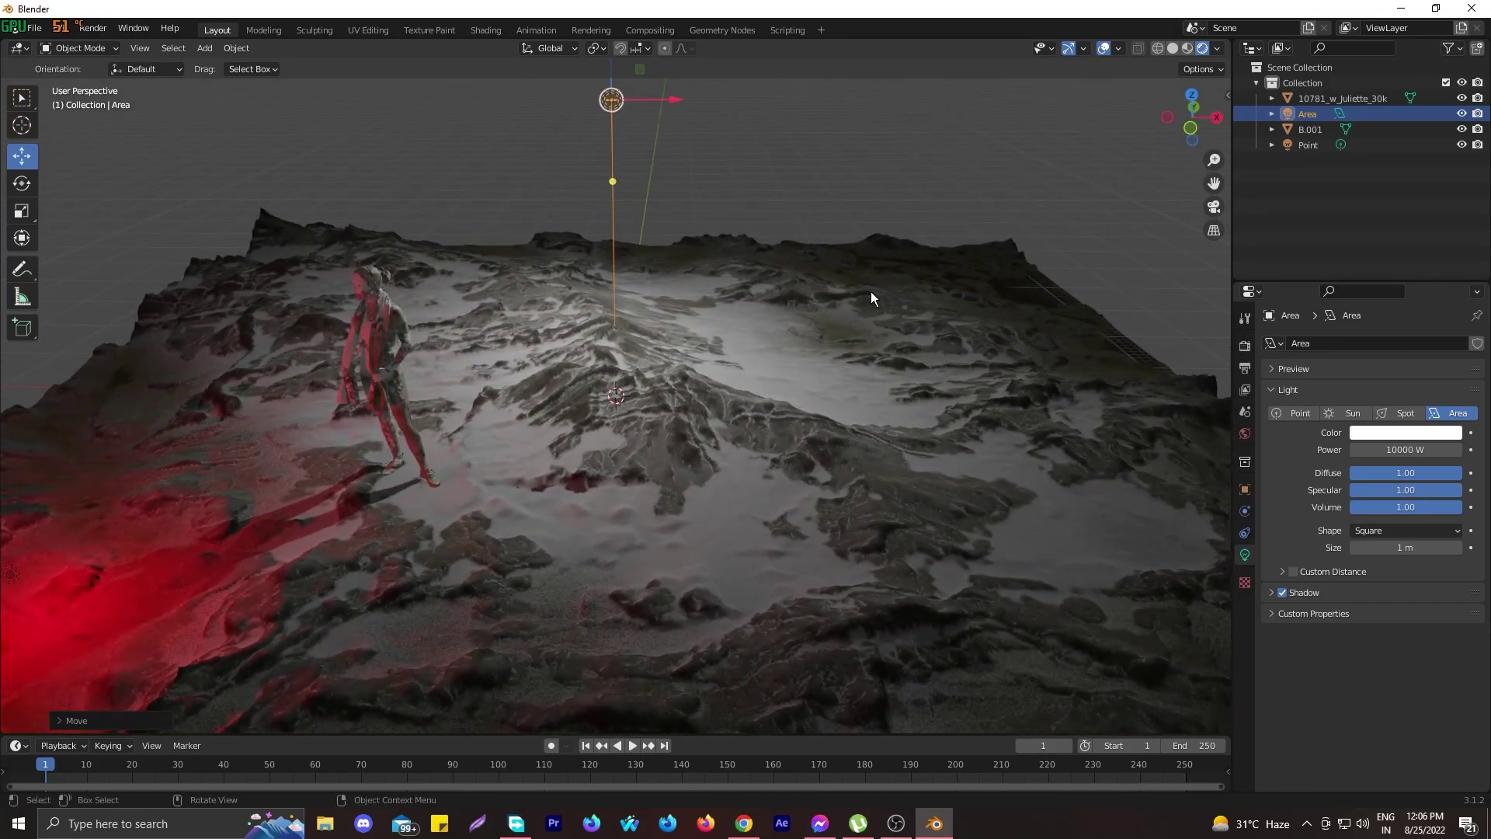
Move the area light over to the figure, adjust its height, and shift it about 10.5 m along X to sit directly above the head
key("g")
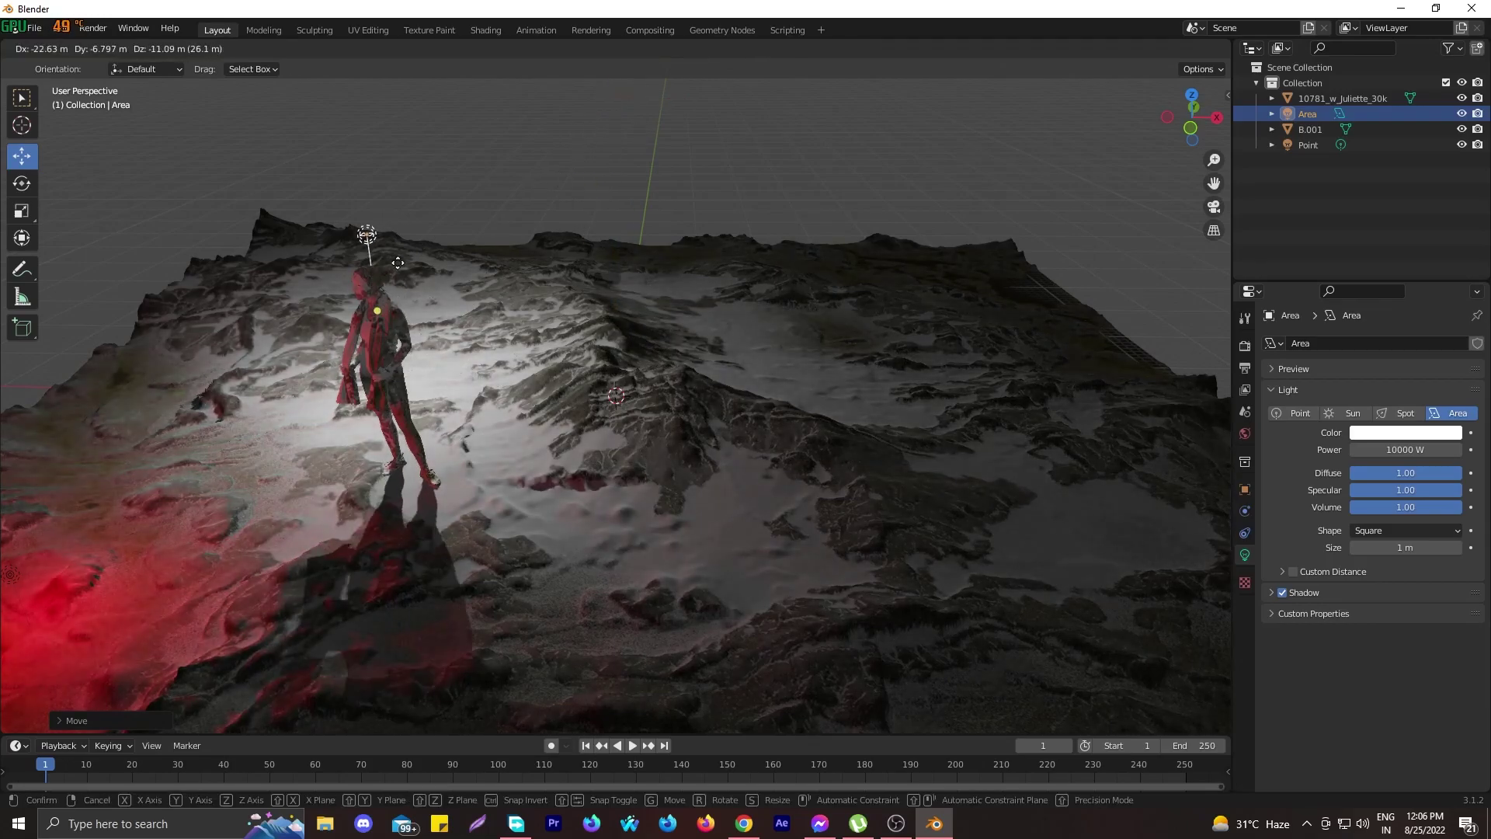
left_click(542, 253)
middle_click_drag(542, 253, 497, 286)
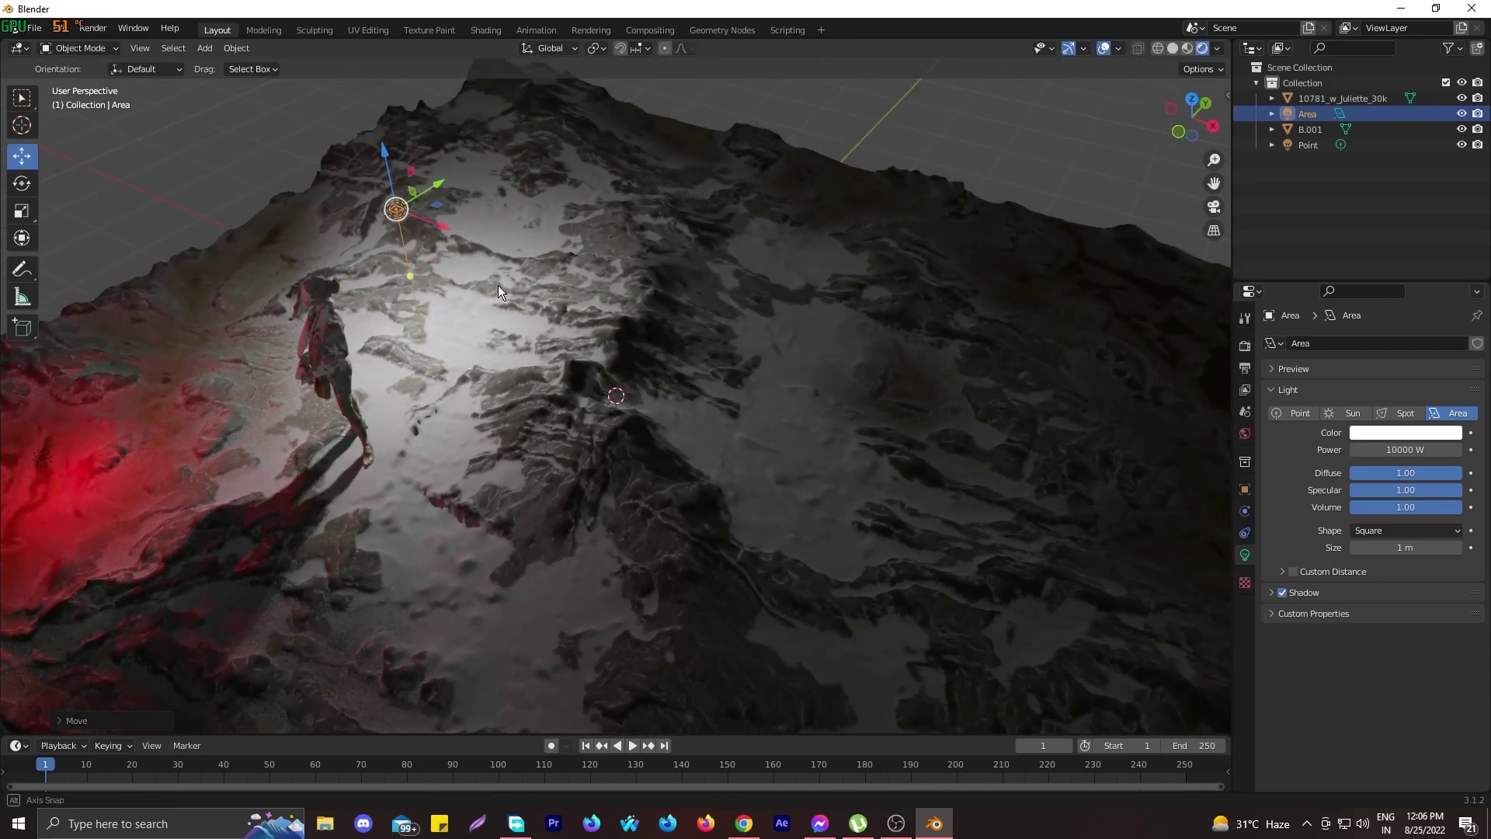
middle_click_drag(753, 297, 643, 155)
left_click_drag(527, 126, 528, 101)
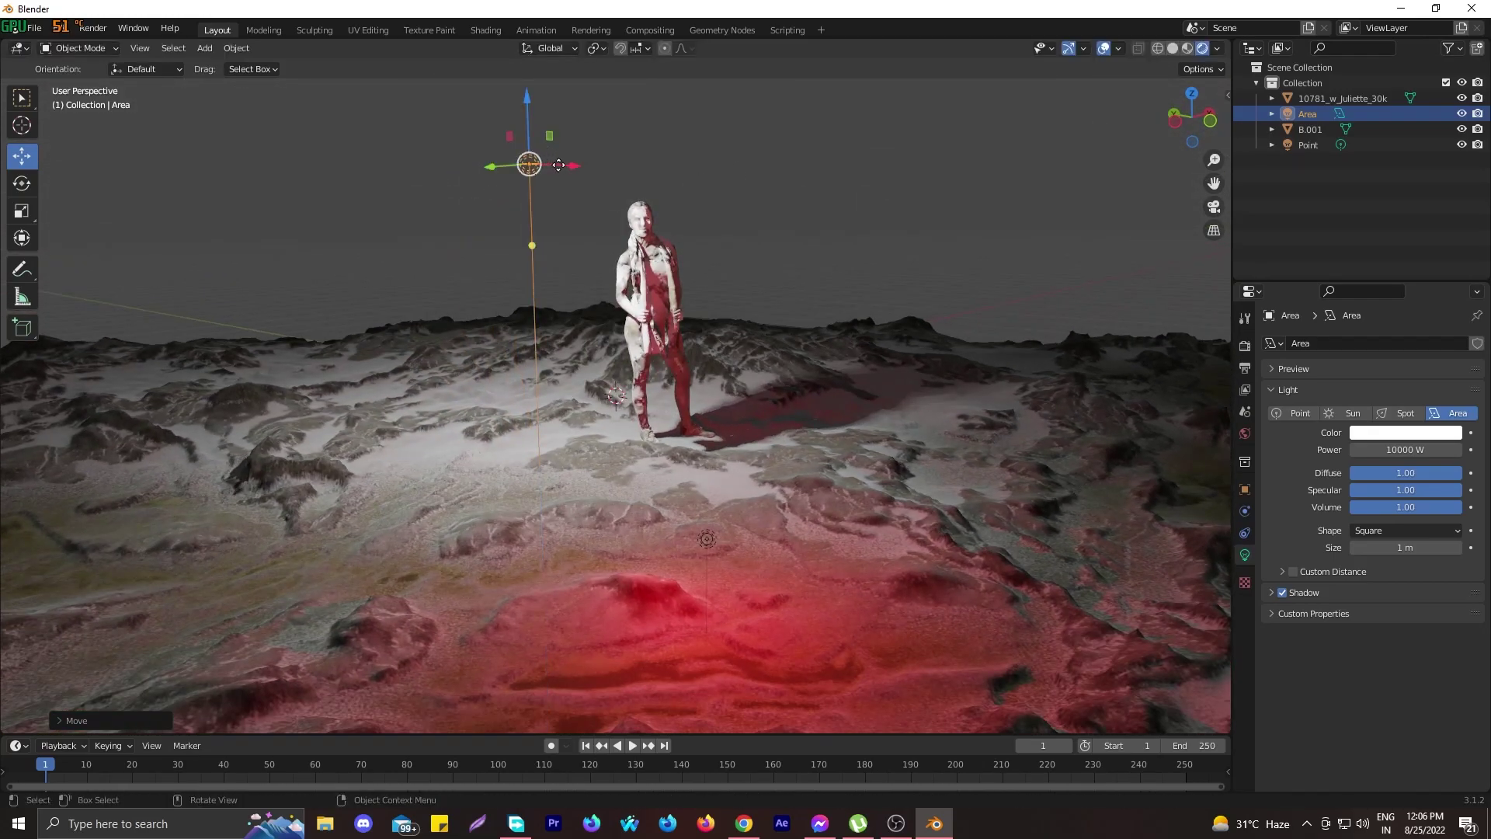
left_click_drag(575, 167, 681, 168)
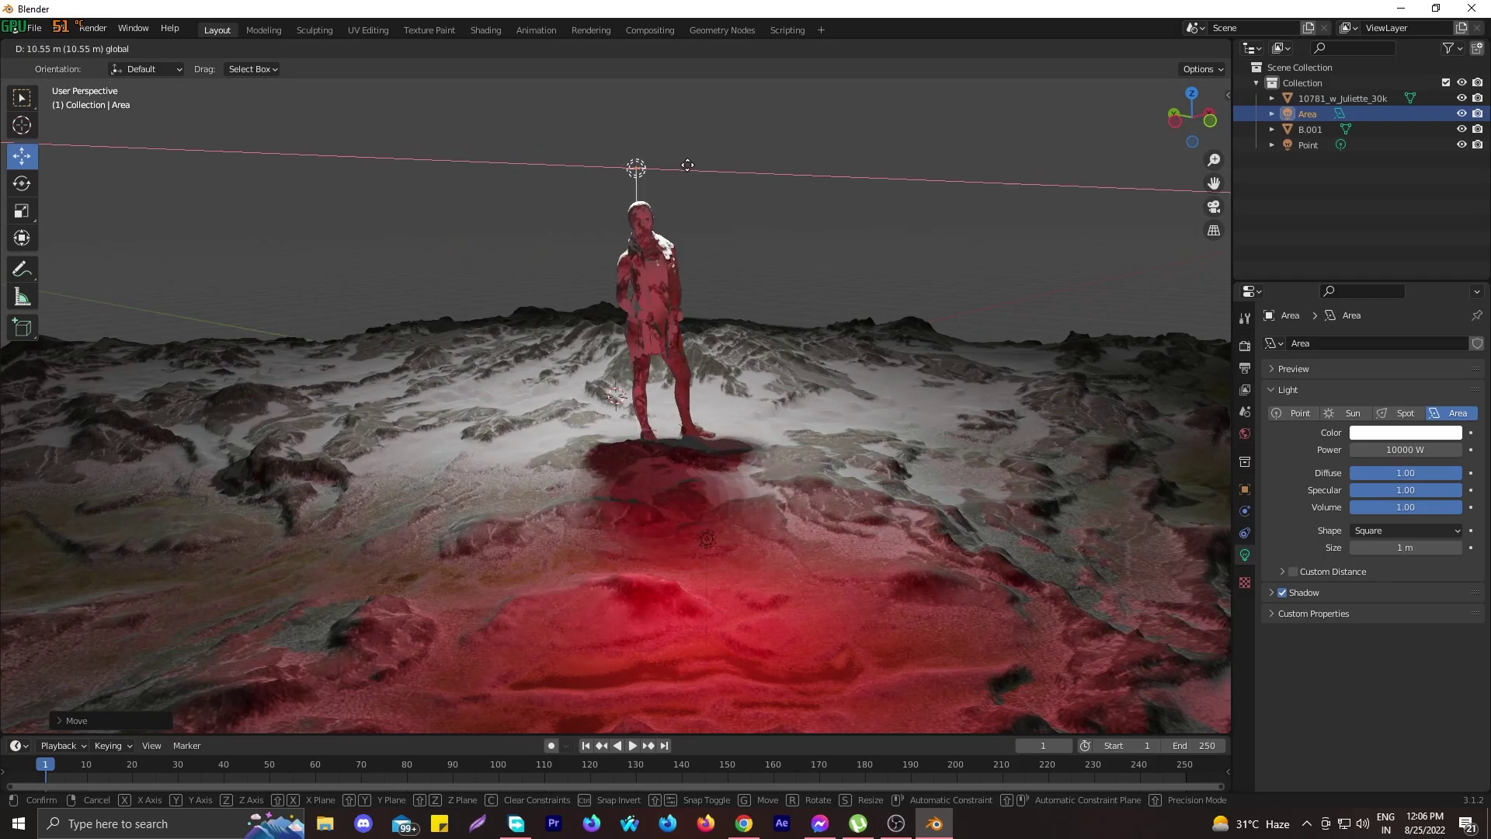
Try a power of 100 W for the area light
left_click(1411, 449)
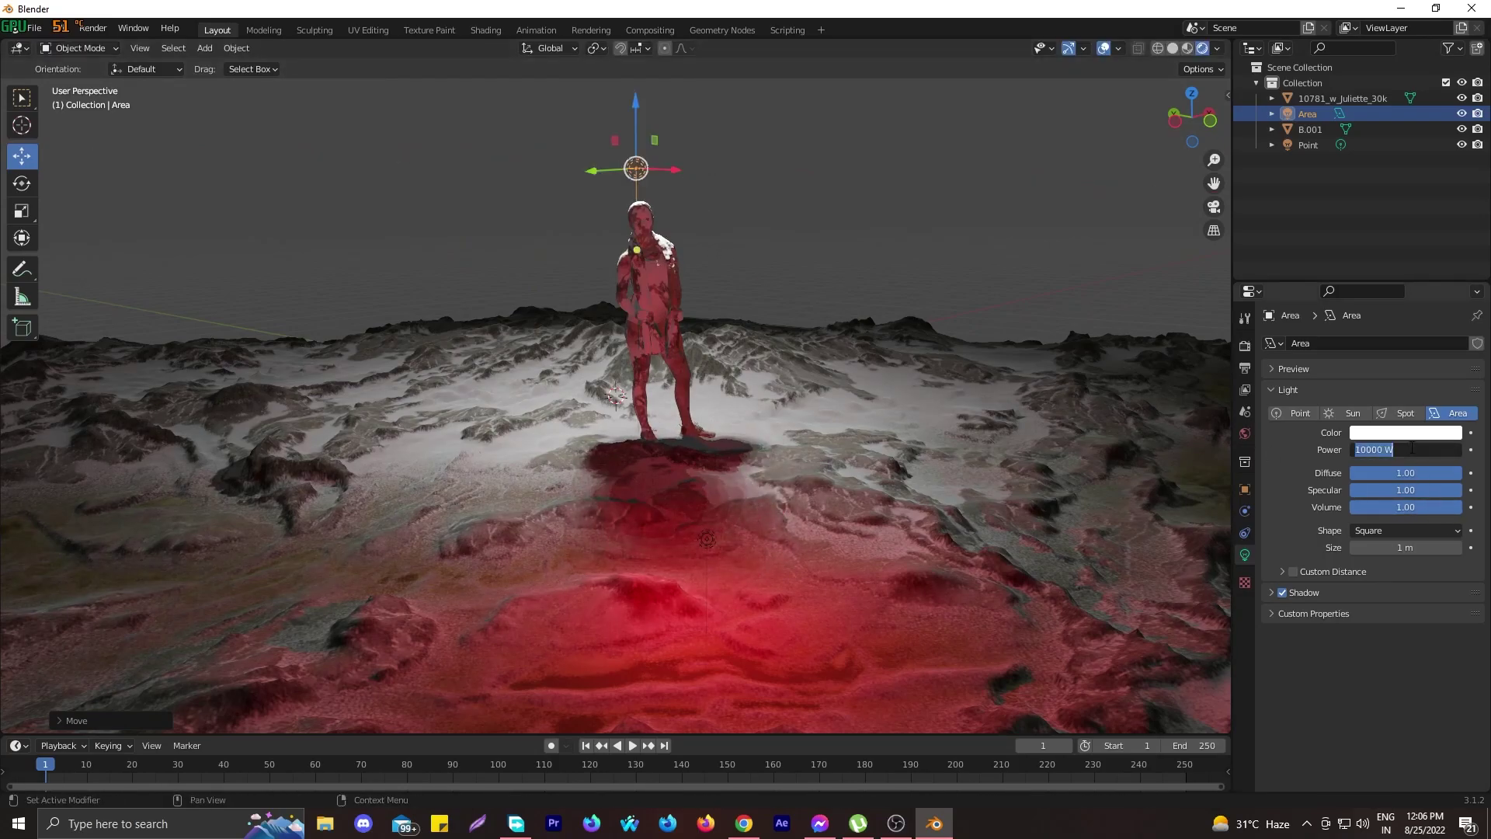
type("100")
key("Return")
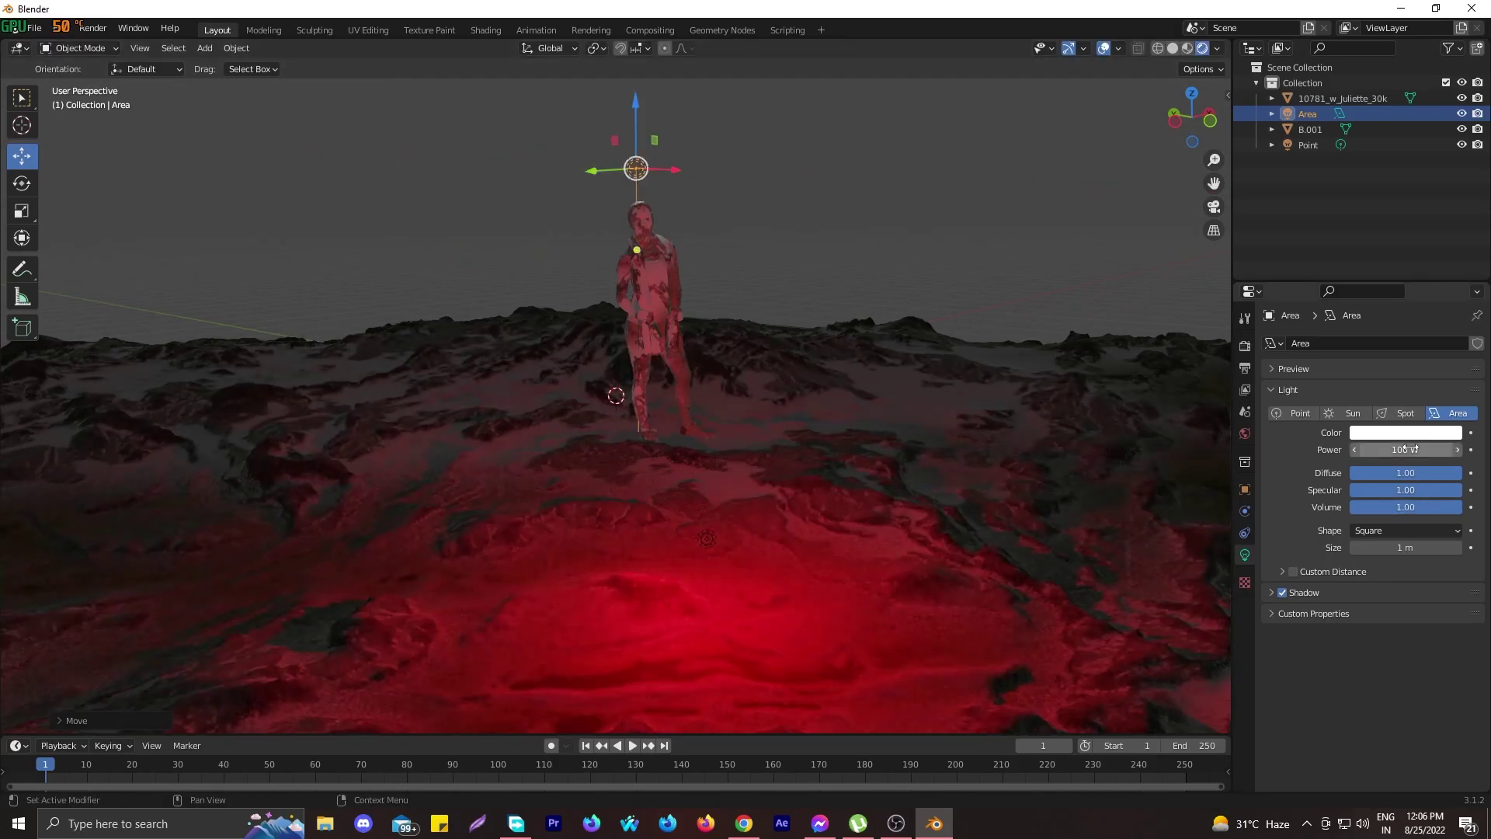
Set the area light's power to 1000 W and deselect the light
left_click(1405, 449)
type("1")
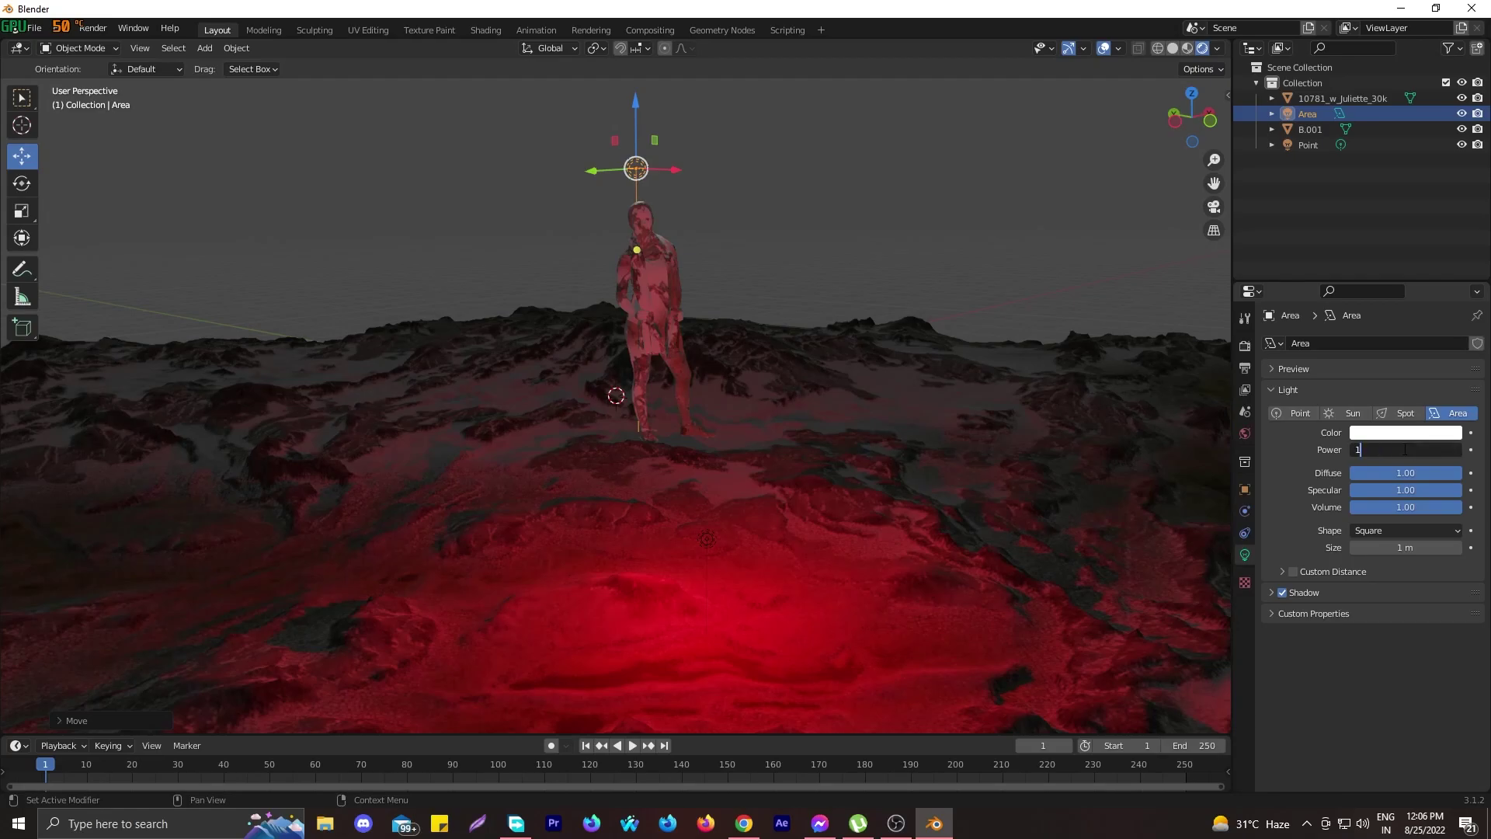
type("000 W")
key("Return")
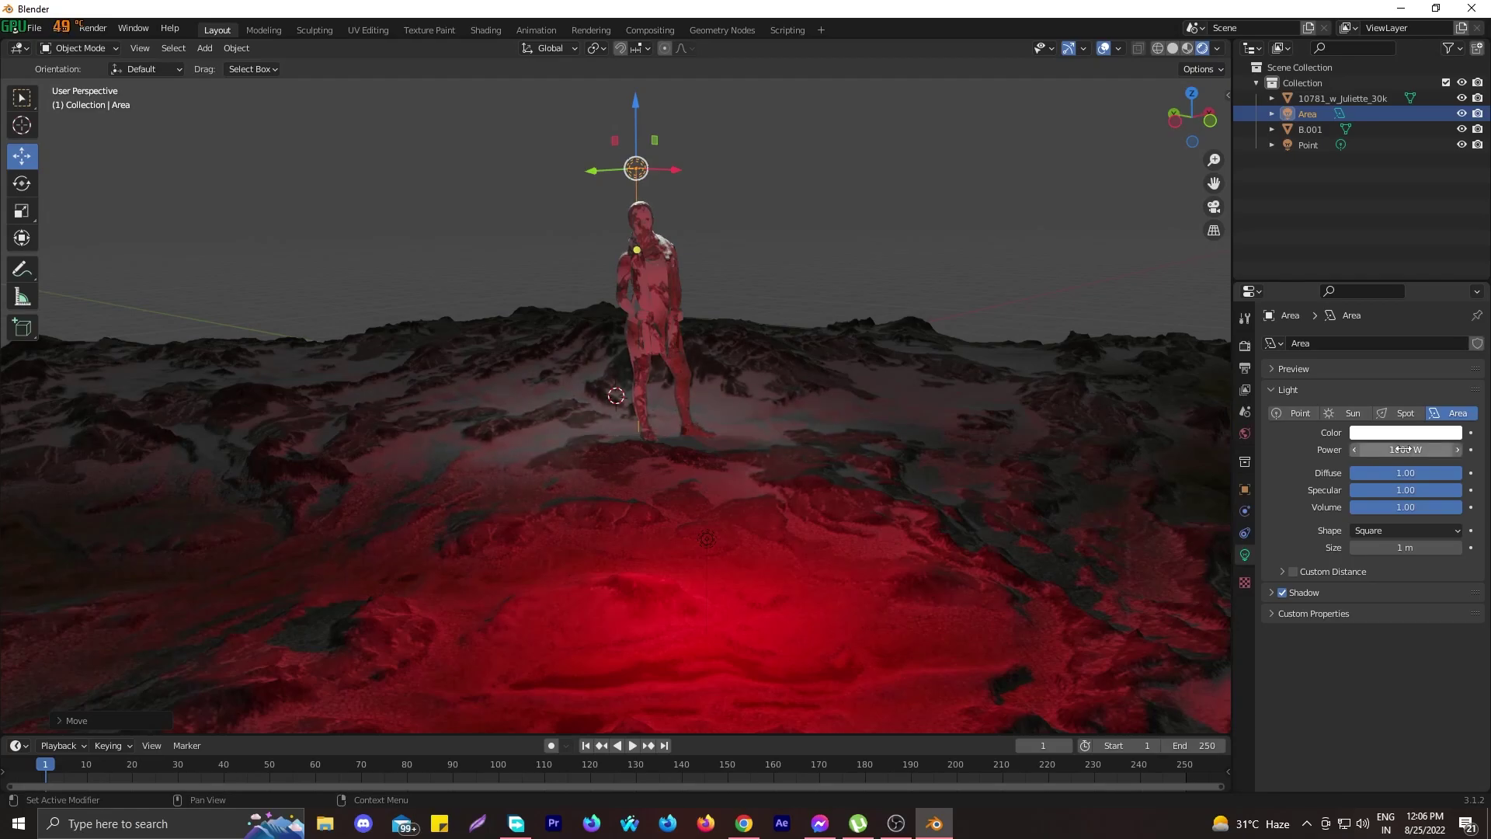
left_click(891, 237)
middle_click_drag(891, 238, 880, 236)
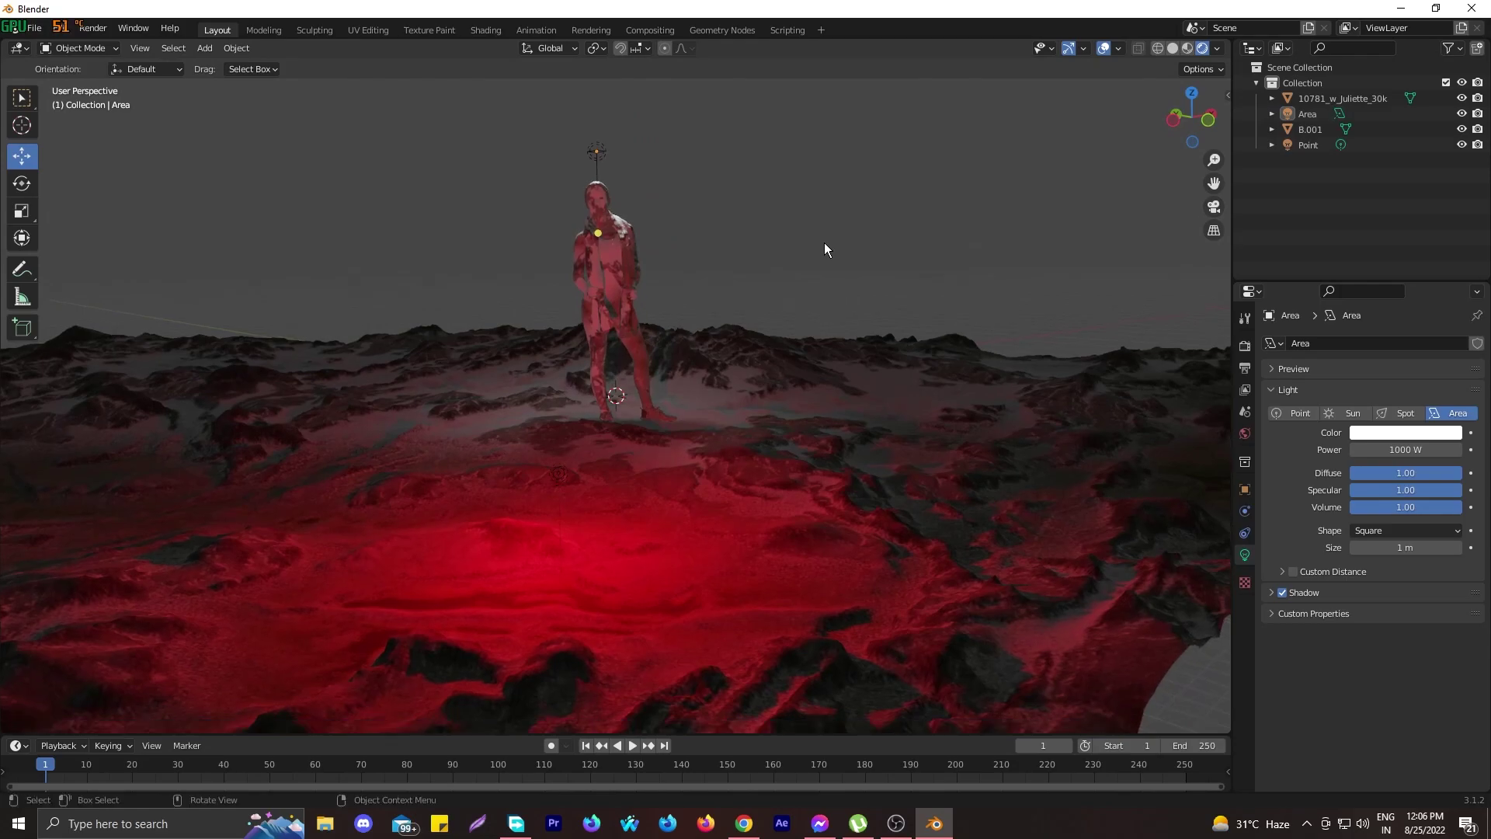
left_click(41, 29)
scroll(639, 328, "up", 2)
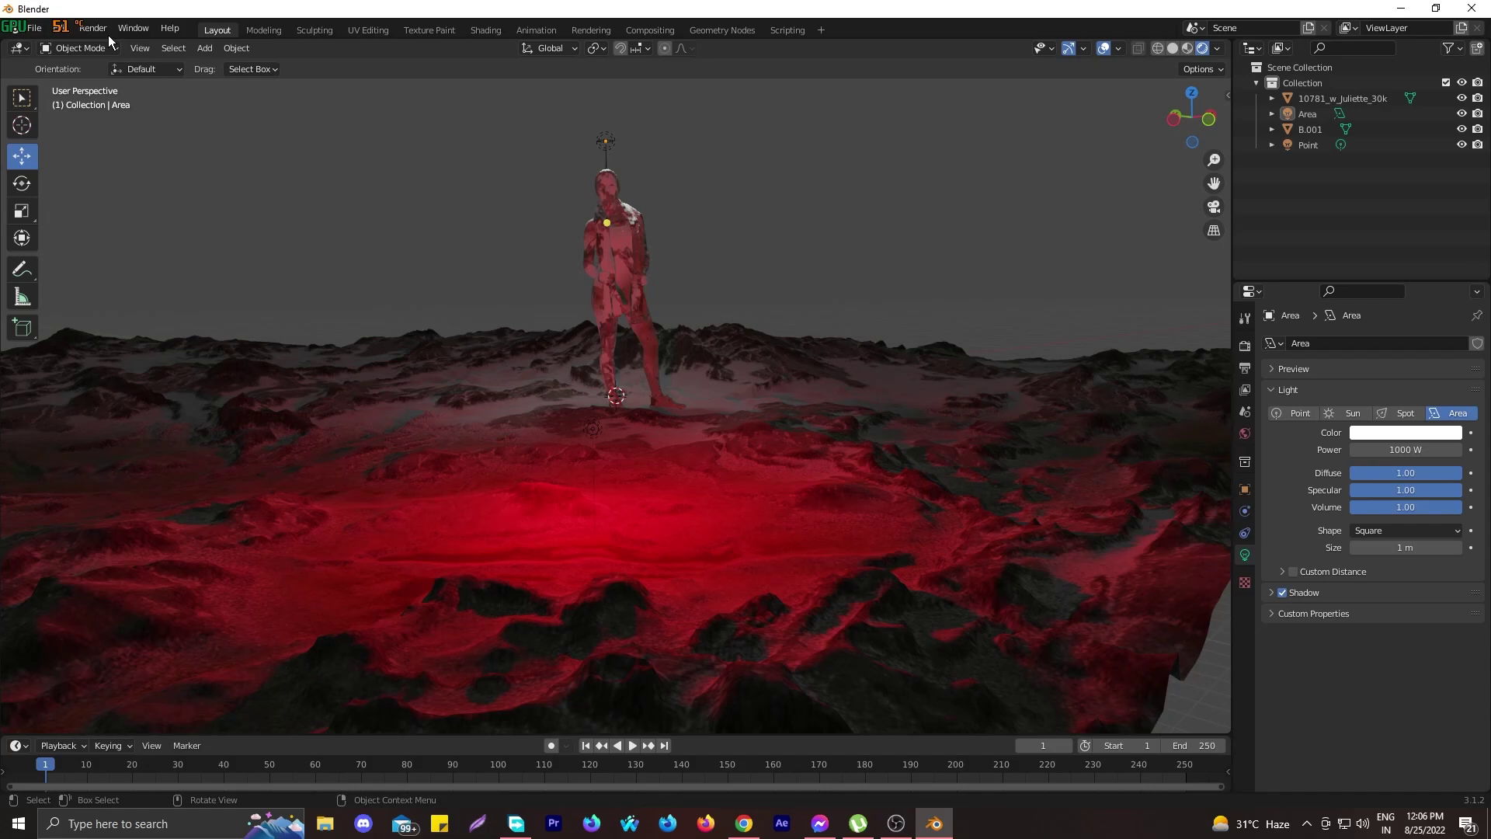
middle_click_drag(747, 225, 706, 226)
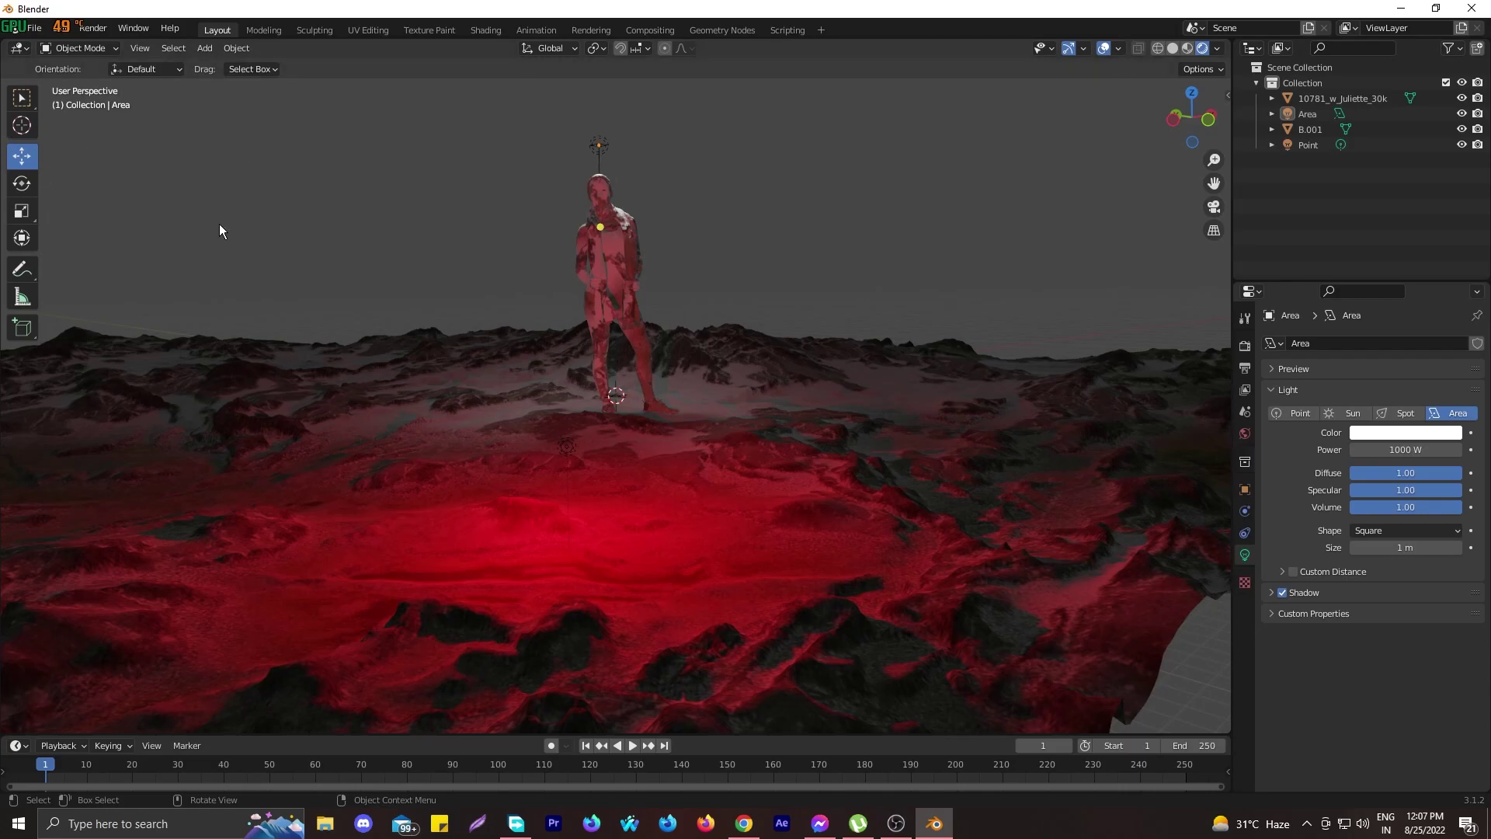
key("shift+a")
Switch to the Shading workspace and show the World shader's node tree
left_click(486, 30)
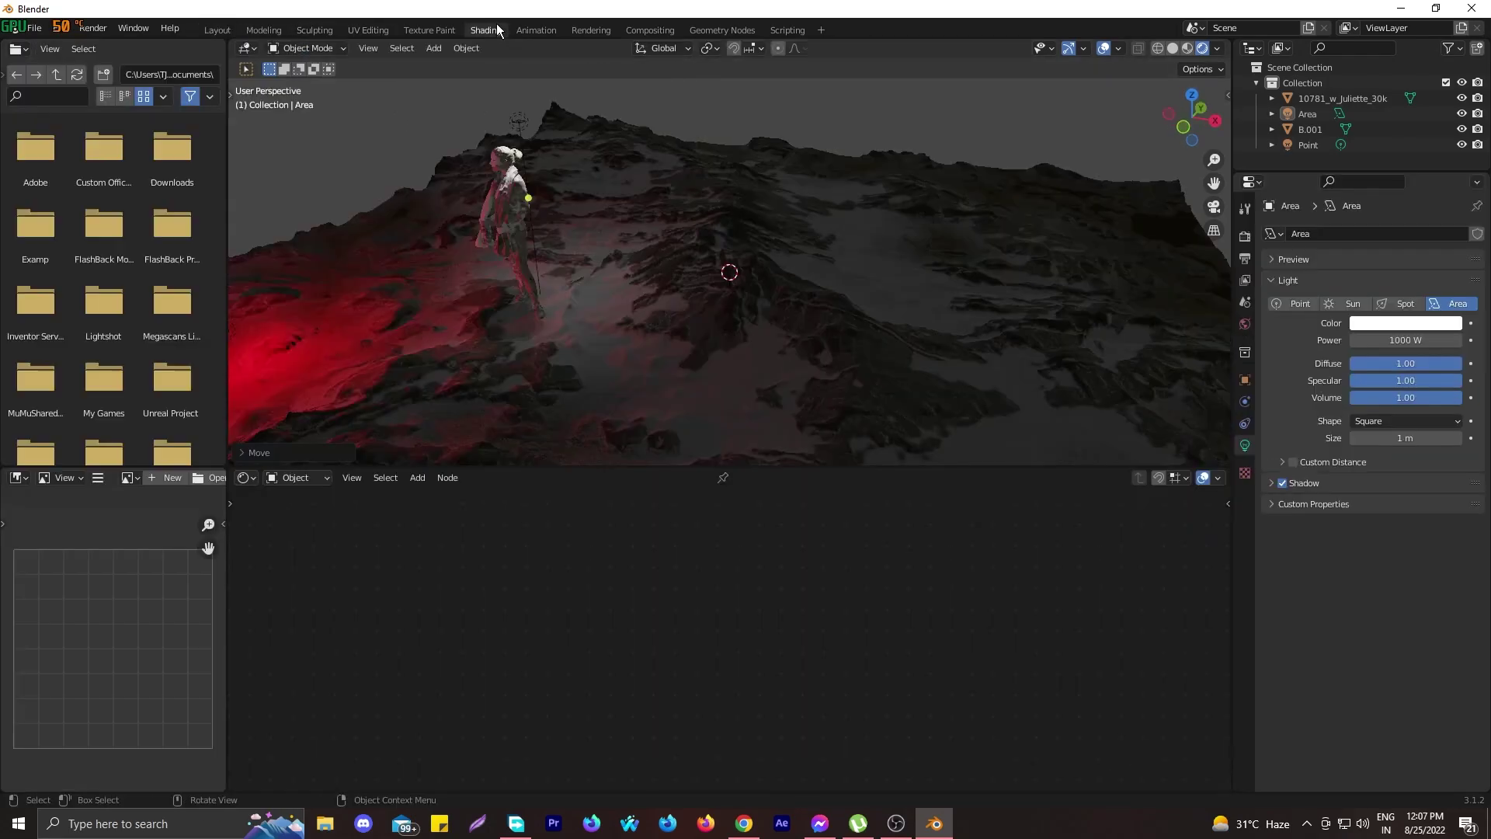
left_click(286, 480)
left_click(299, 512)
middle_click_drag(516, 356, 615, 343)
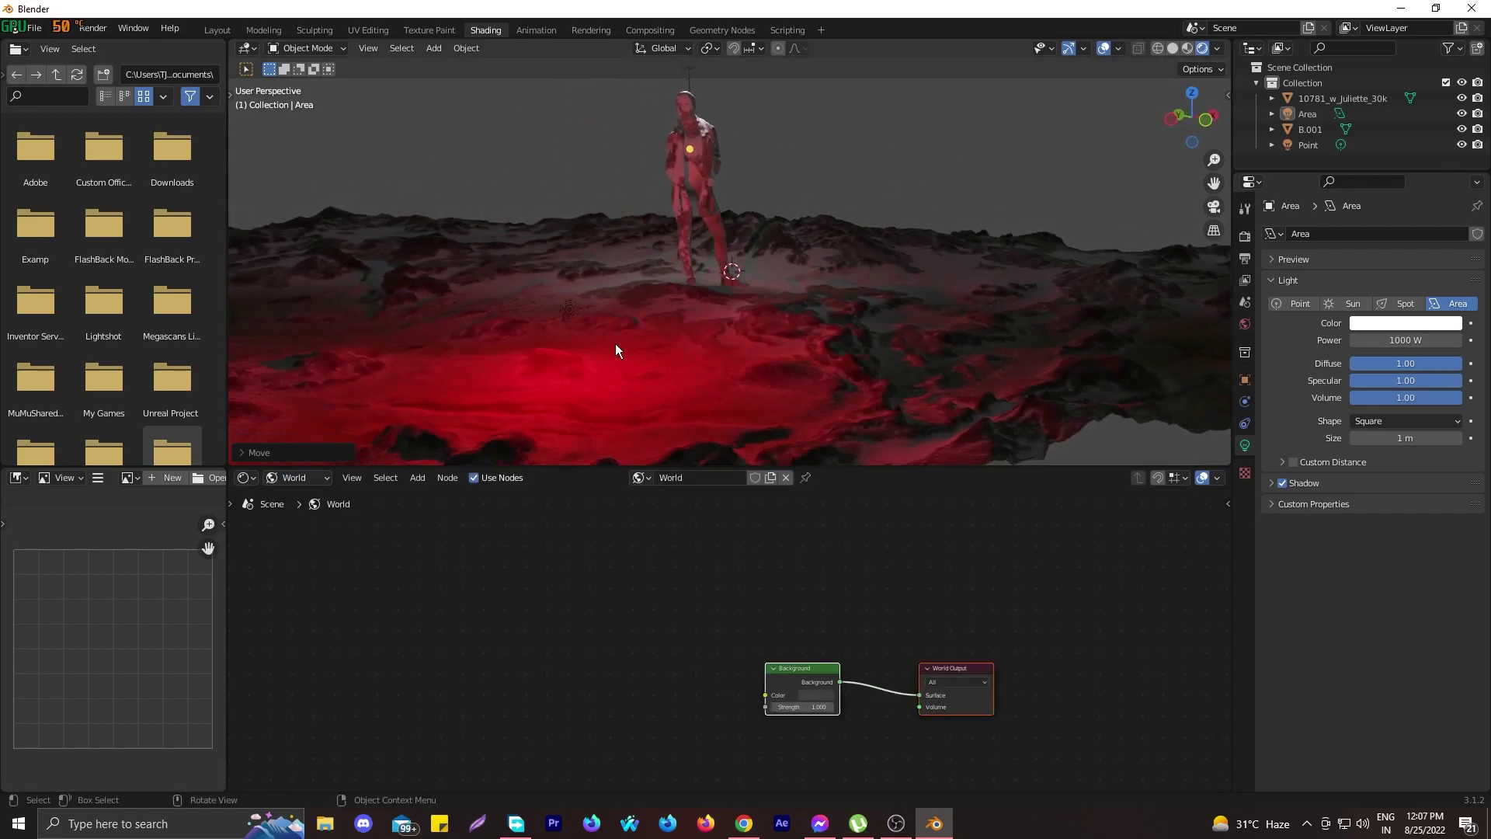
Add a Sky Texture node to the world nodes and connect its Color output to the Background node's Color input
left_click(570, 622)
key("shift+a")
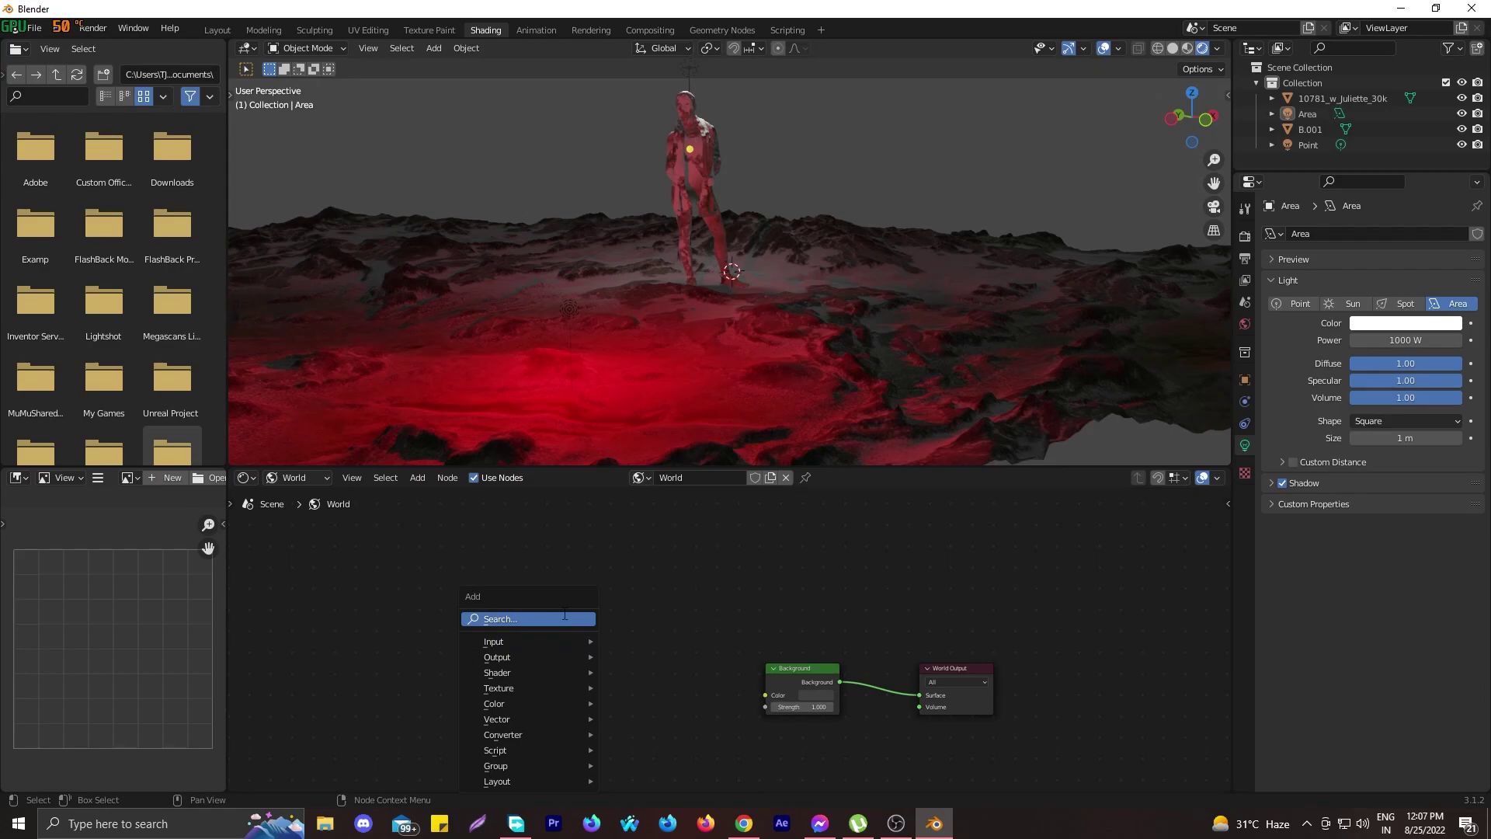
left_click(566, 619)
type("sky te")
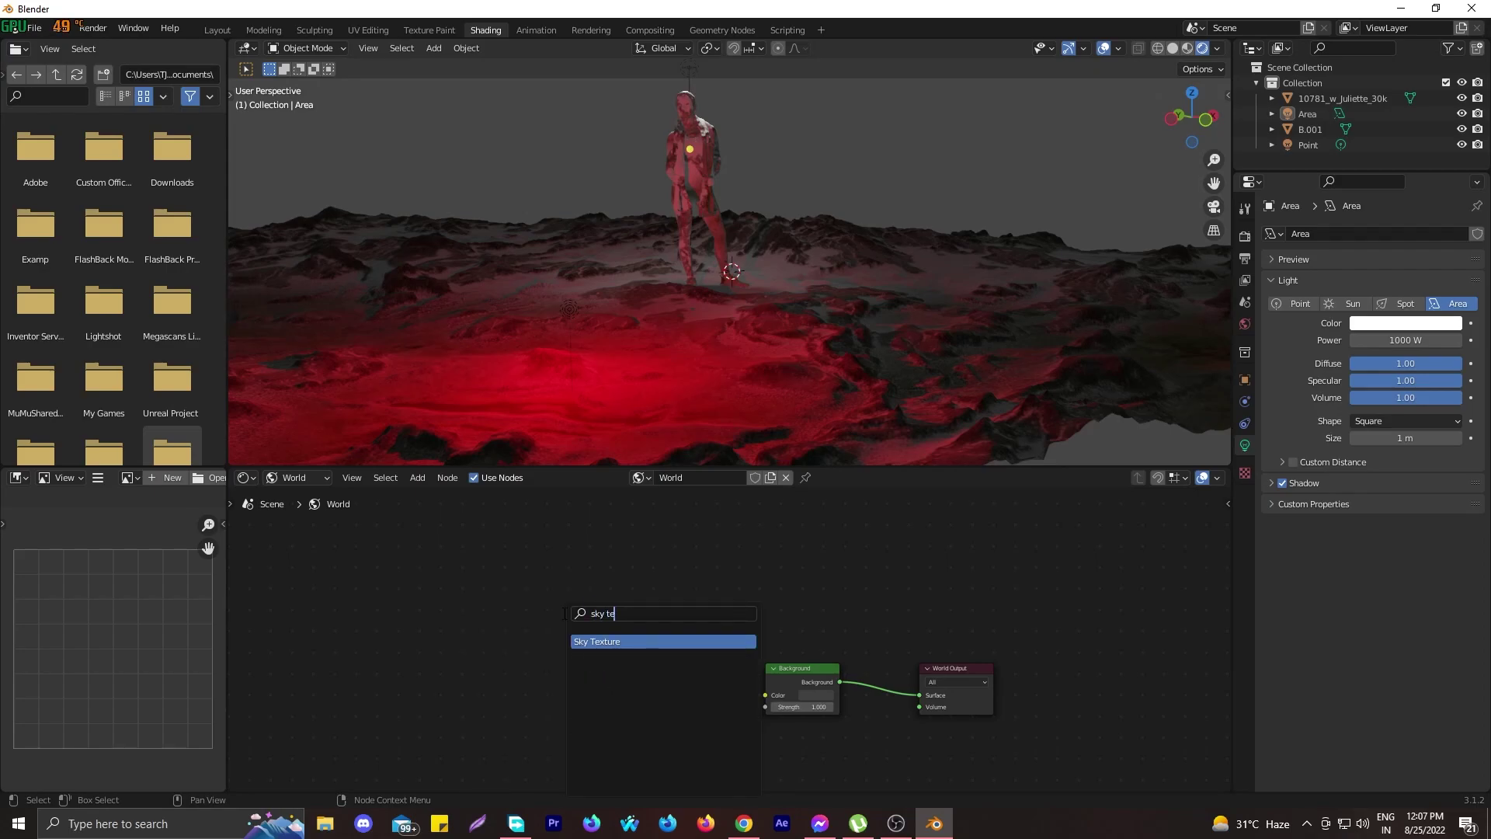
type("xture")
key("Return")
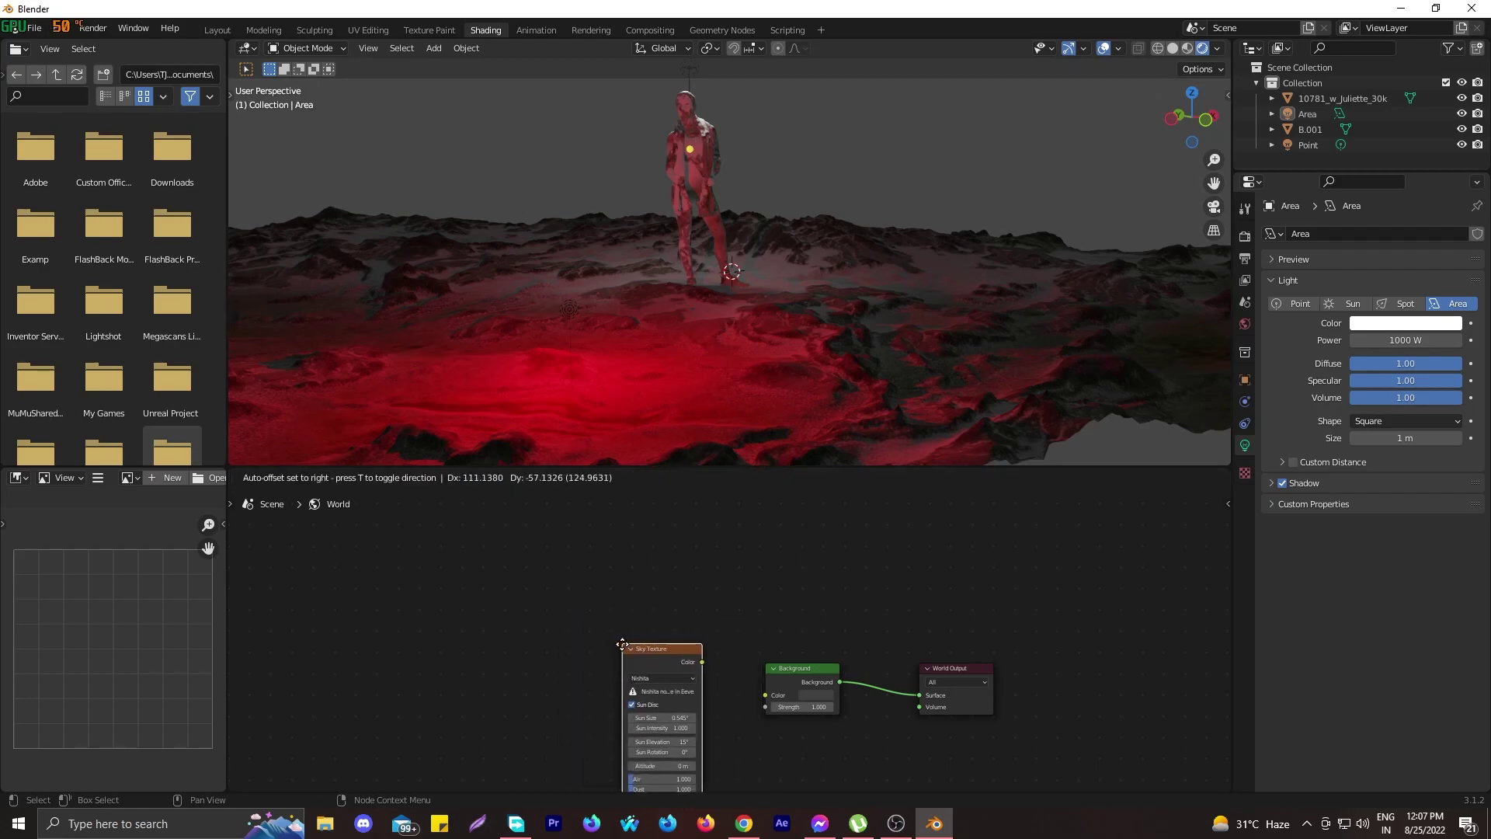
left_click(609, 647)
left_click_drag(688, 662, 761, 694)
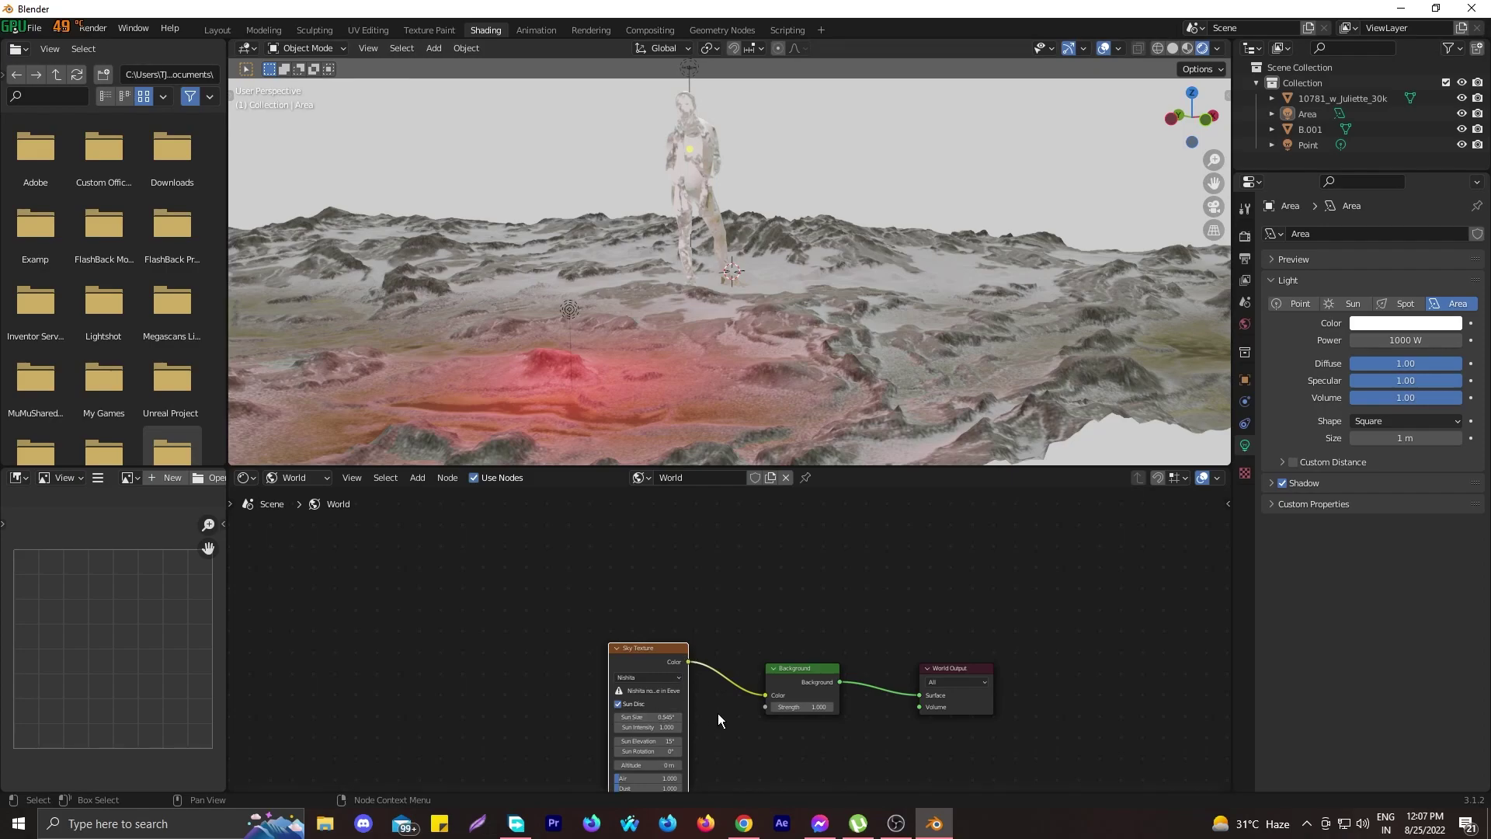
Set the sky texture's sun intensity to 1
middle_click_drag(722, 713, 717, 681)
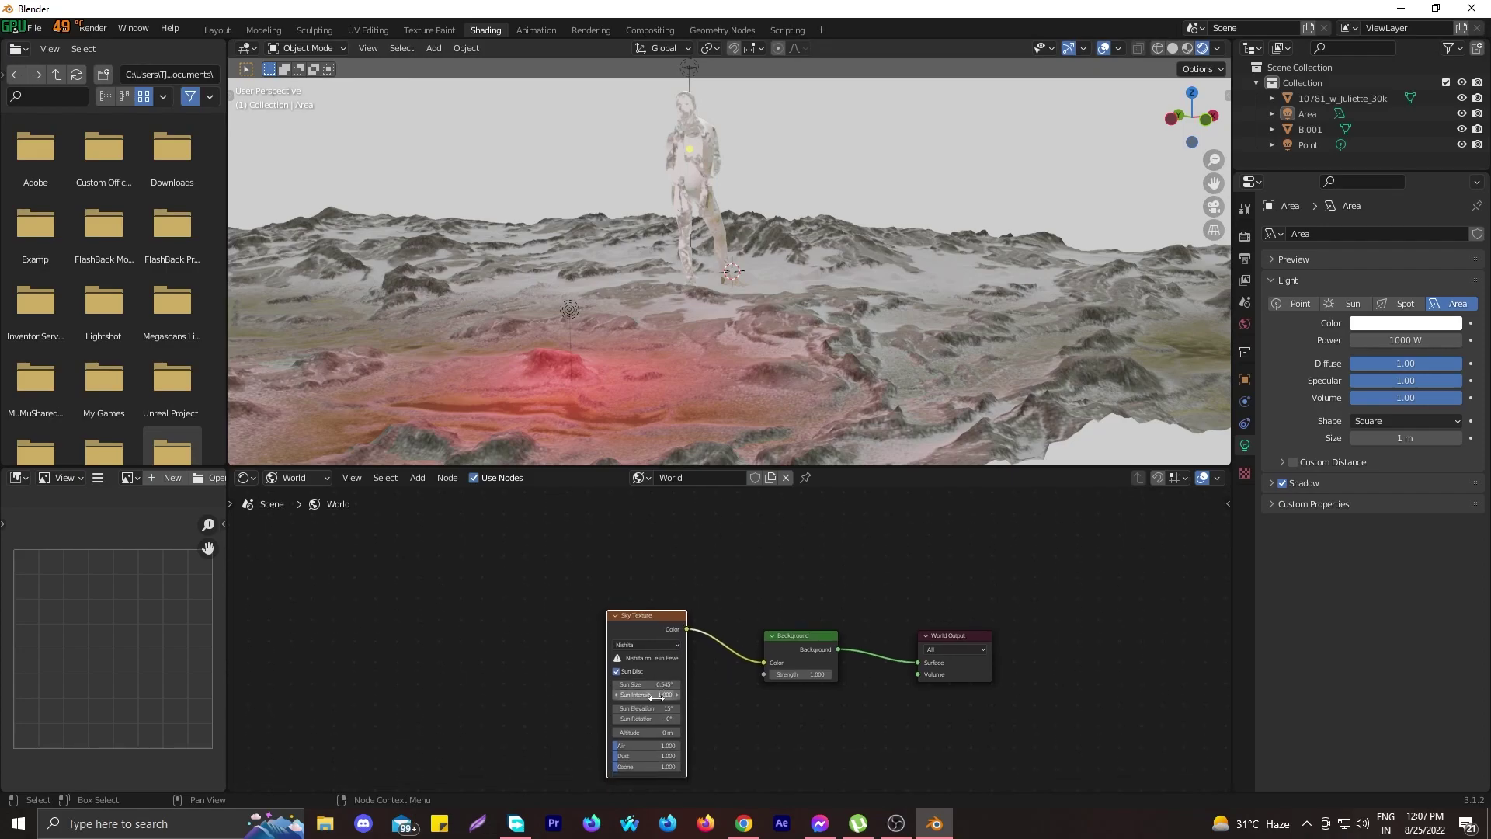
left_click(657, 694)
key("Return")
left_click(653, 694)
type("1")
key("Return")
Change the scene's render engine to Cycles
scroll(668, 692, "up", 3)
middle_click_drag(731, 645, 756, 618)
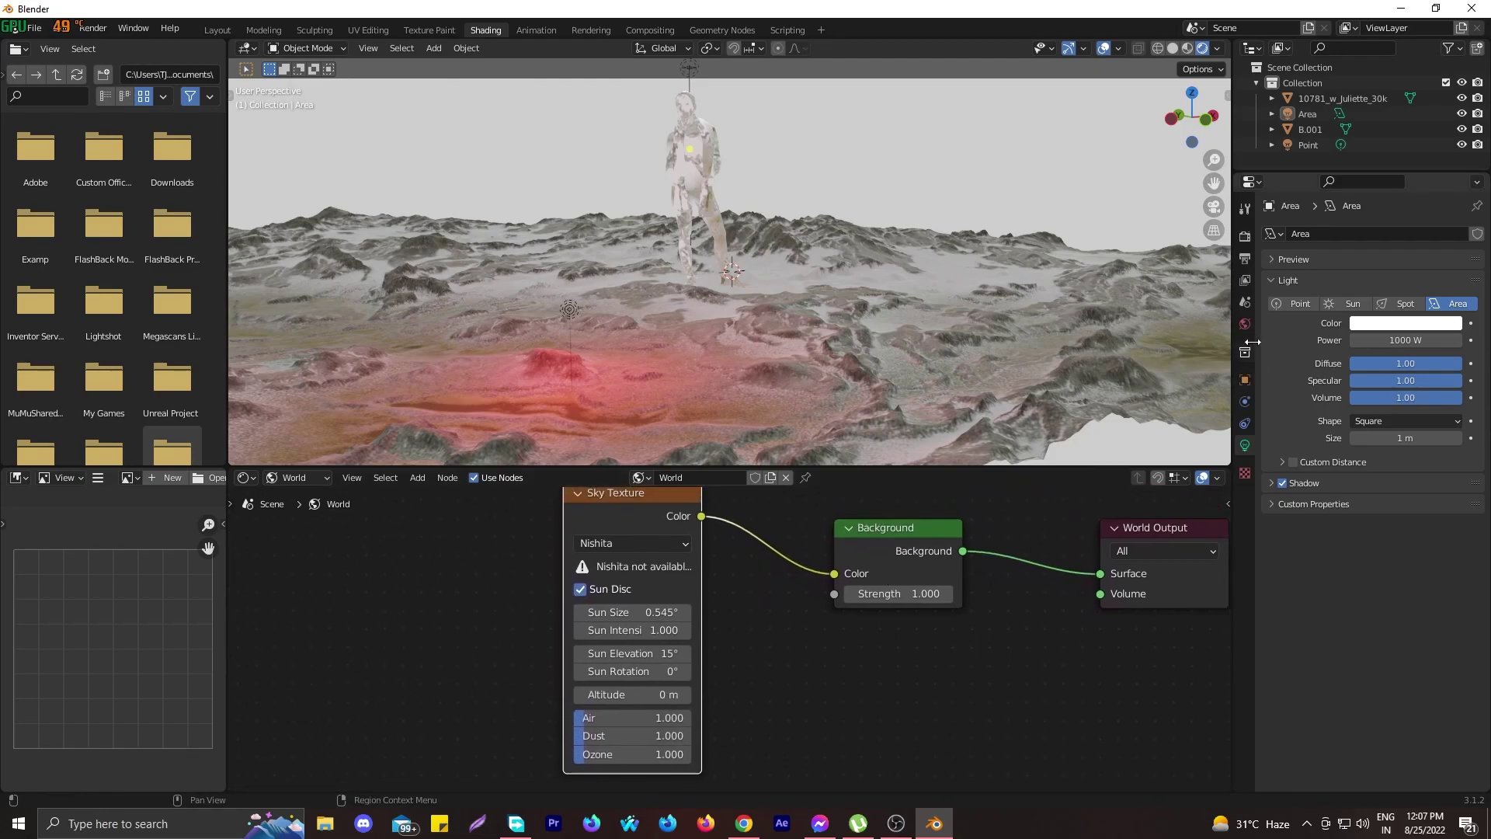
left_click(1245, 235)
left_click(1359, 233)
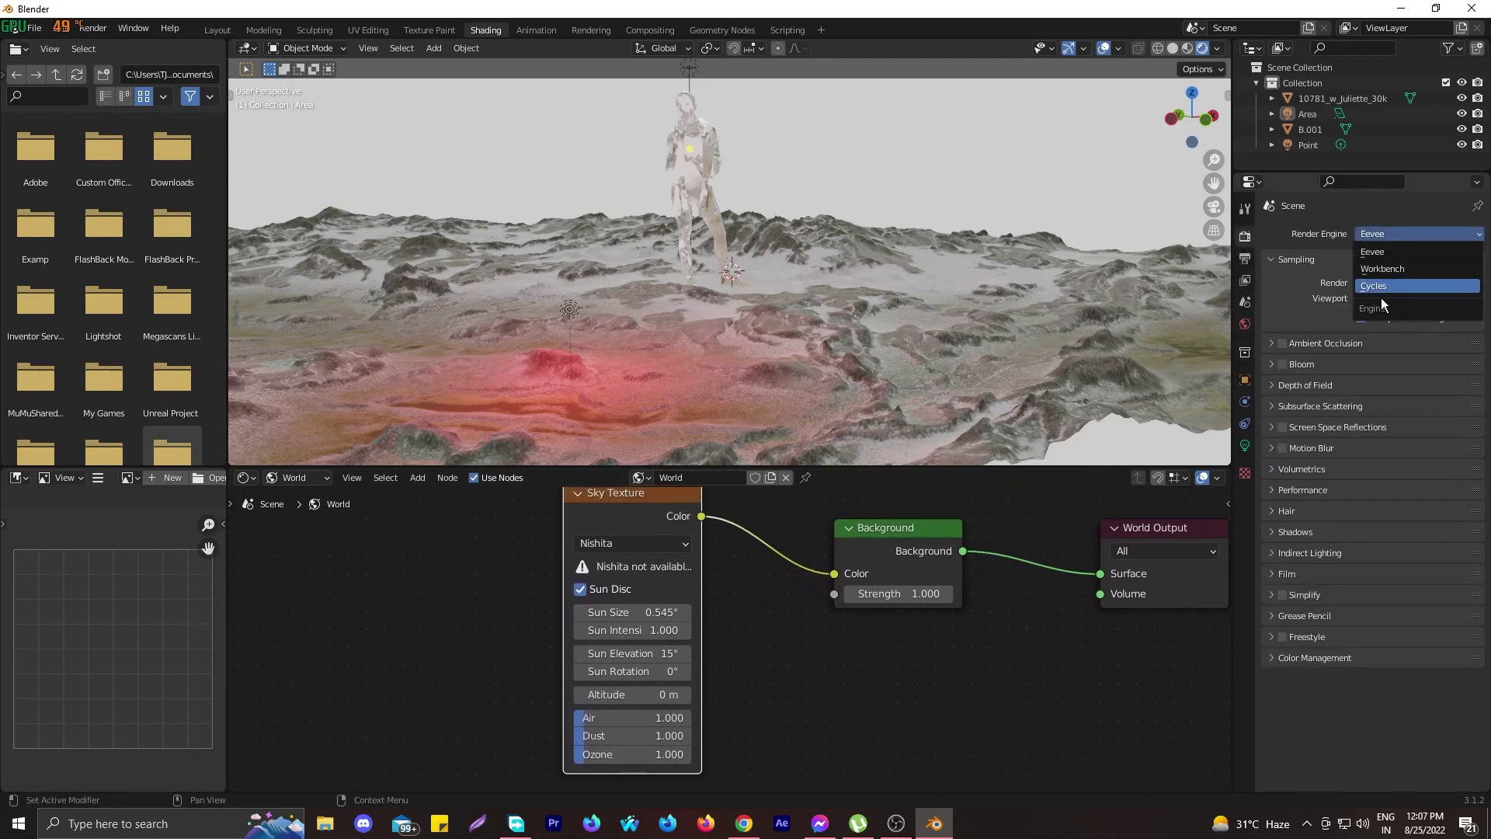
key("Return")
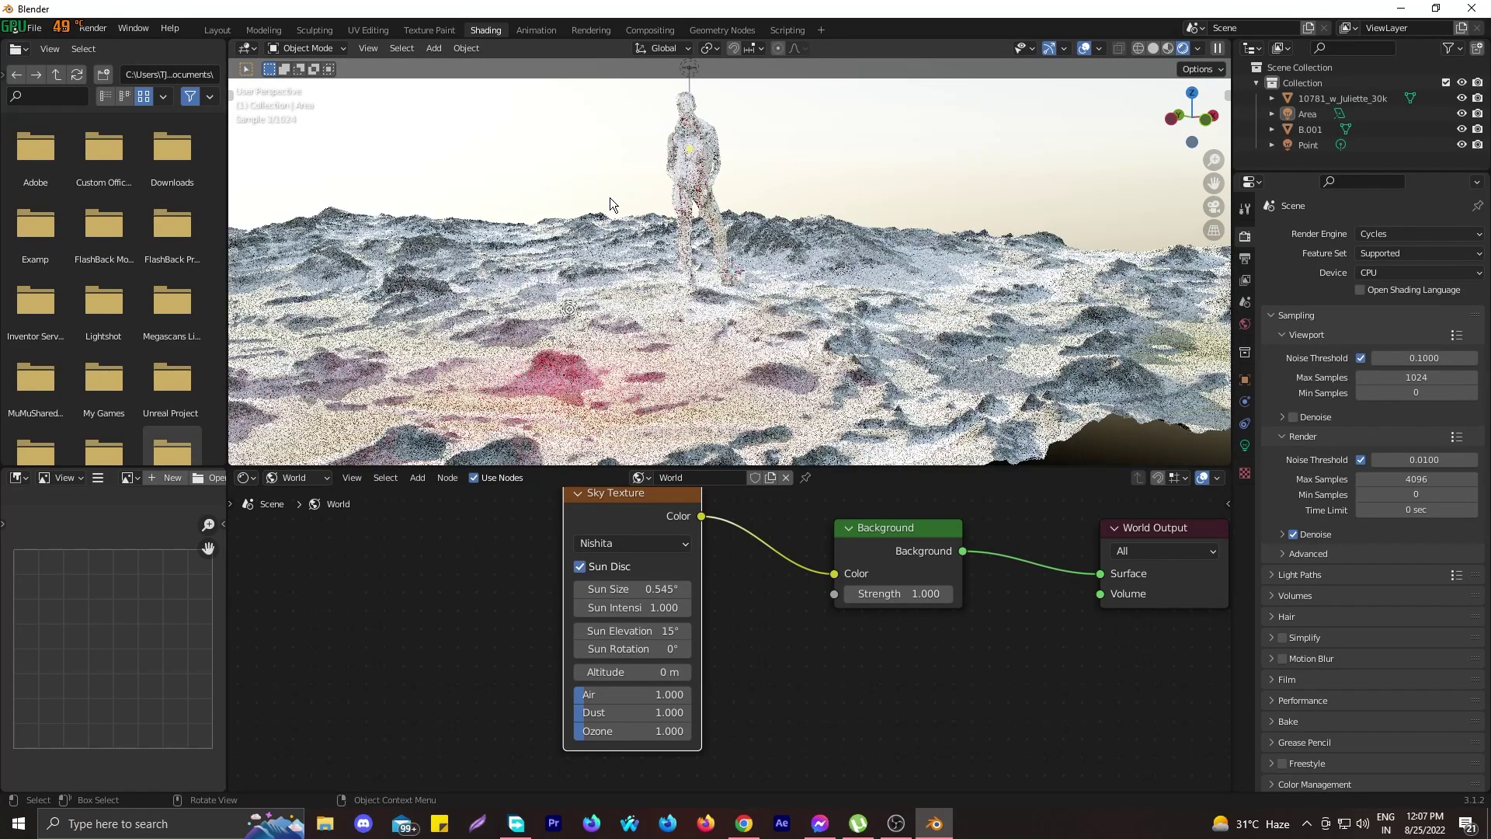
Try an altitude of about 50 m for the Nishita sky, then reset it to 0 m
left_click_drag(633, 671, 652, 672)
left_click(629, 673)
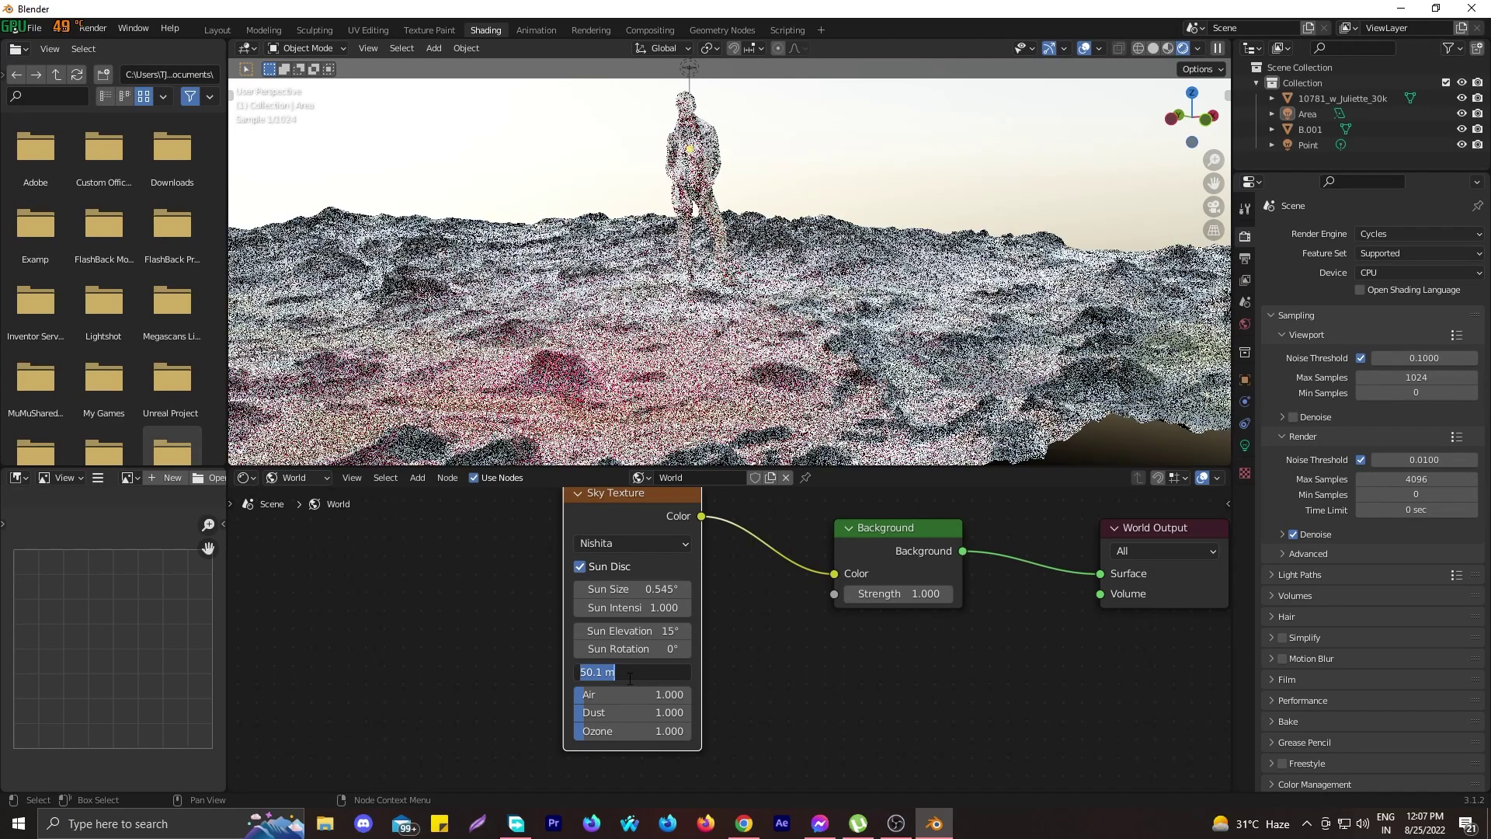
type("0")
key("Return")
Try a sun elevation of about 37.7° for the Nishita sky, then set it to 1°
left_click_drag(629, 631, 648, 630)
left_click(624, 638)
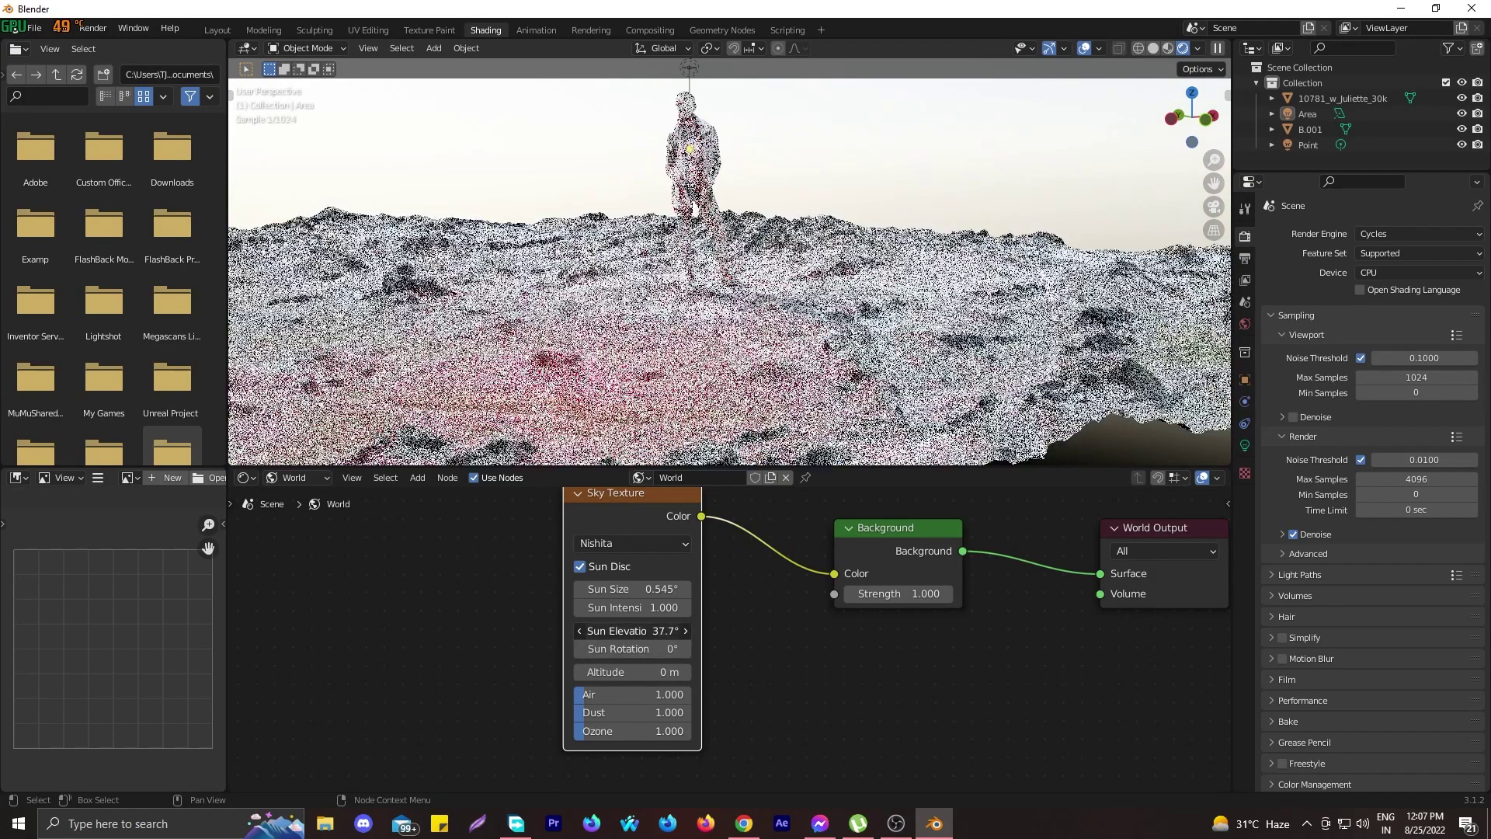
type("1")
key("Return")
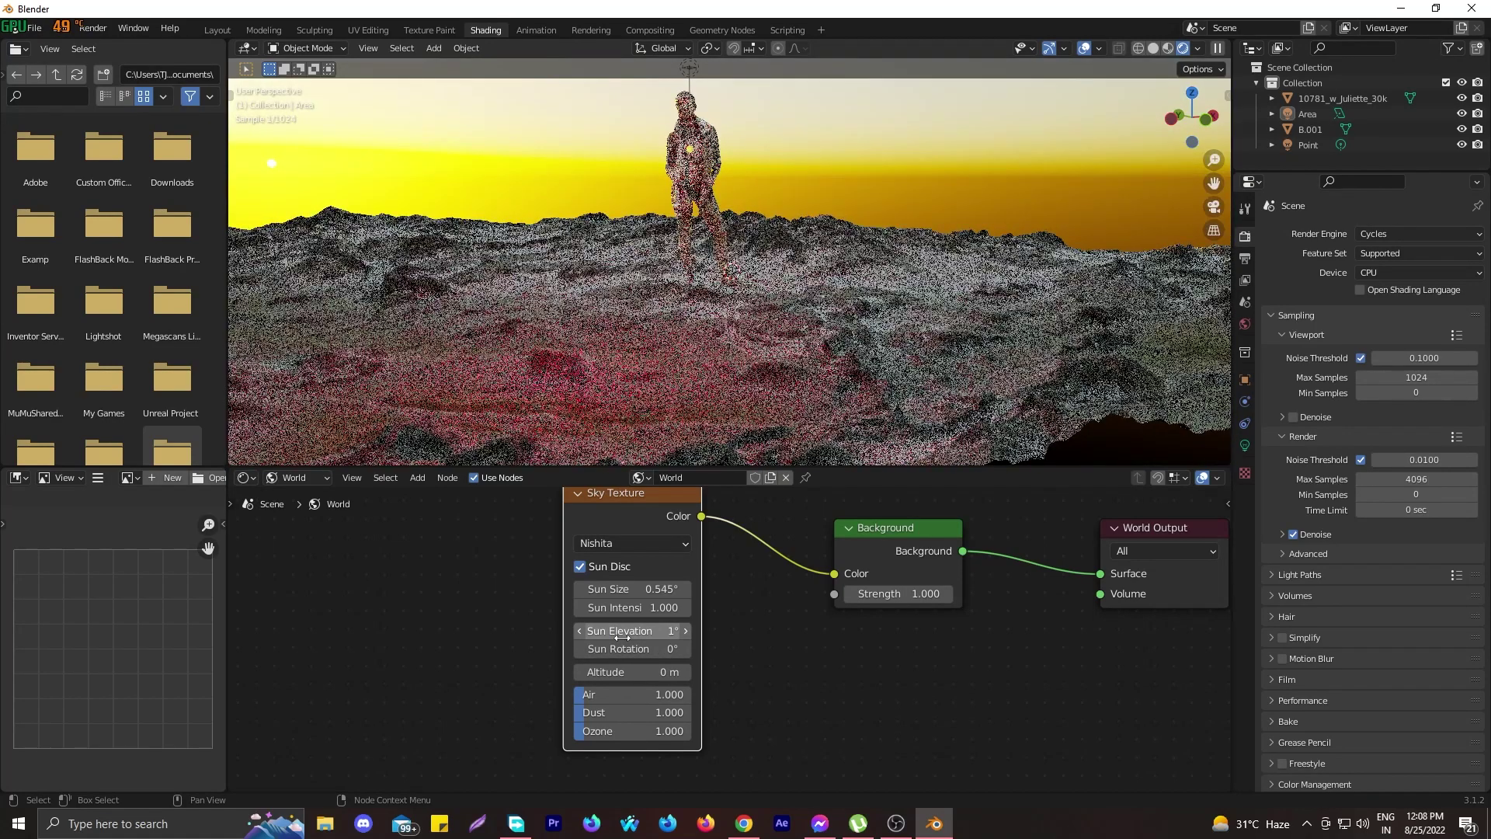
Set the Nishita sky's Air density to 0 and its Dust density to 10
left_click(650, 695)
type("0")
key("Return")
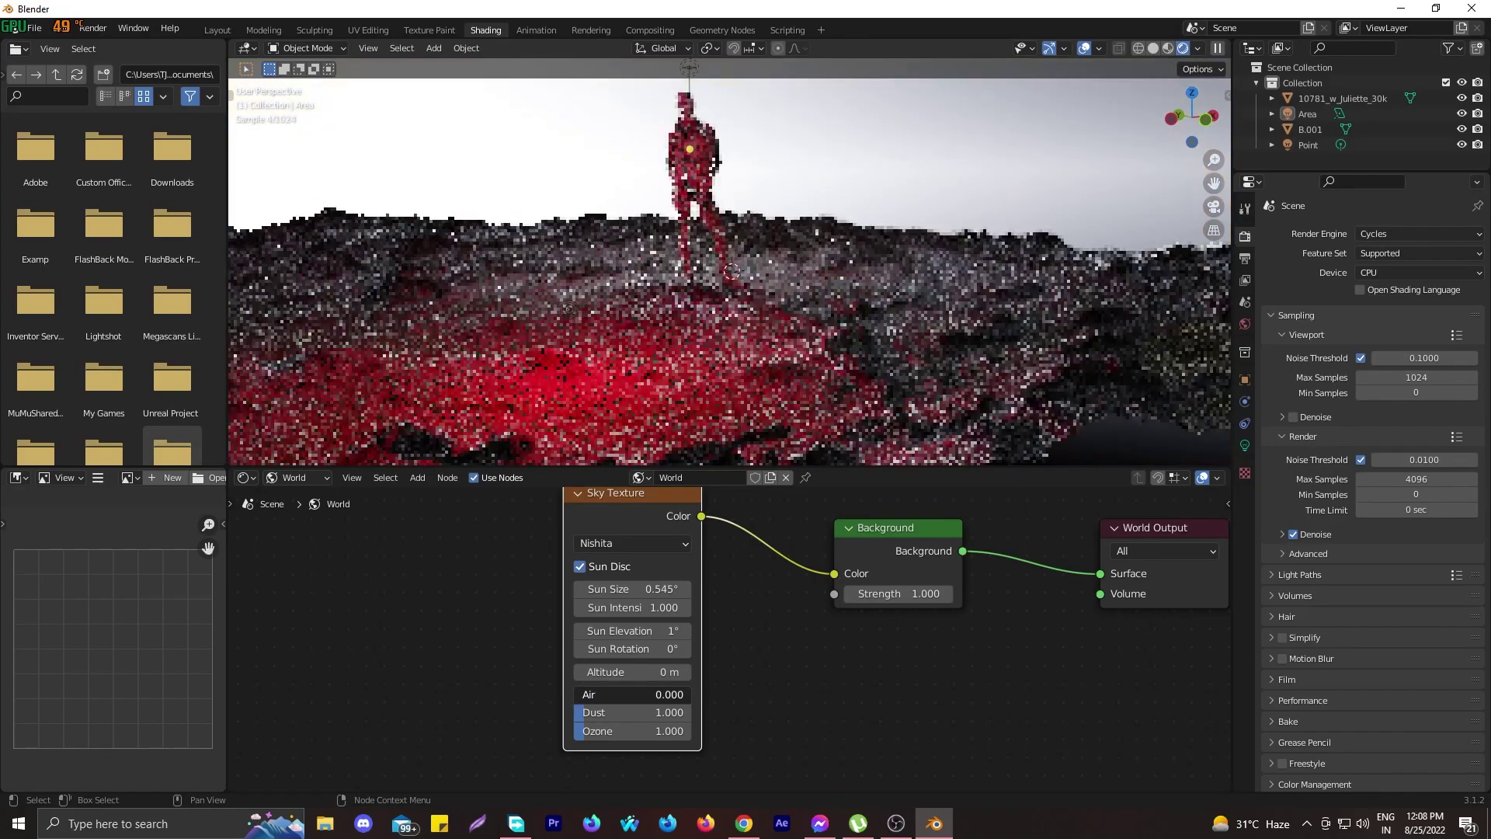
left_click(633, 712)
type("10")
key("Return")
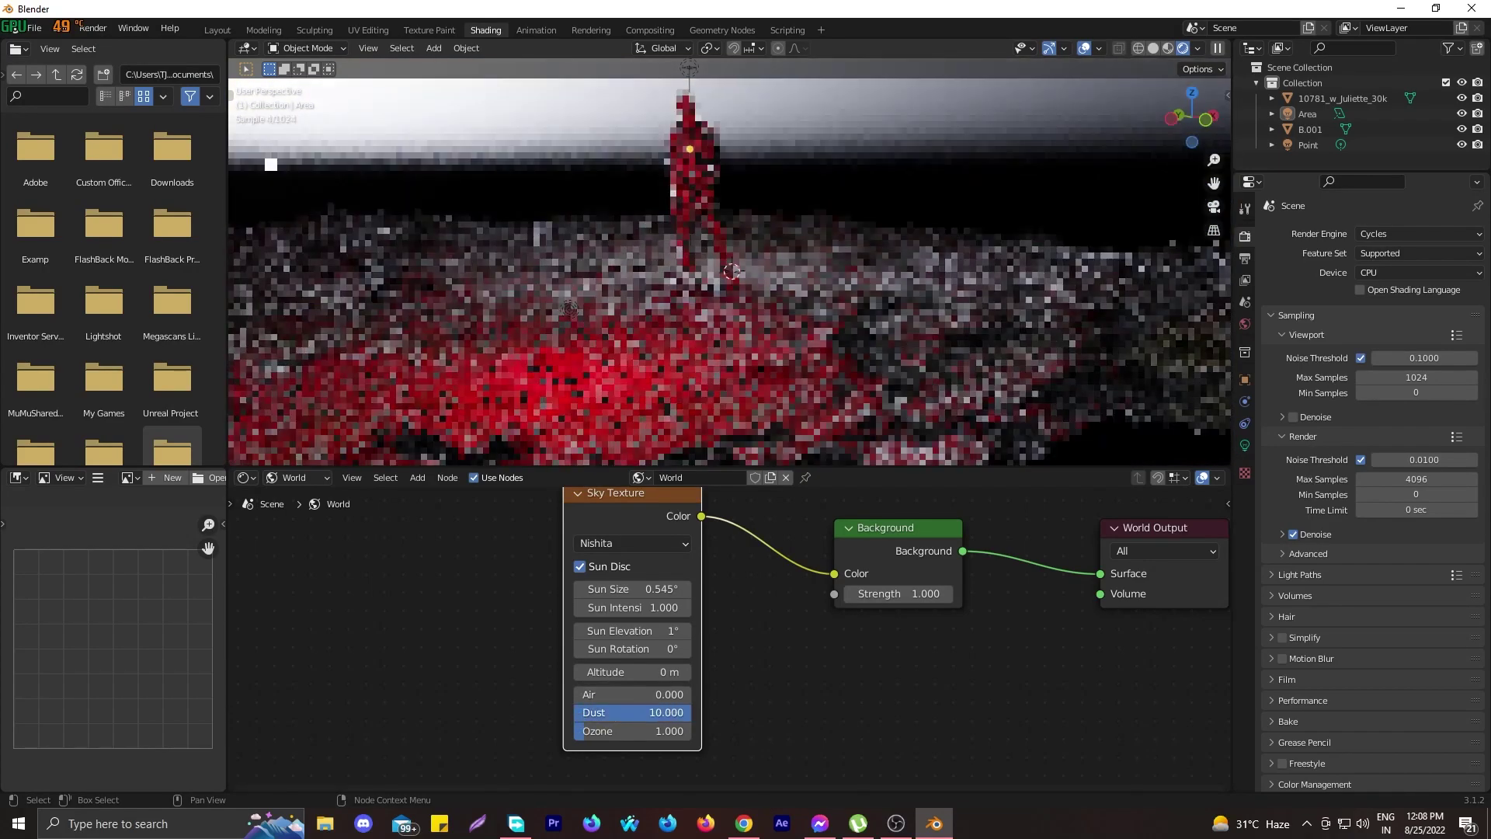
Raise the Nishita sky's Ozone density, then bring it down to about 3.15
left_click(600, 734)
type("10")
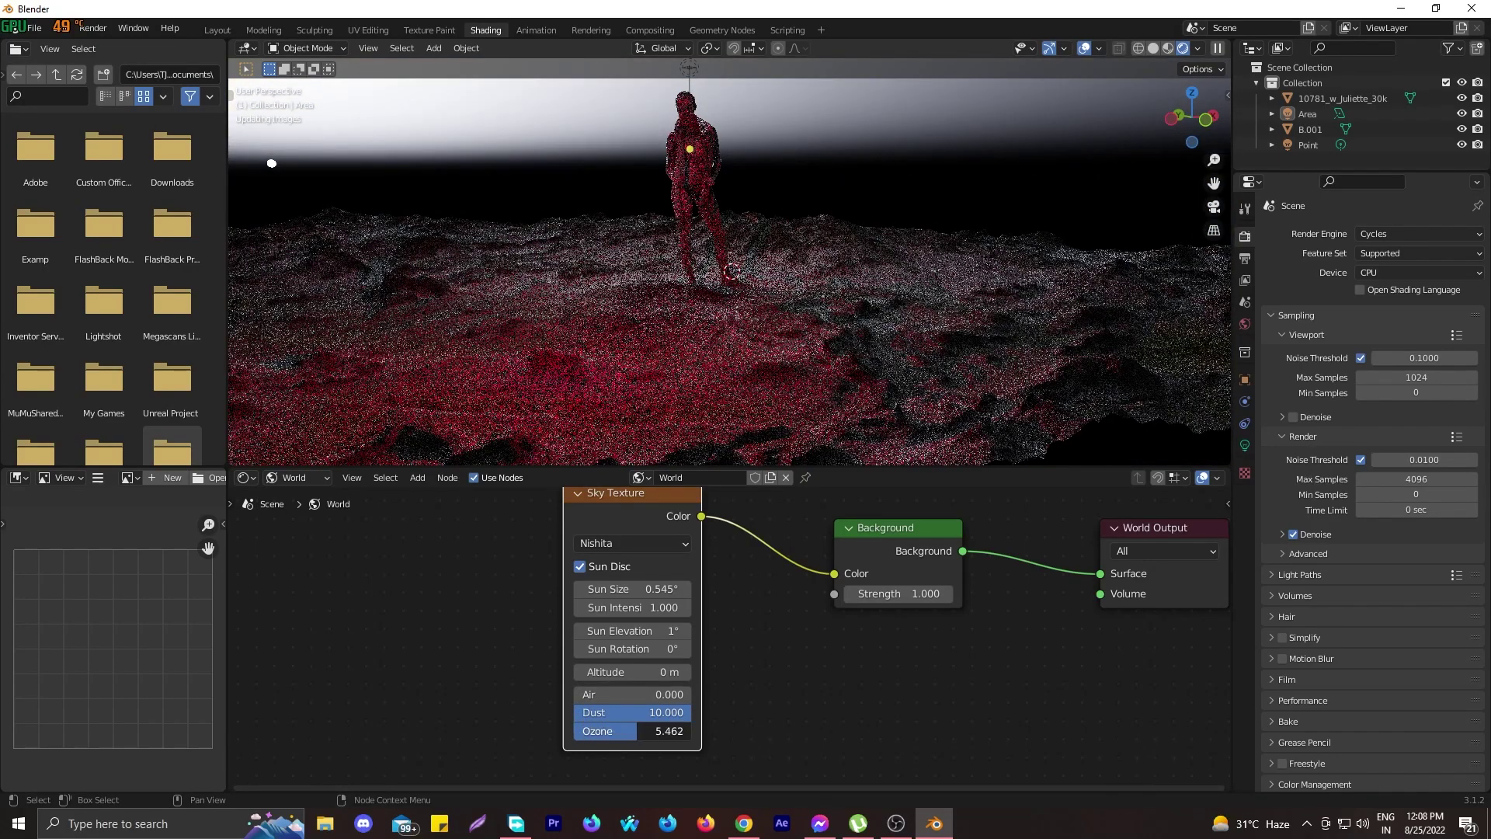
key("Return")
left_click_drag(683, 730, 603, 731)
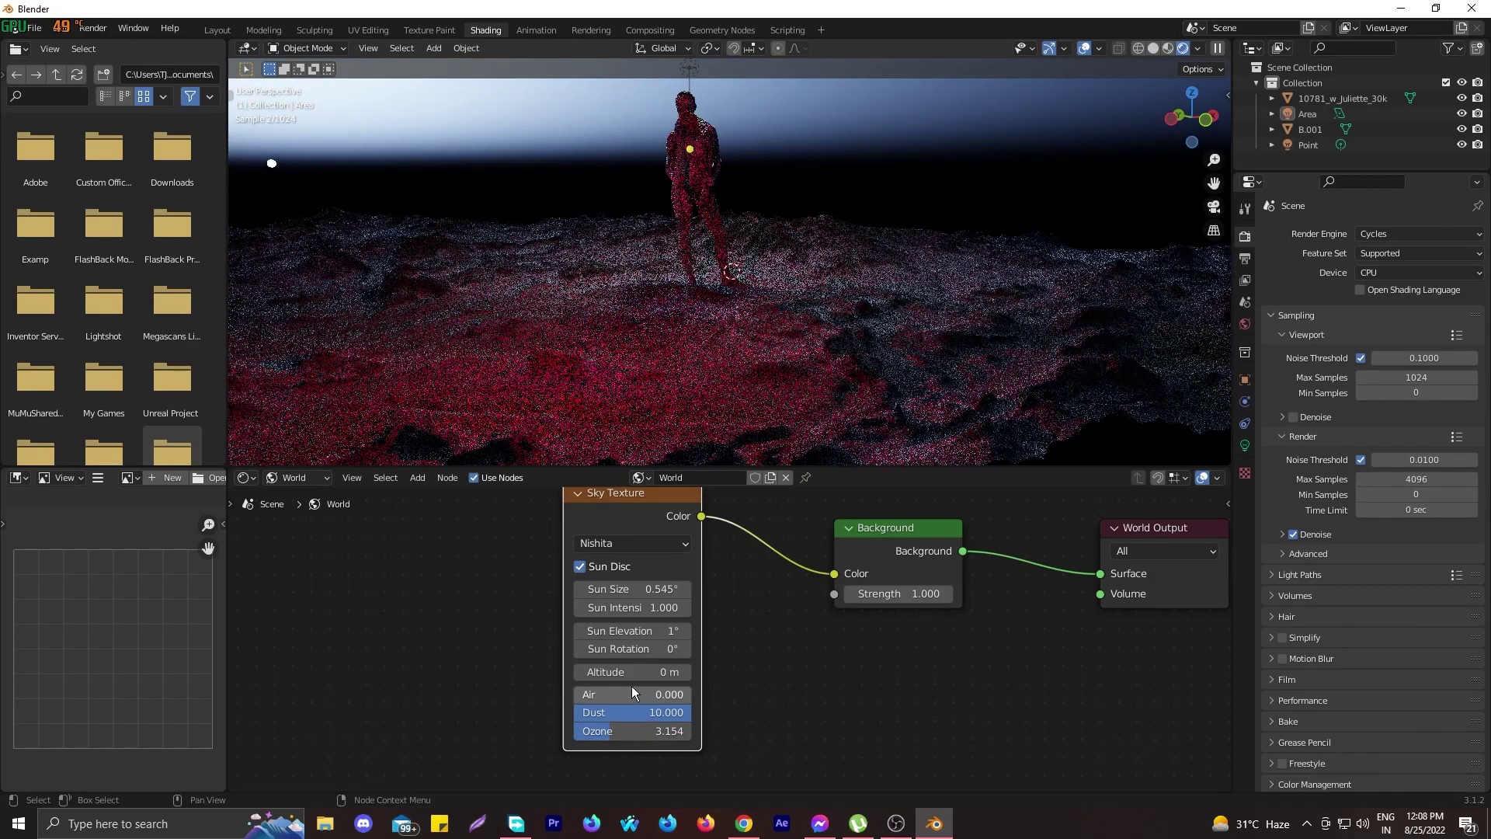
Change the sky type to Preetham and adjust its turbidity in small increments to 1.3
left_click(599, 547)
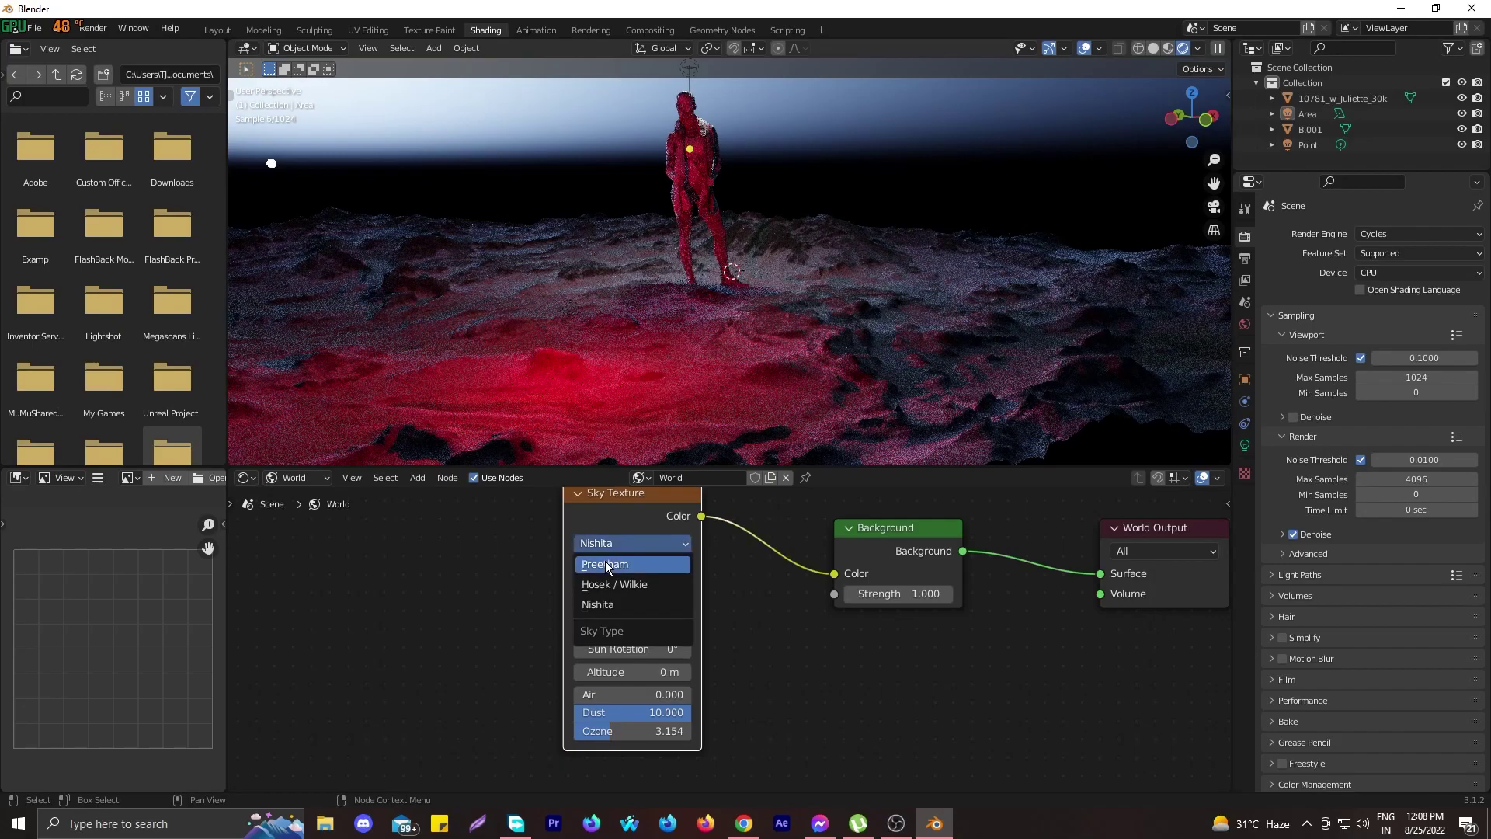
left_click(607, 561)
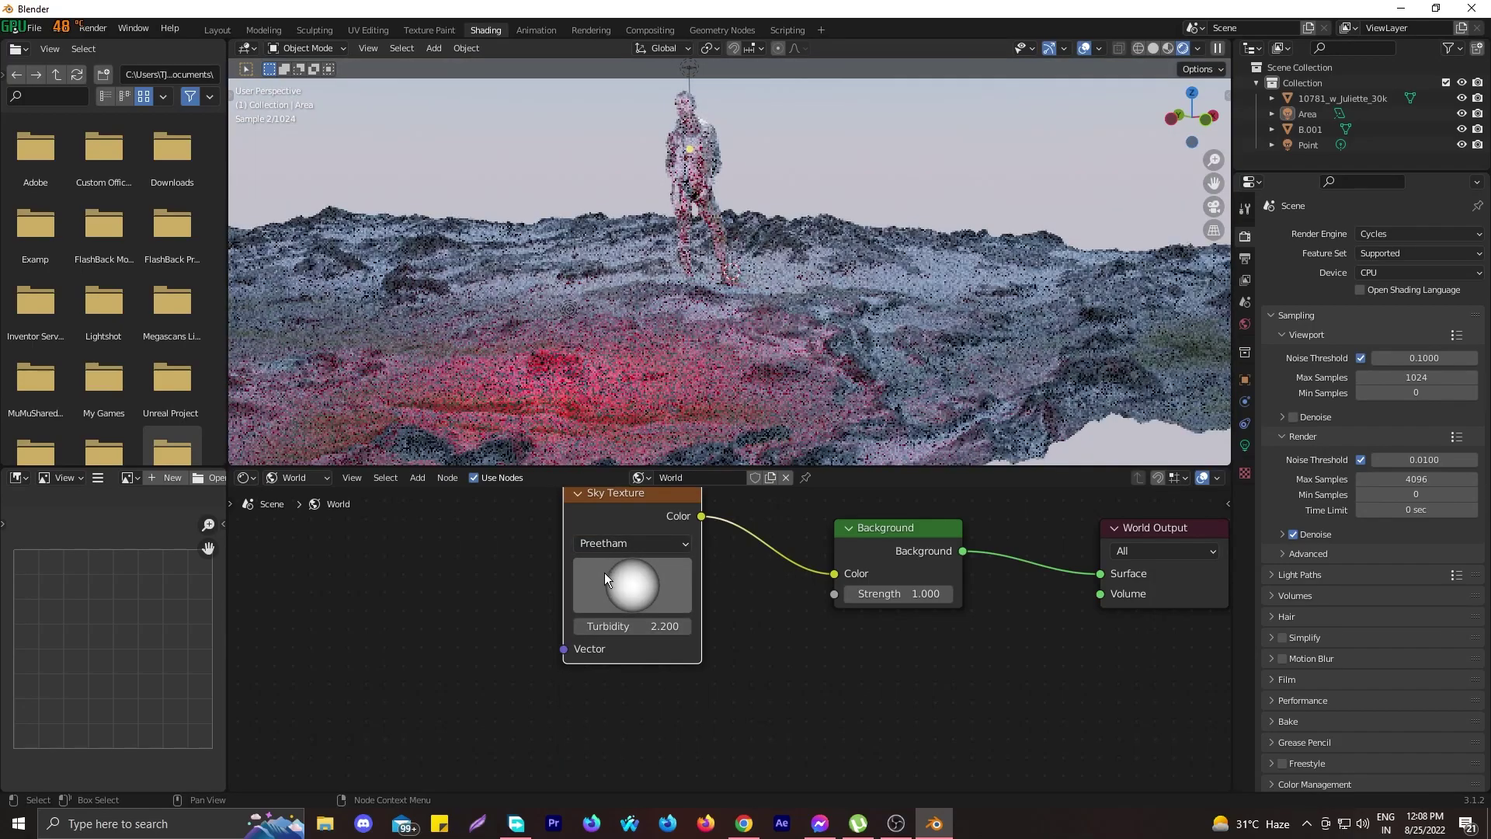
left_click_drag(614, 627, 682, 608)
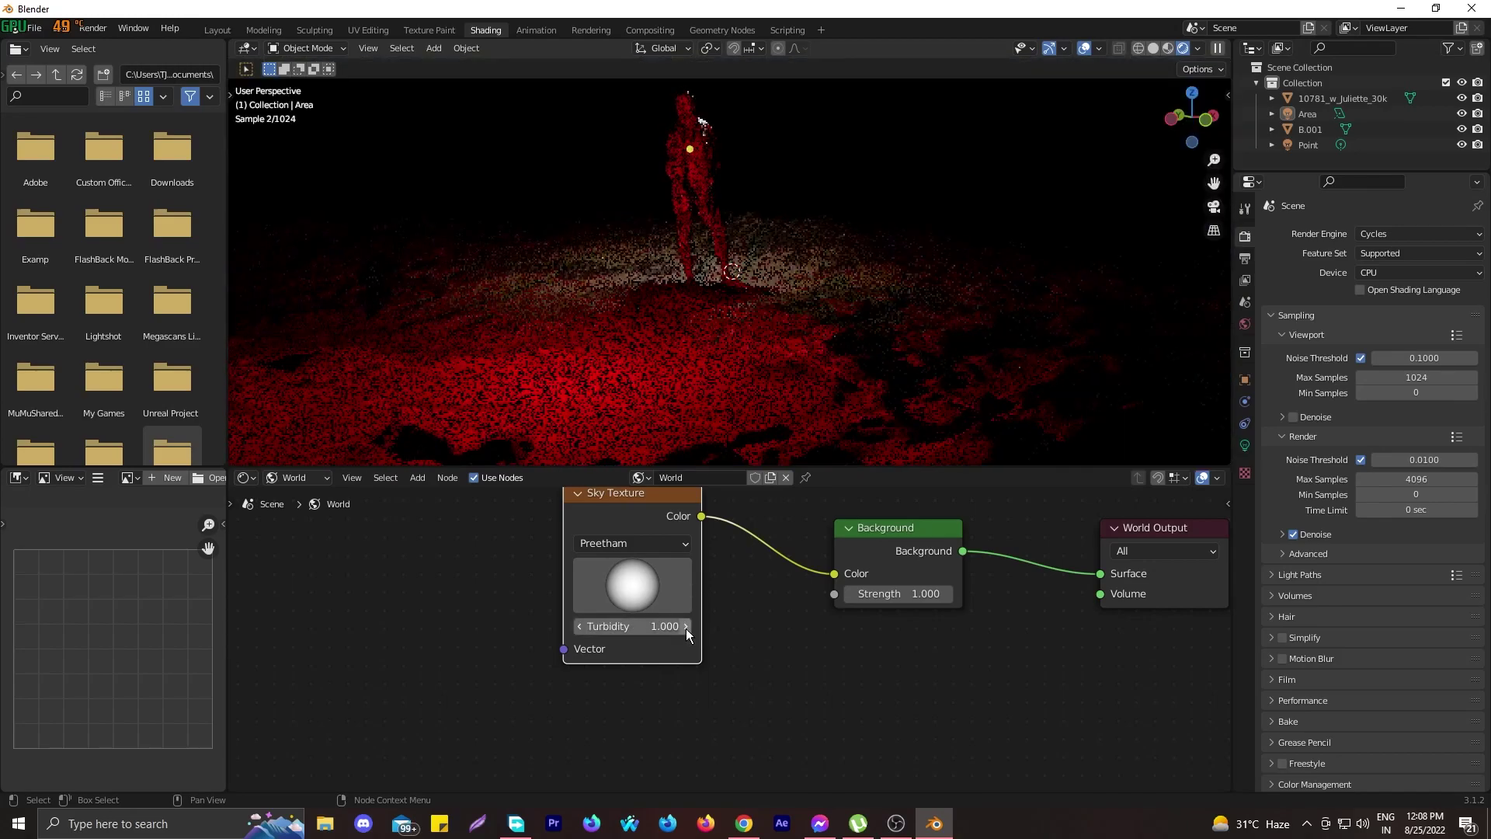
left_click(685, 626)
left_click(685, 627)
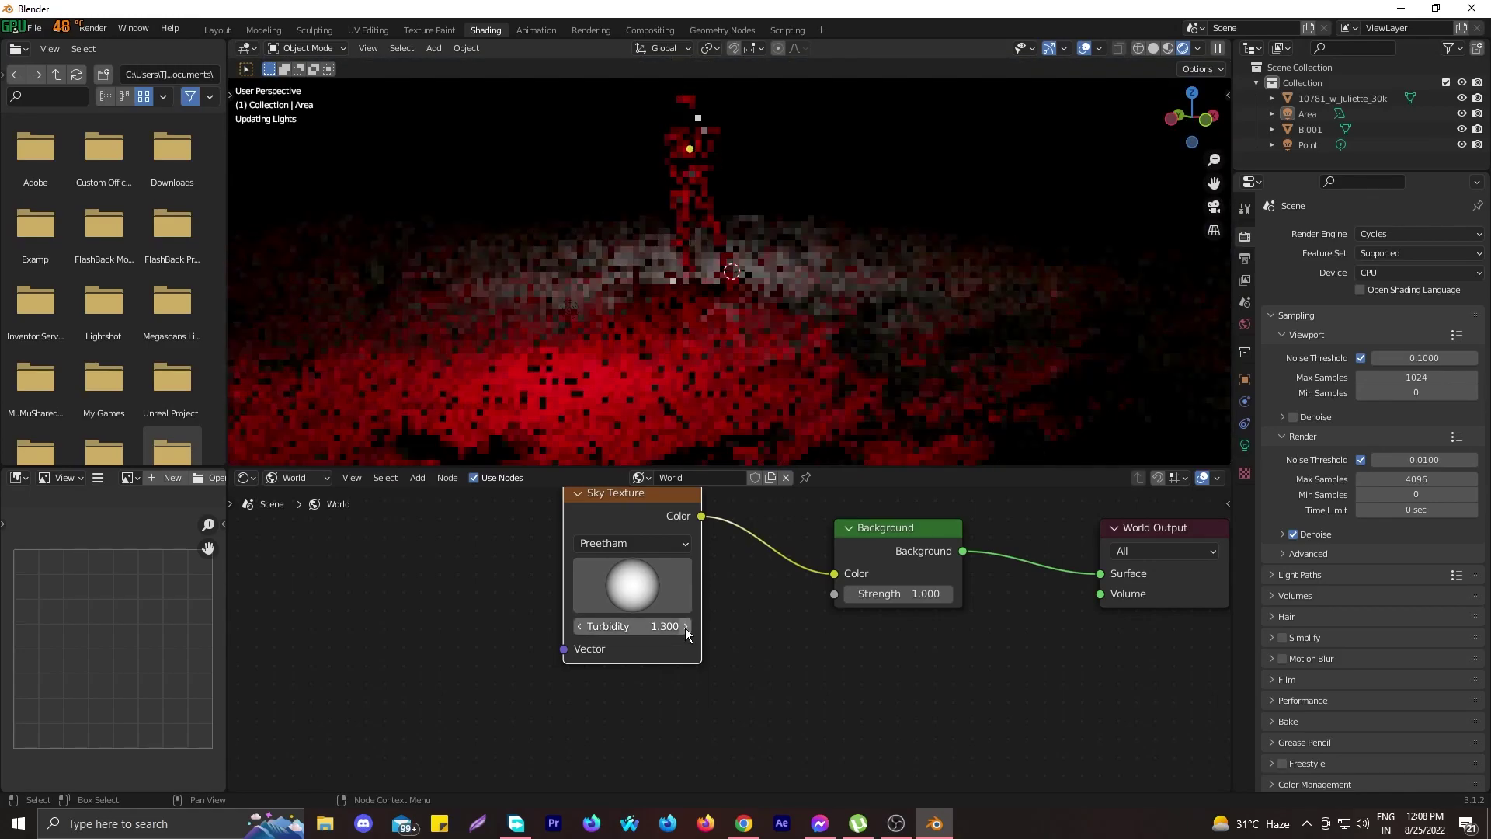
left_click(685, 626)
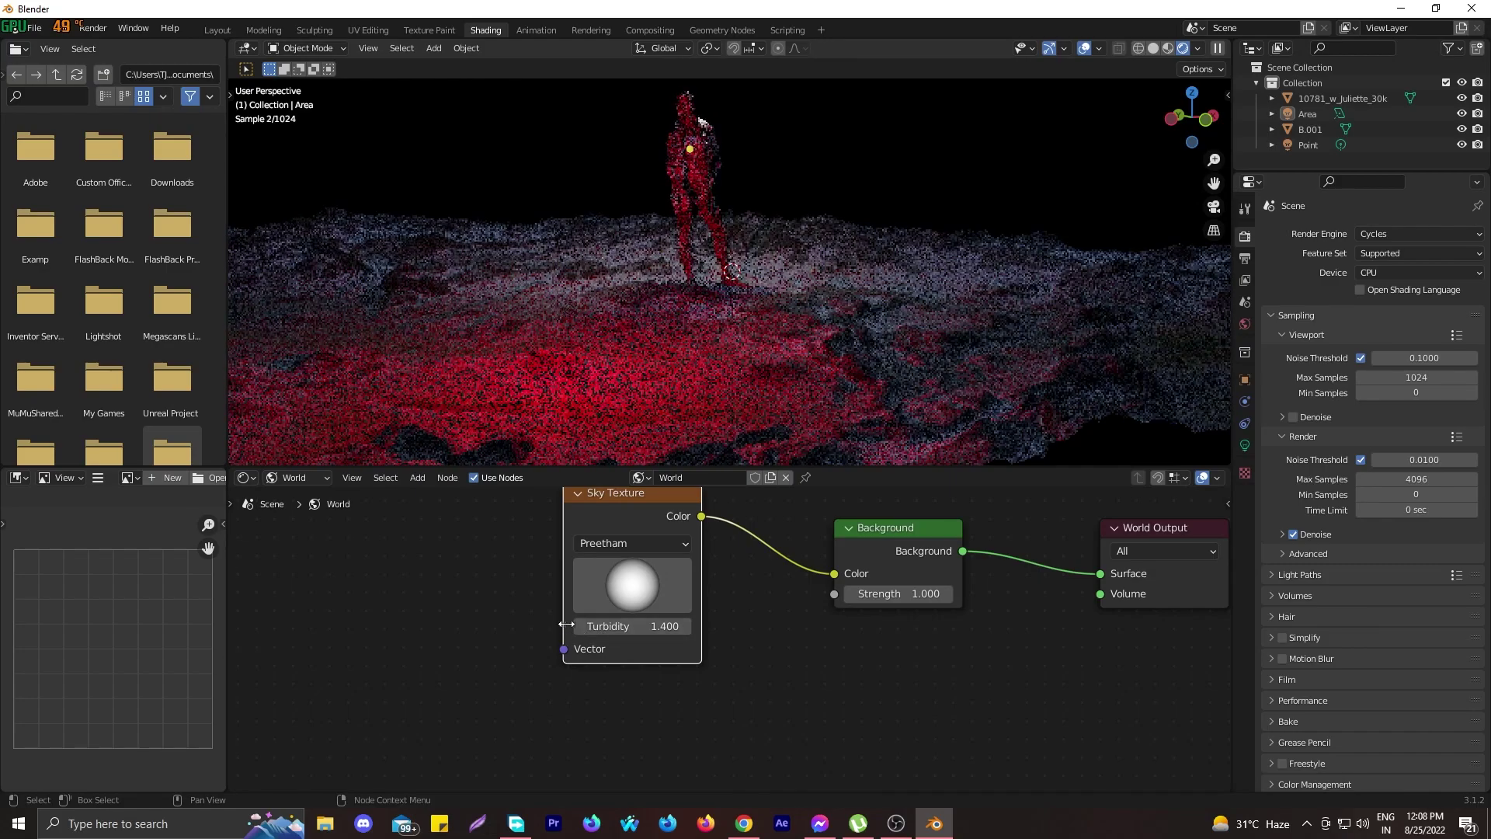
left_click(578, 627)
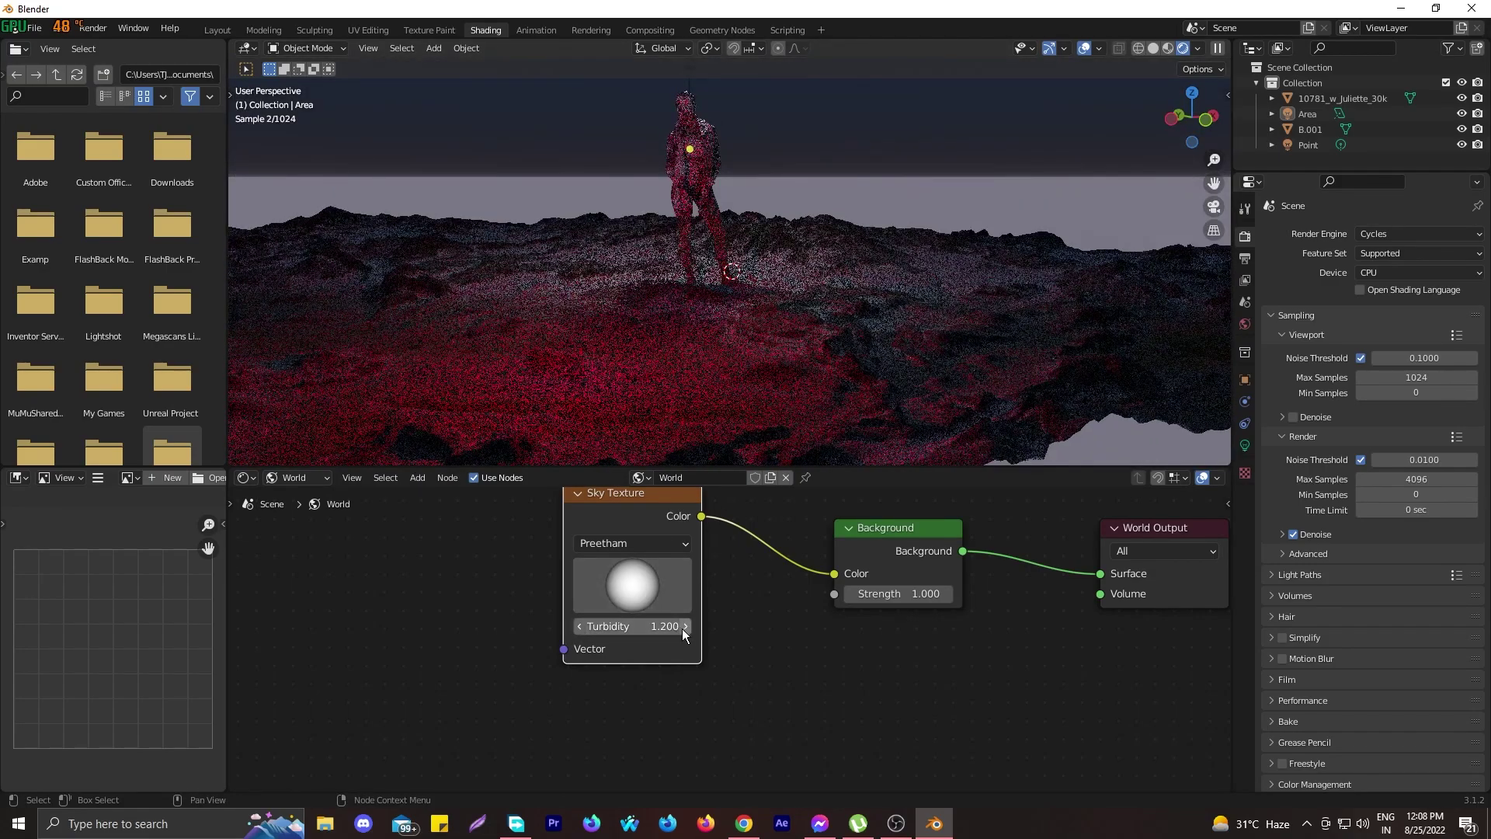
left_click(684, 626)
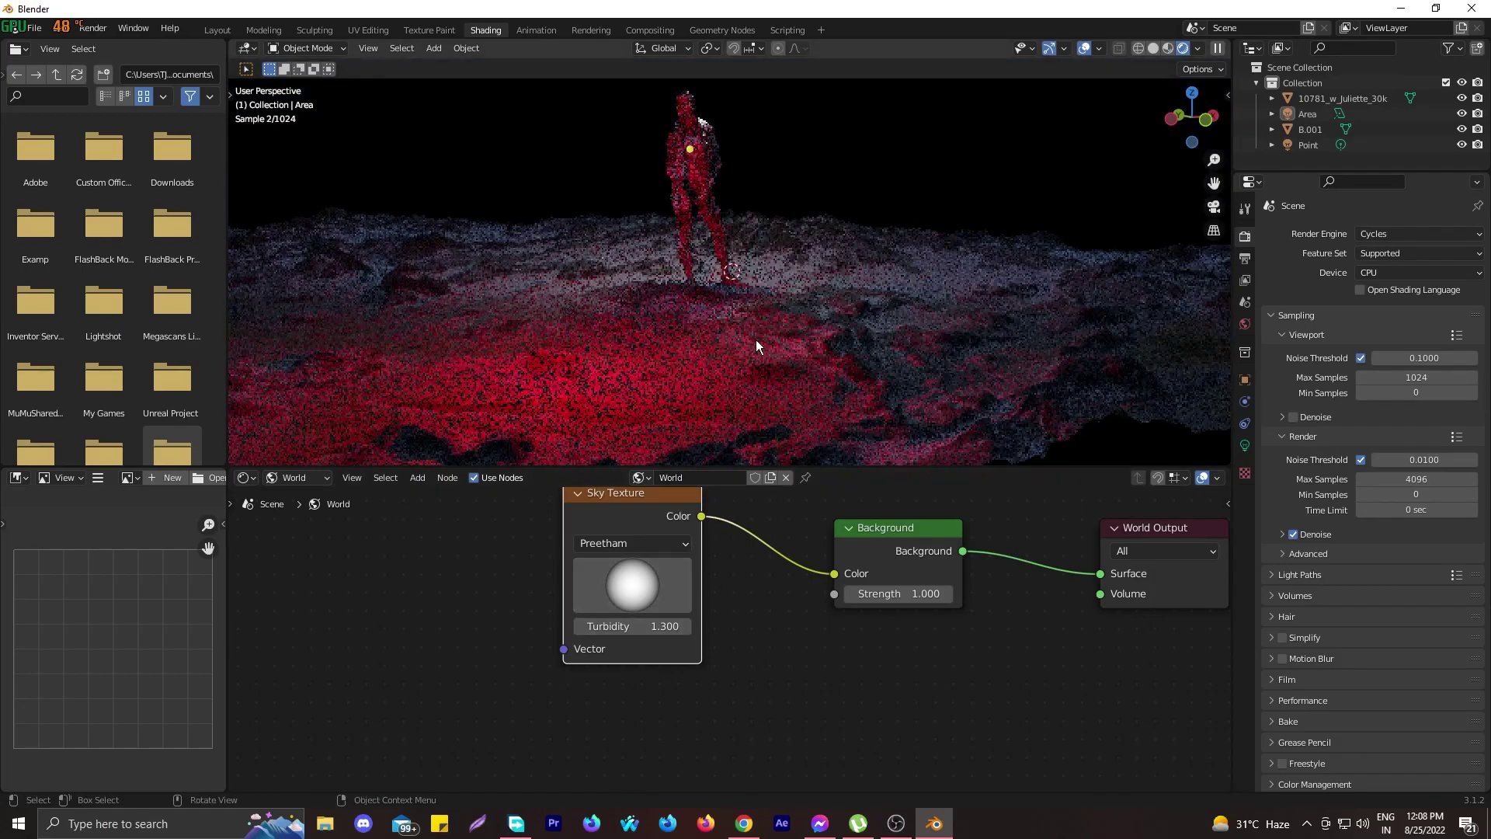
Check the scene briefly in material preview, then examine the figure and terrain up close in rendered shading
left_click(1171, 50)
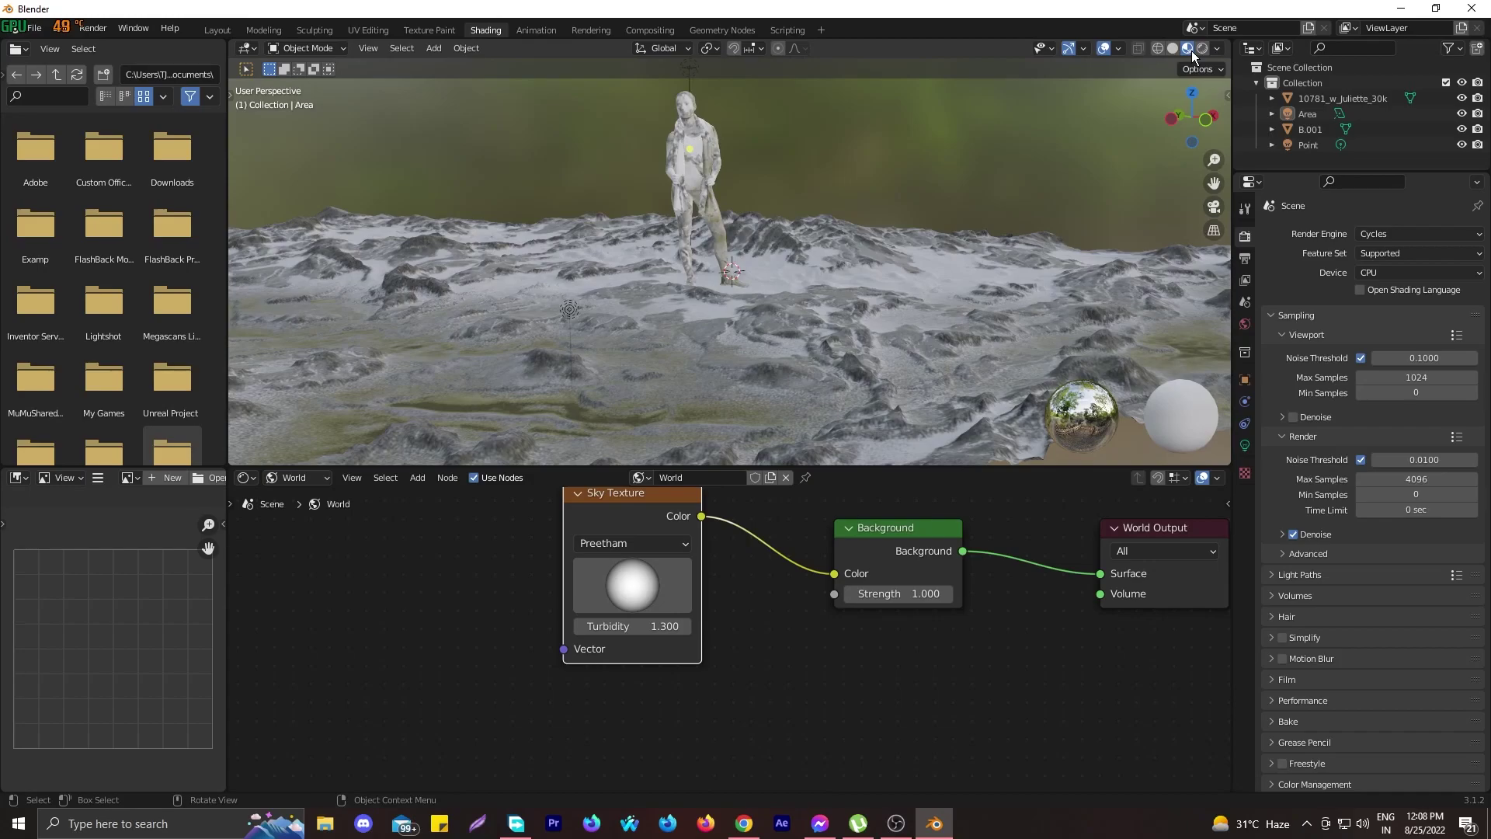
left_click(1202, 48)
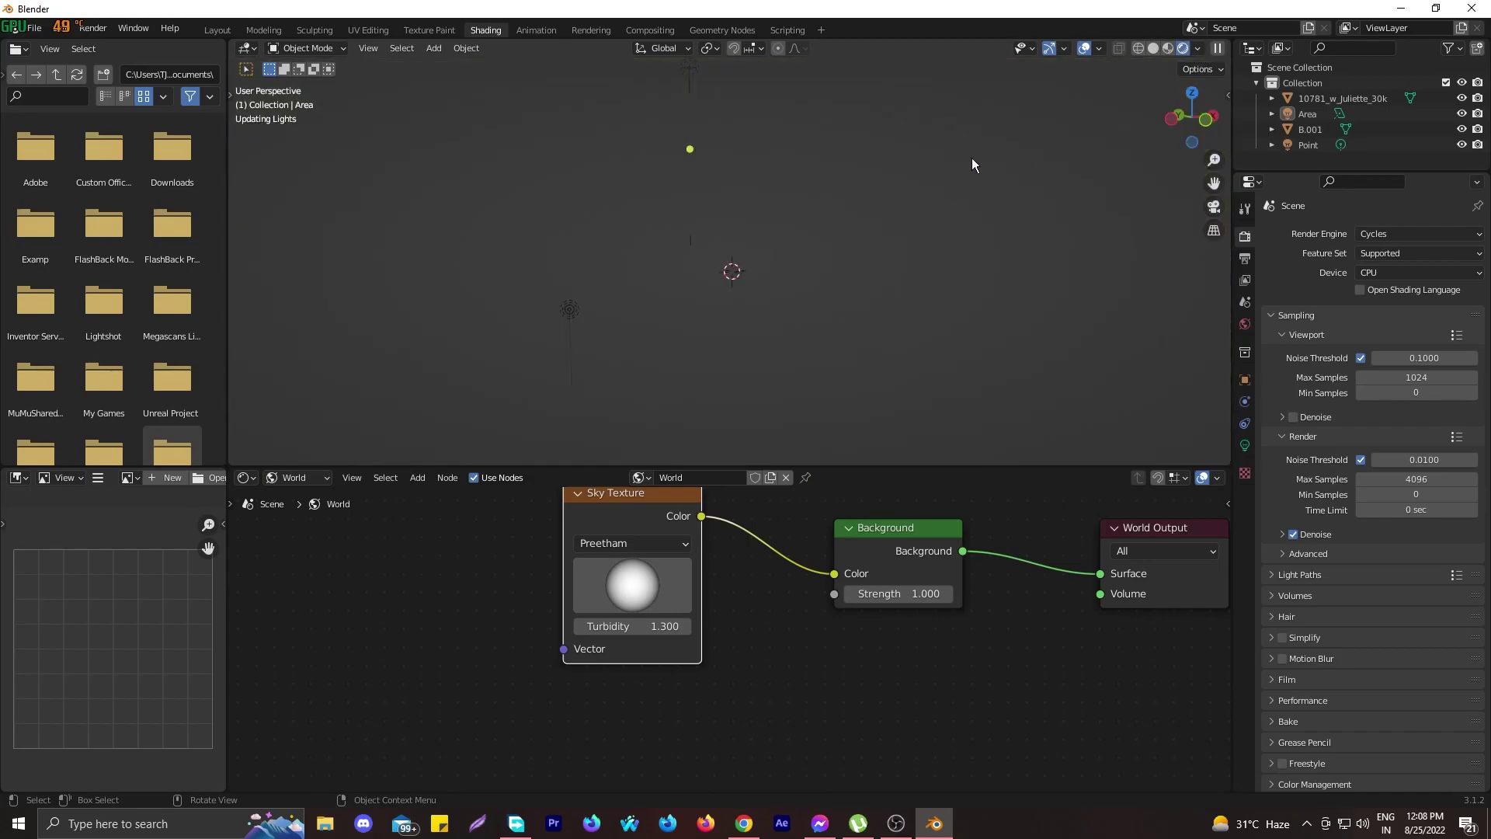
middle_click_drag(780, 189, 798, 217)
scroll(799, 202, "up", 3)
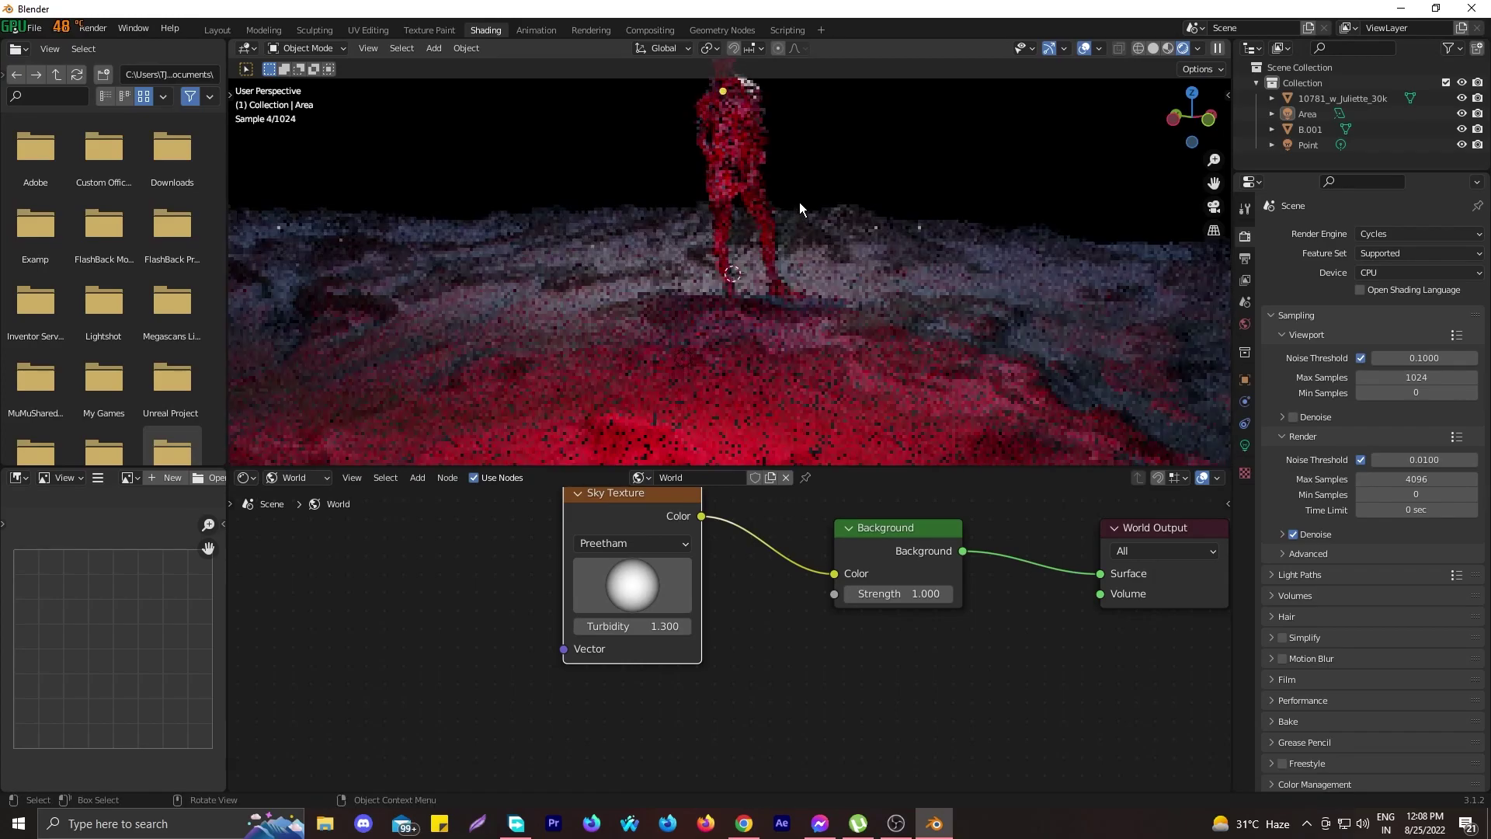
scroll(799, 201, "down", 2)
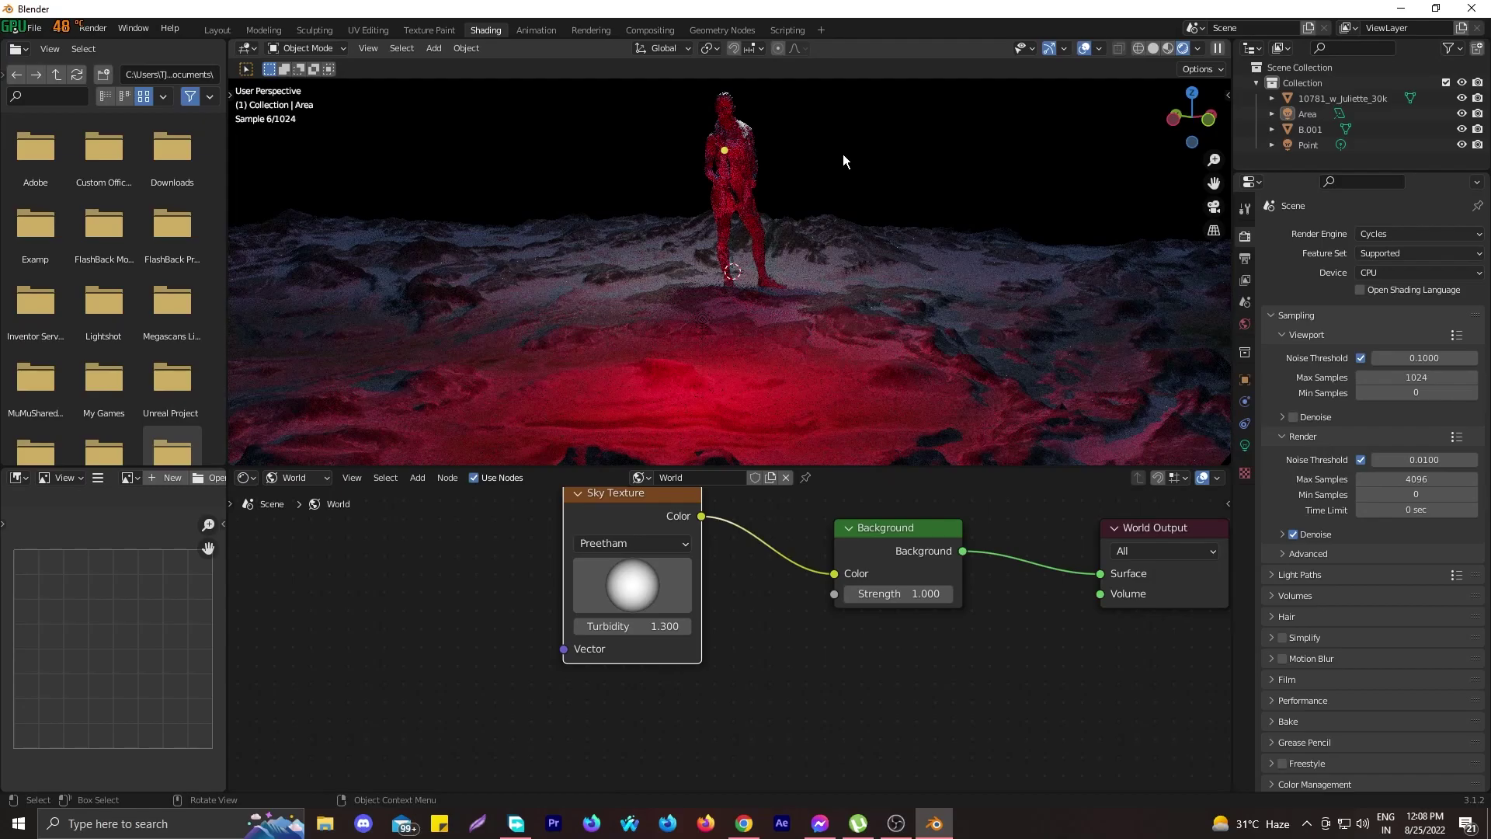
middle_click_drag(850, 193, 916, 194)
scroll(930, 237, "up", 6)
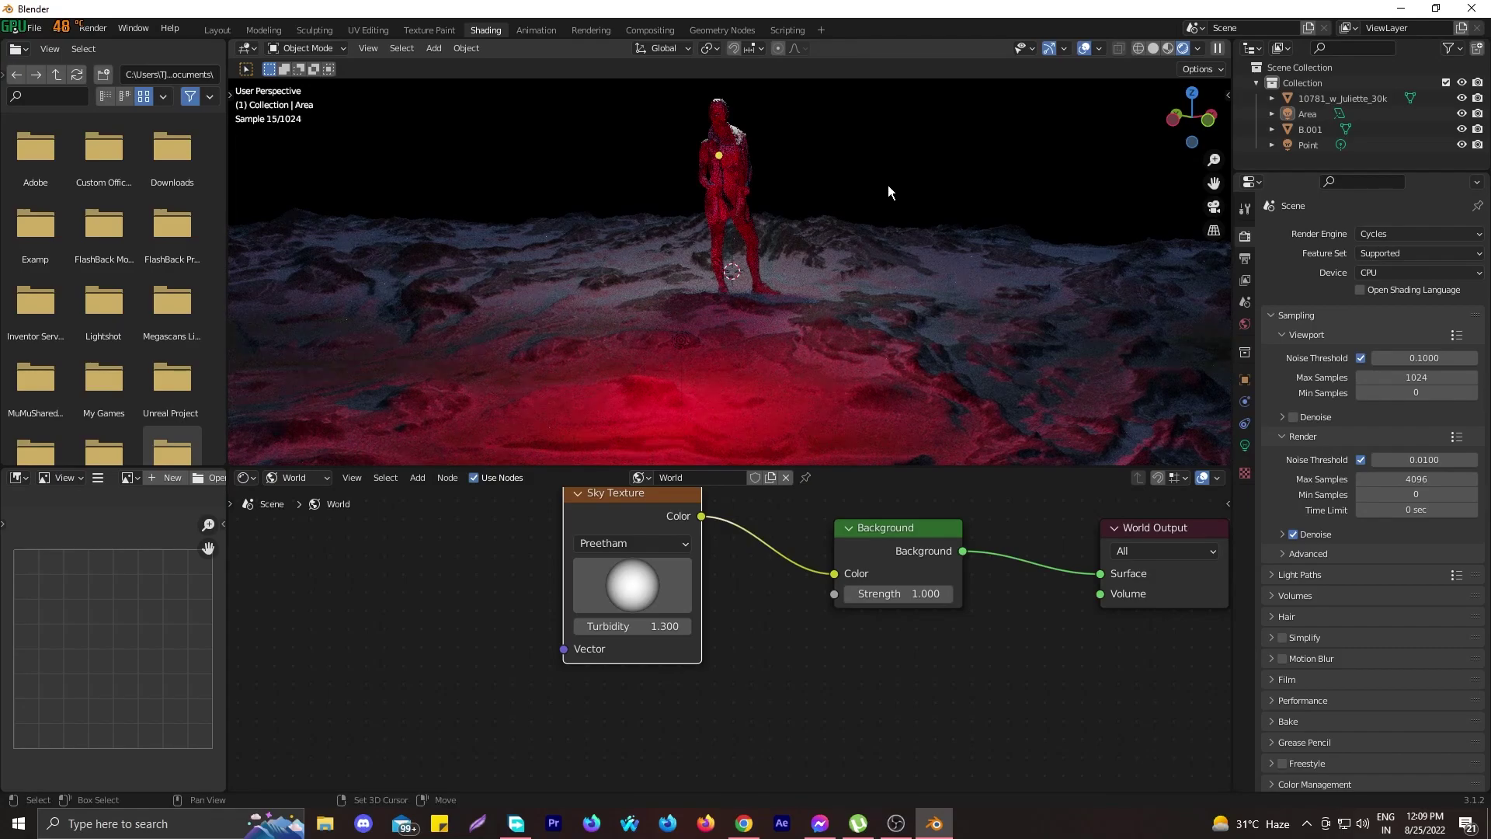
key("shift+a")
mouse_move(889, 187)
Nudge the Sky Texture node down, change the sky type to Hosek / Wilkie, and set Ground Albedo to 1
left_click_drag(628, 514, 628, 530)
left_click(646, 562)
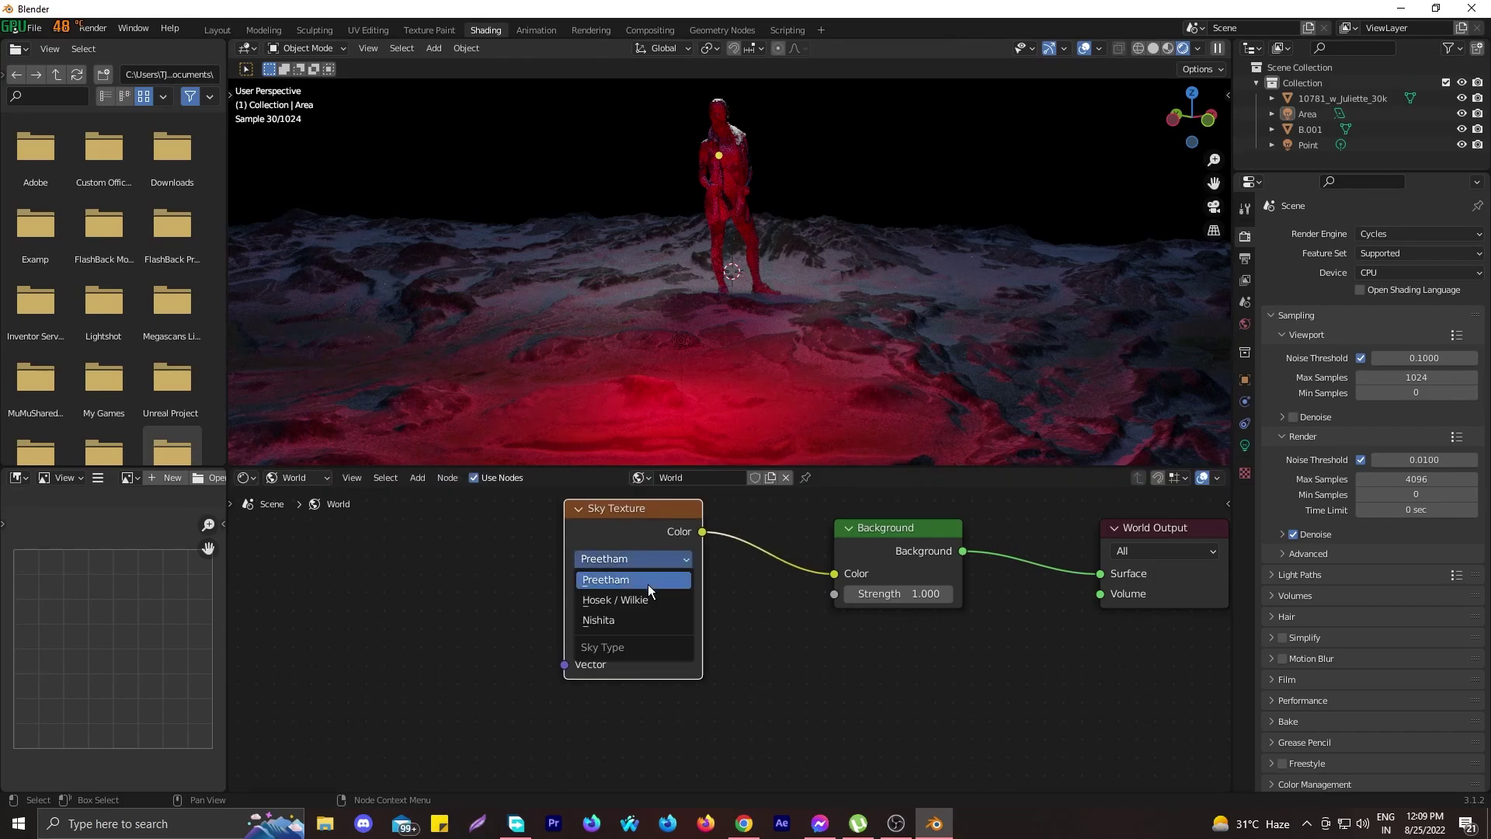
left_click(645, 607)
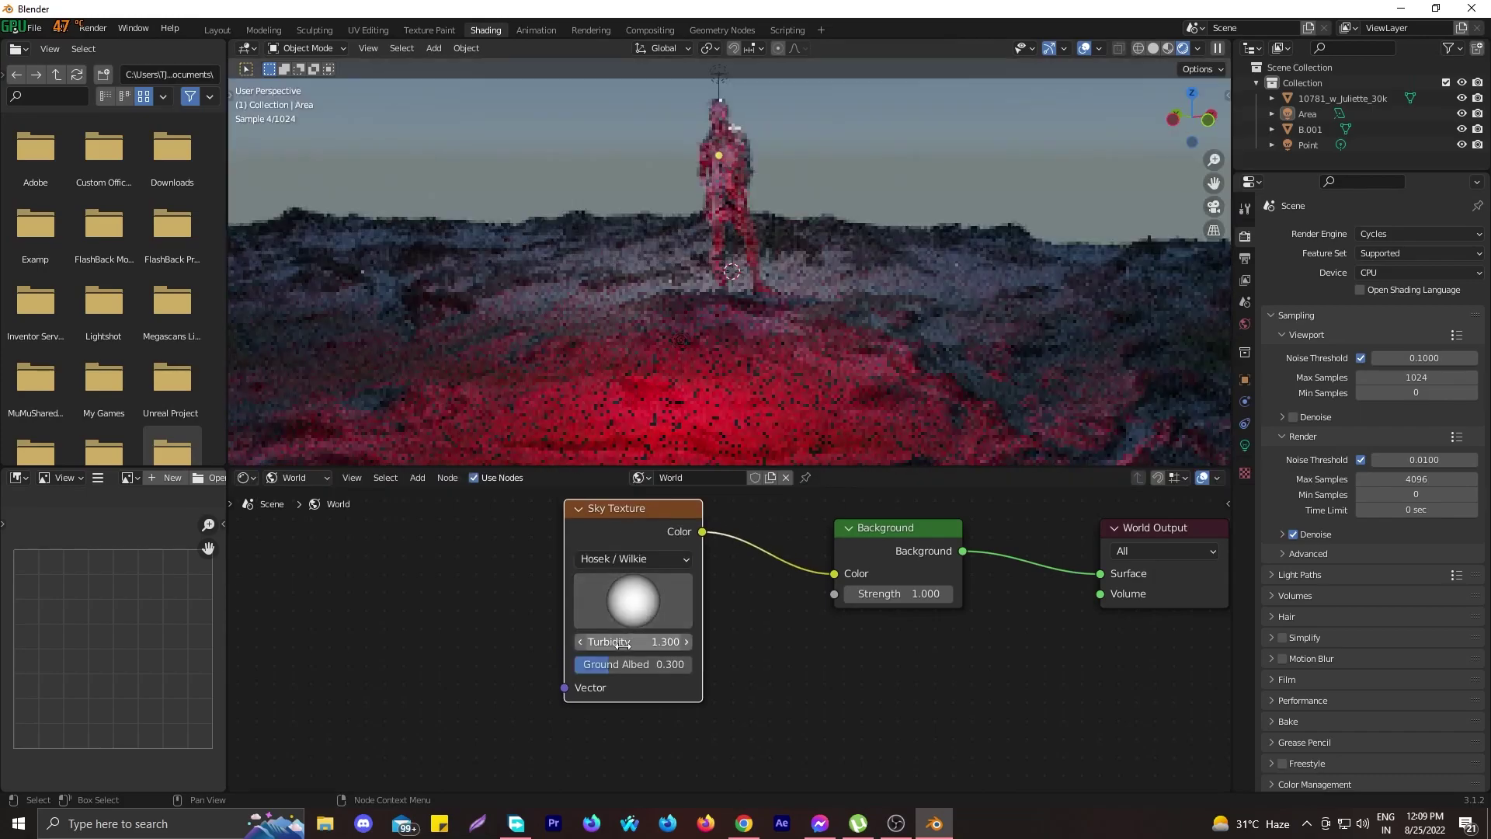
left_click_drag(627, 666, 707, 662)
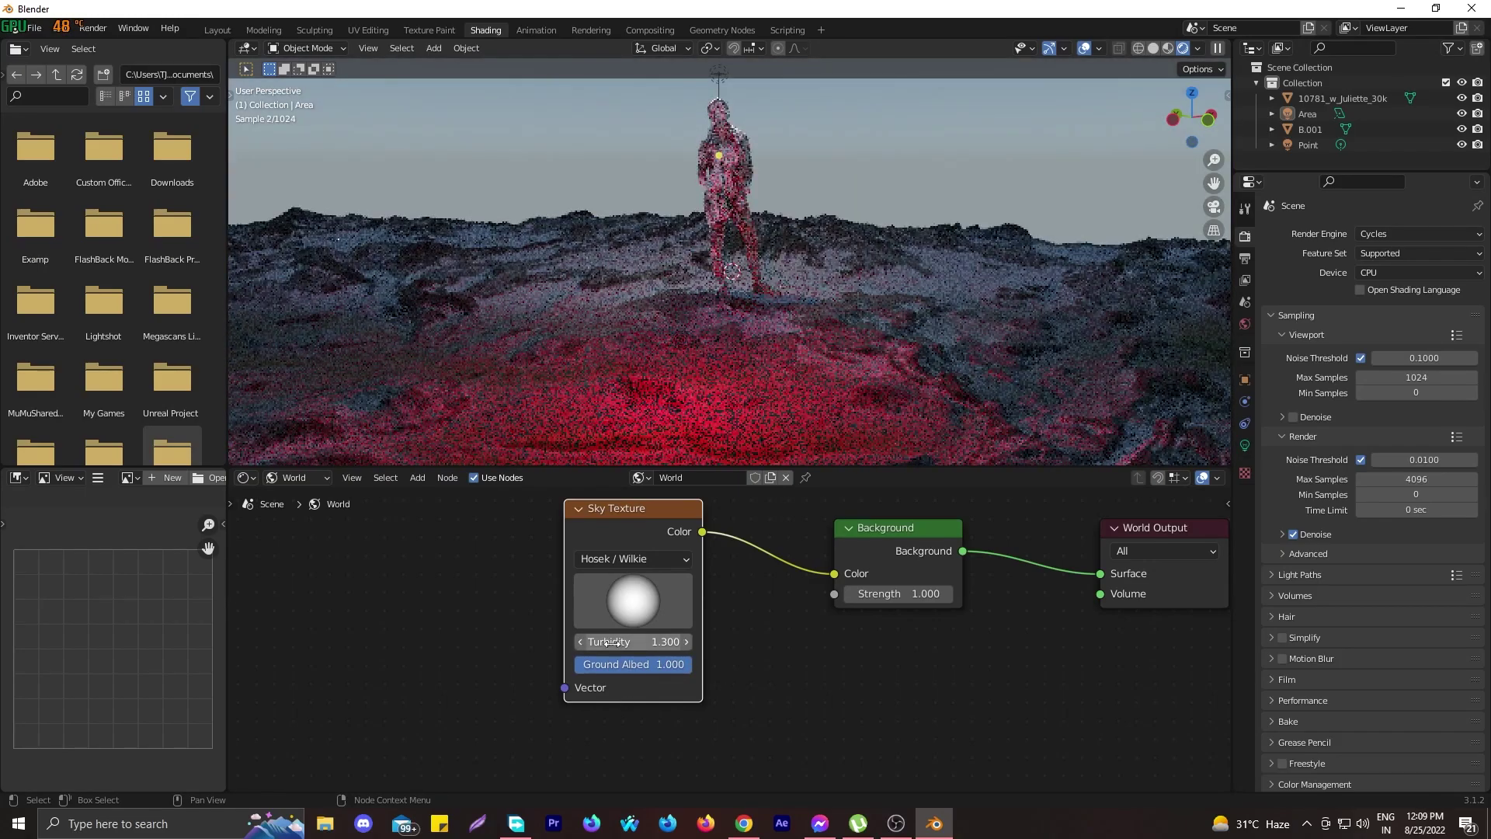
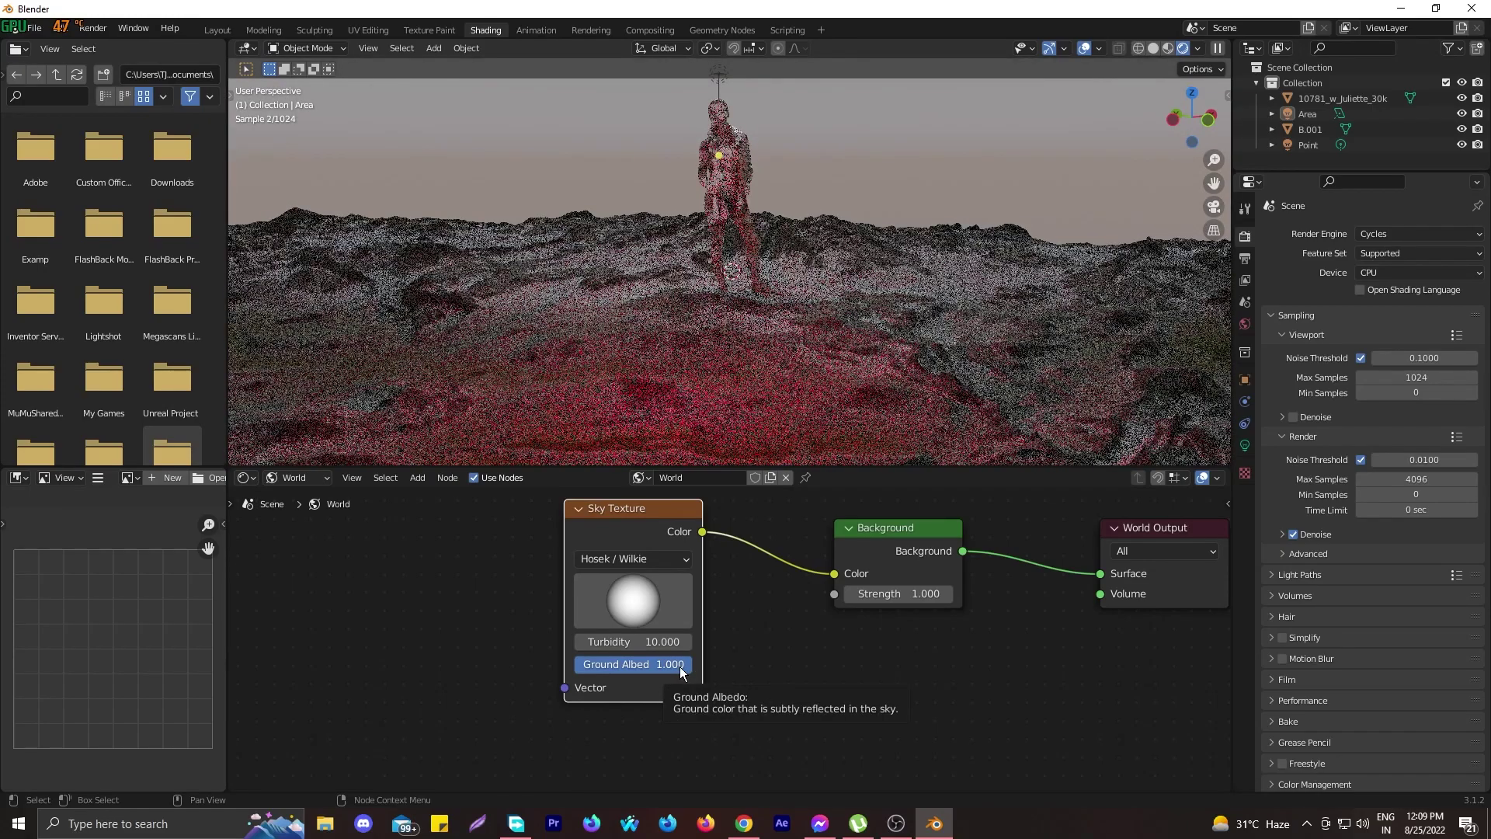
Lower the Hosek / Wilkie sky's Turbidity to 1 and Ground Albedo to 0, and switch the sky type to Preetham
left_click_drag(682, 672, 598, 635)
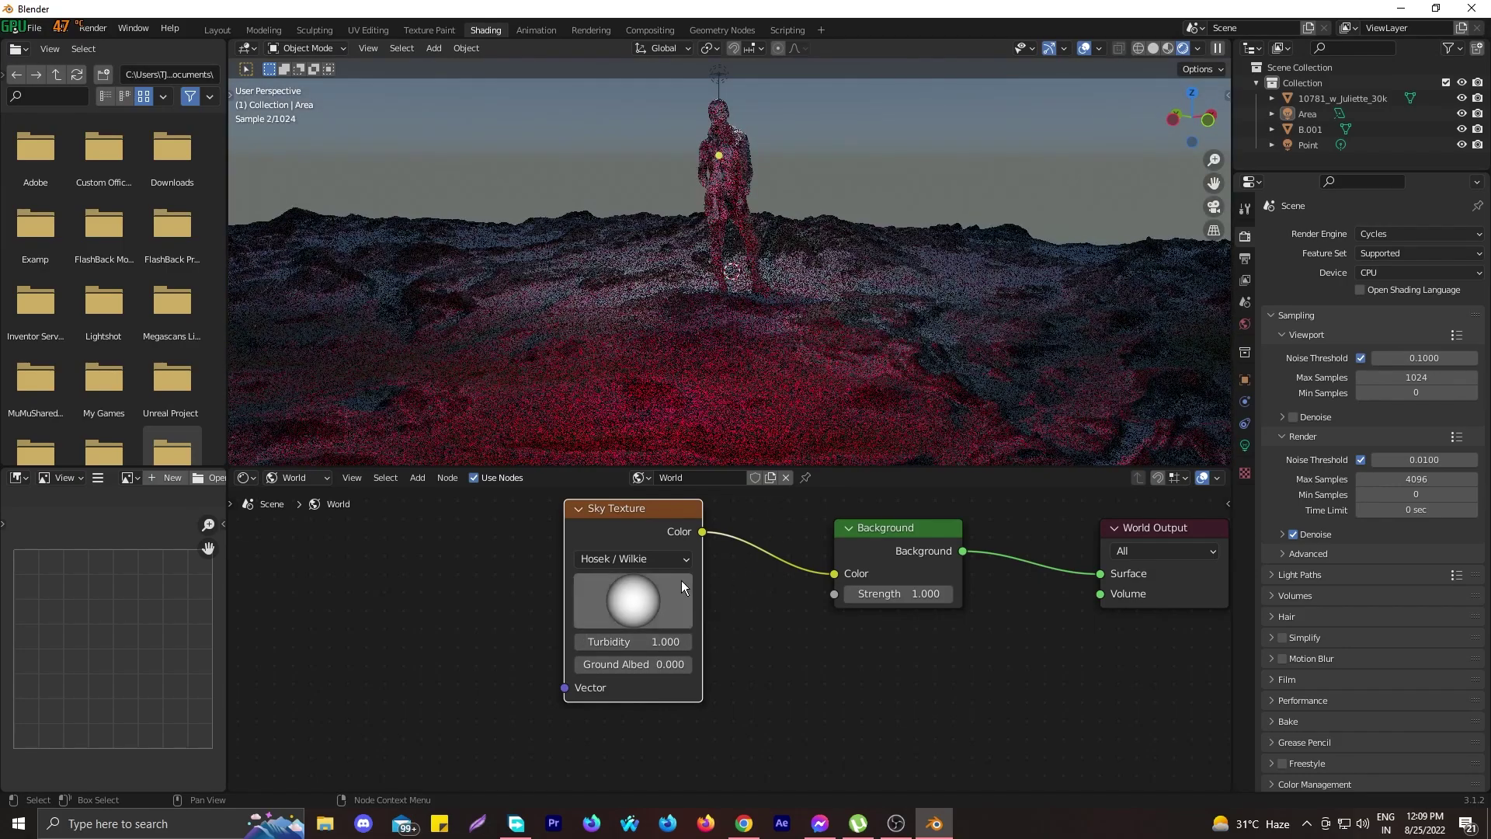
left_click(667, 560)
left_click(622, 580)
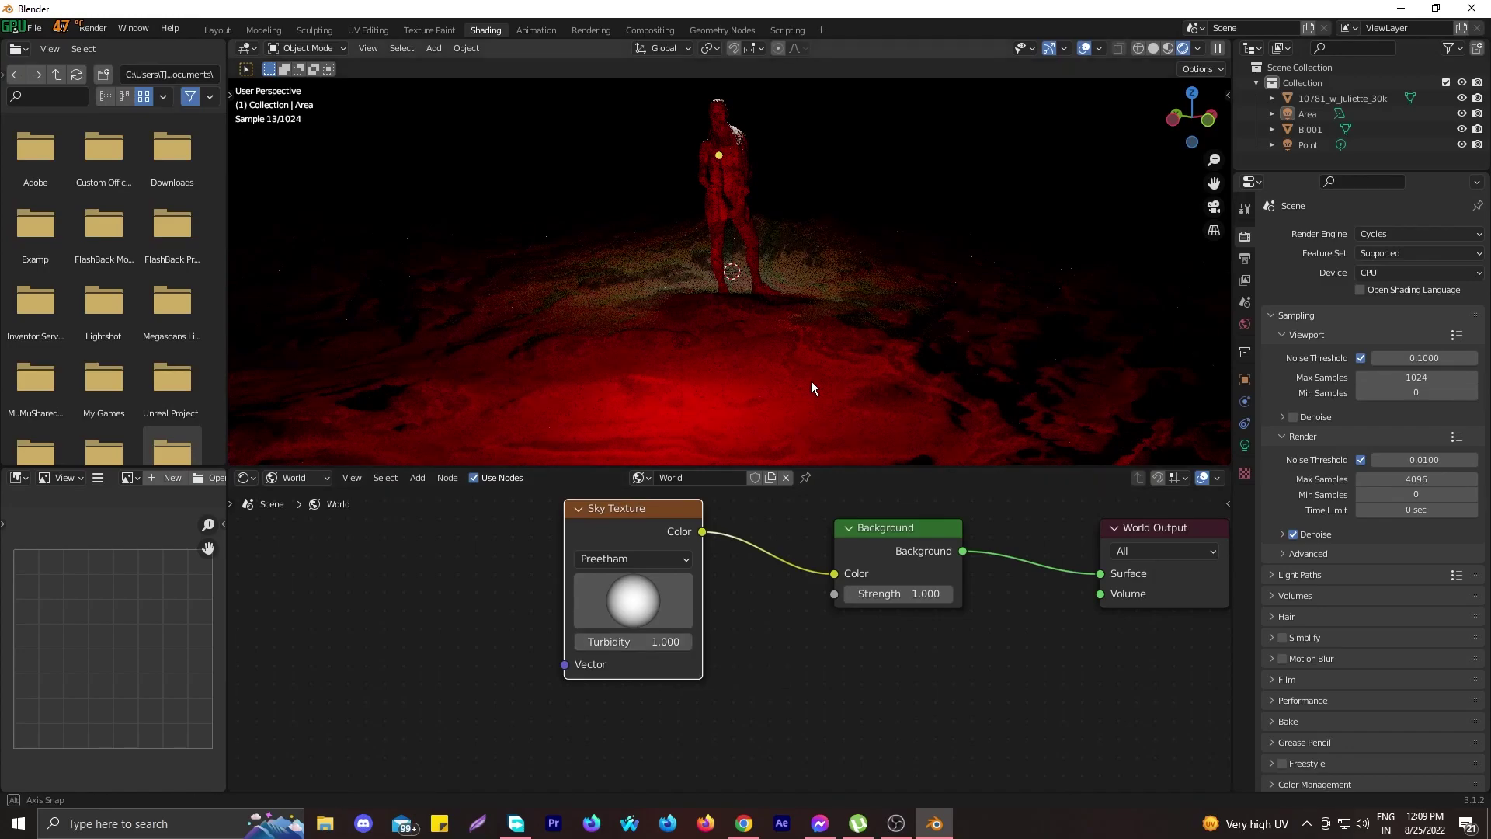
middle_click_drag(811, 380, 808, 381)
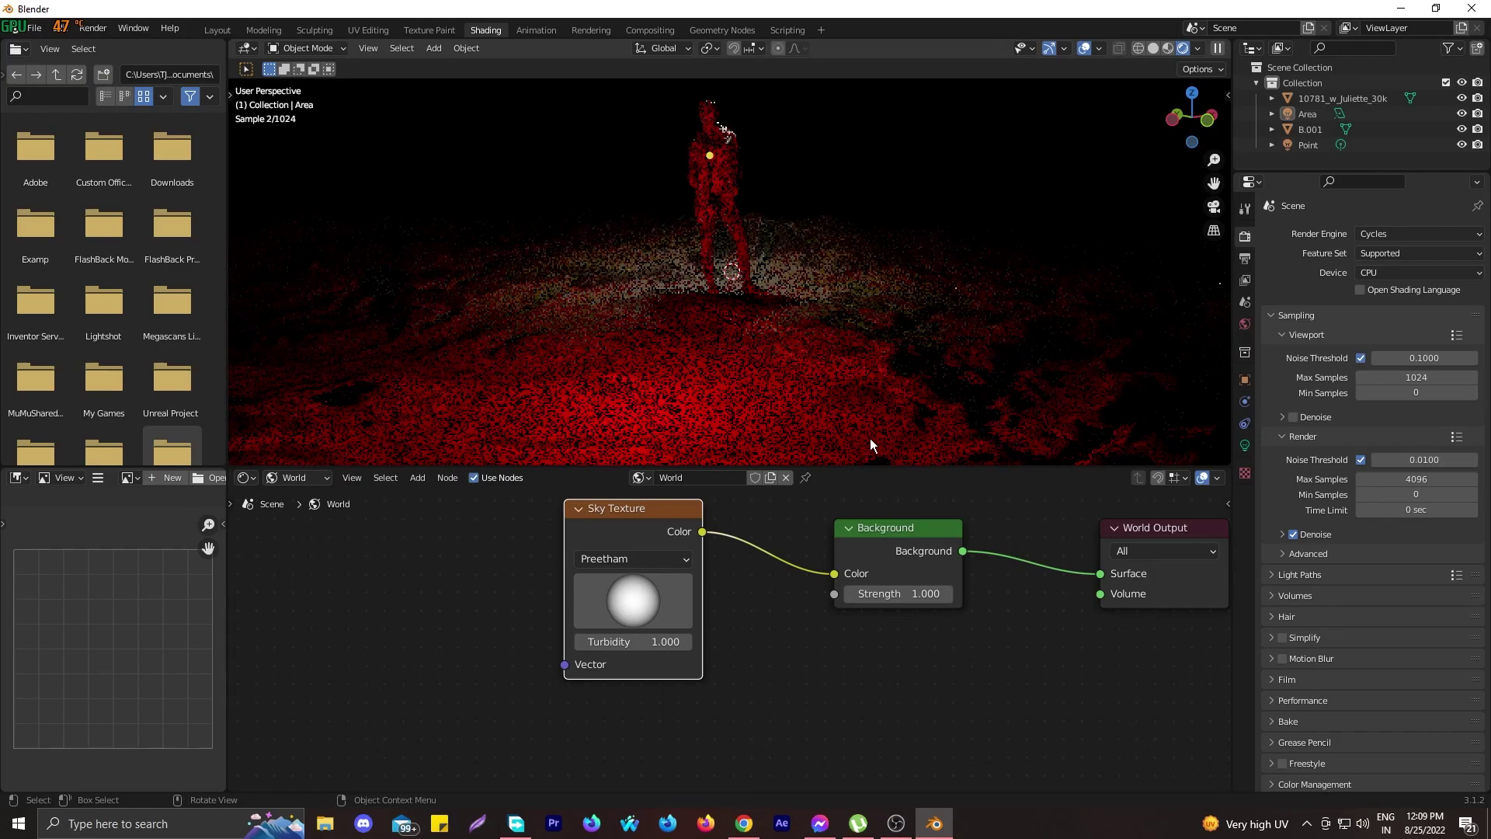
Set the area light's power to 2000 W
left_click(1306, 114)
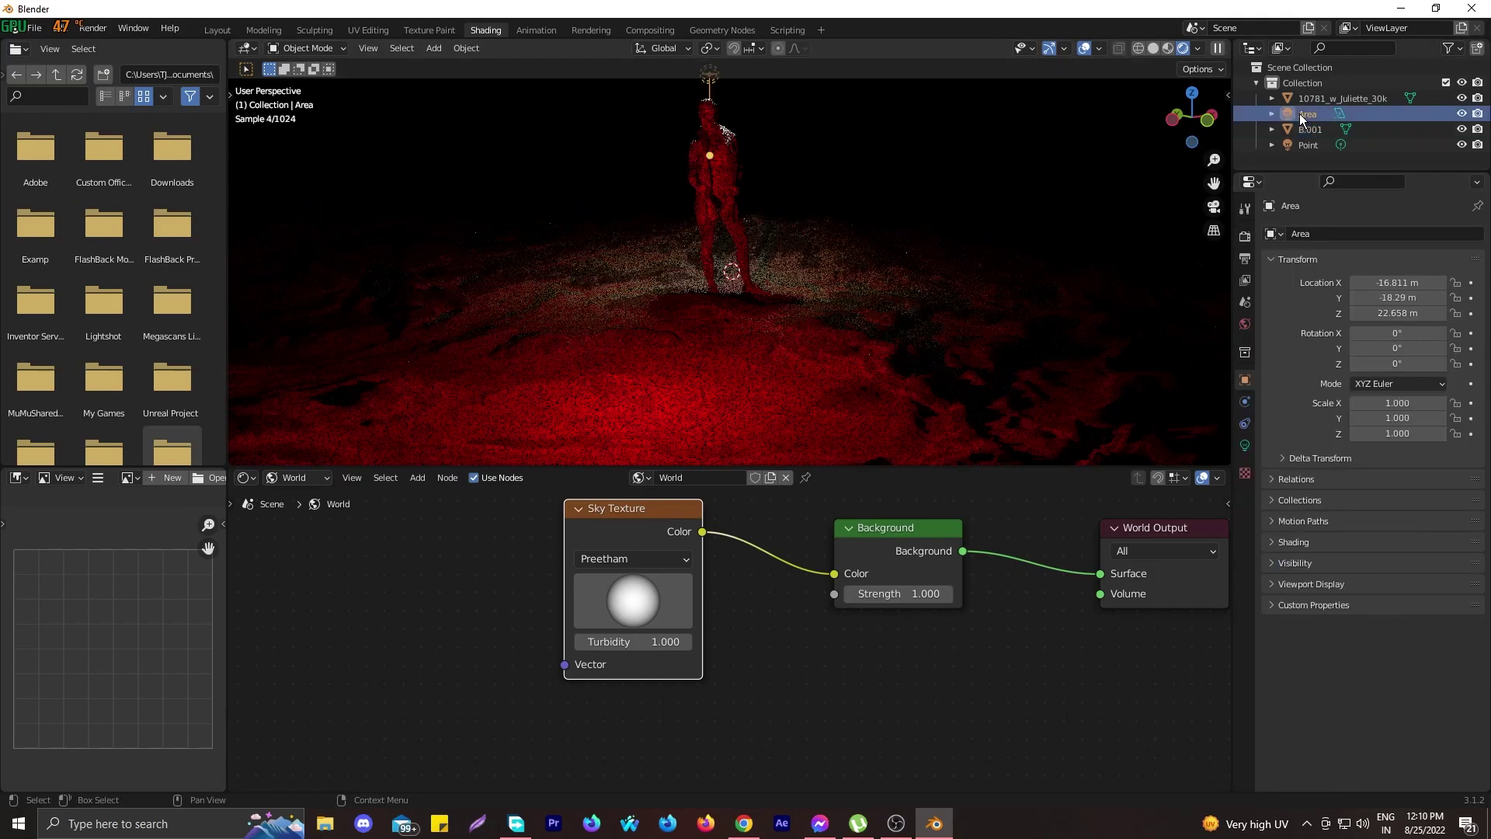
left_click(1245, 445)
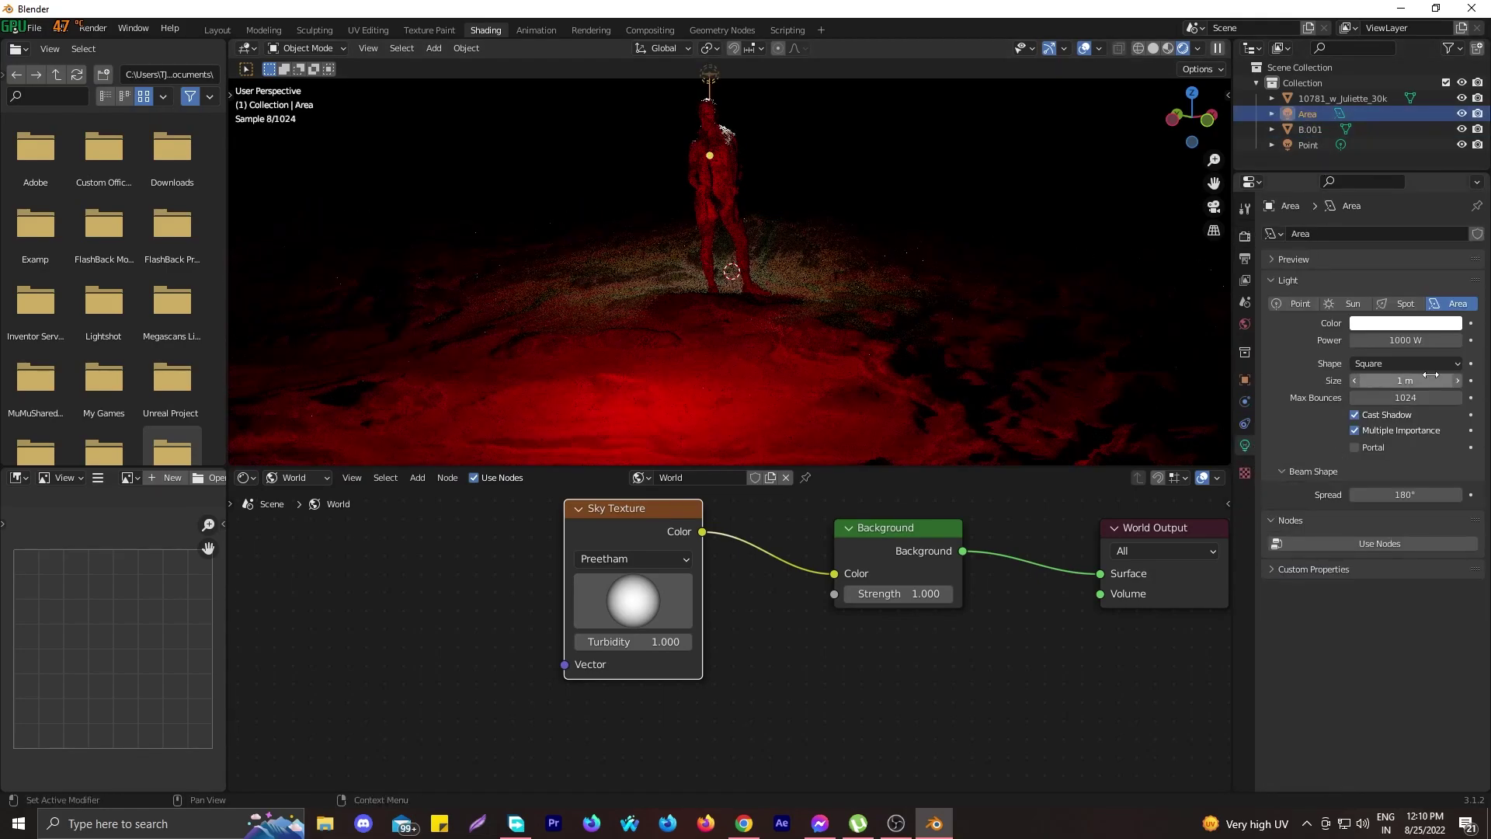
left_click(1412, 341)
type("2000")
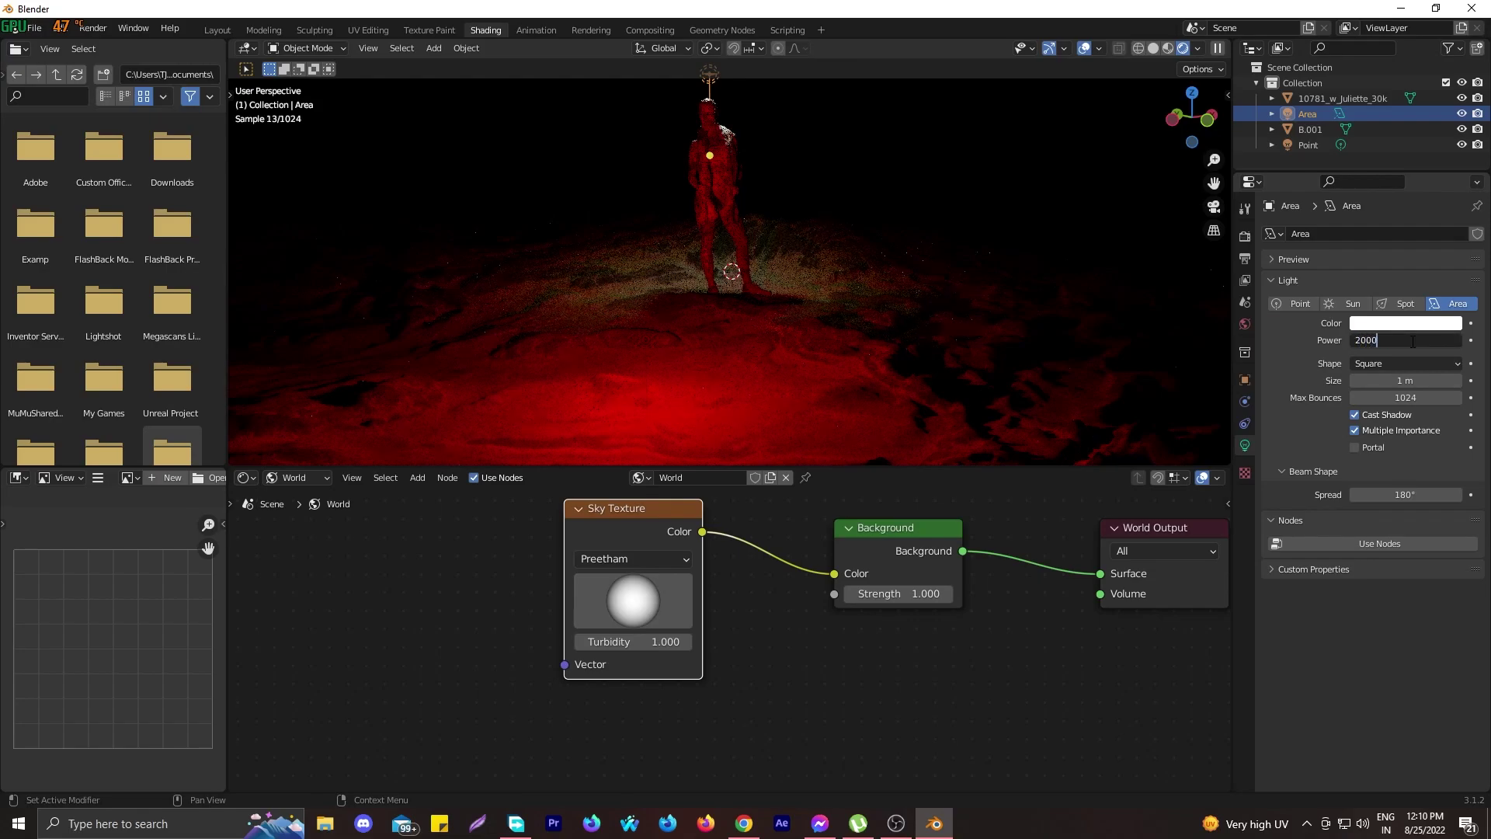
key("Return")
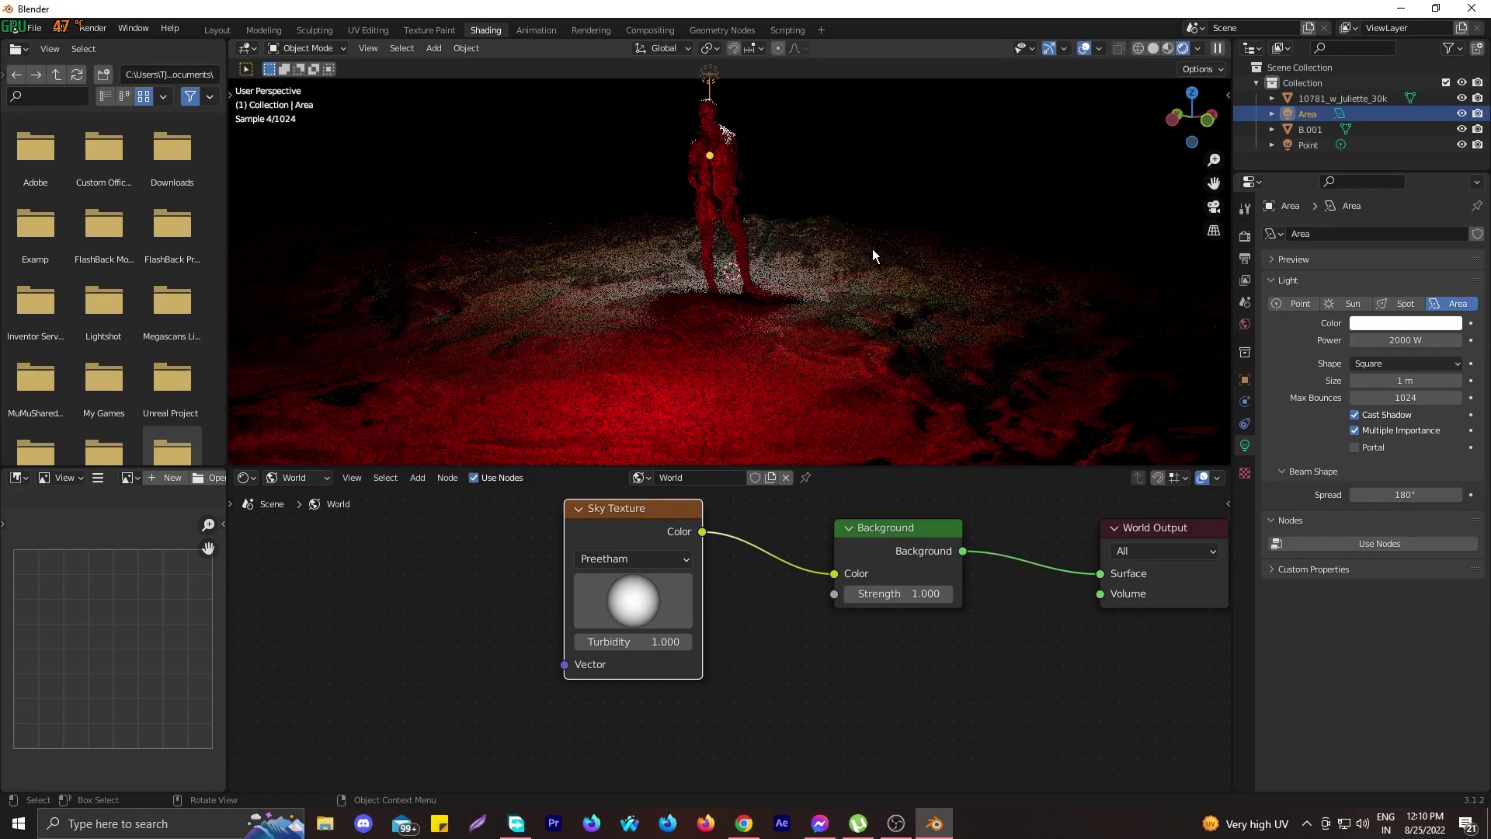
Move the area light slightly along the global X axis beside the figure, and deselect it
middle_click_drag(873, 249, 773, 270)
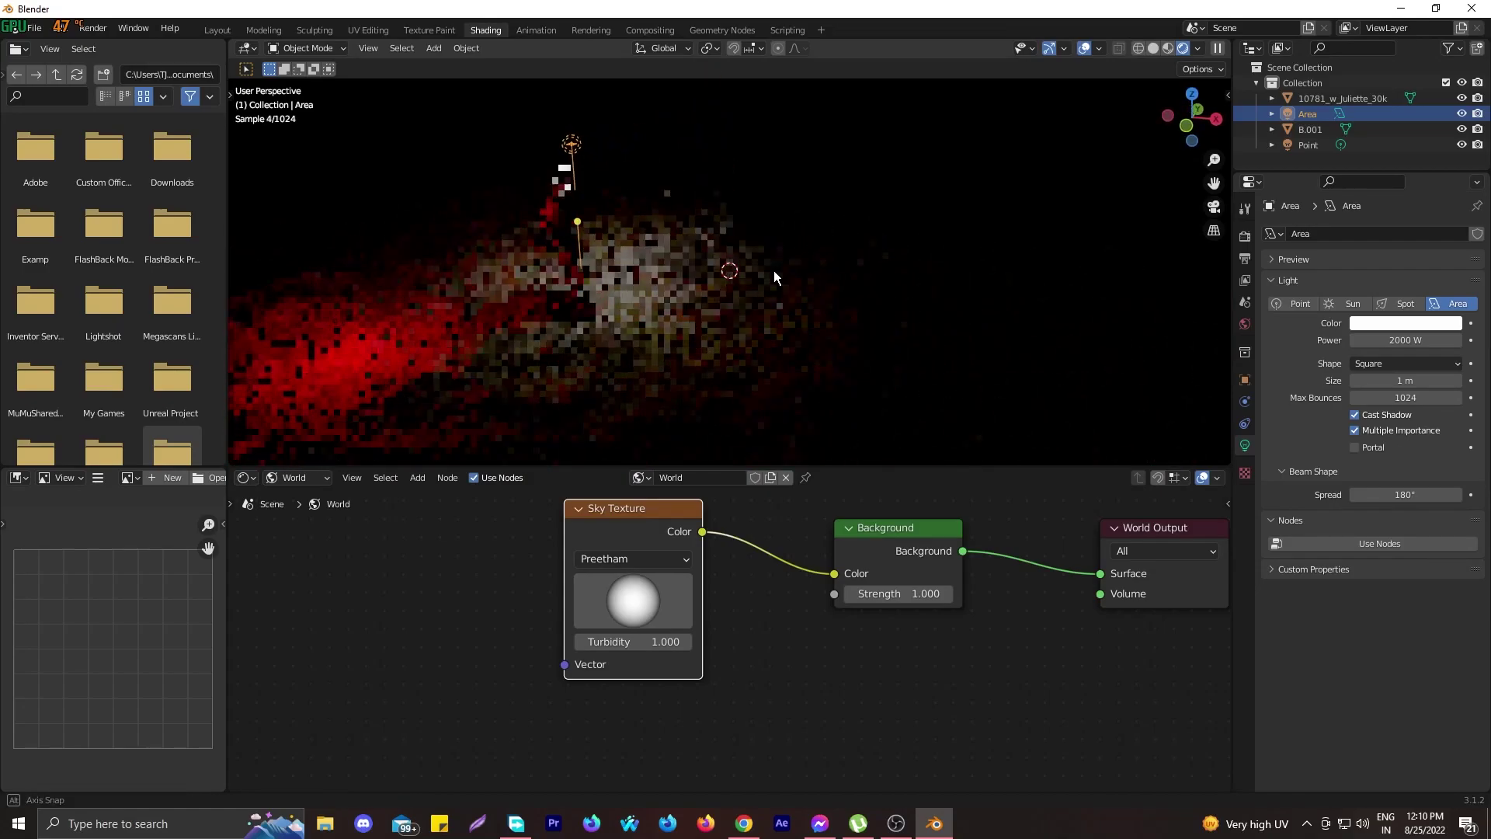
key("g")
key("x")
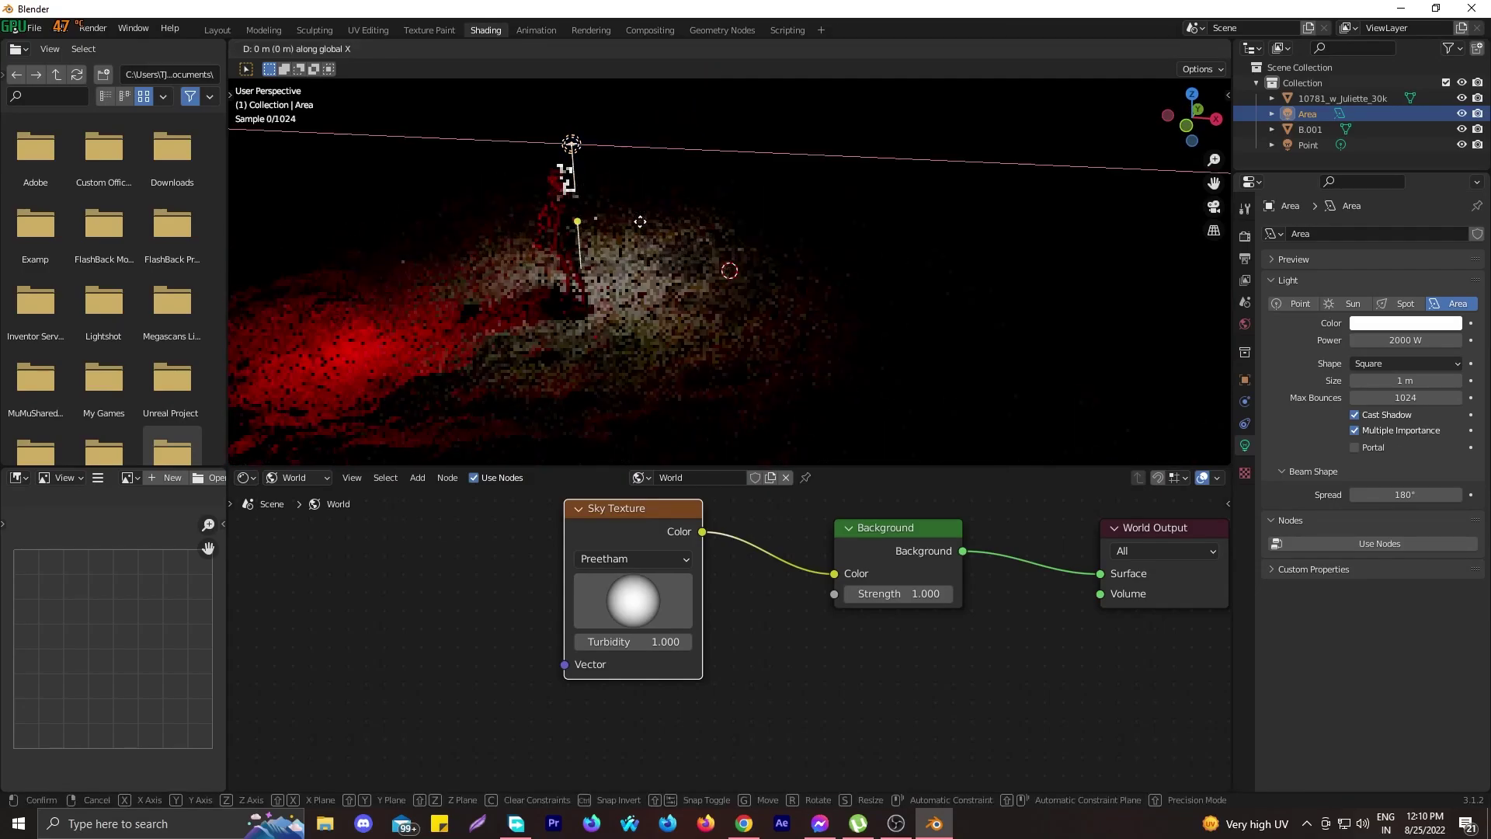
left_click(623, 221)
middle_click_drag(622, 221, 846, 228)
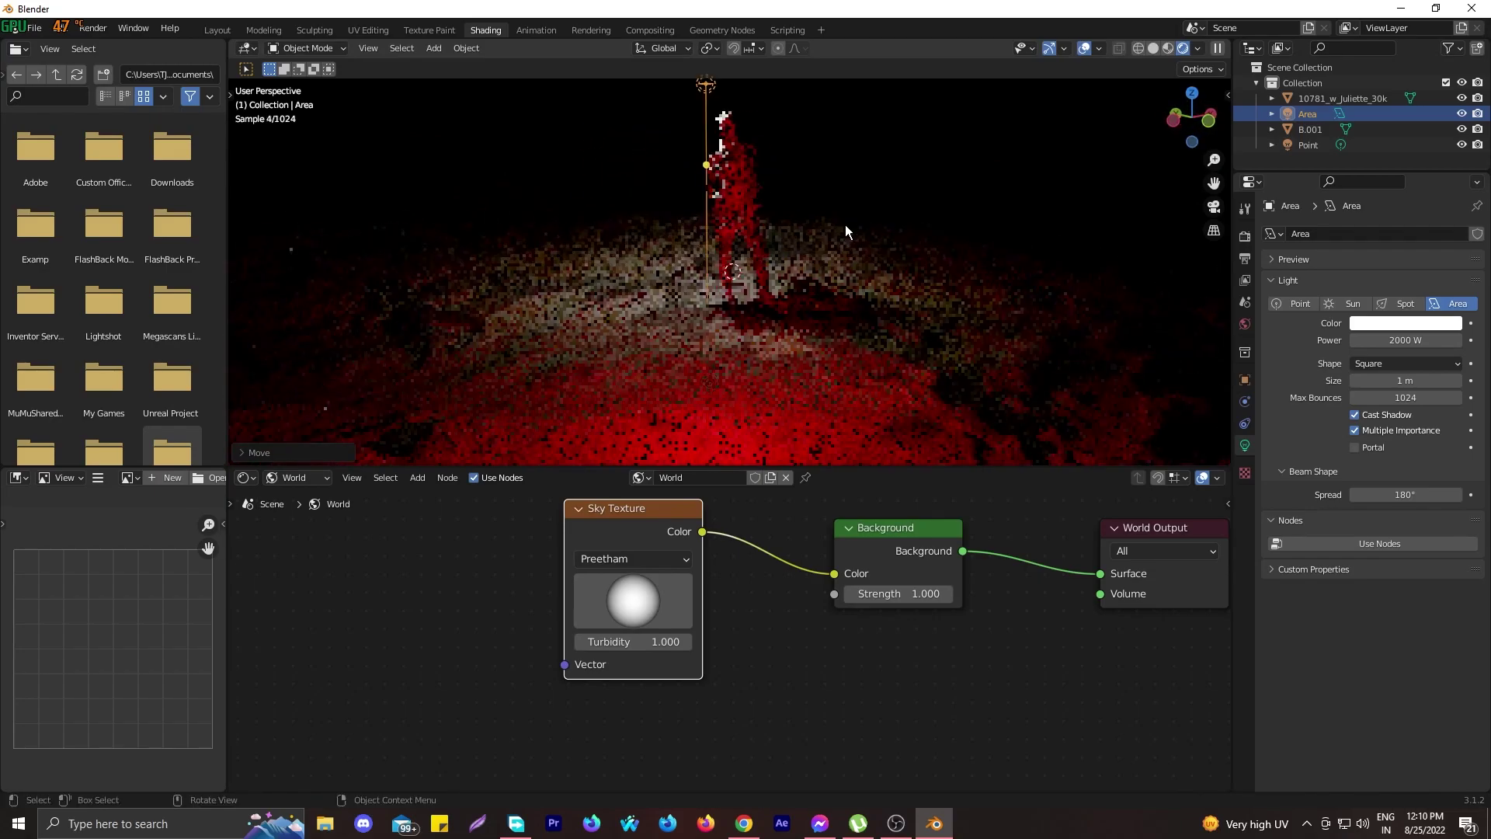
left_click(845, 225)
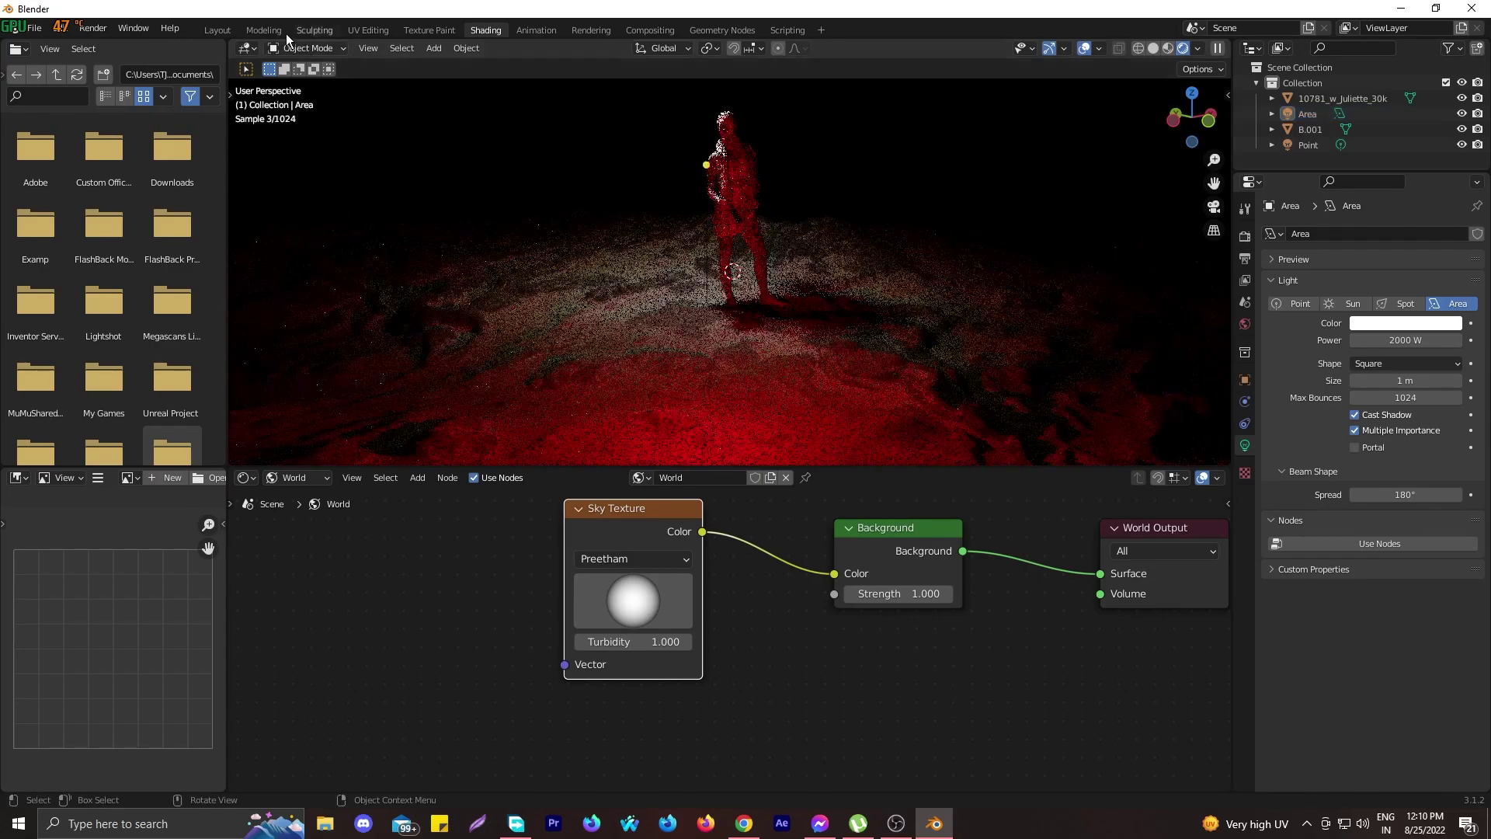
In the Layout workspace, frame the figure from a low angle, add a camera and align it to this view
left_click(217, 29)
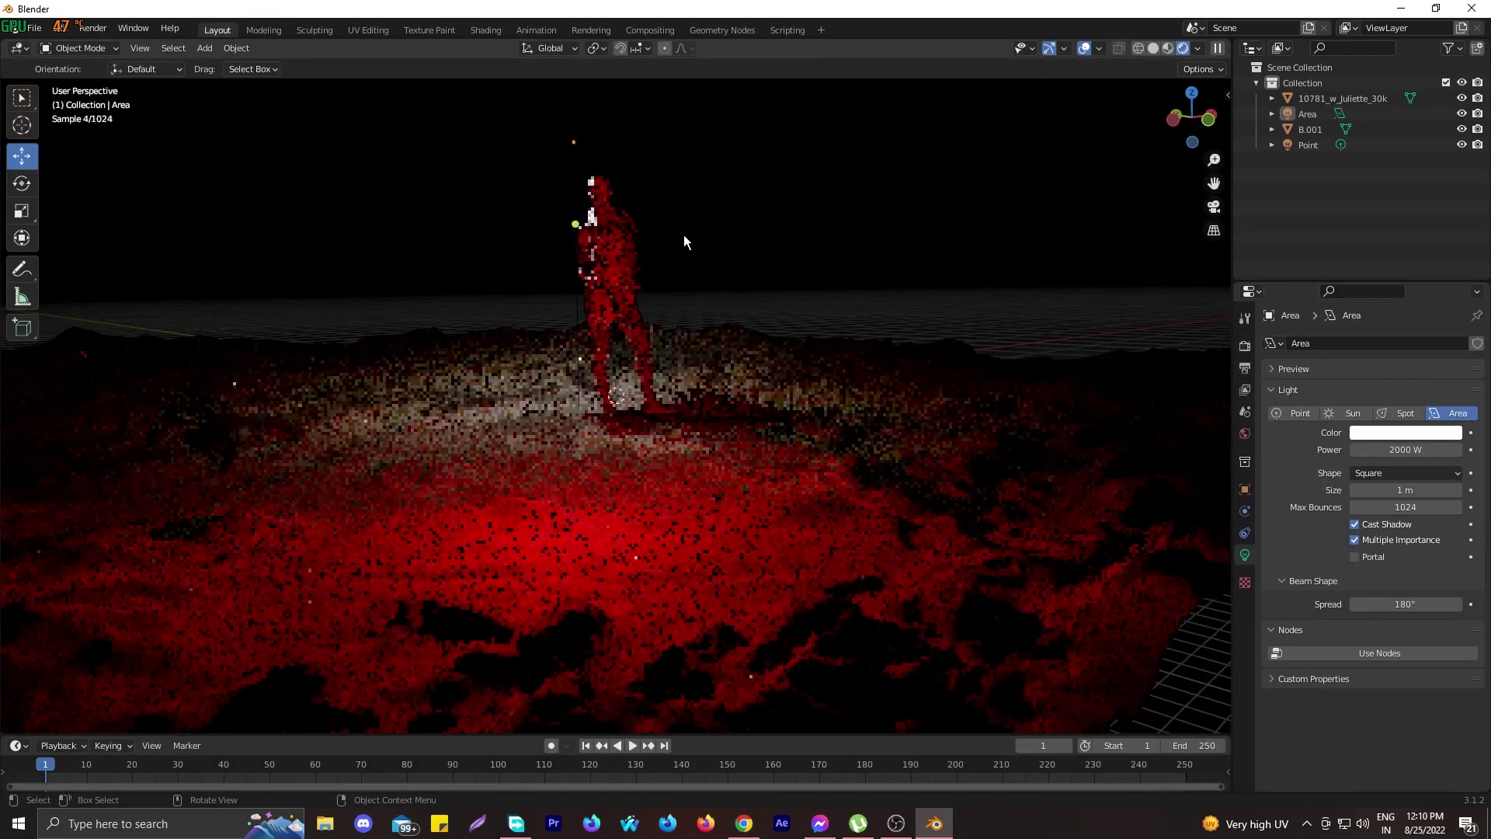
middle_click_drag(683, 241, 713, 256)
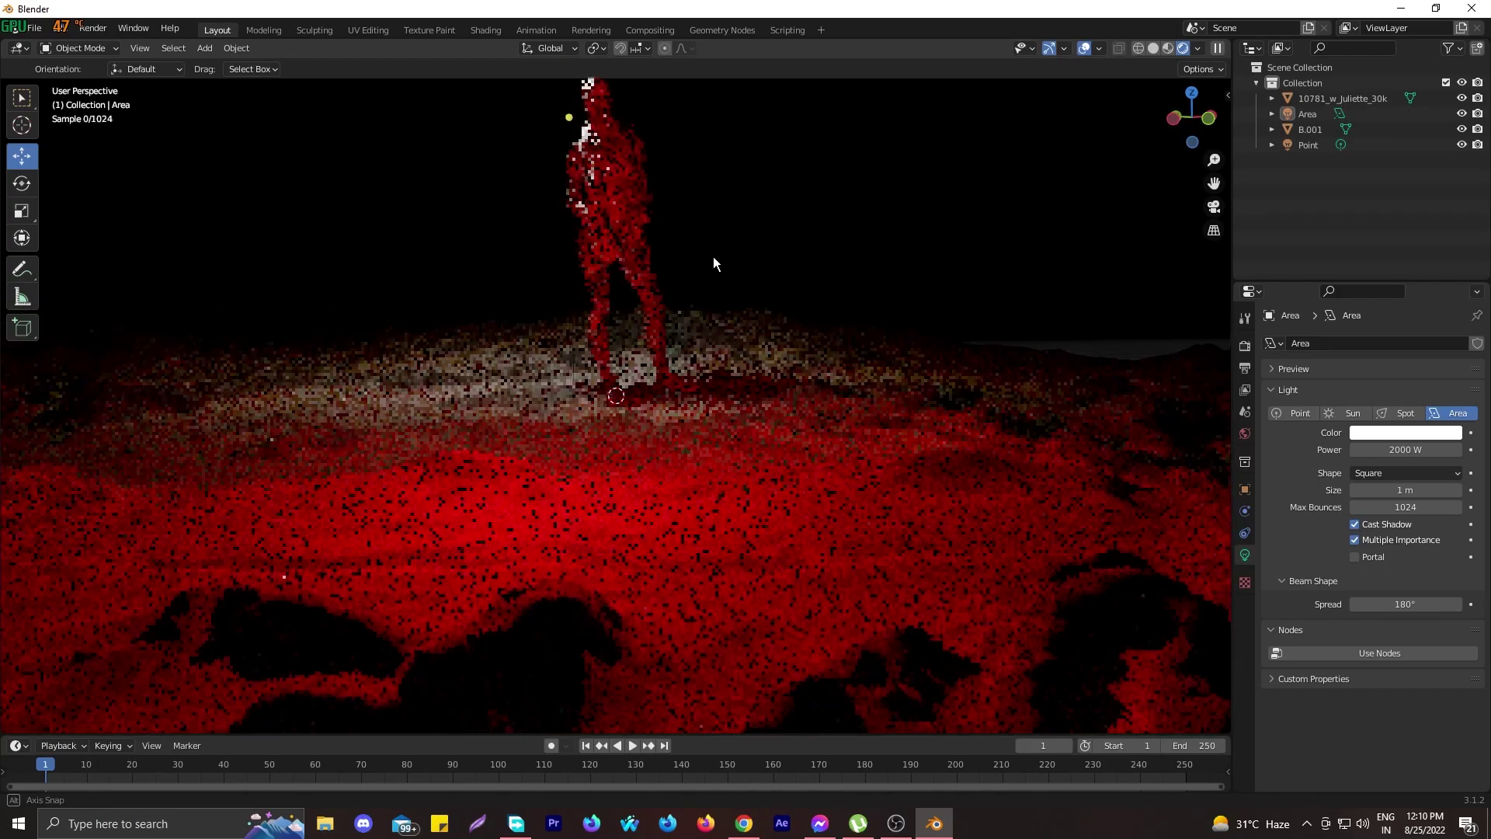
scroll(712, 256, "down", 4)
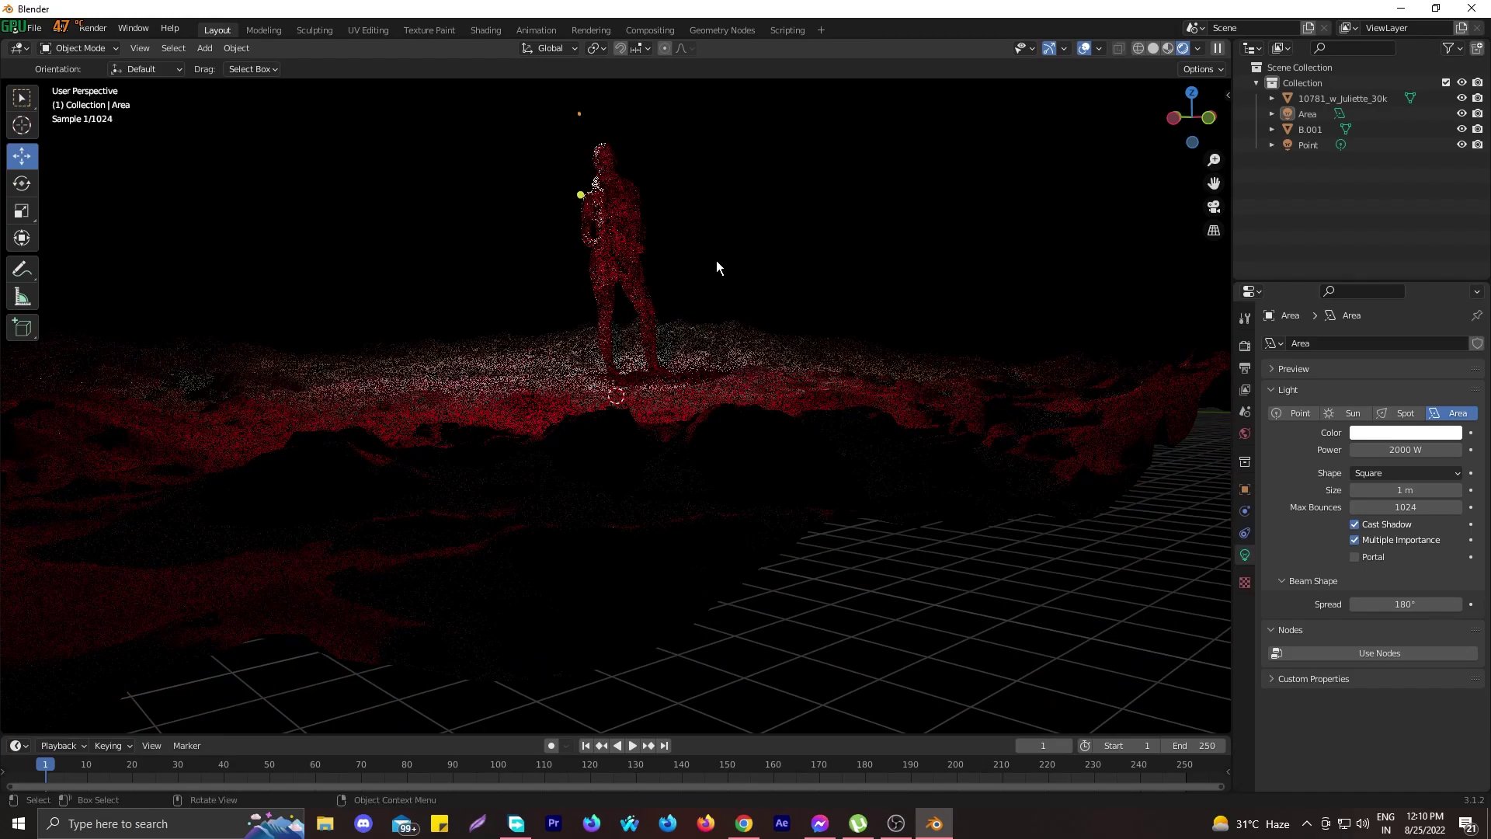
key("shift+a")
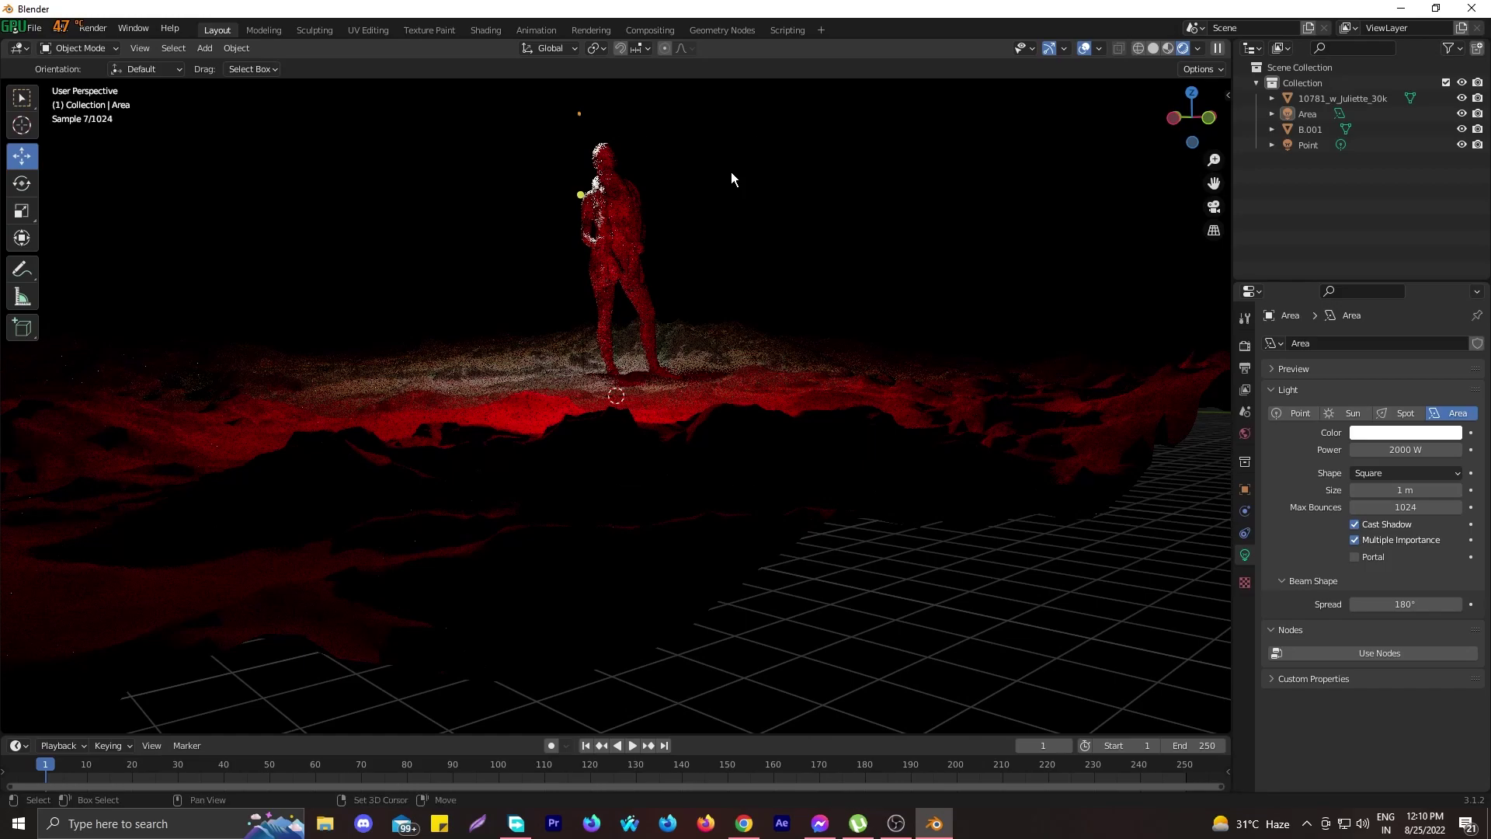
key("shift+a")
left_click(680, 402)
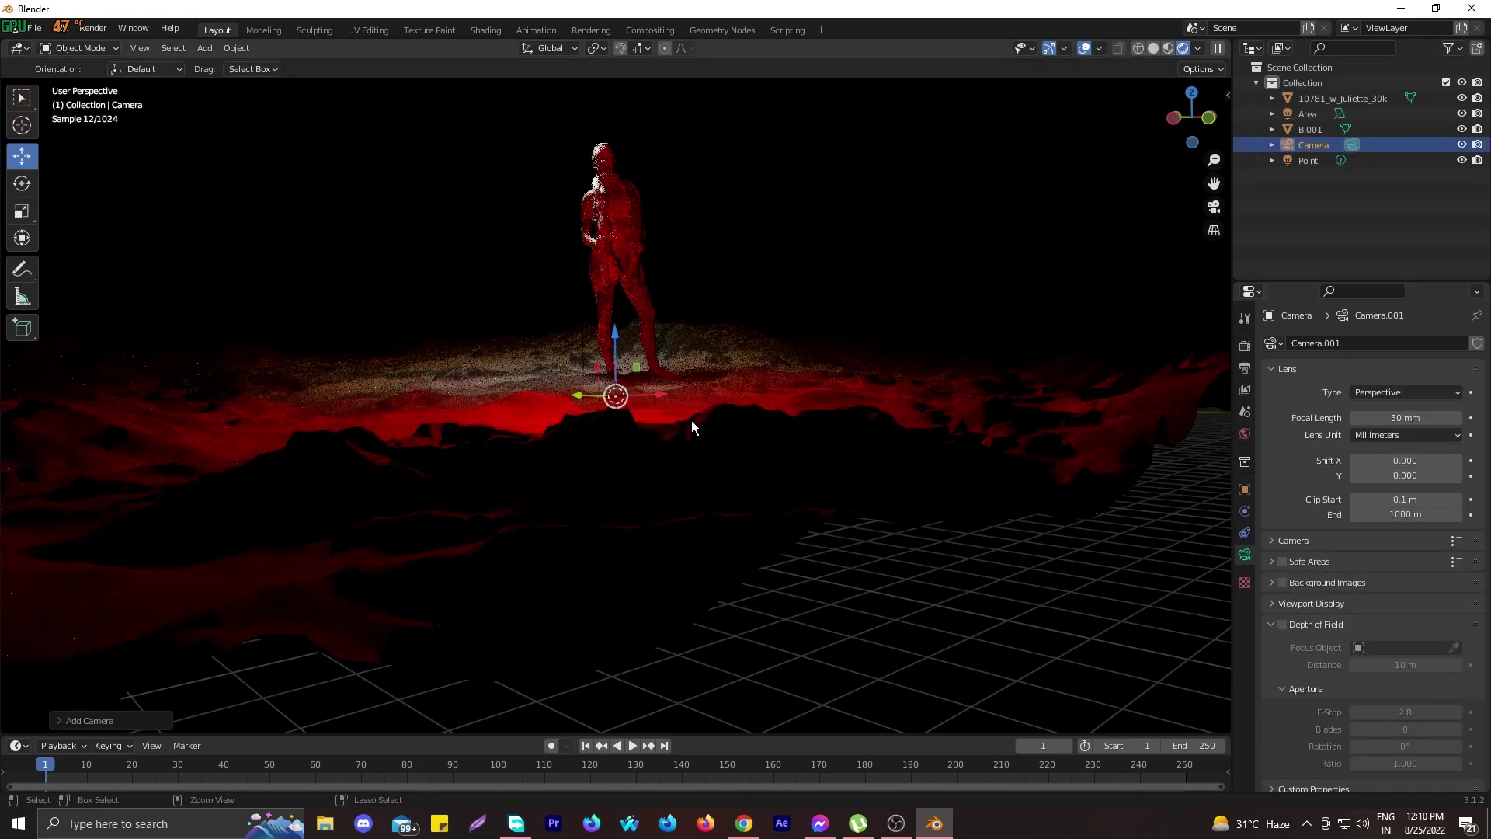
key("ctrl+KP_0")
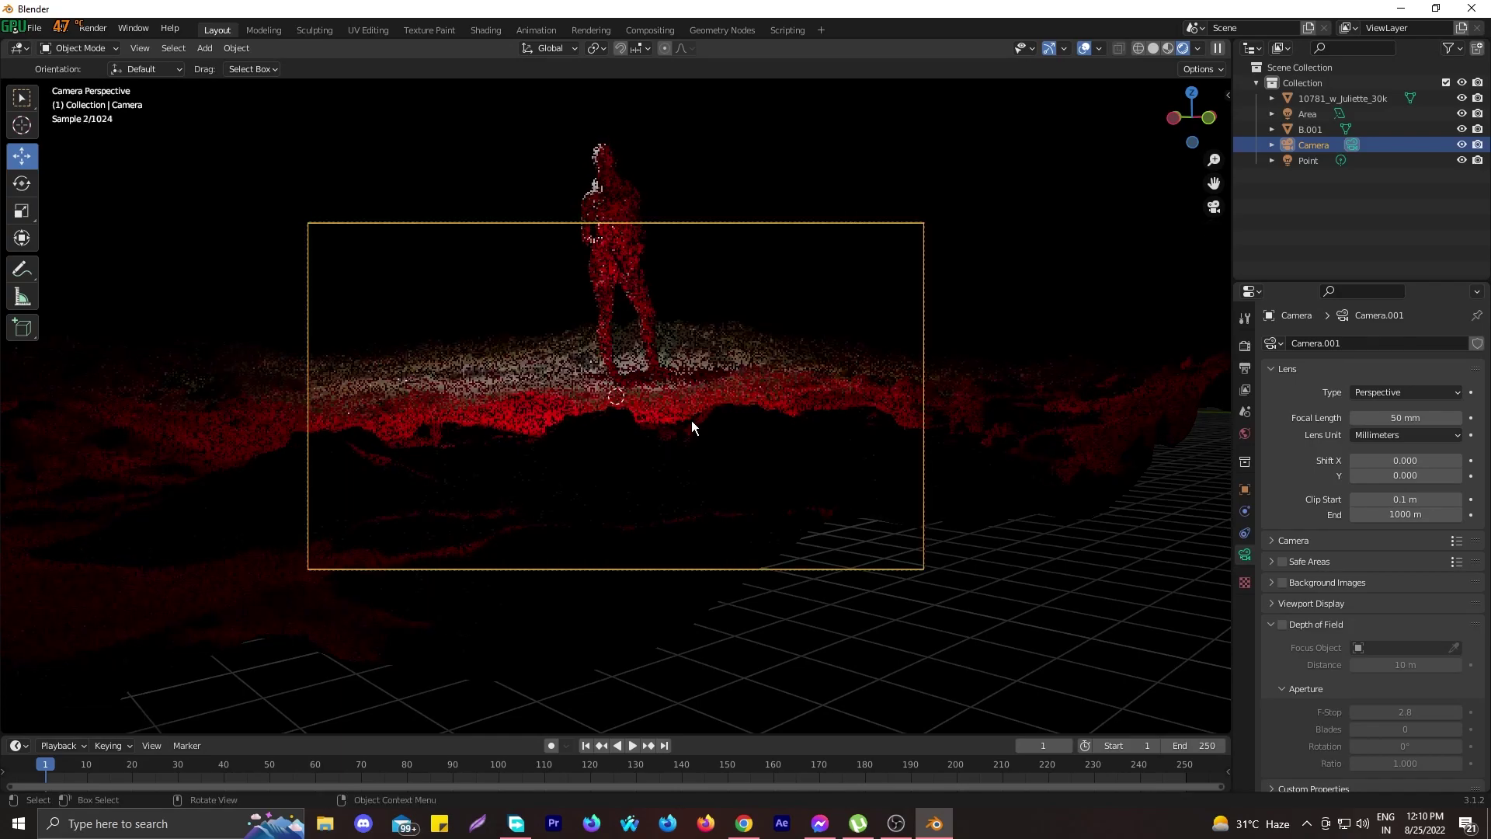
Try a horizontal output resolution of 1350 px, and settle on 1000 px for a portrait camera frame
left_click(1244, 370)
double_click(1415, 365)
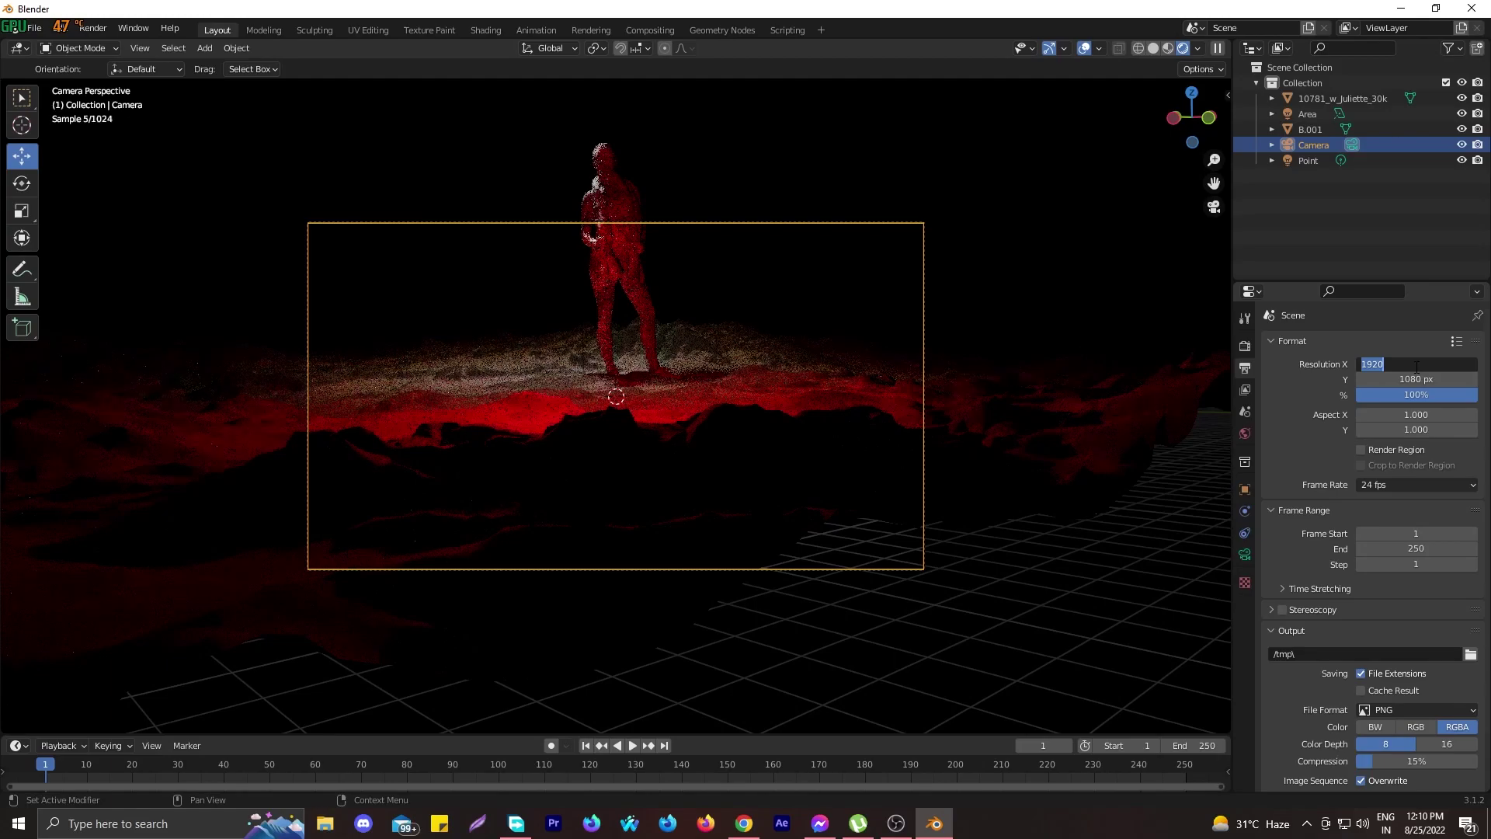
type("1350")
key("Return")
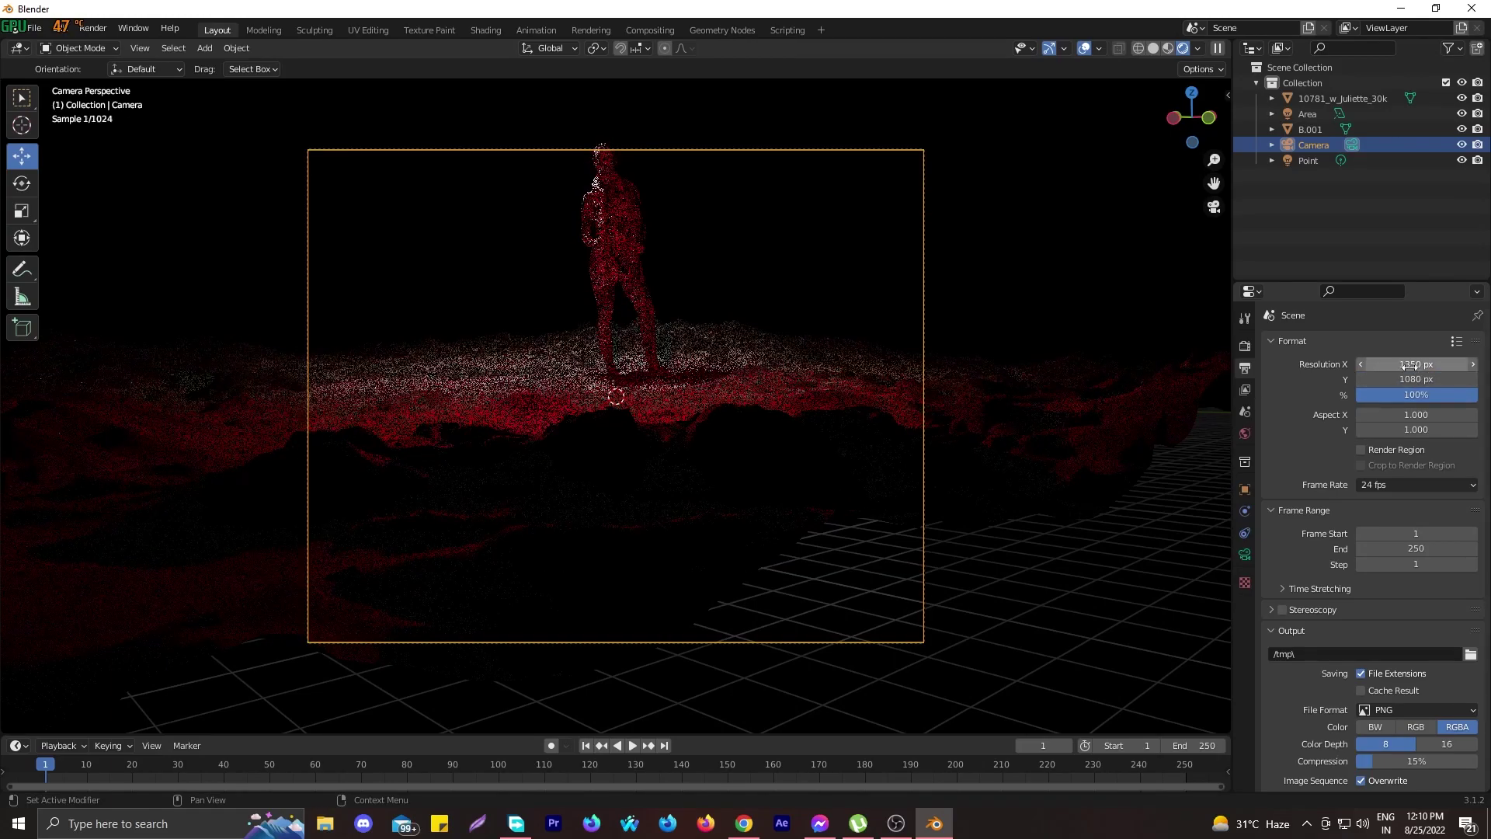
double_click(1413, 365)
type("1000")
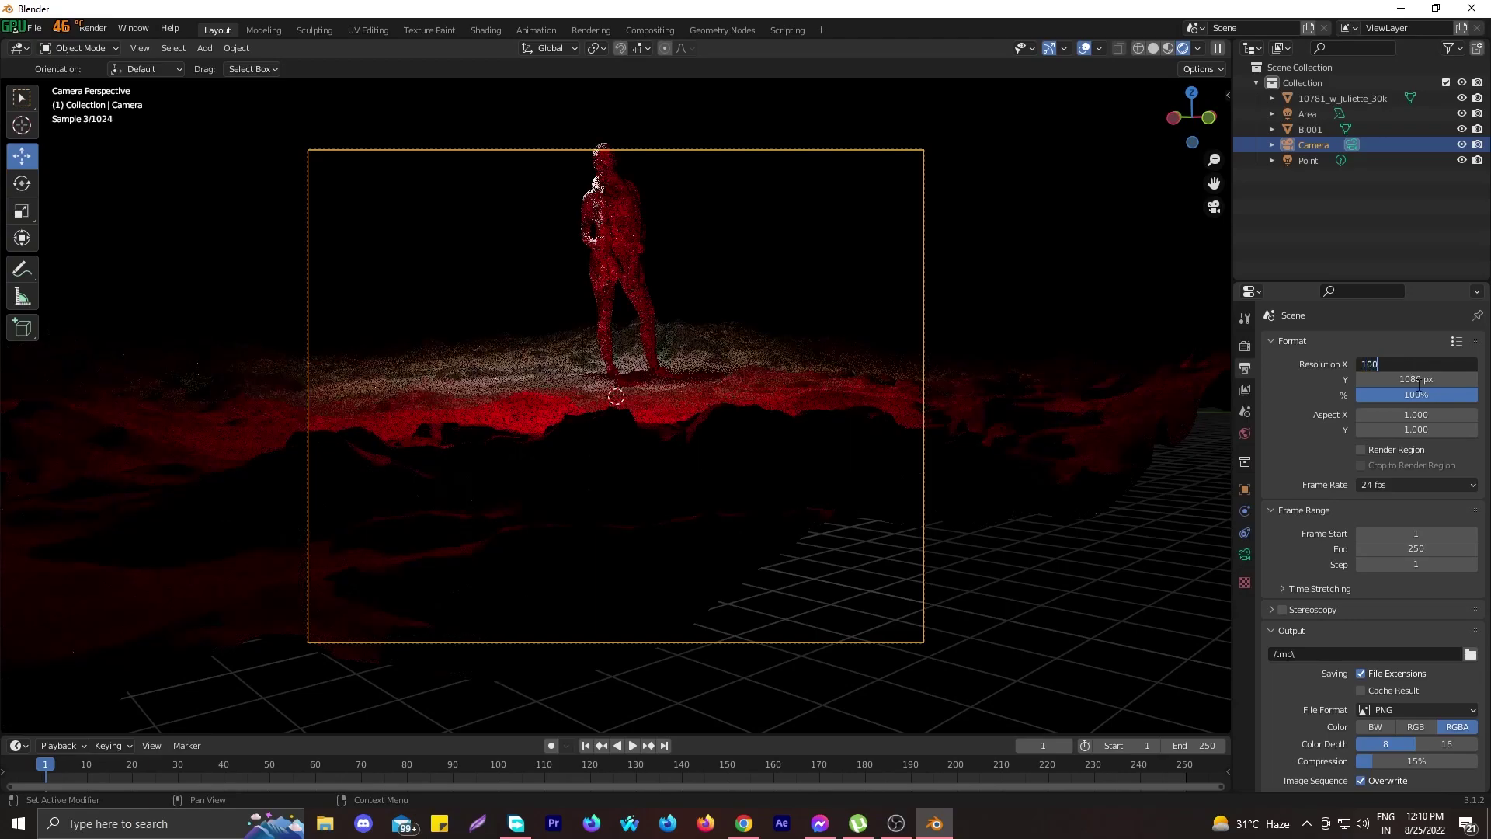
key("Return")
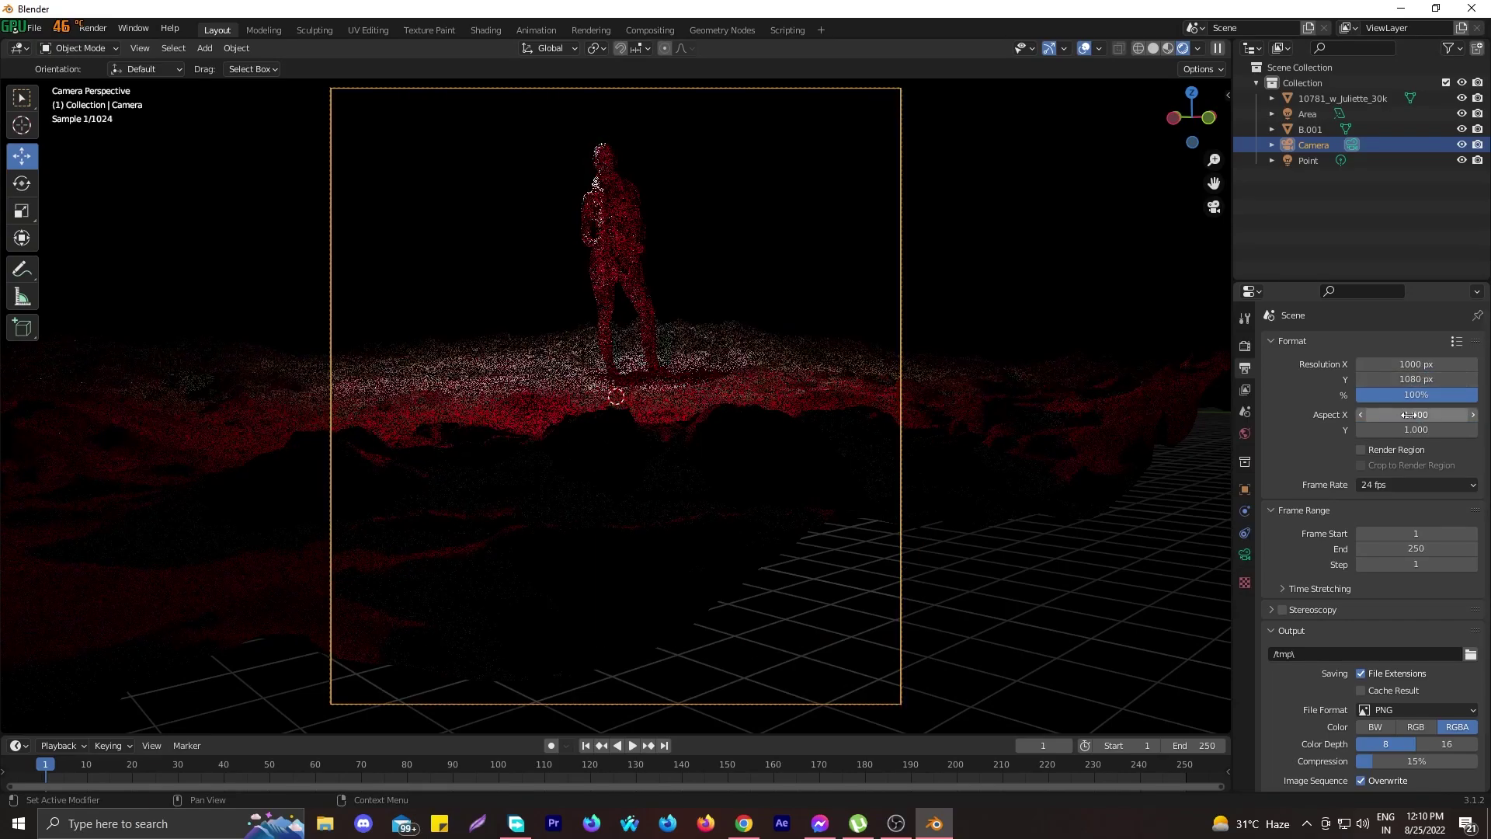
Increase the camera's focal length to 88 mm and set its vertical shift to 0.260 to fit the whole figure in frame
left_click(1246, 555)
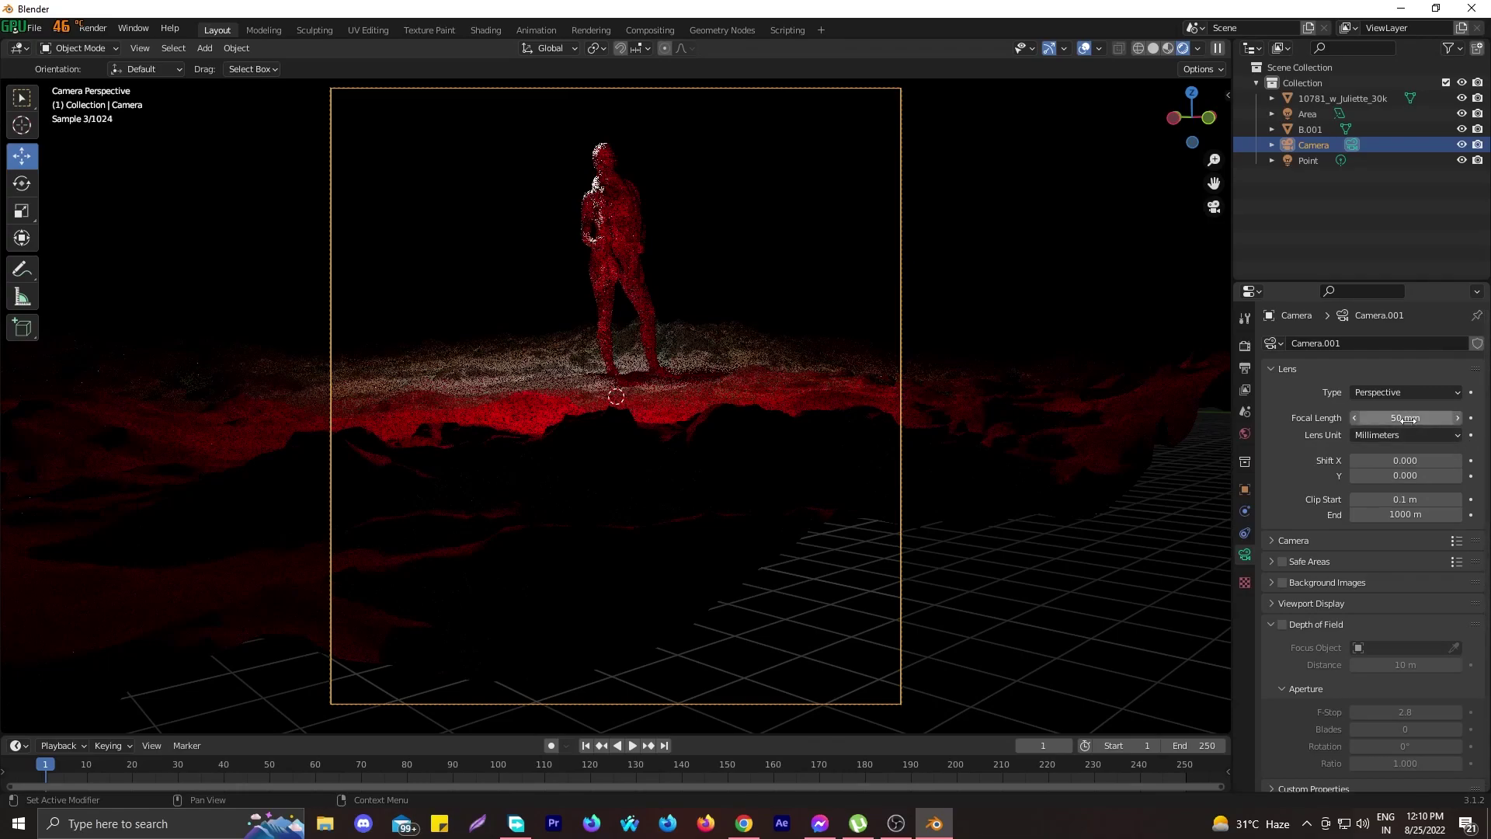
left_click_drag(1406, 418, 1453, 418)
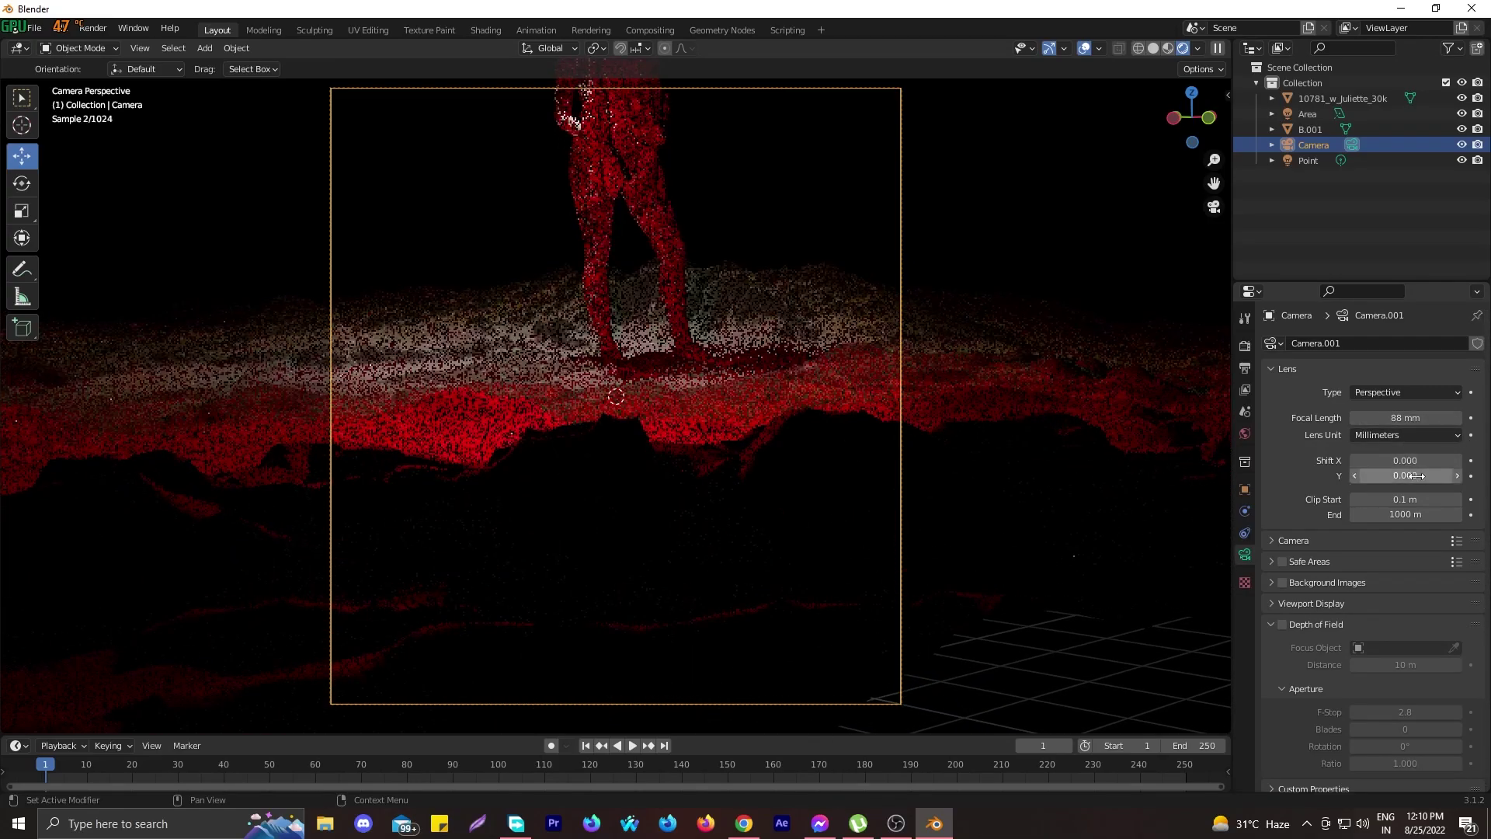
left_click_drag(1414, 475, 1457, 475)
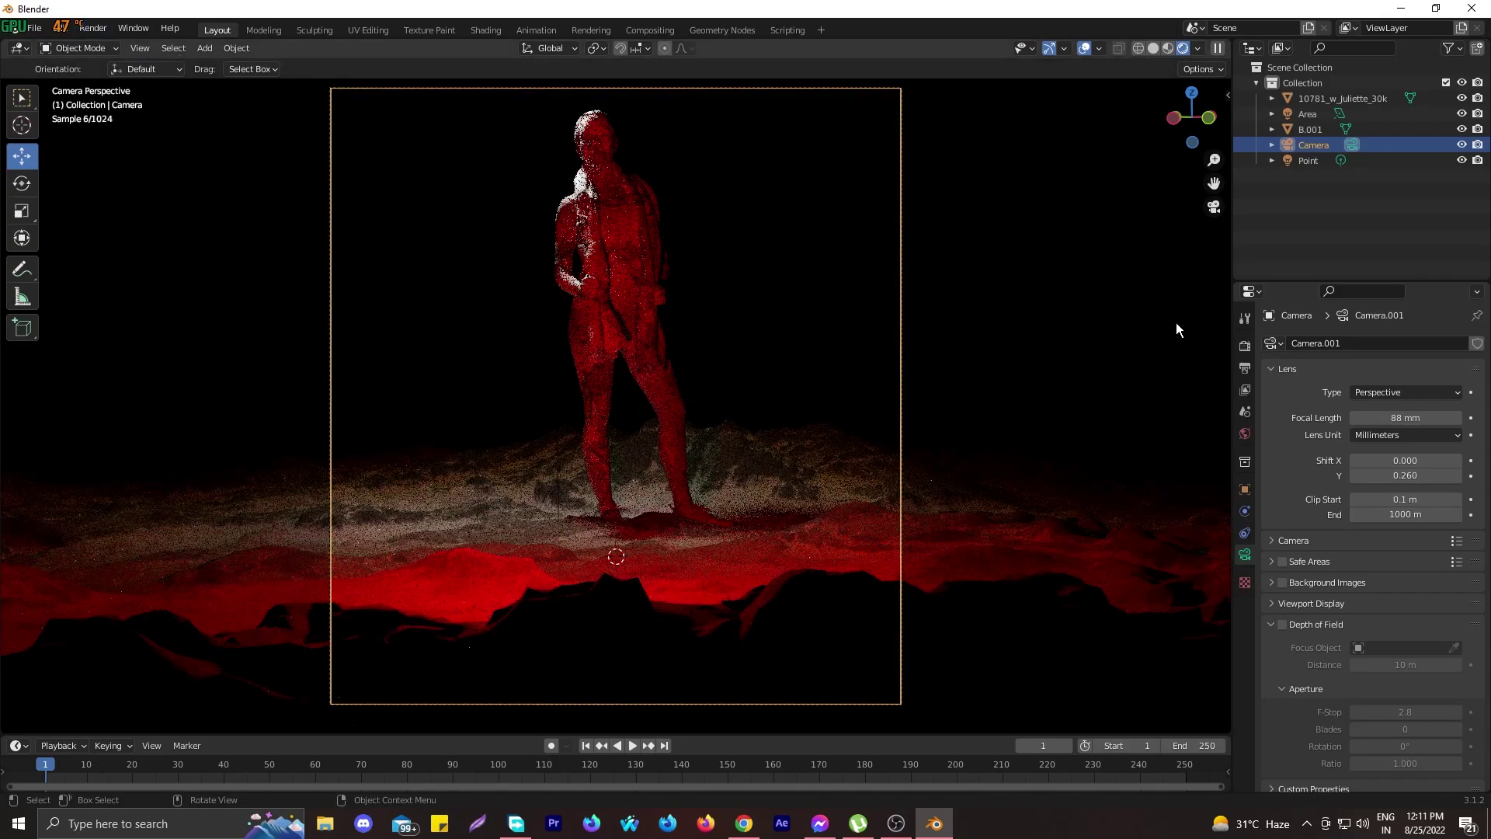
Set the Cycles maximum samples to 32 for both the viewport and the final render
left_click(1239, 343)
left_click(1245, 367)
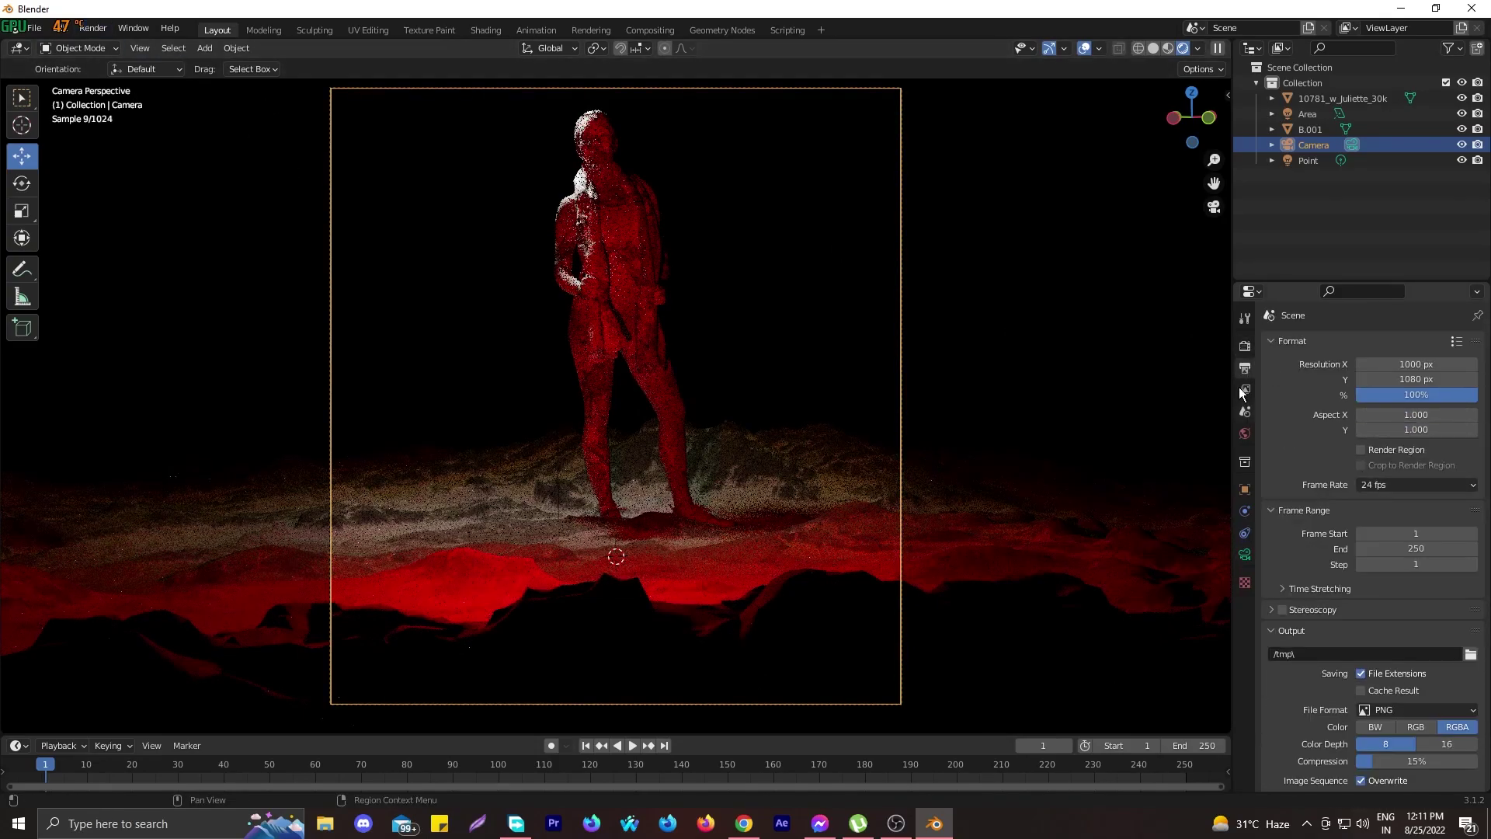
left_click(1240, 344)
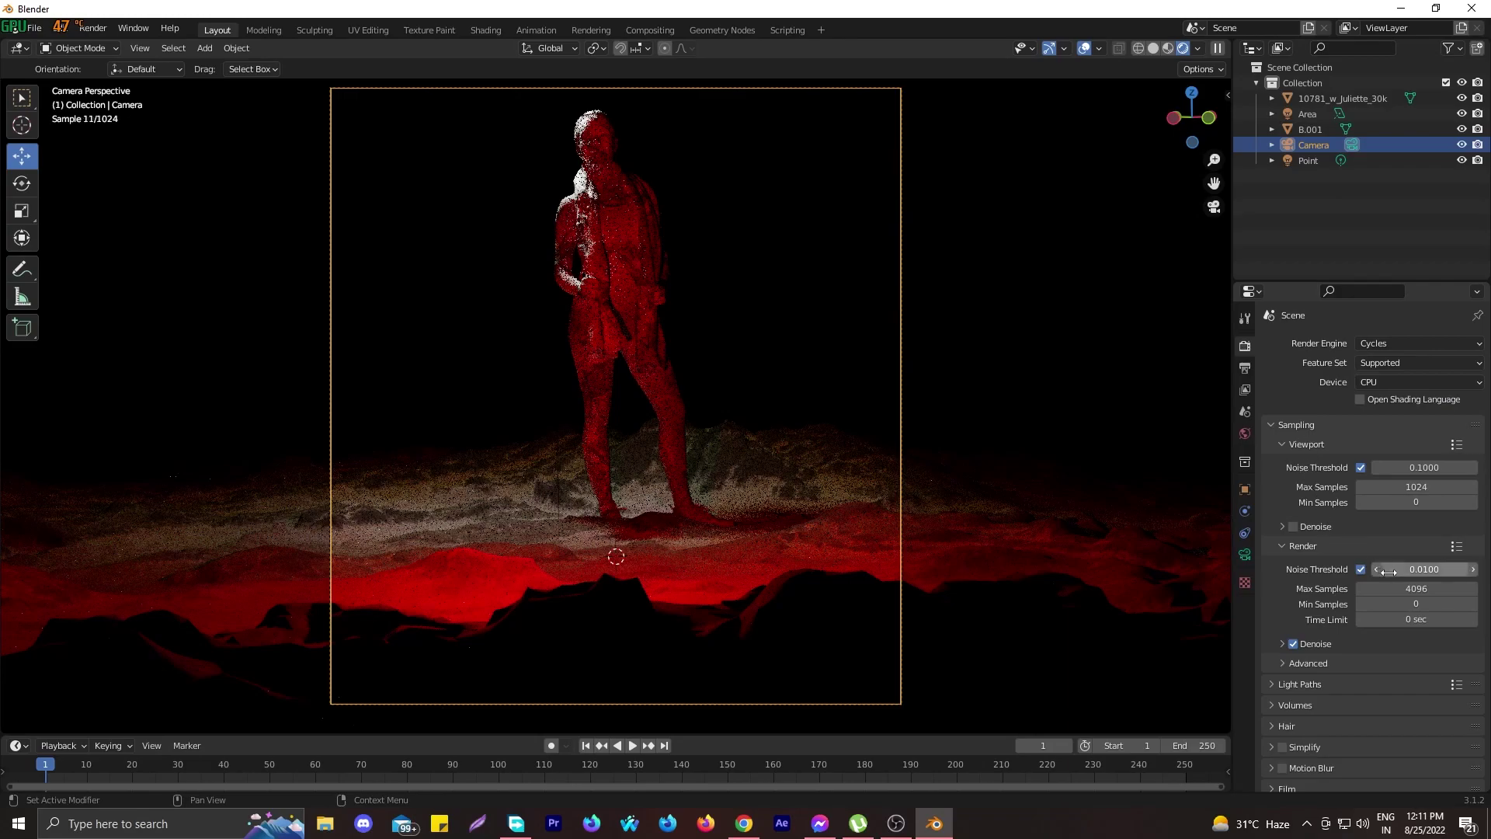
left_click(1400, 492)
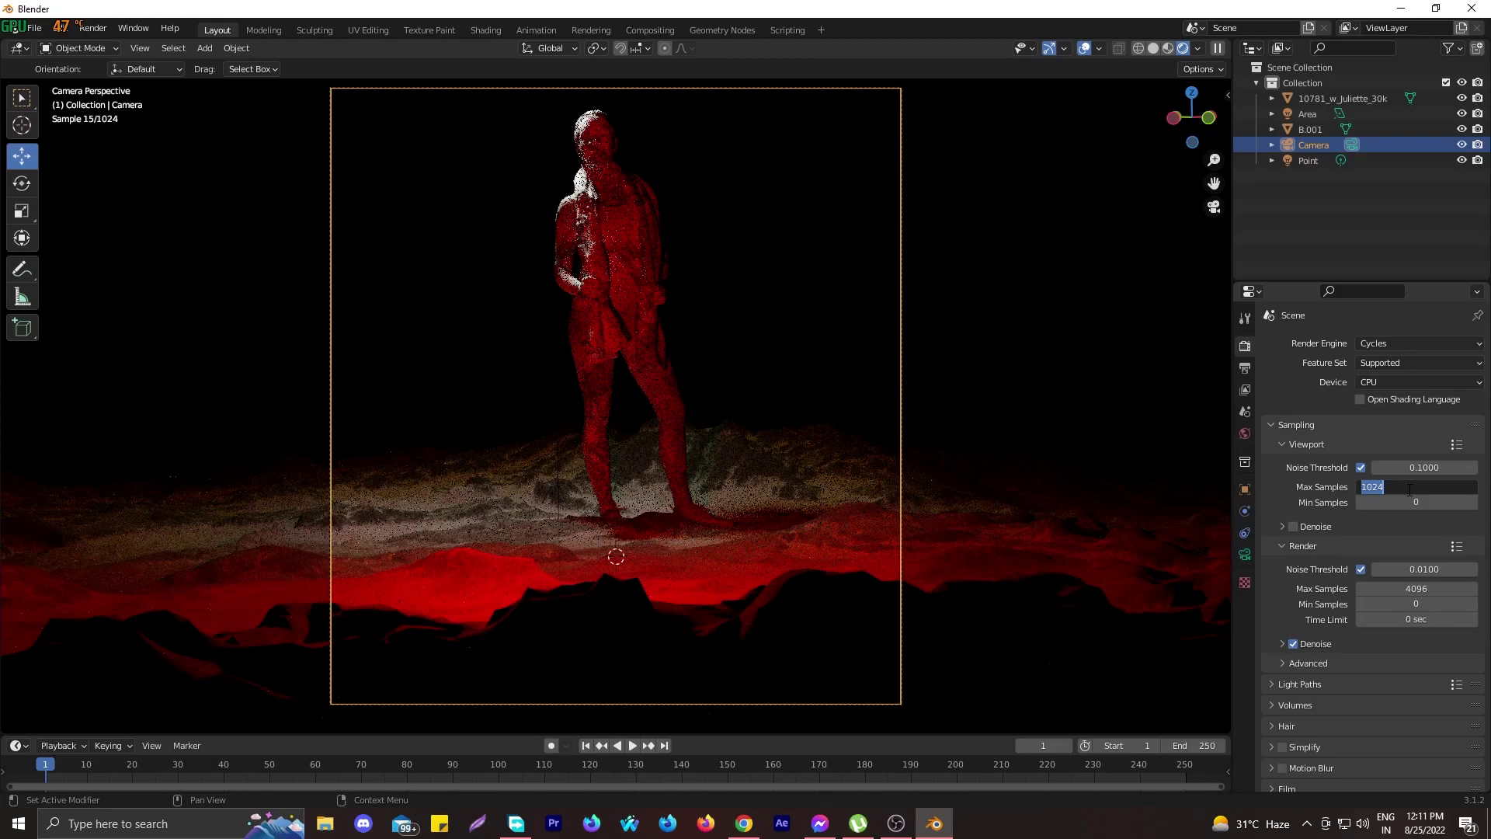
type("32")
key("Return")
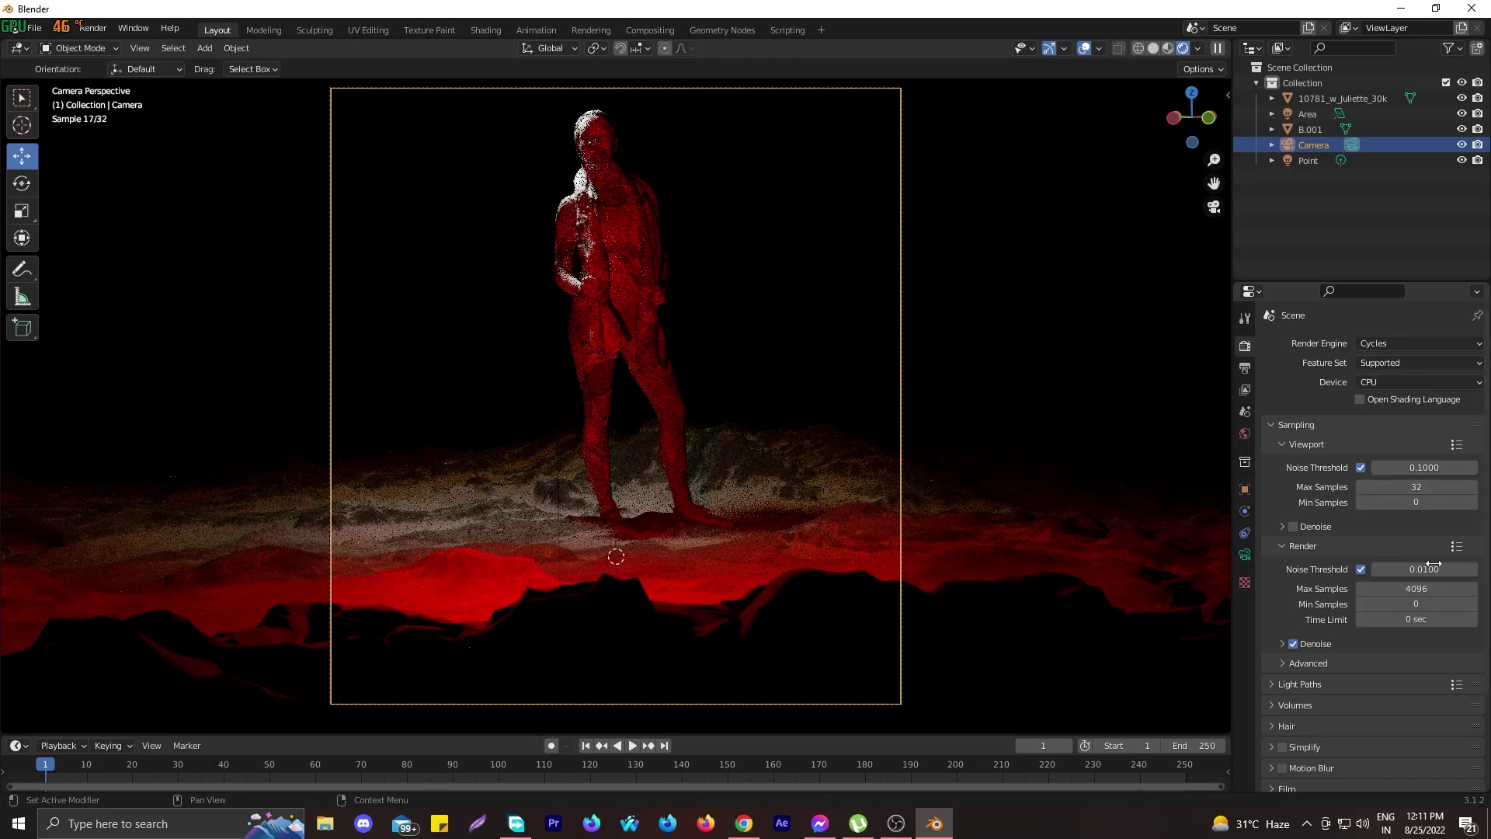
left_click(1422, 588)
type("32")
key("Return")
Render the still image and maximize the render window so the whole frame fits in view
left_click(93, 29)
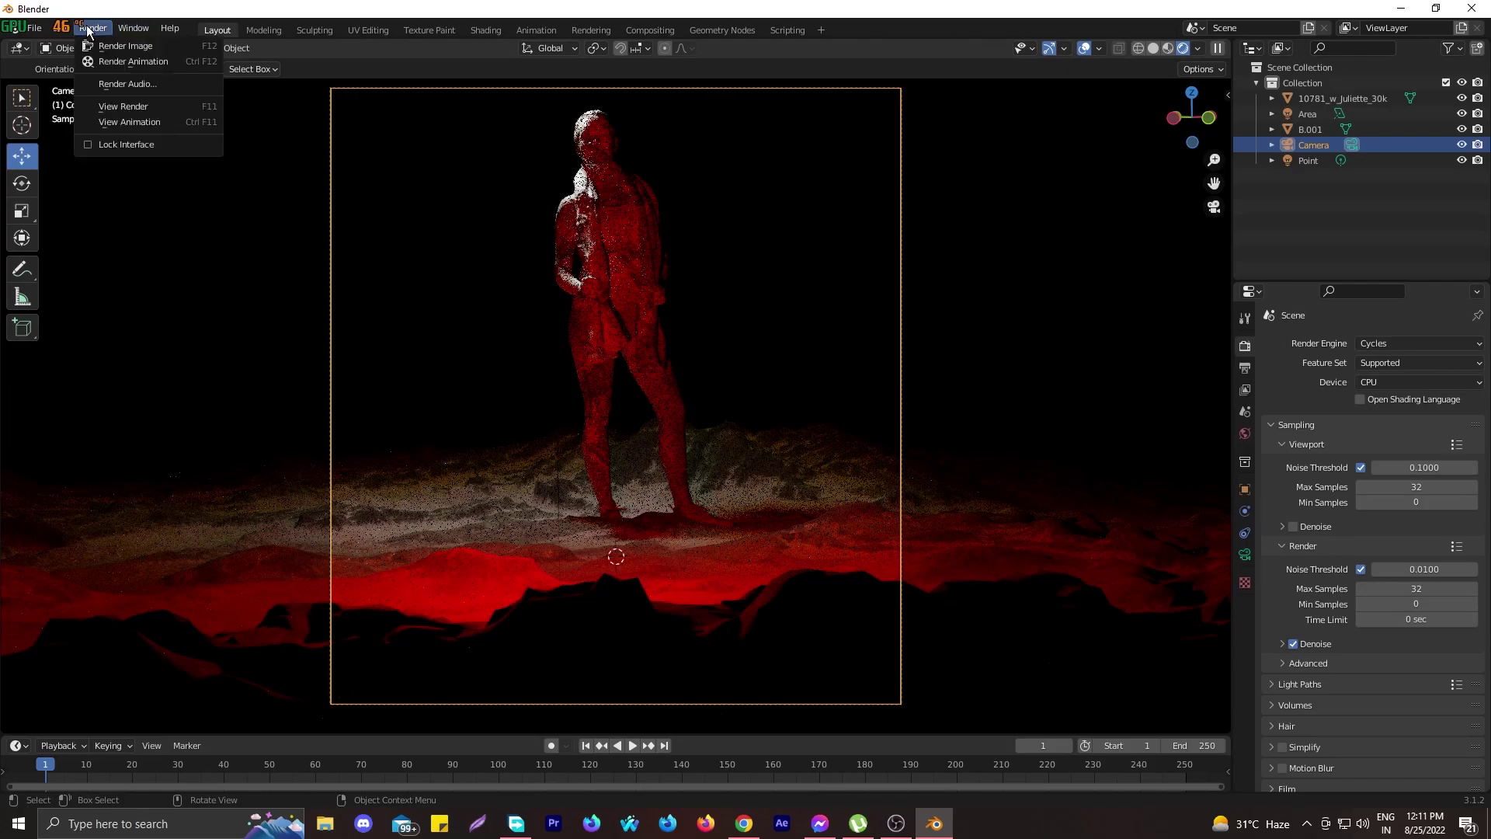
left_click(97, 46)
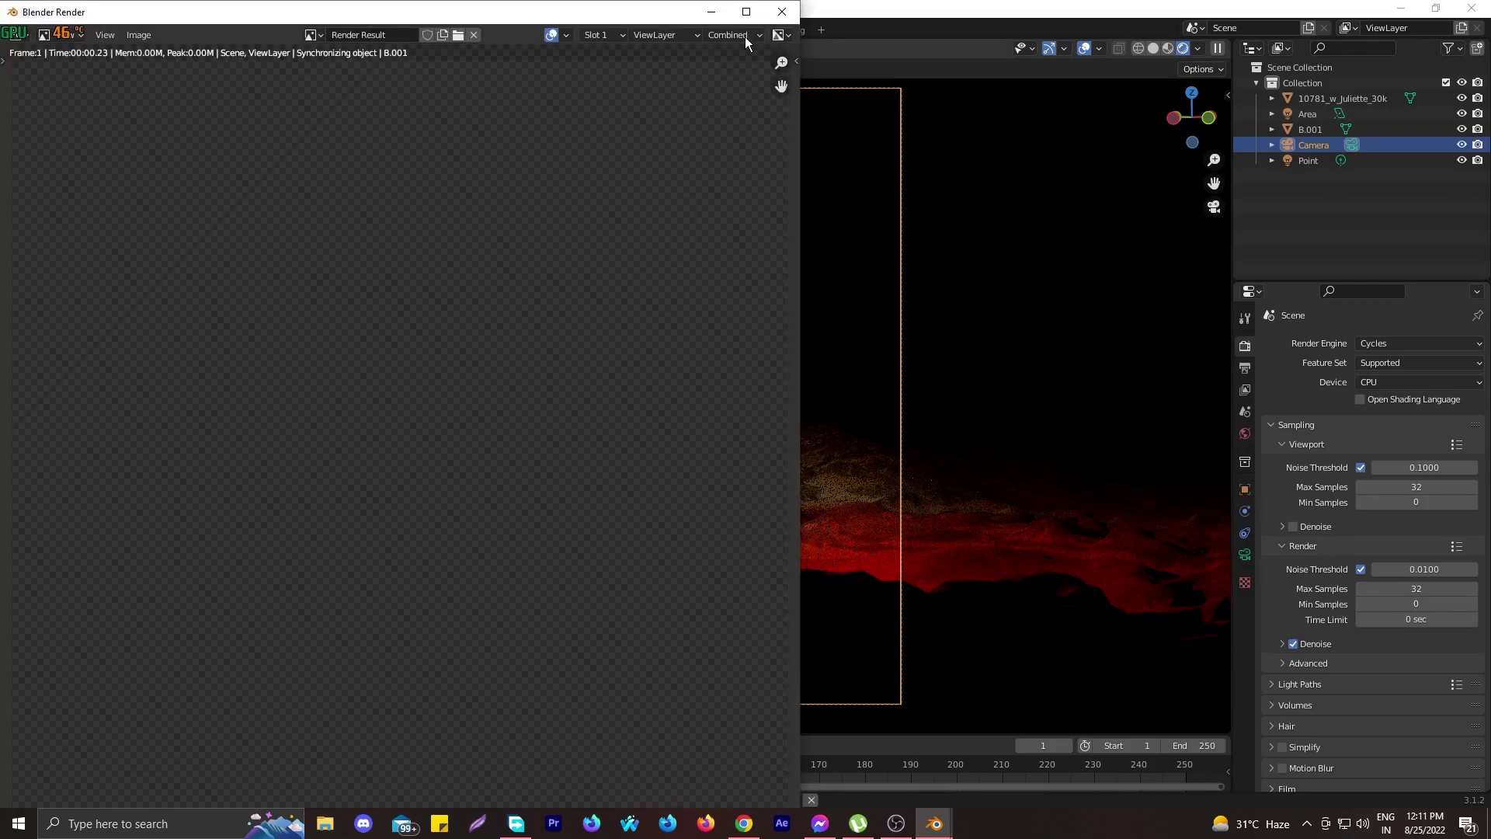
left_click(746, 11)
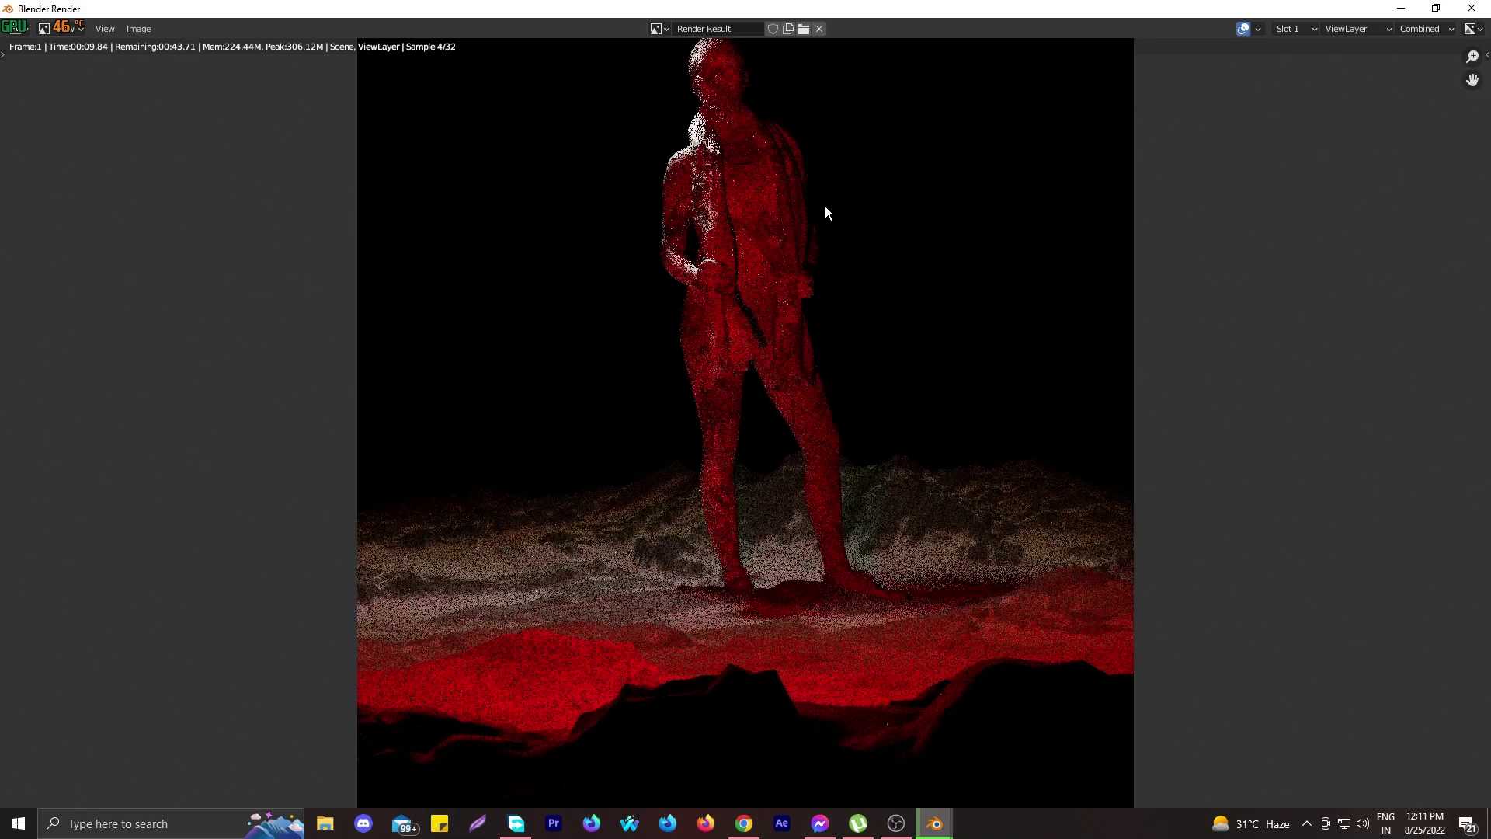
scroll(825, 206, "down", 1)
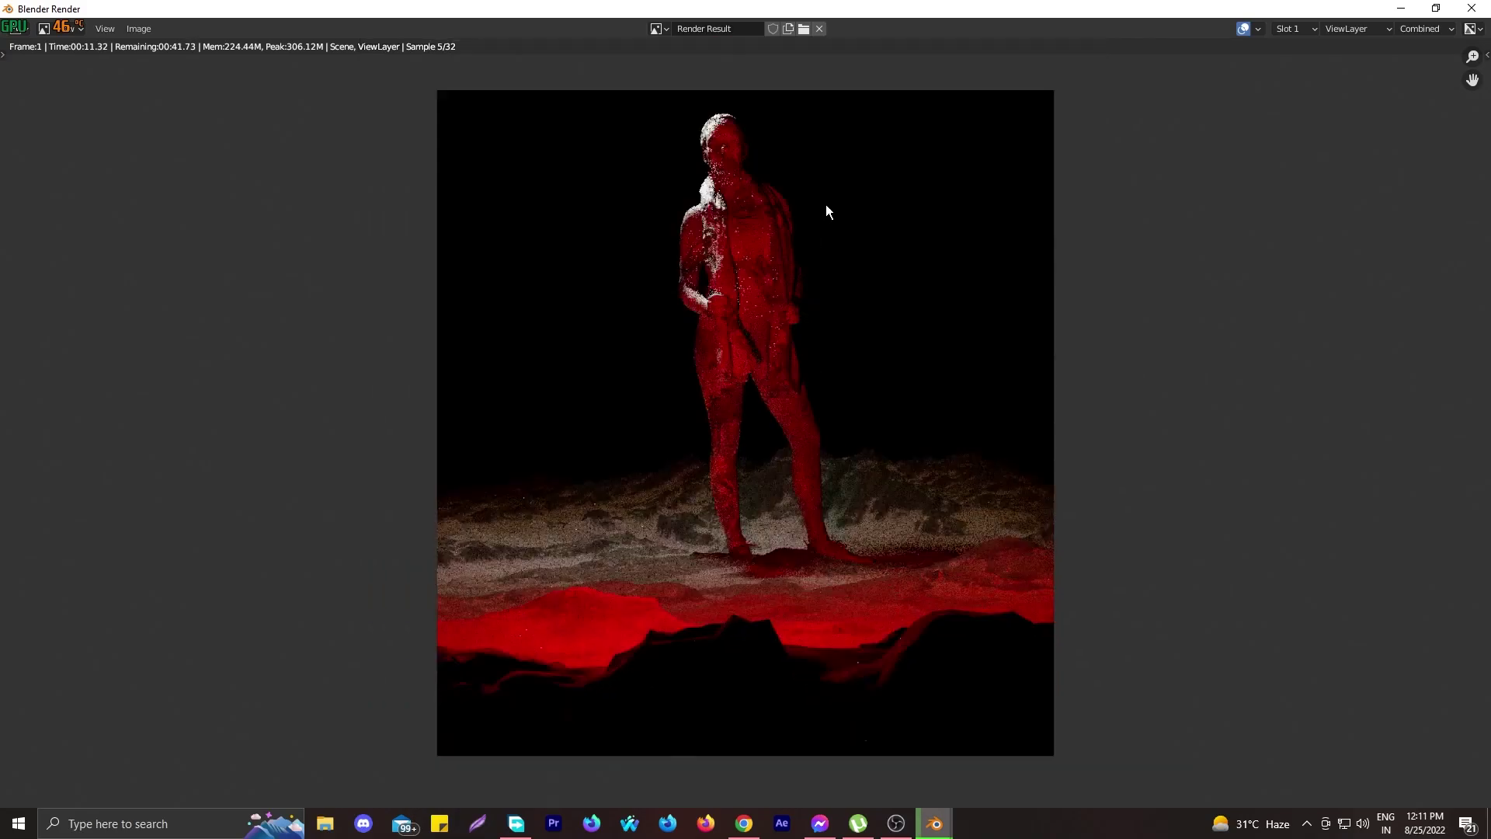